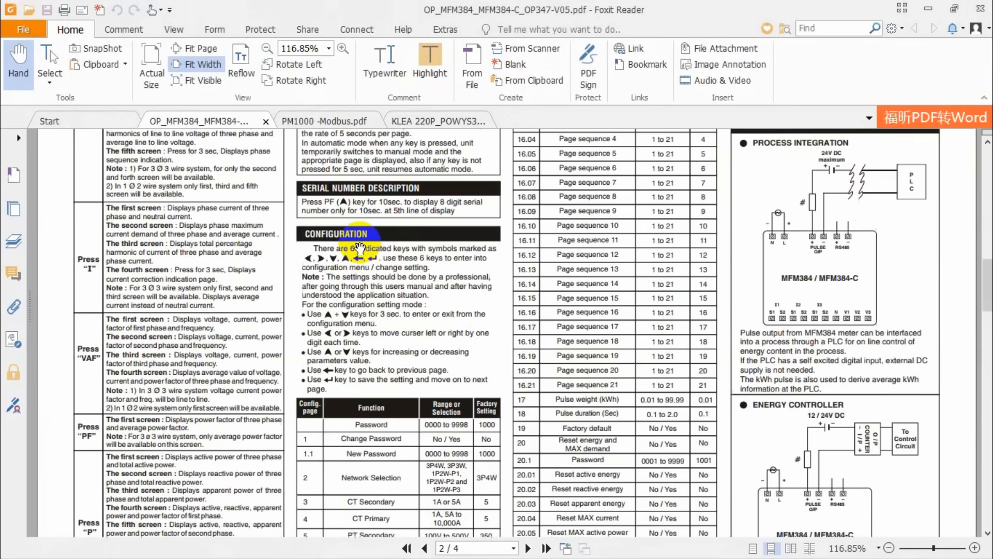
Step: Review the configuration settings table and the Modbus register addresses list in the MFM384 manual
scroll(359, 248, "down", 3)
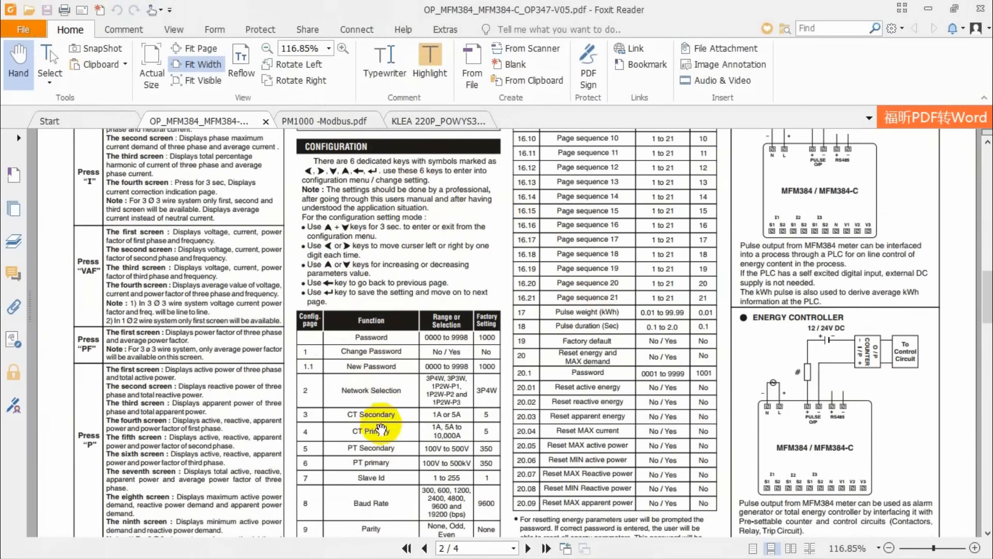
scroll(385, 401, "down", 10)
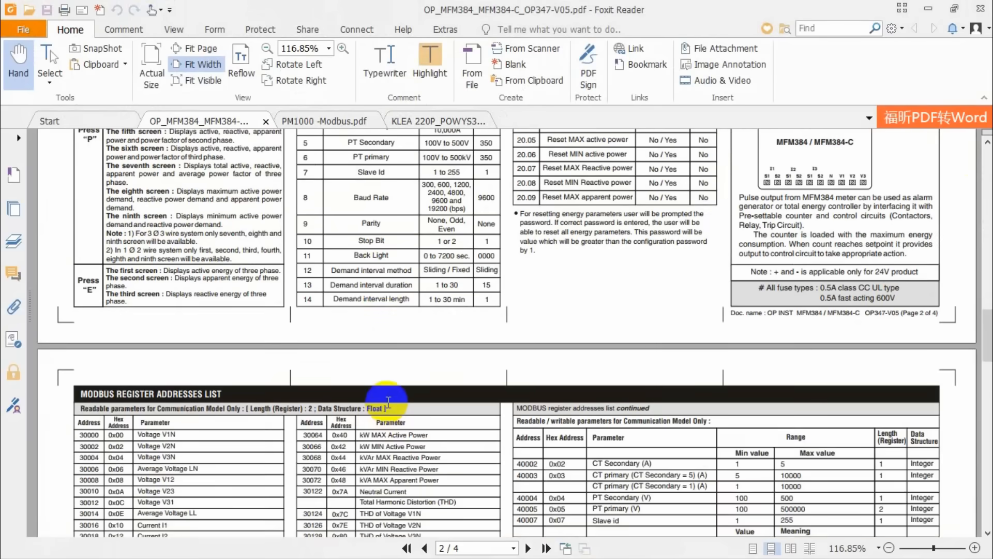
scroll(388, 401, "down", 4)
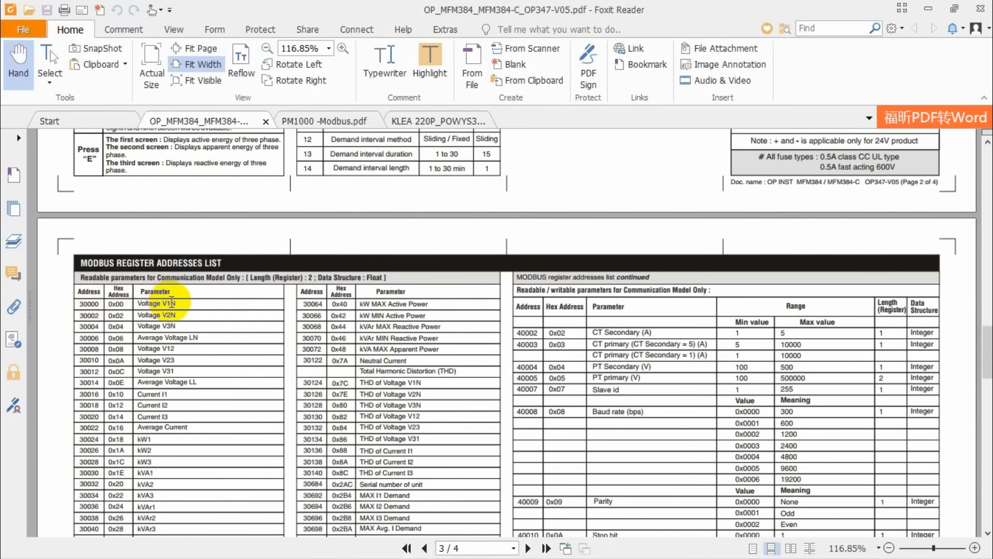
left_click_drag(176, 301, 76, 302)
left_click(159, 314)
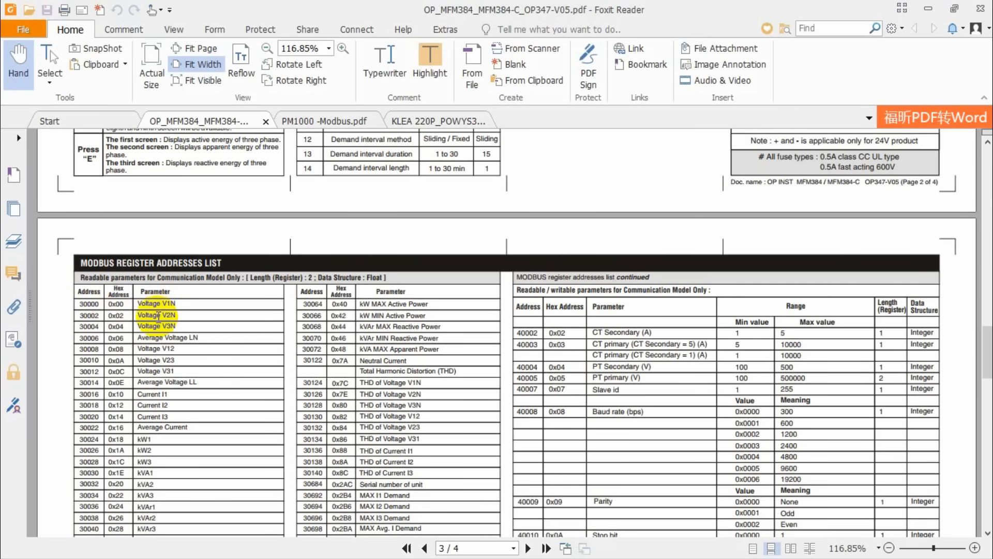
scroll(151, 398, "down", 3)
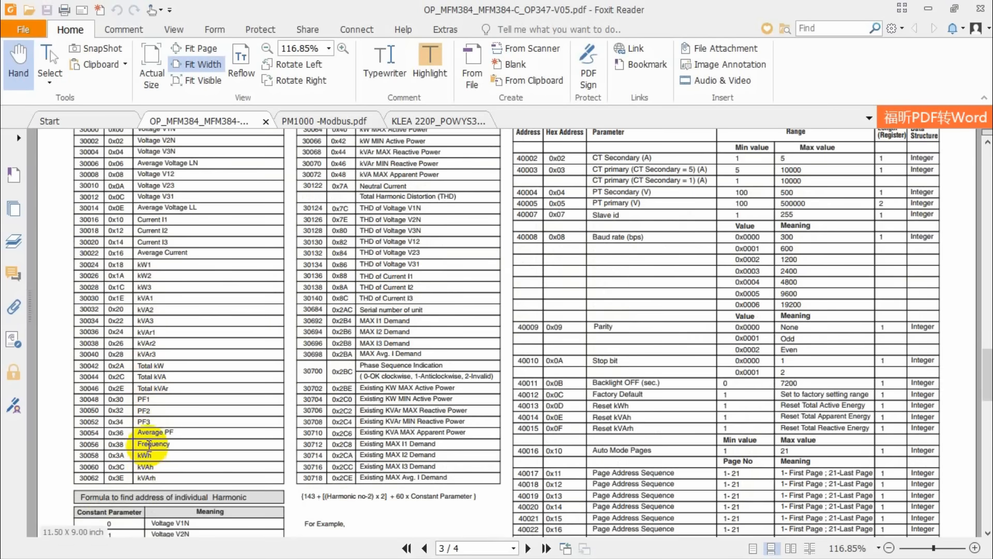
scroll(148, 444, "up", 6)
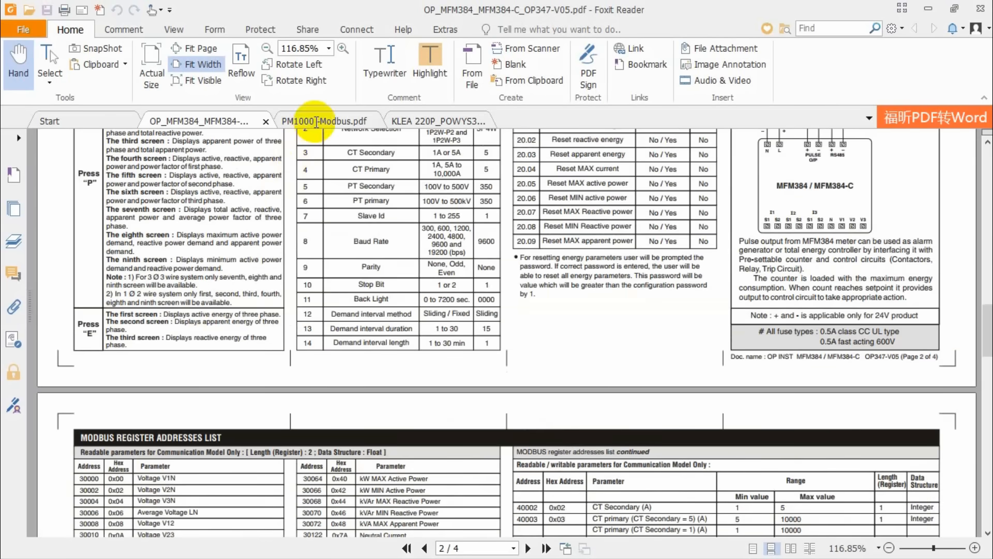
Step: Read the Data Address and Individual Parameter Address sections of the PM1000 Modbus manual
left_click(316, 123)
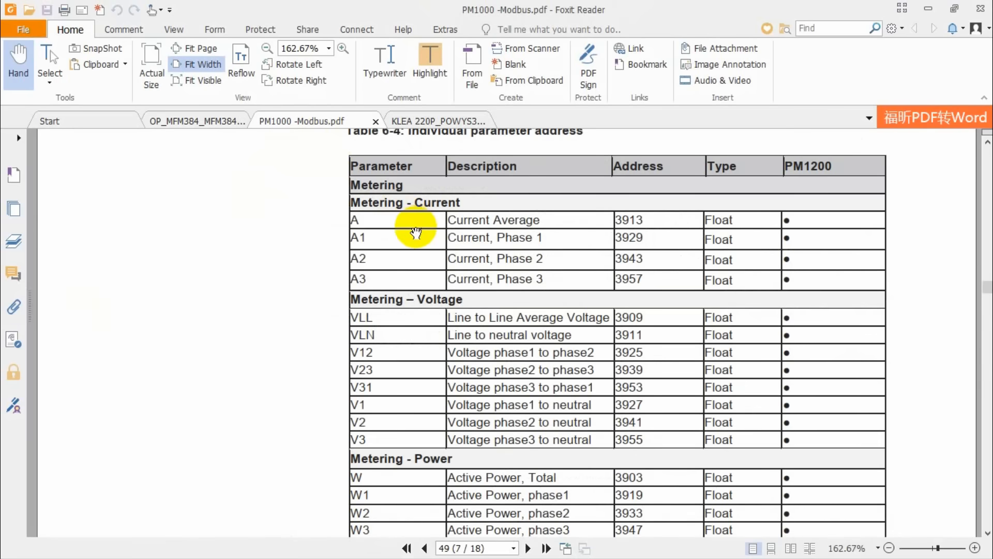
scroll(417, 232, "up", 3)
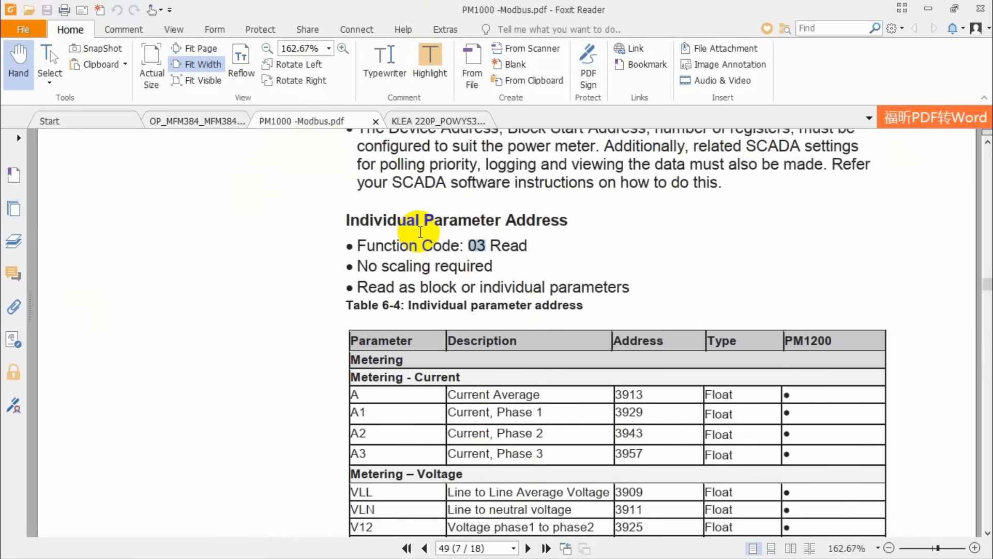
scroll(422, 233, "up", 5)
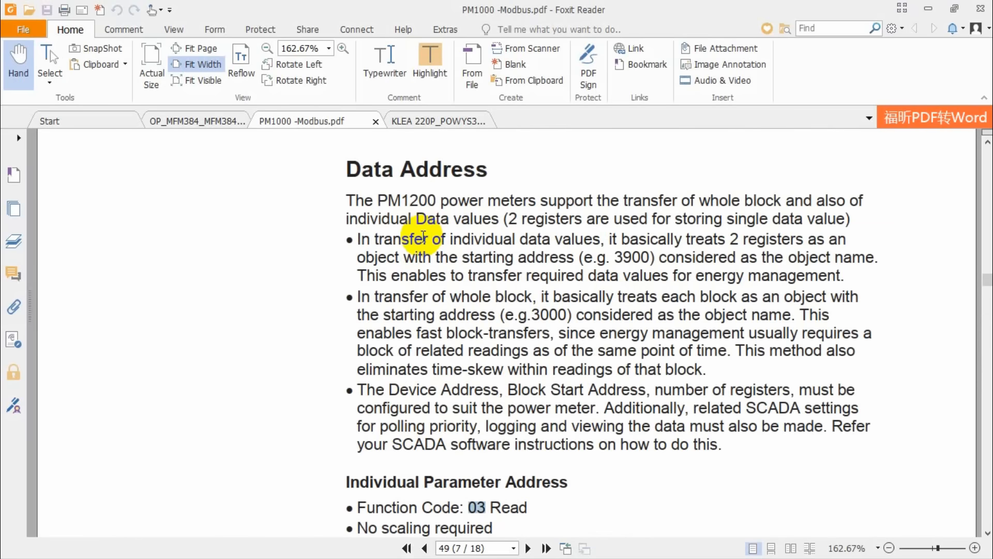
scroll(465, 377, "down", 6)
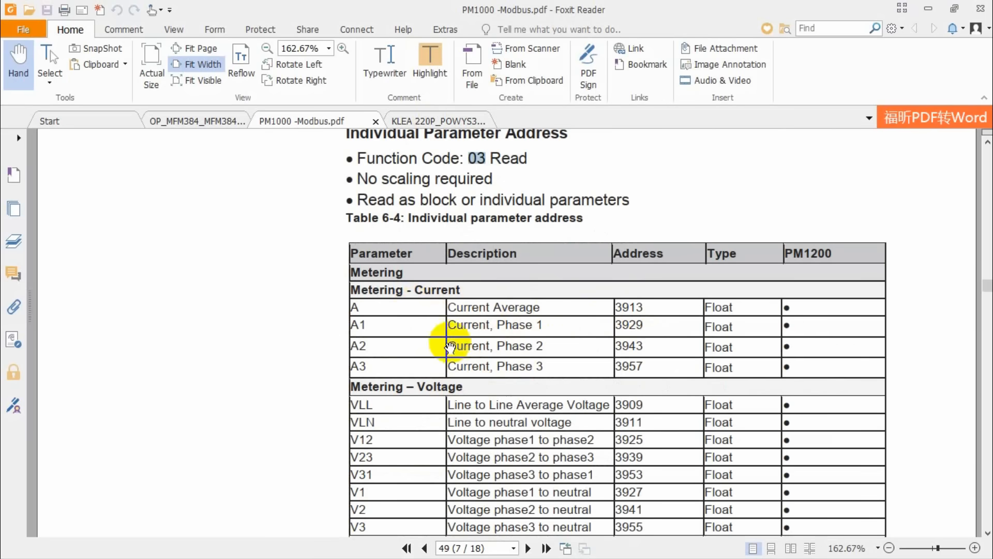
Step: Examine the supported functions and Table 4.1, Readable and Writable Data, in the KLEA 220P manual
left_click(423, 120)
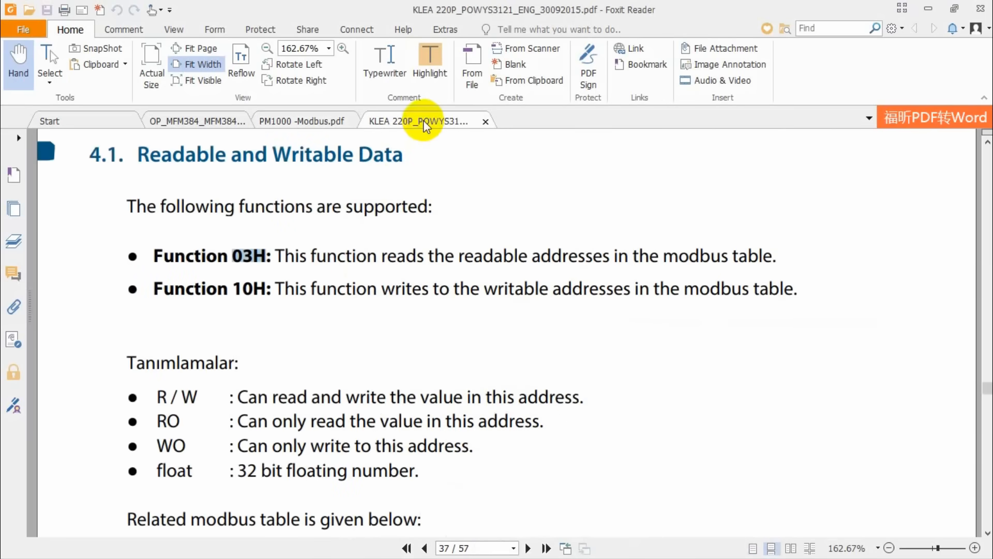
scroll(290, 289, "down", 3)
scroll(294, 319, "down", 4)
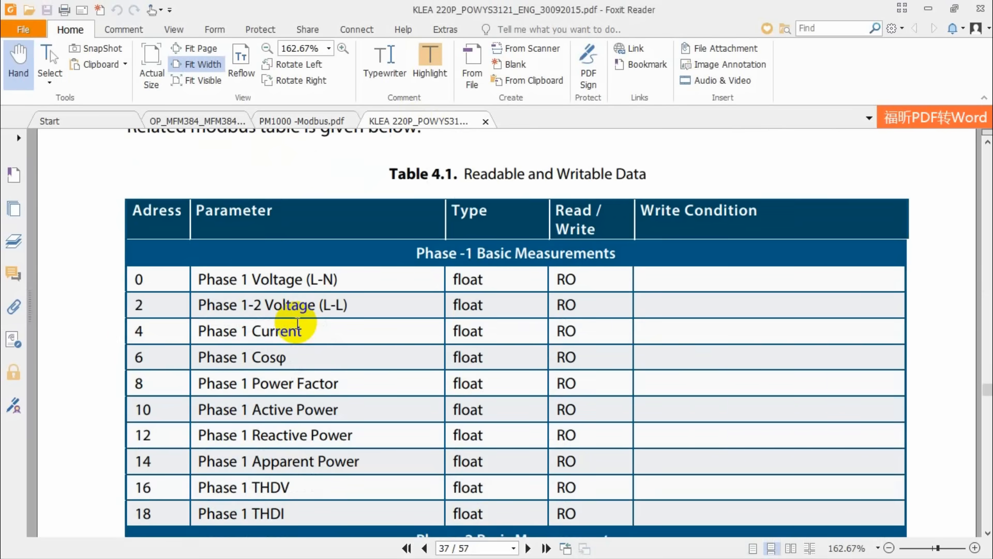
Step: Minimize the PDF reader, then open ATDriver Server and maximize its window
left_click(928, 9)
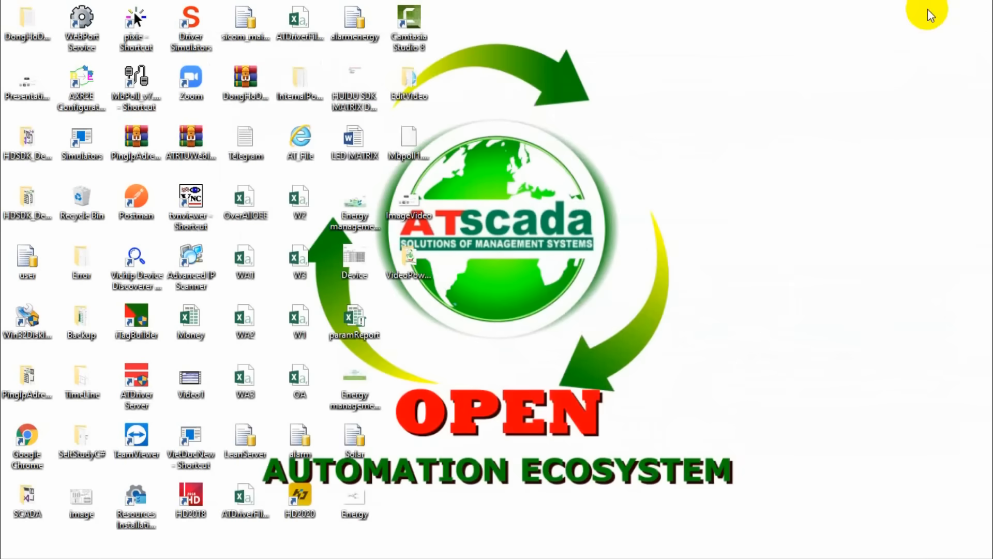
key("super")
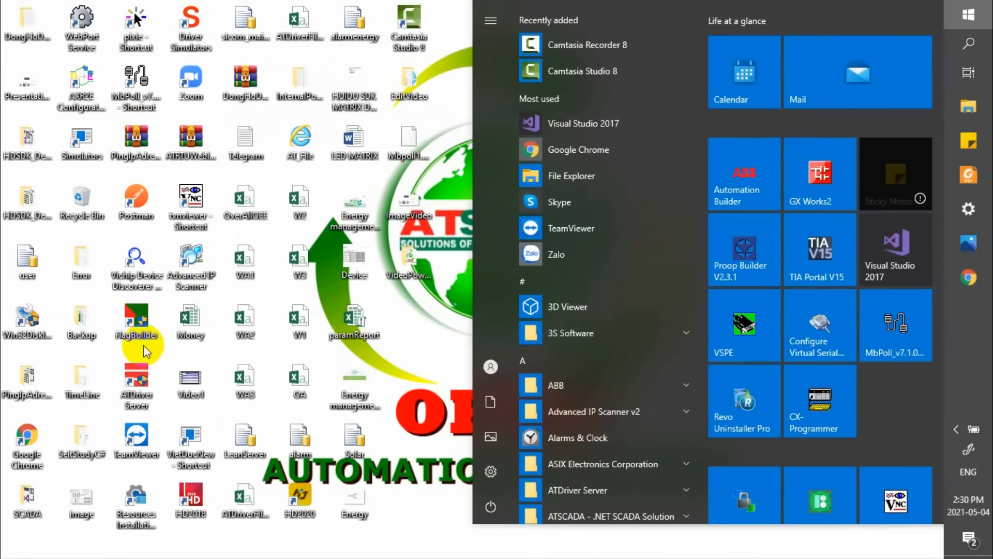
left_click(135, 378)
key("super")
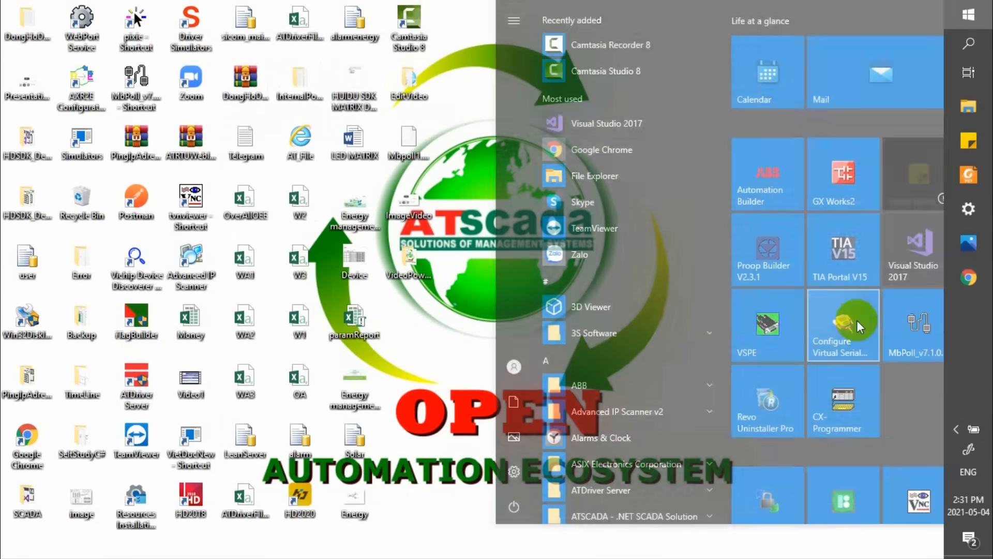
left_click(962, 427)
left_click(842, 387)
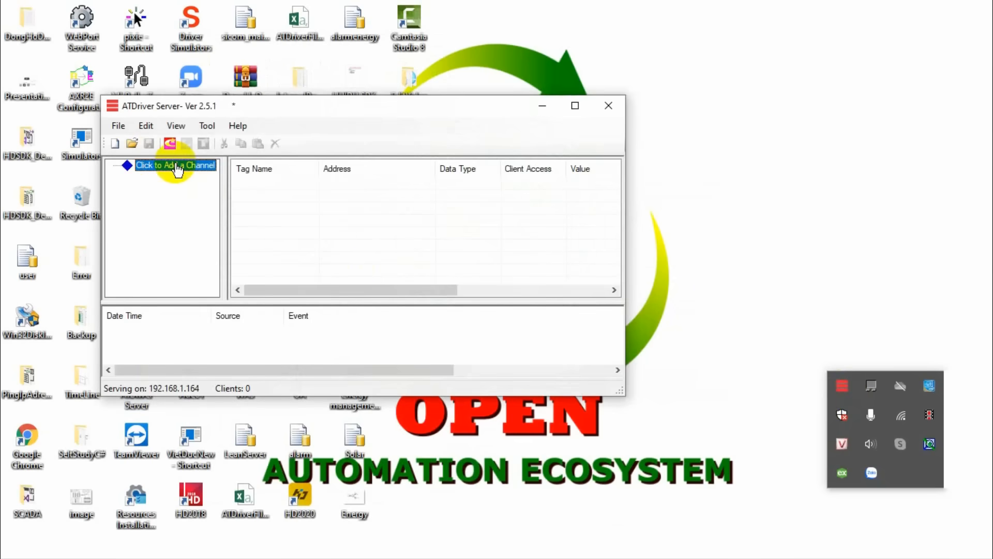
left_click(573, 105)
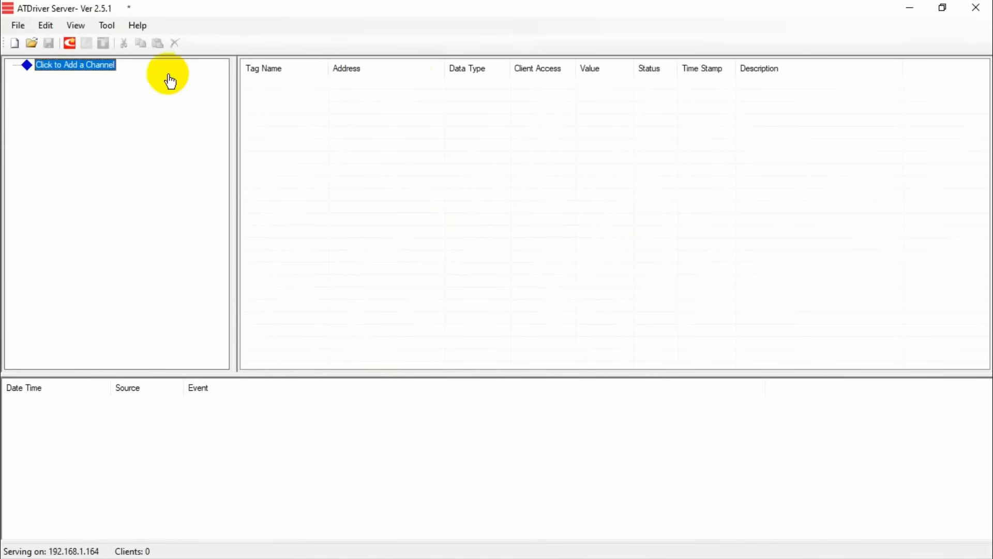
Step: Add a channel named Powermeter that uses the ModbusRTU.dll driver
left_click(101, 74)
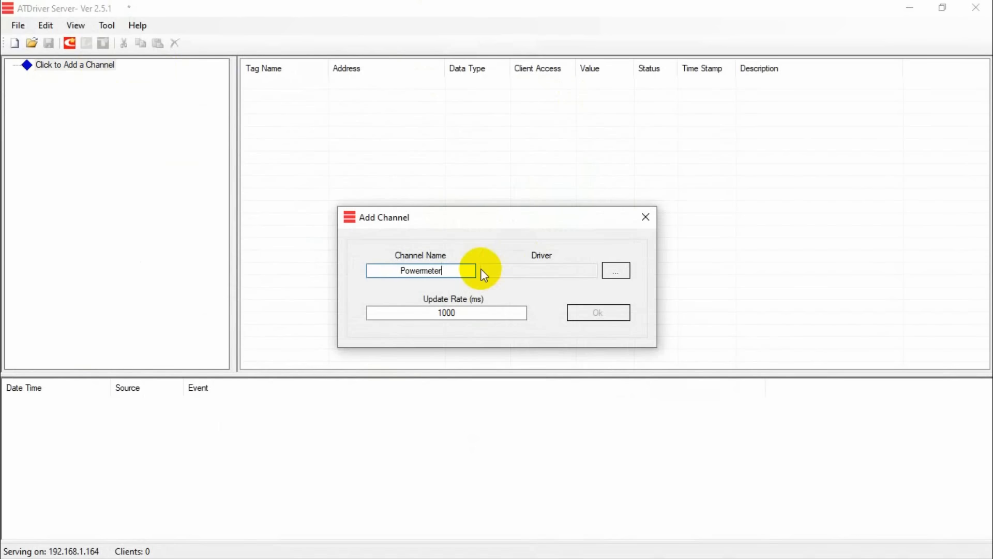
left_click(615, 270)
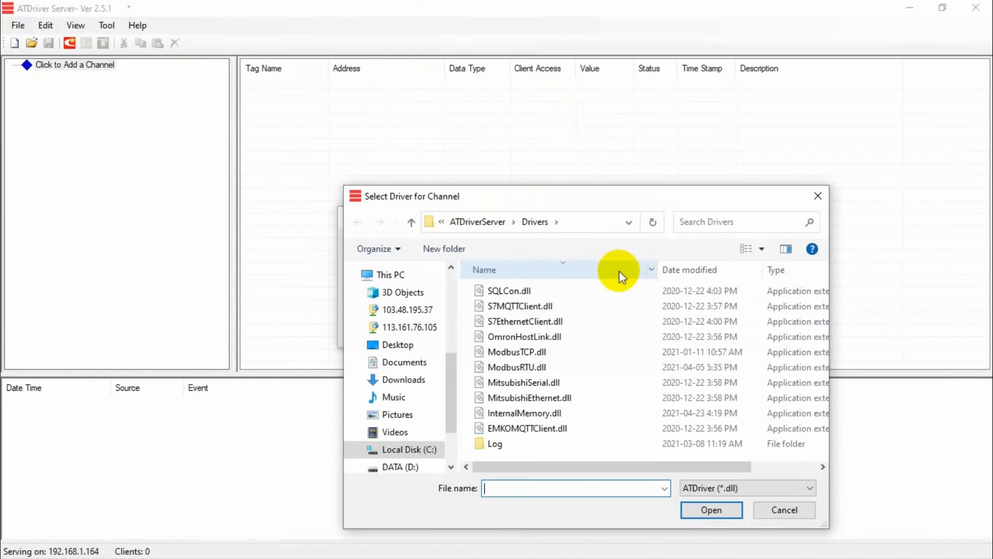
left_click(532, 369)
left_click(699, 511)
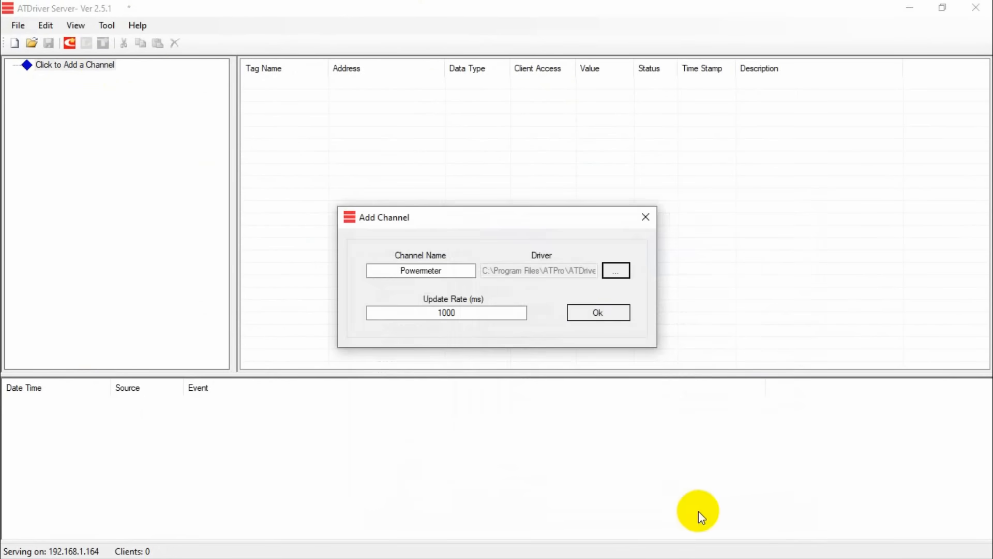
left_click(595, 313)
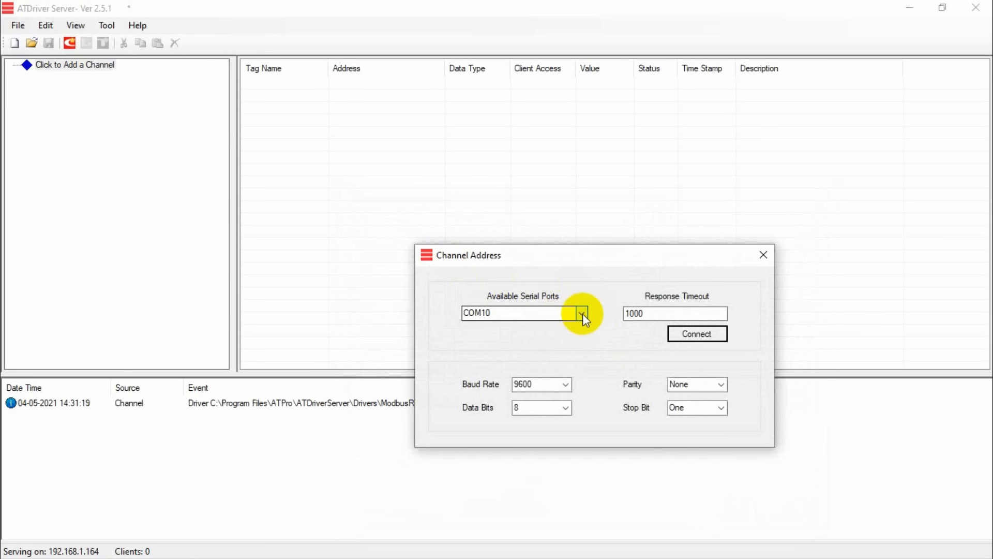
Step: Look up the USB serial port's COM number among the ports in Device Manager
left_click(582, 314)
key("super")
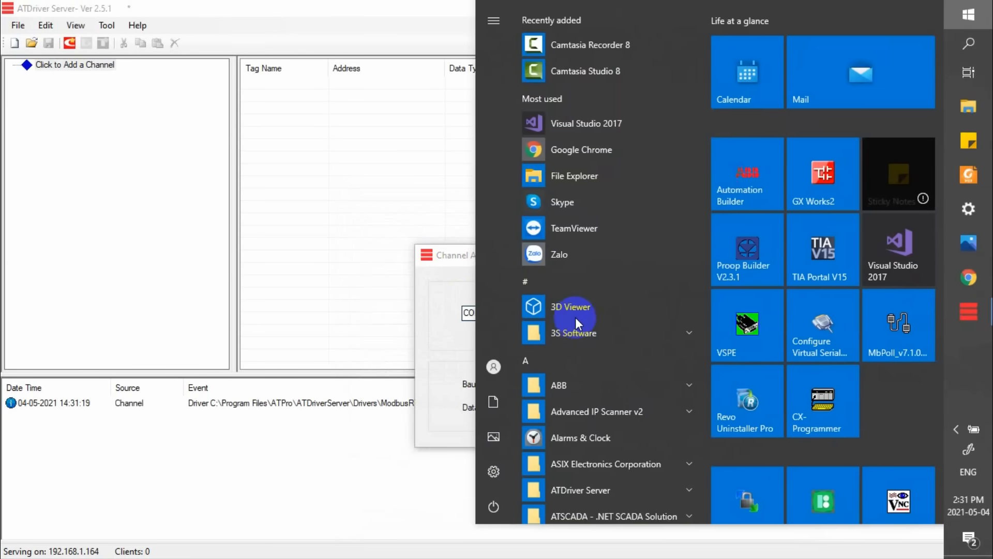
type("device")
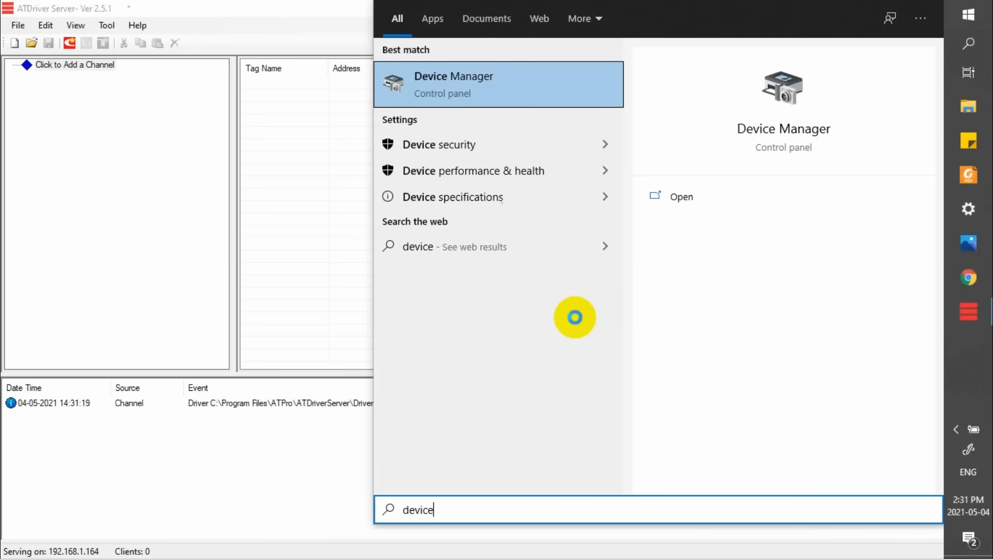
left_click(467, 92)
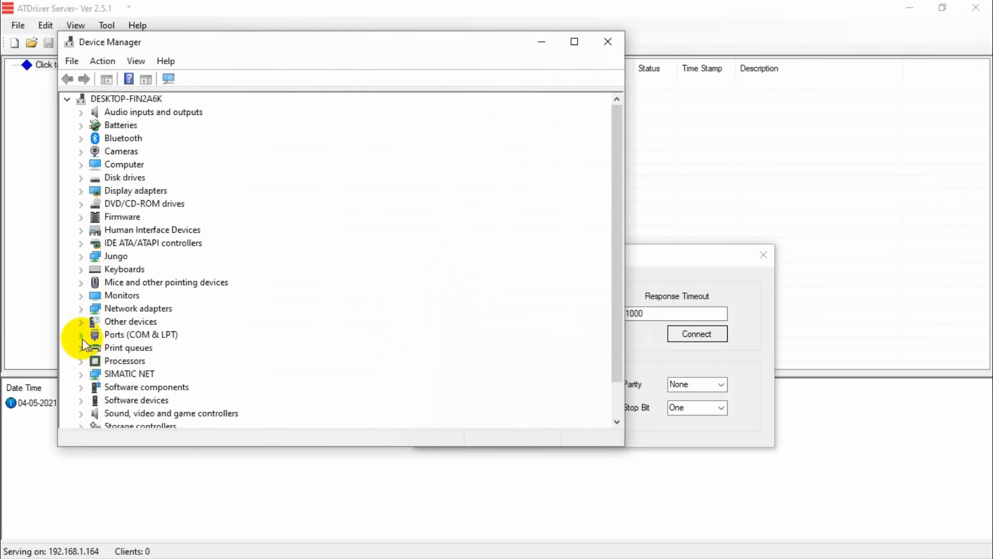
left_click(80, 336)
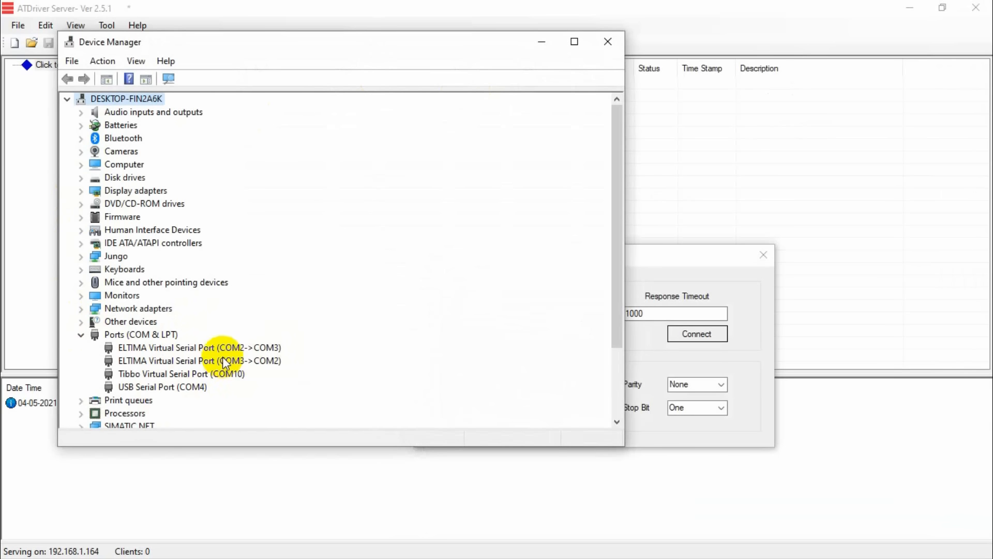
left_click(192, 386)
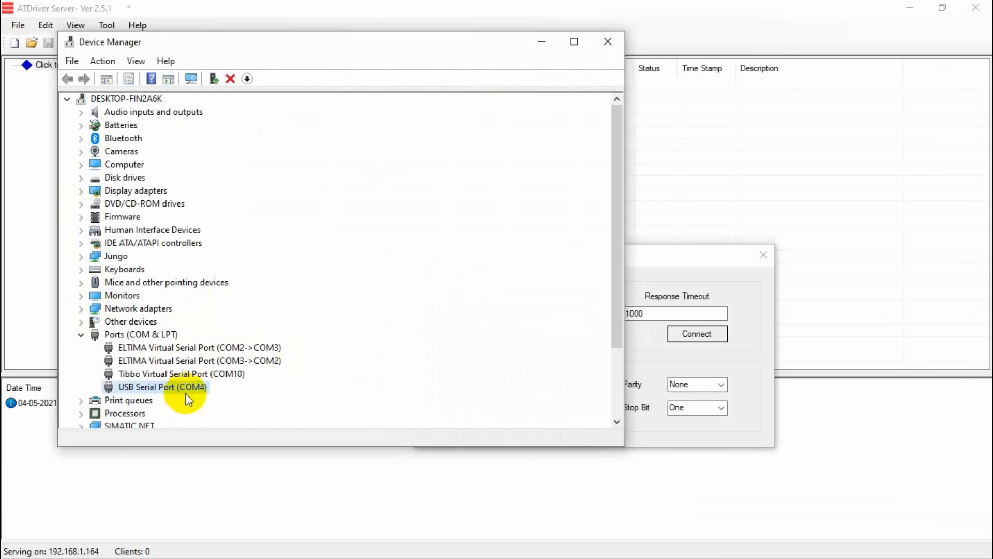
left_click(607, 41)
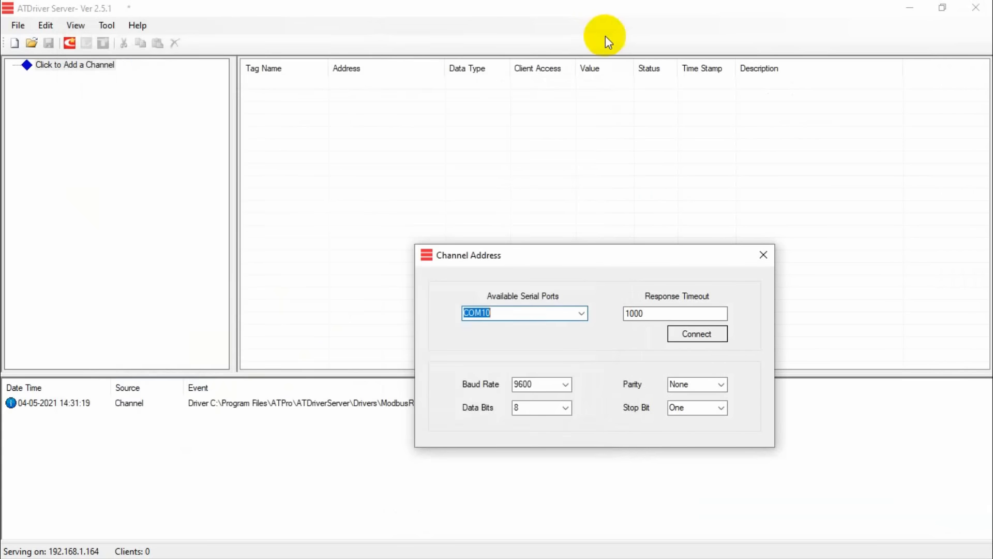
Step: Set the channel's serial port to COM4 and connect it
left_click(580, 316)
left_click(499, 354)
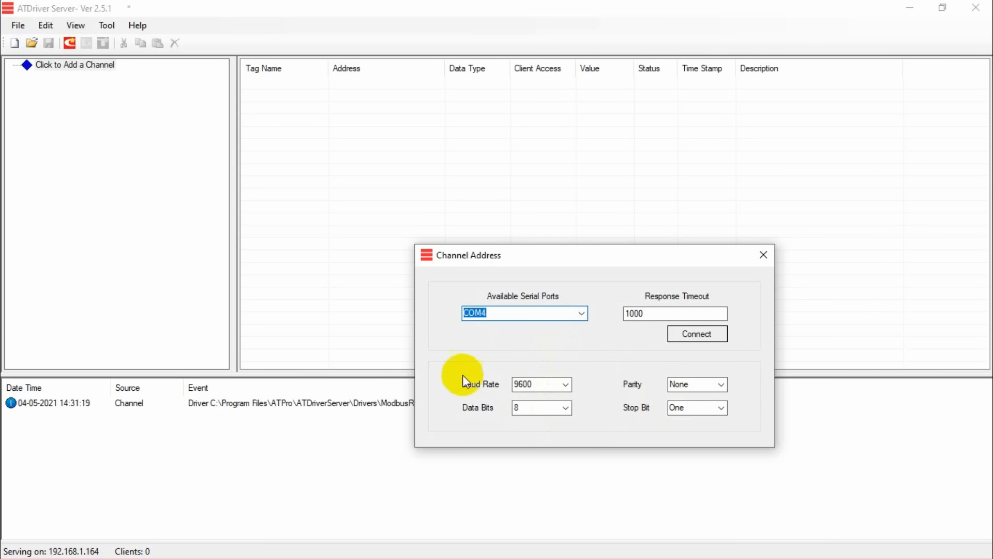
left_click(688, 336)
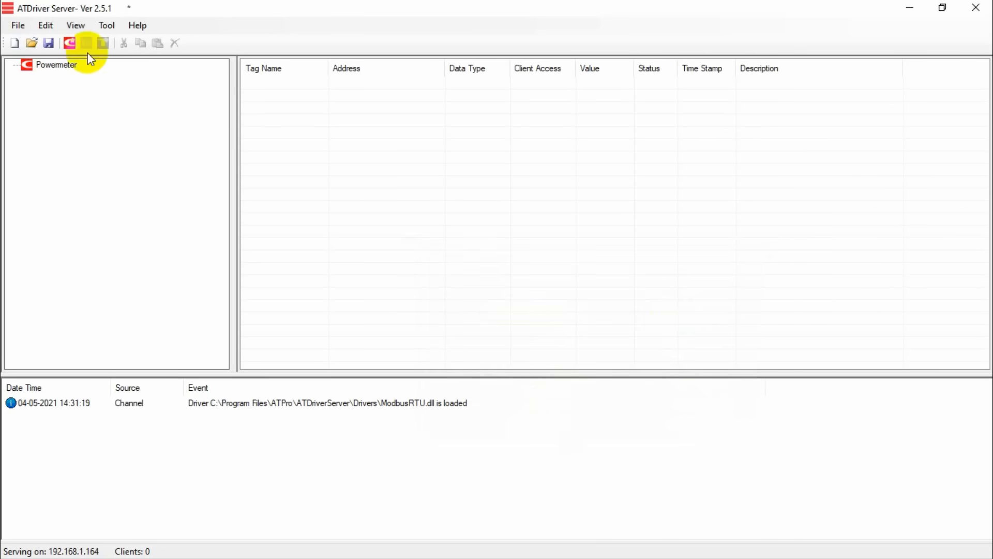
Step: Add a device named Selec with device ID 1 to the Powermeter channel
left_click(53, 66)
left_click(90, 42)
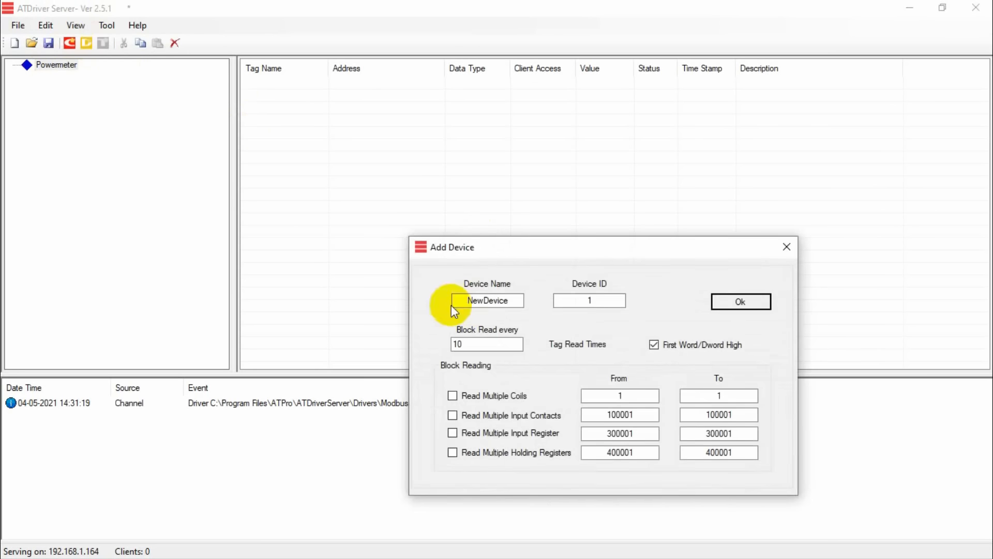
left_click(479, 301)
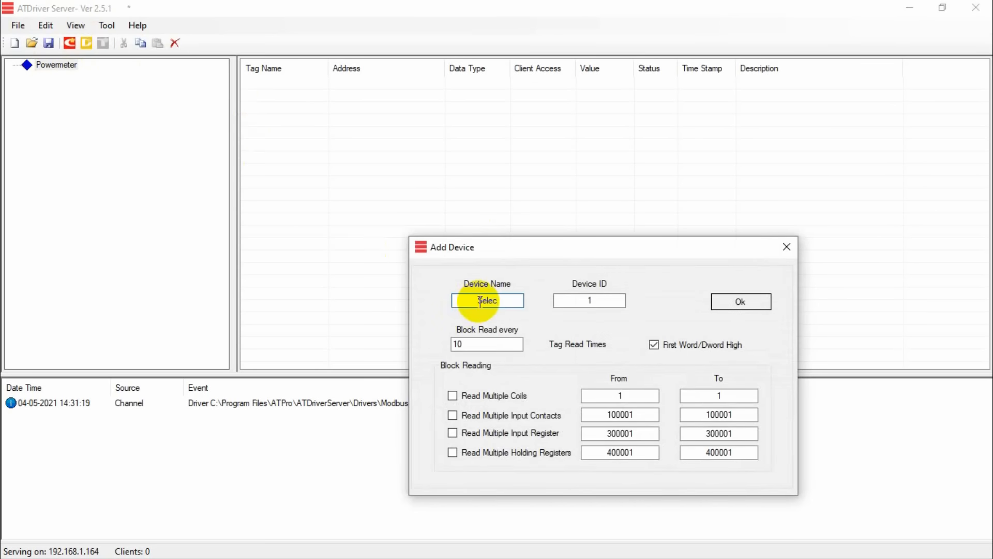
type("Selec")
left_click(586, 299)
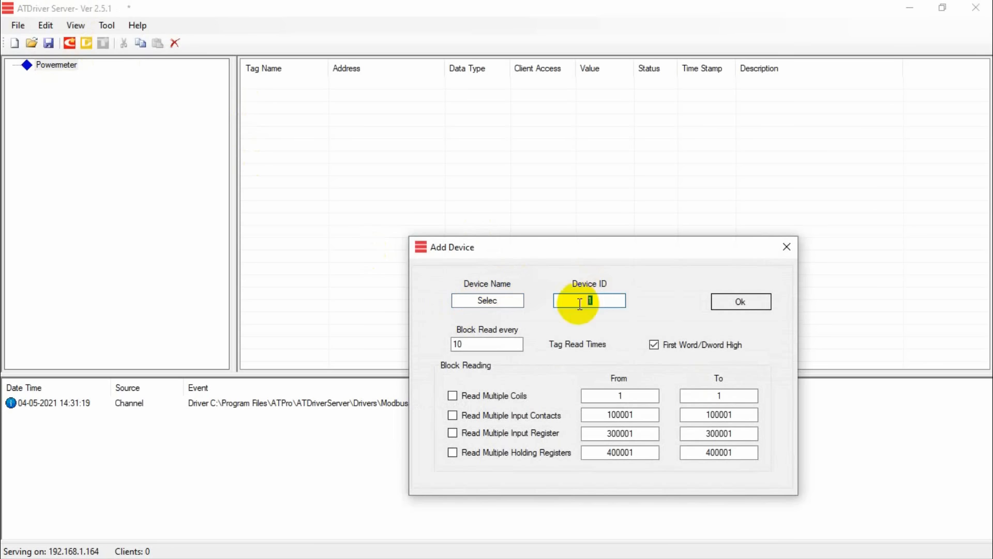
left_click(729, 304)
Step: Start a new tag named U1 under the Selec device
left_click(59, 76)
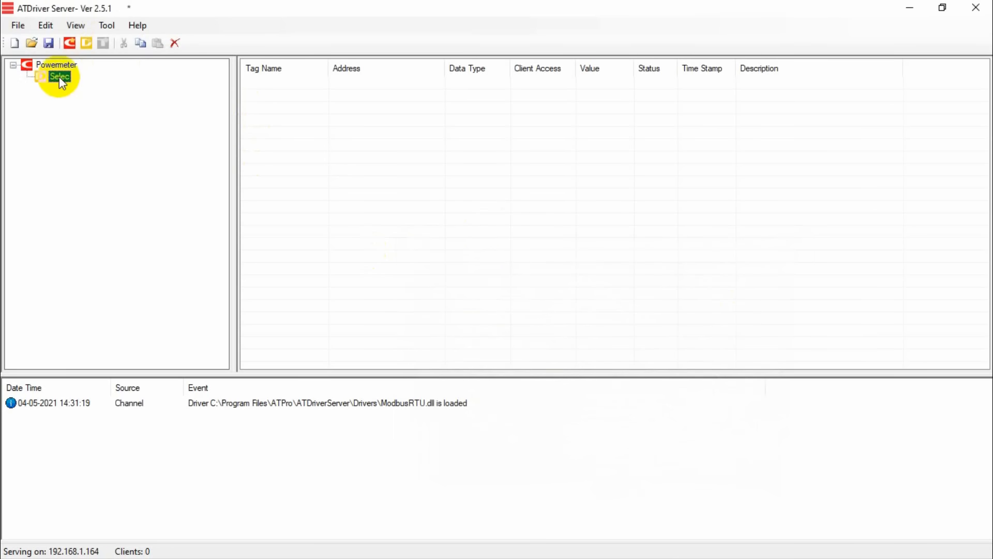
left_click(105, 44)
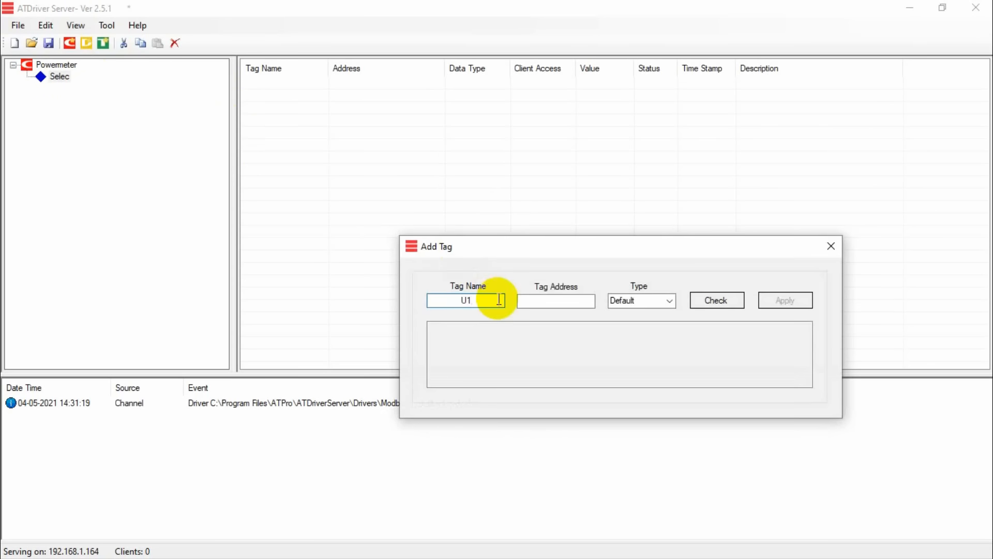
key("super")
key("super")
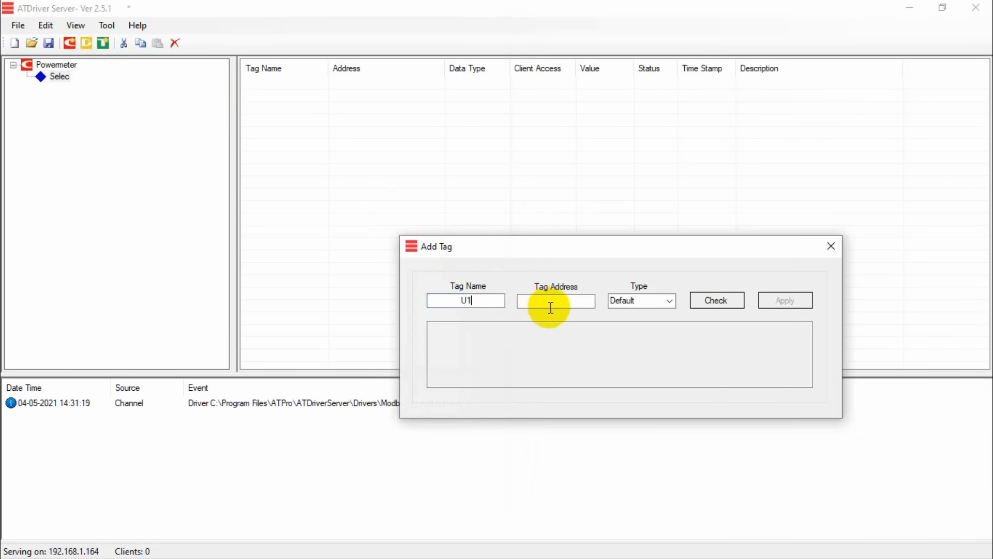
left_click(556, 302)
Step: Switch to Foxit Reader and look up the Voltage V1N address in the MFM384 manual's Modbus register list
key("super")
left_click(969, 176)
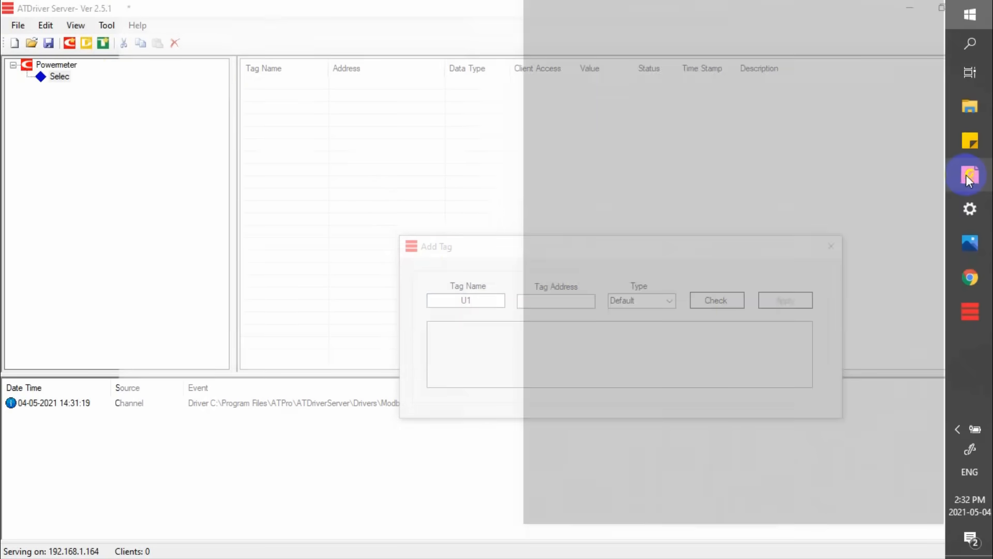
left_click(197, 120)
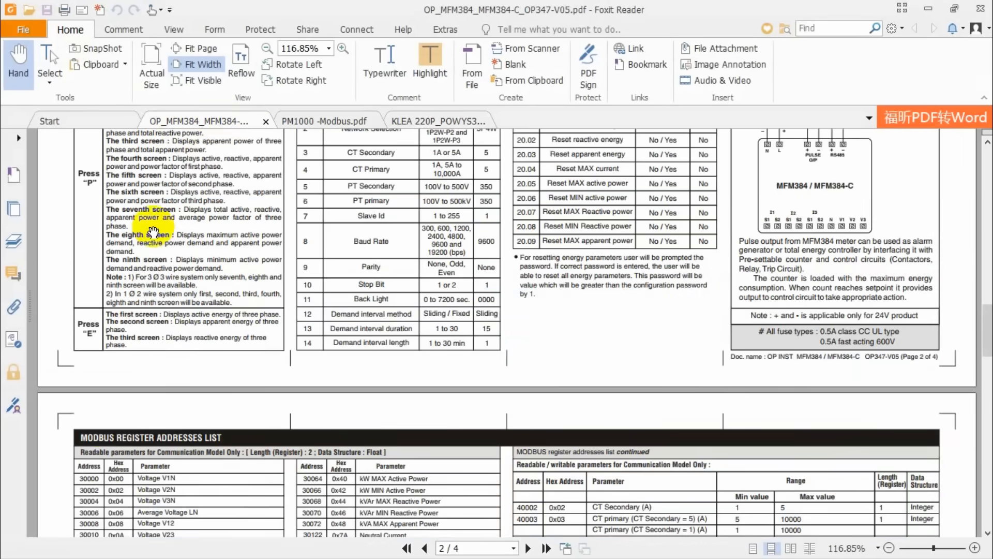
scroll(91, 445, "down", 3)
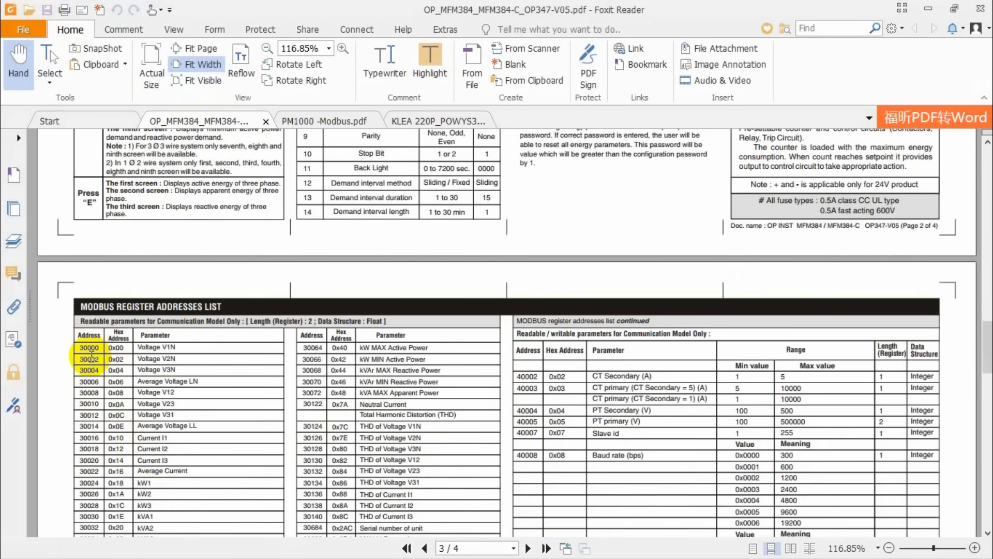
left_click_drag(101, 347, 76, 344)
left_click(78, 344)
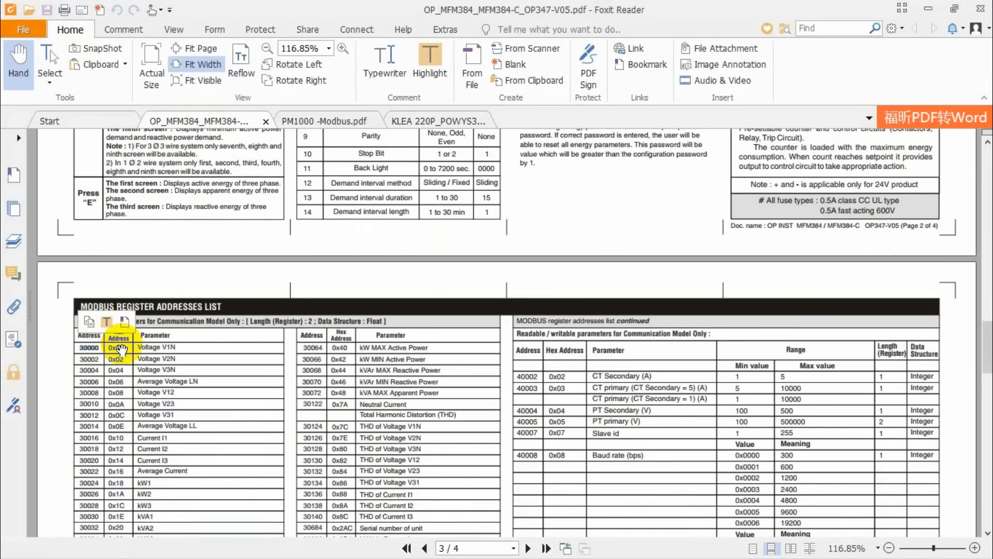
Step: Switch to Chrome and read the tapit.vn article's explanation of Modbus register numbers, data addresses and offsets
key("super")
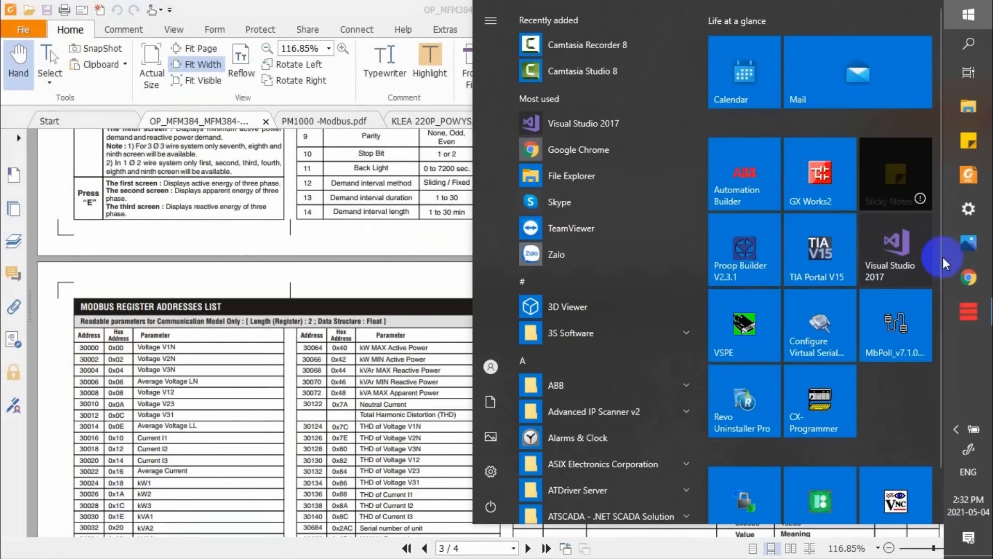
left_click(969, 278)
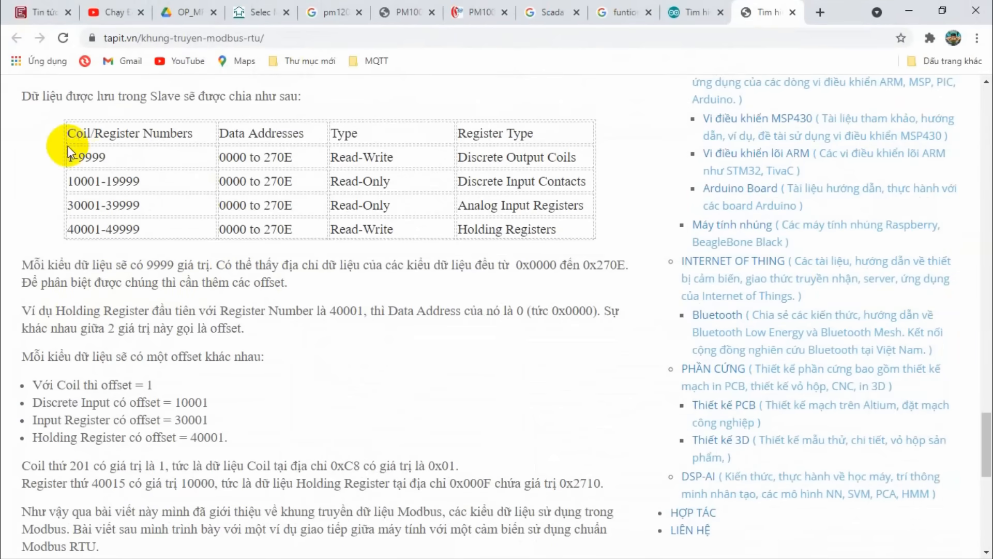
left_click_drag(21, 95, 243, 443)
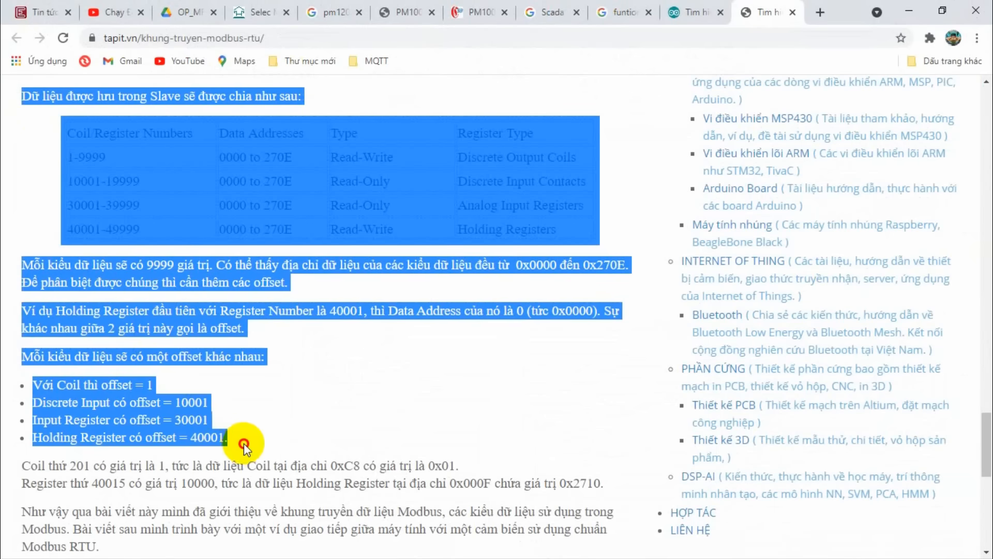
left_click(241, 439)
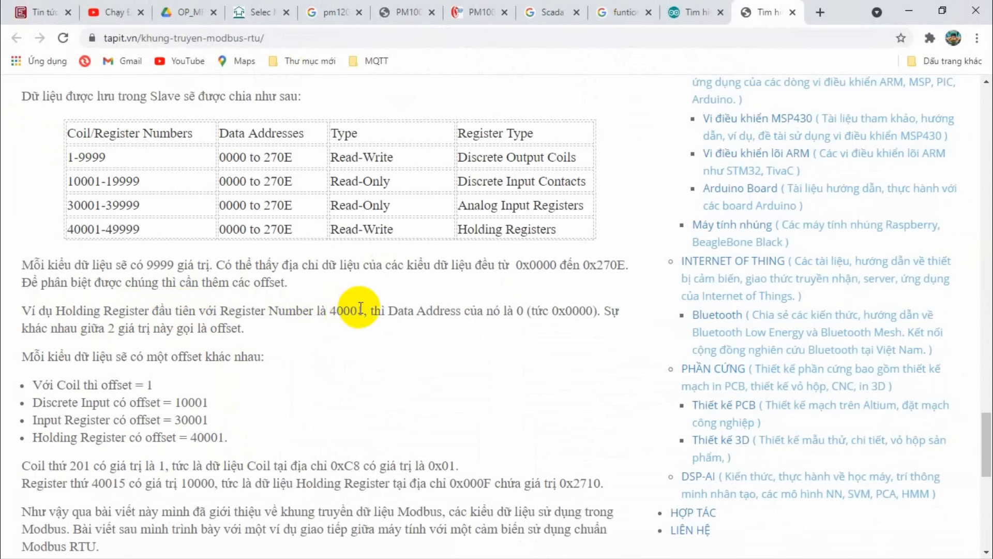
left_click_drag(363, 311, 320, 312)
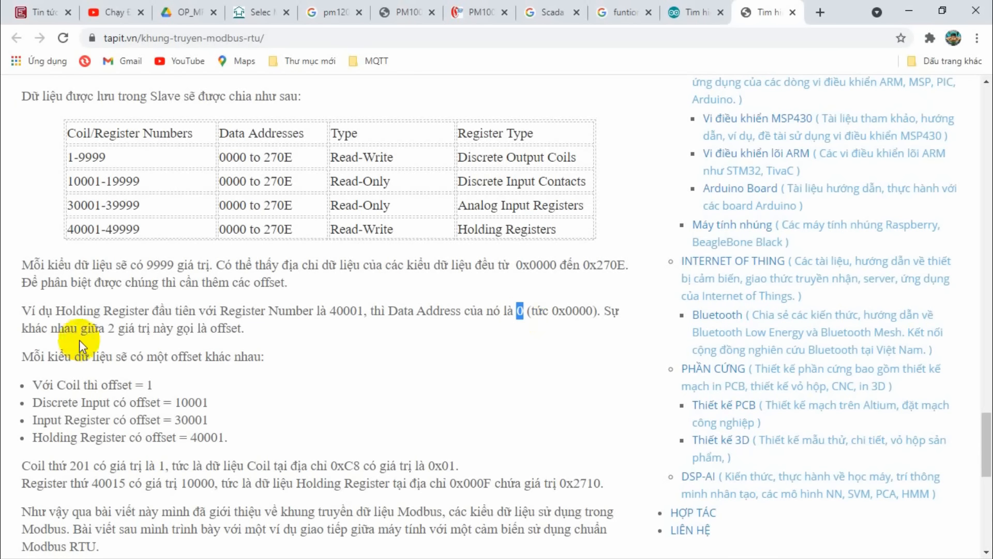
left_click_drag(207, 329, 237, 328)
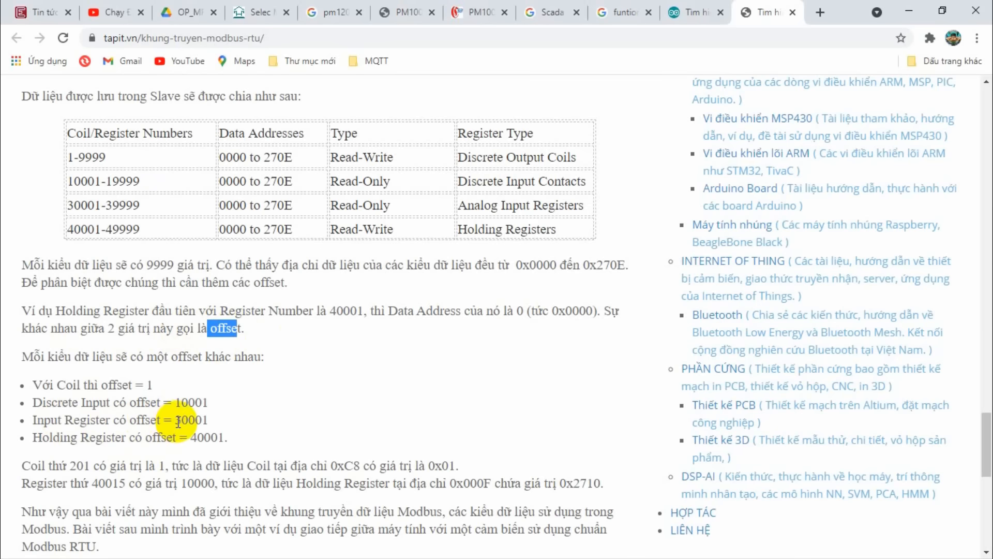
Step: Compare the Voltage V1N address in the Foxit Reader manual with the Input Register offset in the Chrome article
key("super")
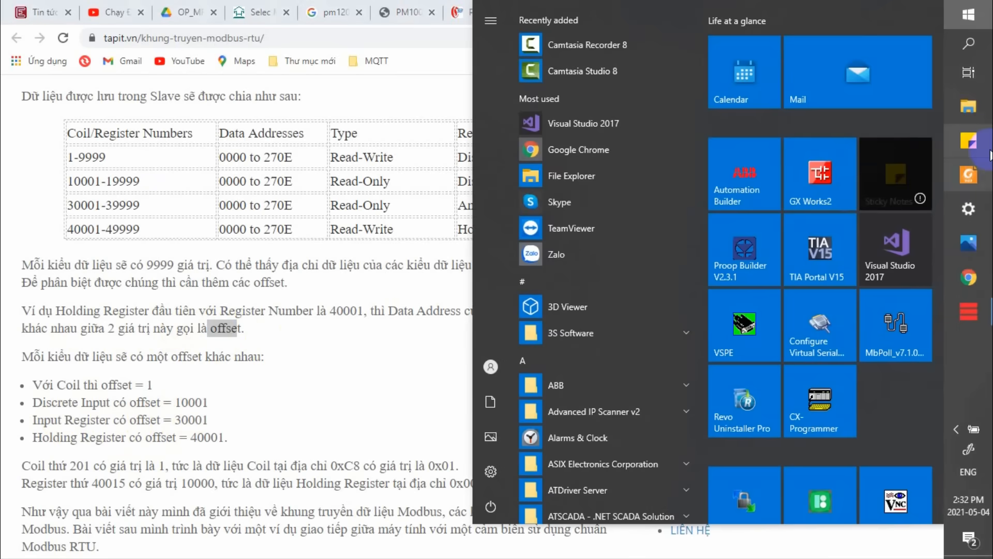
left_click(971, 175)
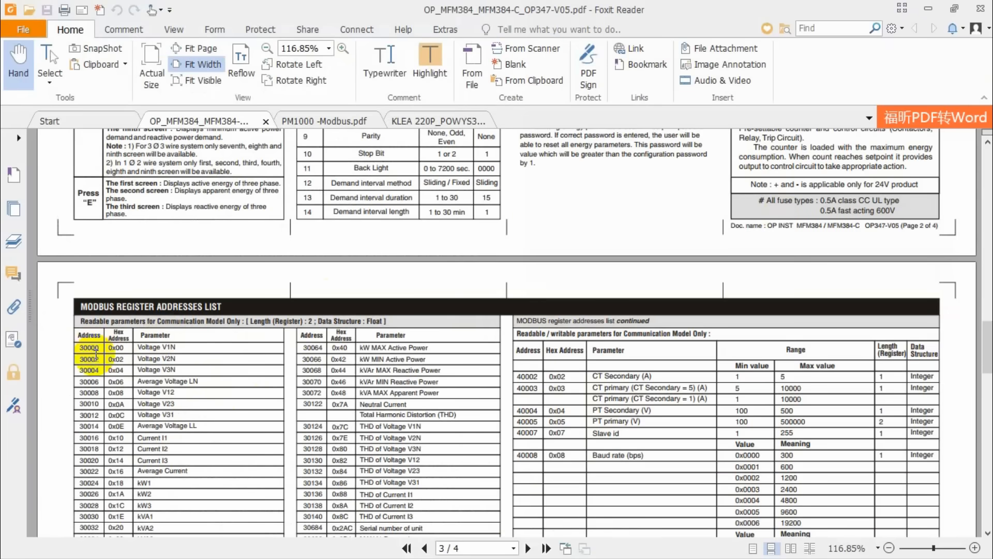
left_click(925, 19)
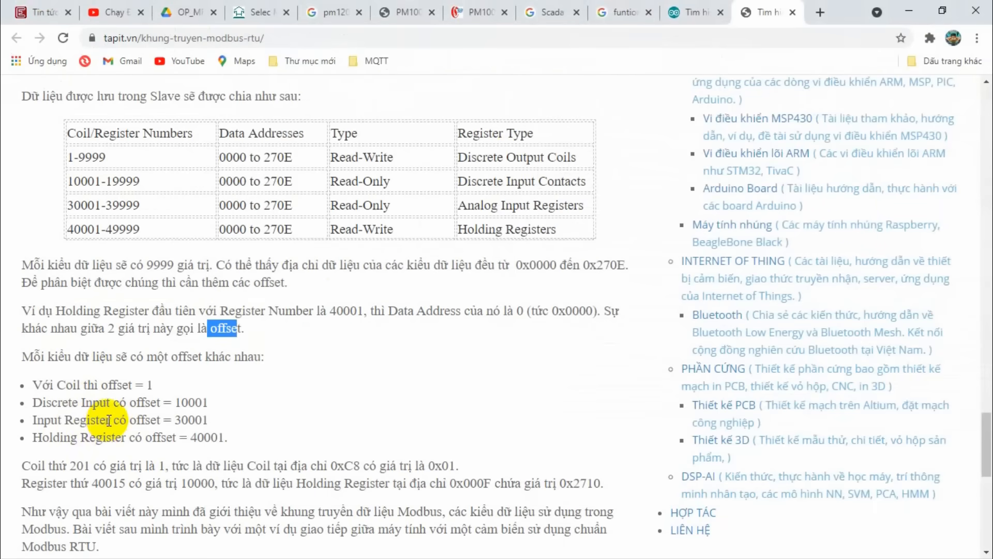
left_click_drag(109, 420, 44, 420)
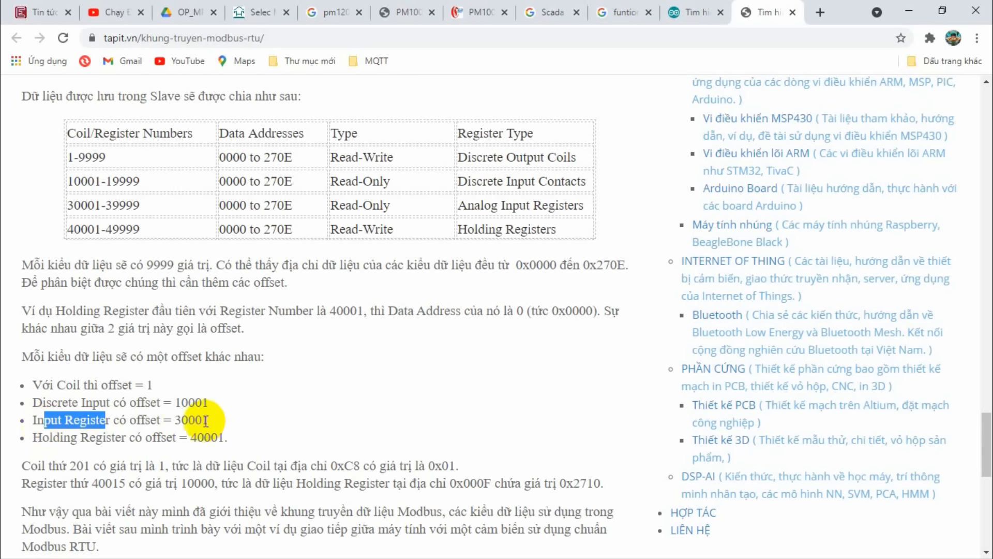
mouse_move(208, 420)
left_mouse_down()
mouse_move(133, 417)
mouse_move(215, 420)
left_mouse_up()
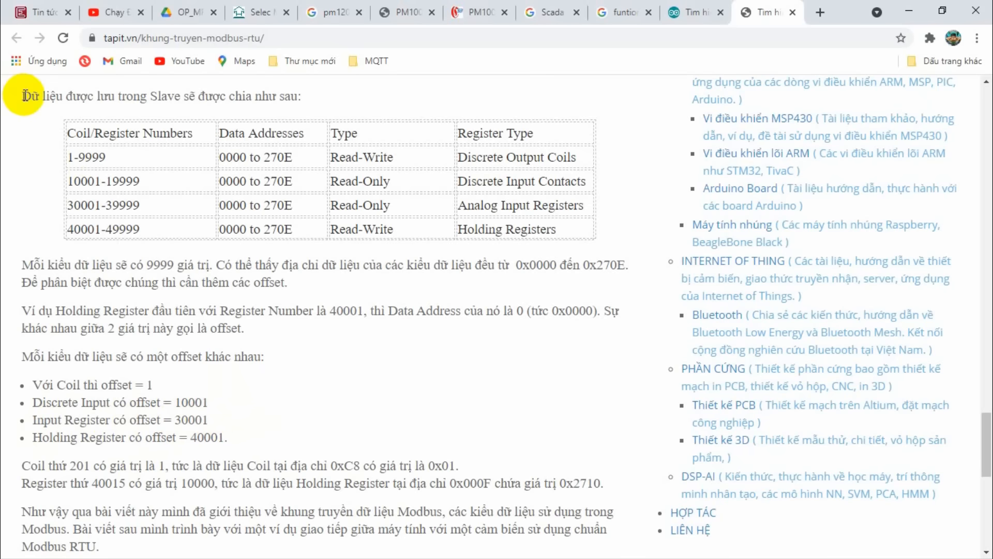
left_click_drag(24, 95, 231, 444)
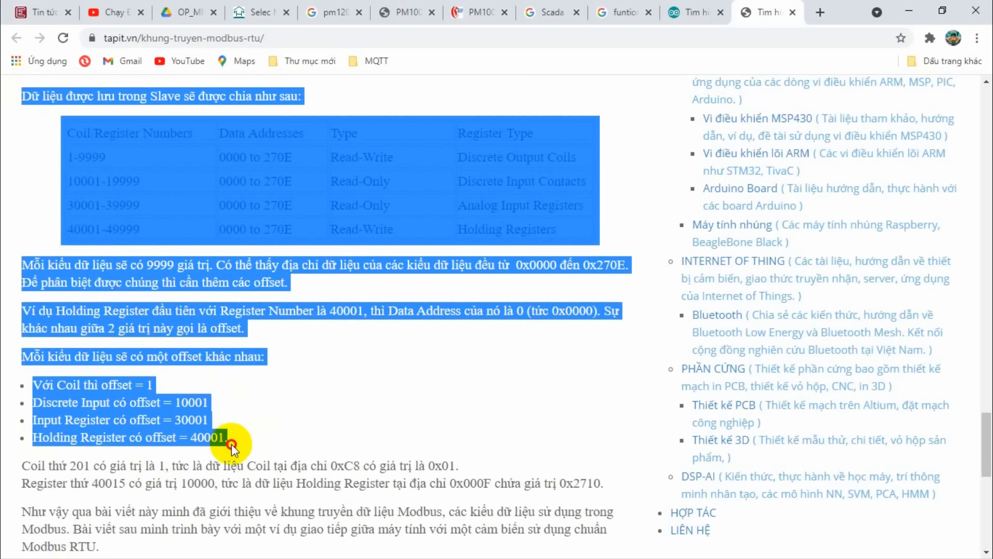
left_click(240, 438)
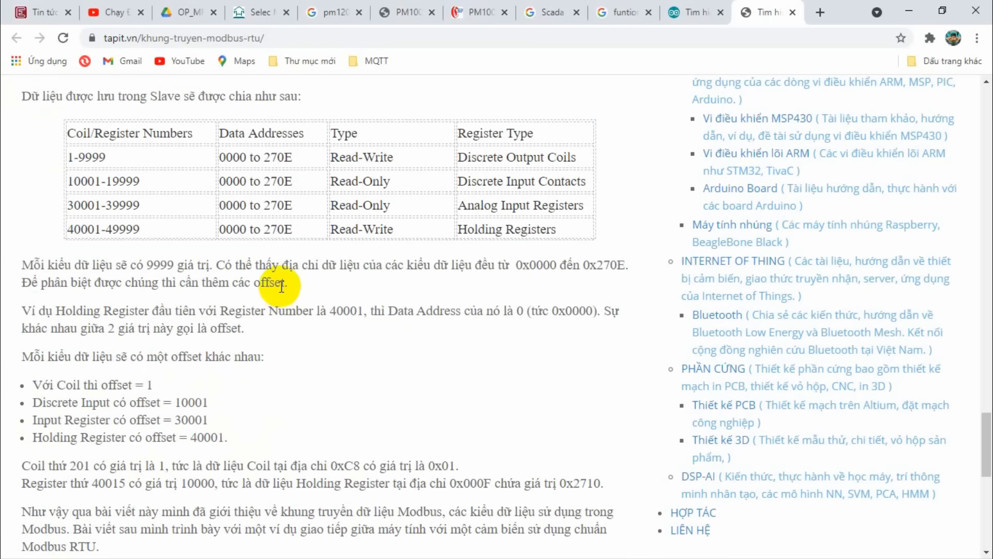
Step: Back in ATDriver Server, add the U1 tag with address 300001 and type Float, and widen the Value column
left_click(907, 9)
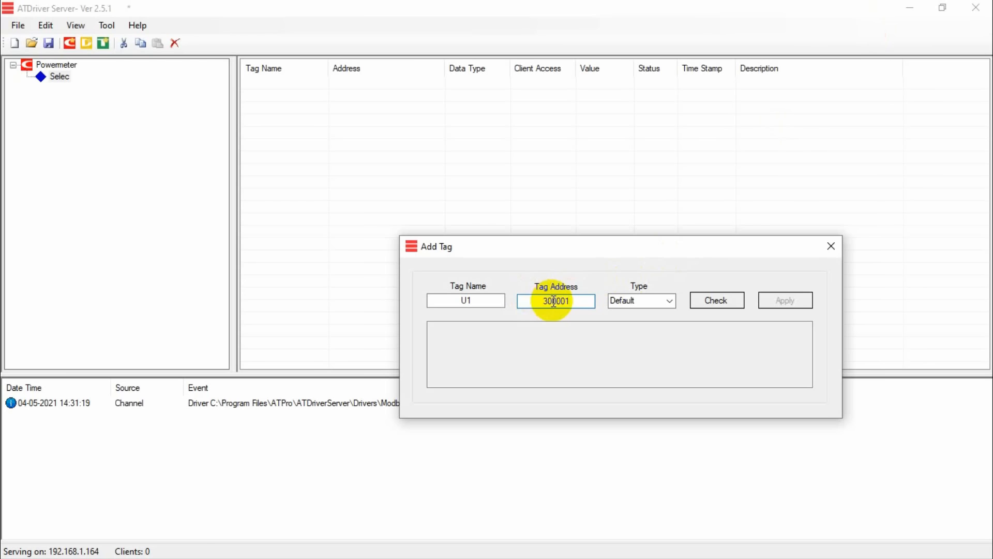
left_click(669, 301)
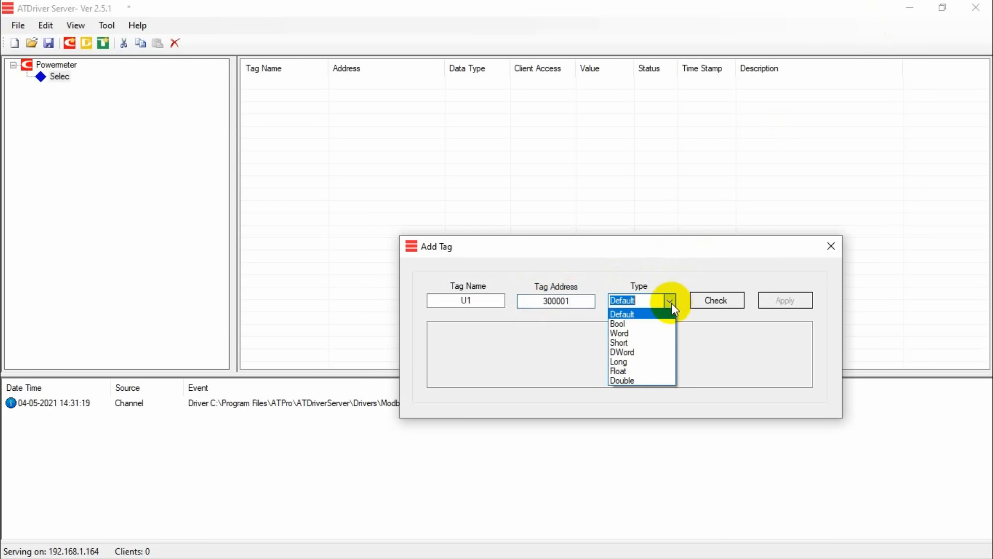
left_click(627, 368)
left_click(781, 301)
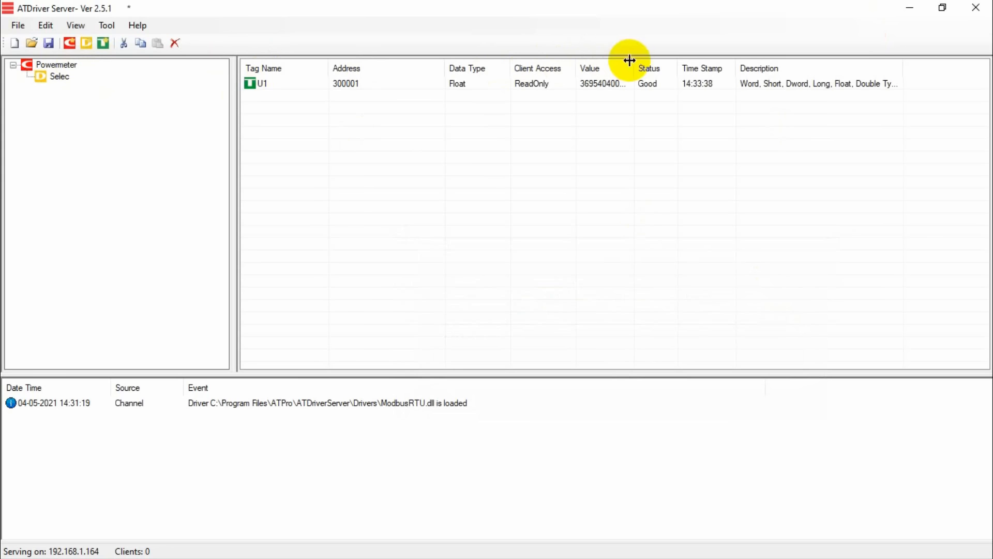
left_click_drag(629, 61, 661, 61)
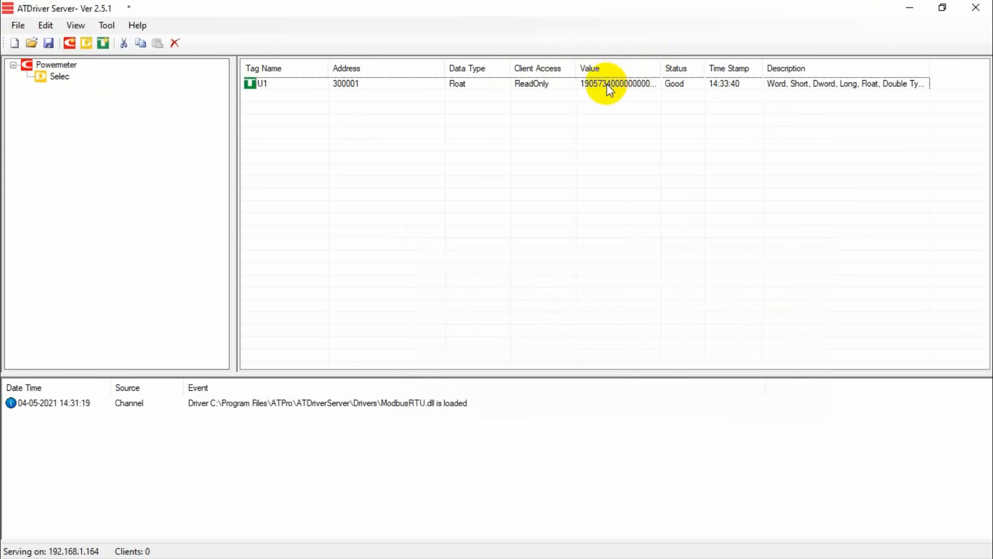
Step: Turn off First Word/Dword High for the Selec device and check the U1 tag's value
left_click(61, 76)
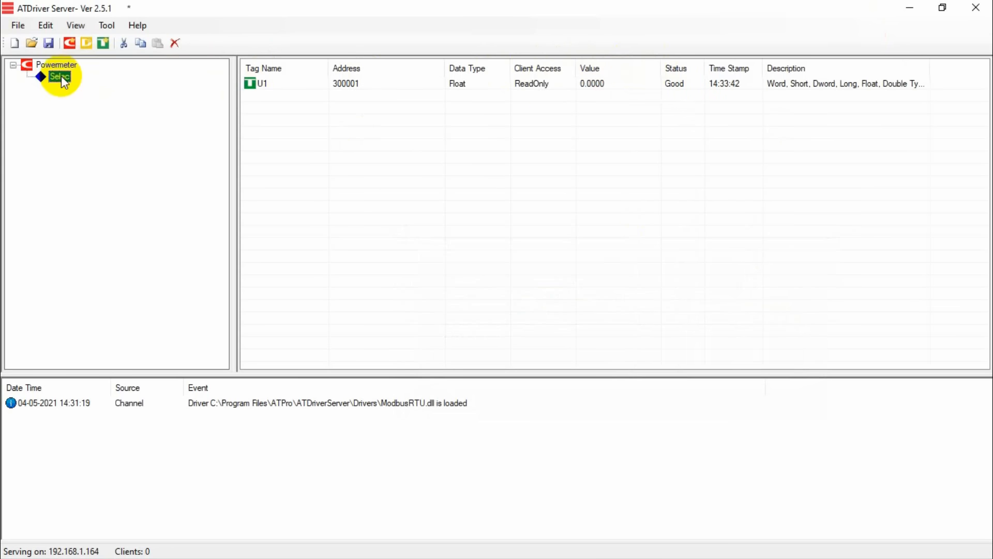
double_click(61, 77)
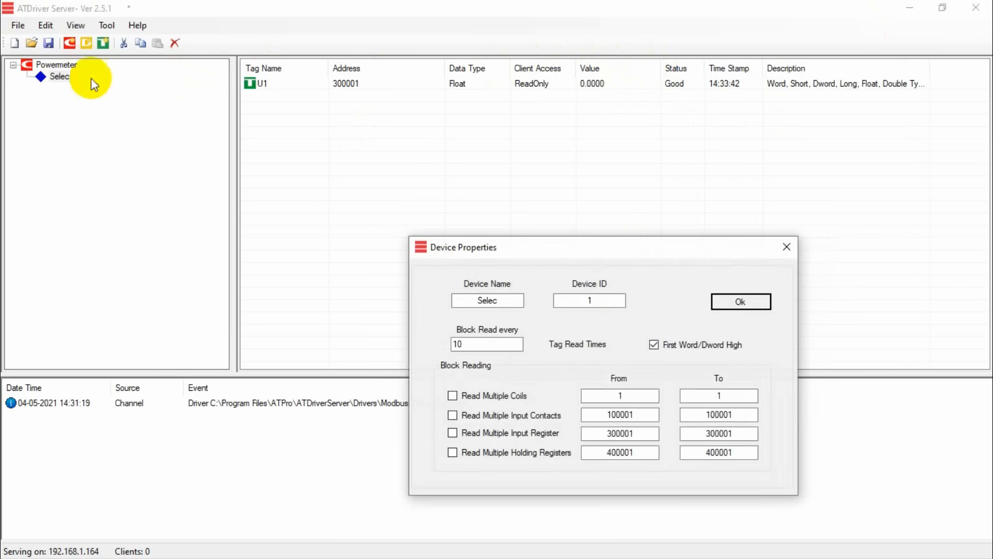
left_click(654, 344)
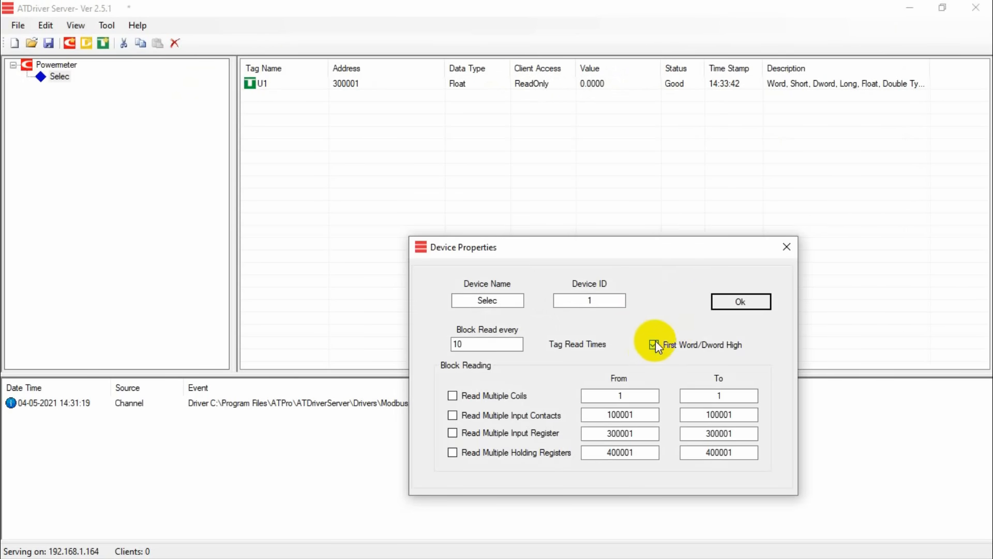
left_click(723, 307)
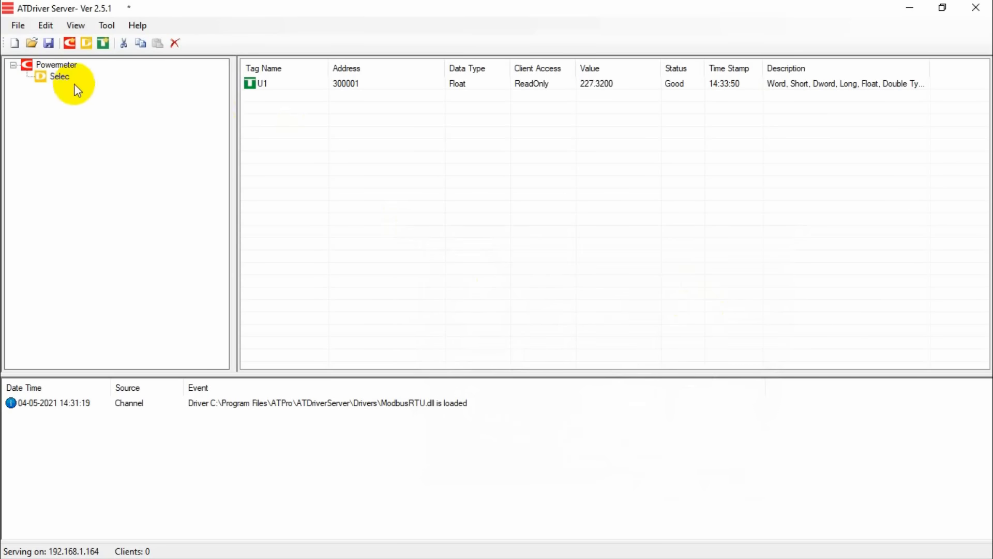
left_click(59, 77)
left_click(601, 87)
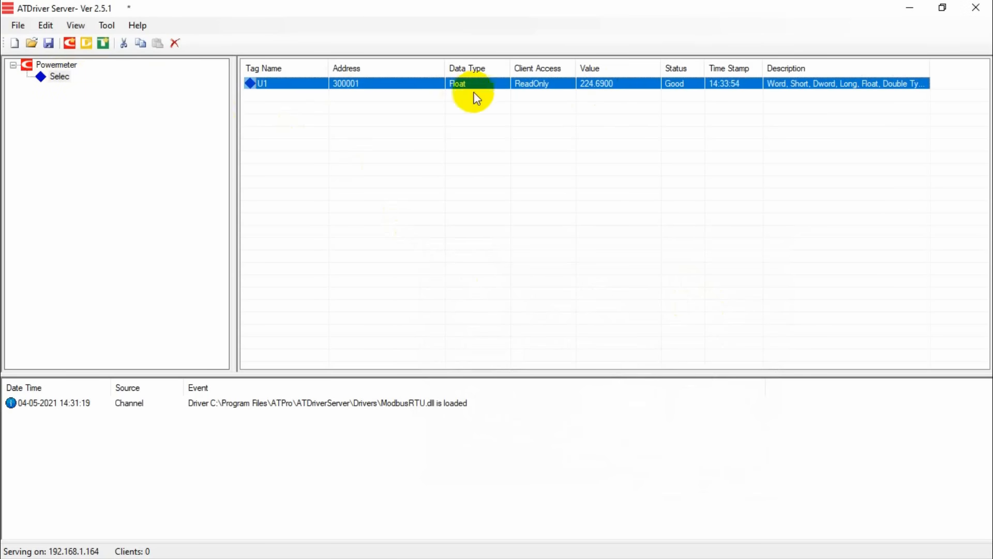
Step: Switch to Chrome and review the arduino.vn article's Modbus function codes, MFM383A register list and explanation of register addressing
key("super")
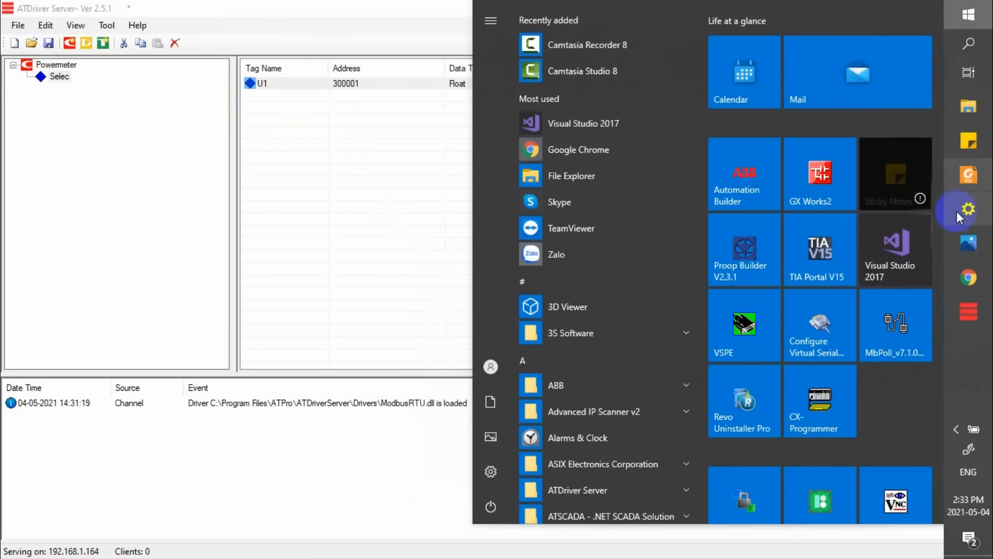
left_click(964, 278)
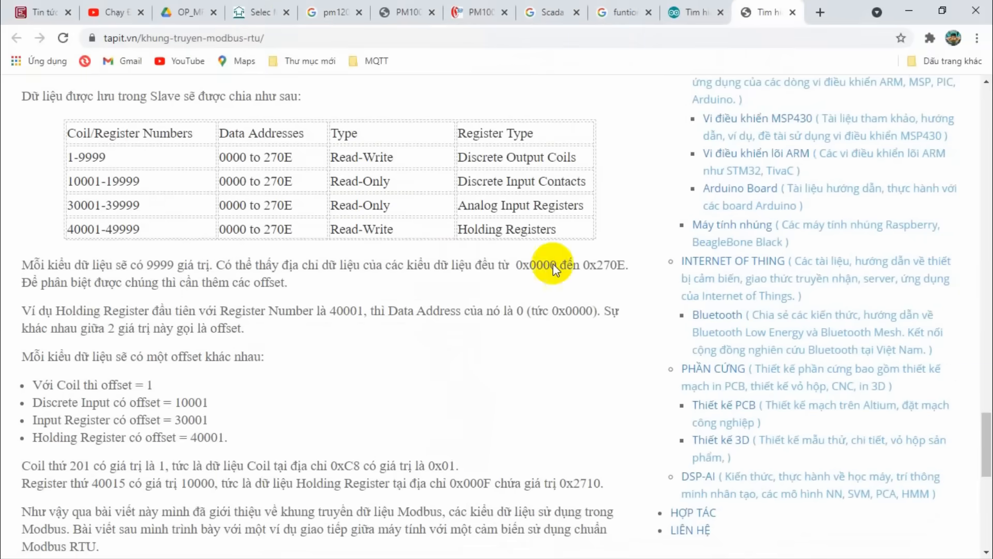
left_click(693, 13)
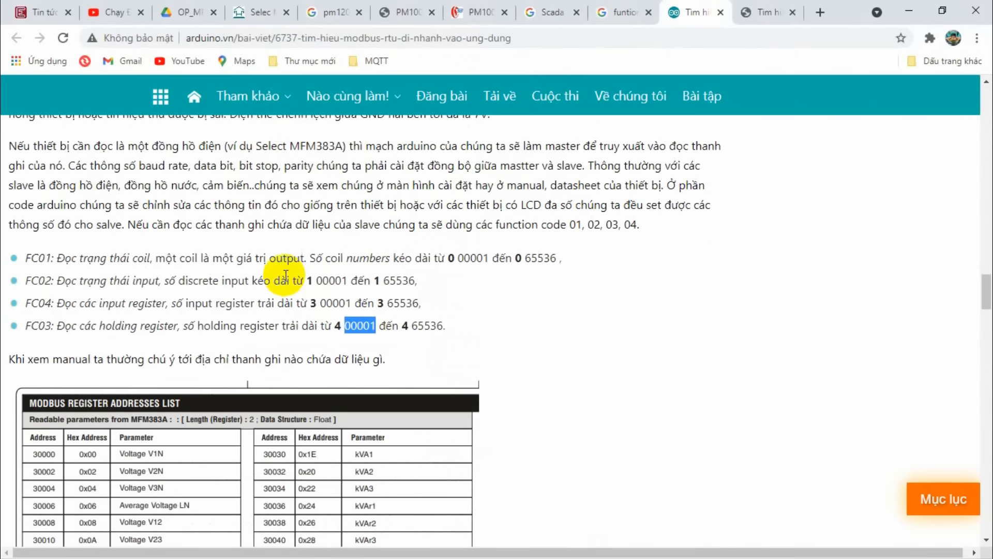
scroll(287, 277, "down", 12)
scroll(285, 281, "up", 2)
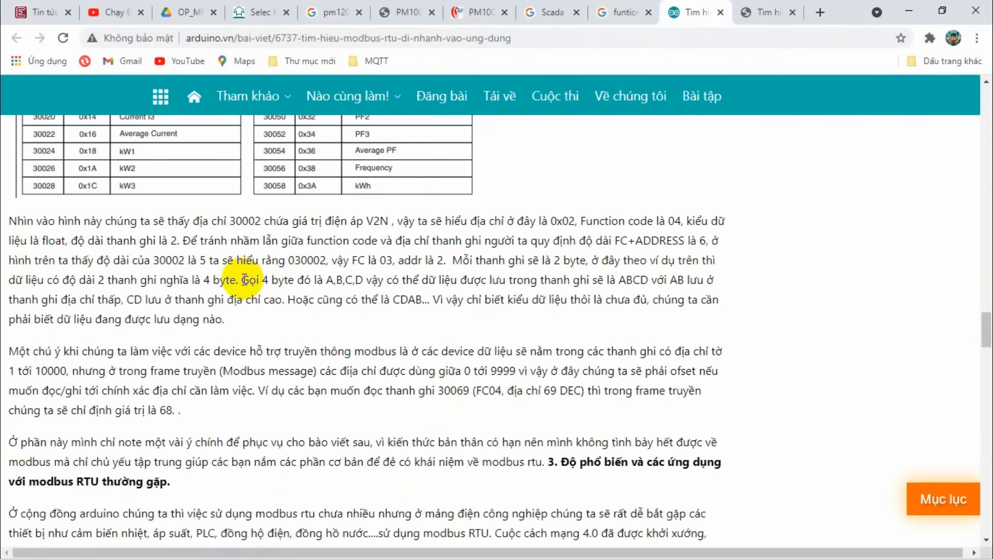
scroll(372, 264, "up", 10)
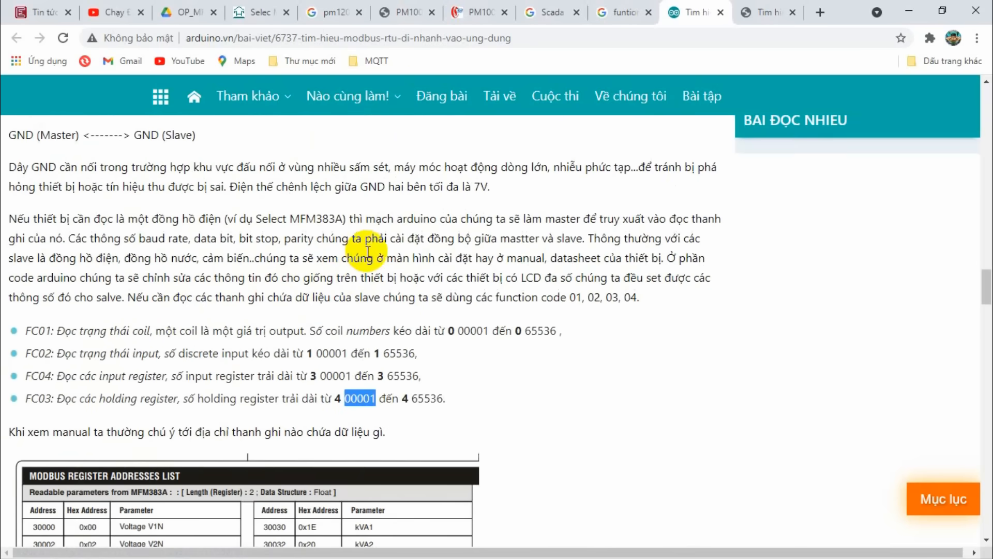
left_click_drag(268, 220, 337, 219)
scroll(337, 218, "down", 10)
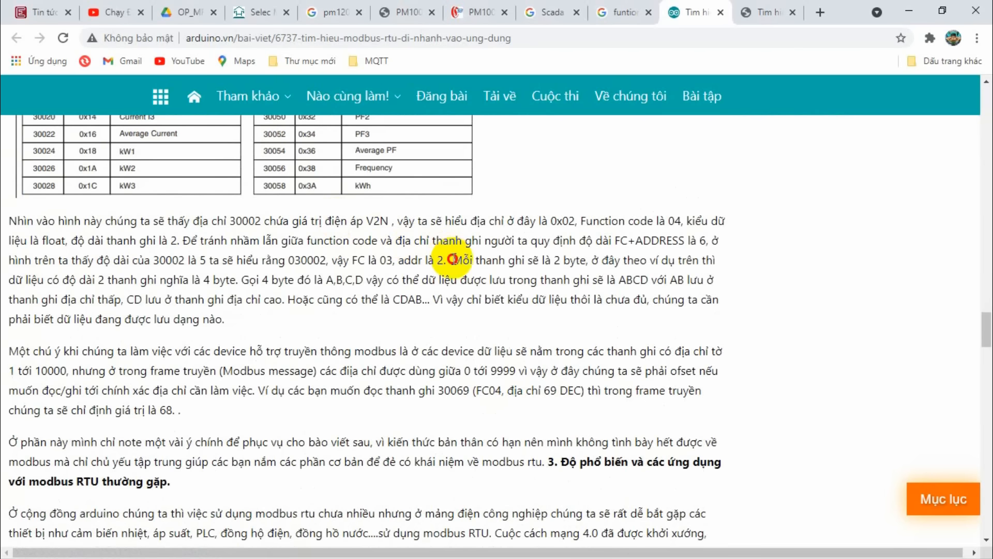
Step: Highlight the article's passage on two-register, 4-byte data and the ABCD versus CDAB byte order
left_click_drag(452, 260, 425, 300)
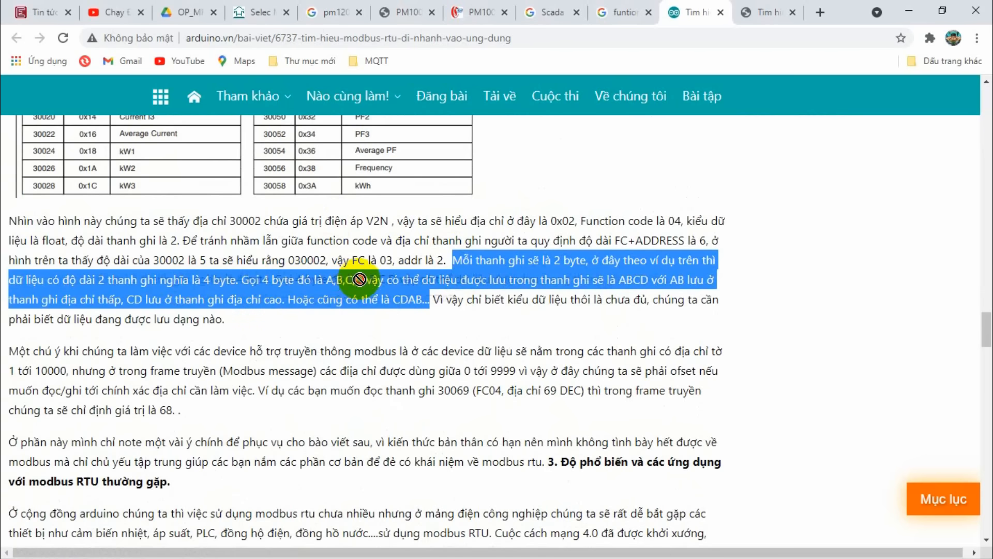
left_click(385, 282)
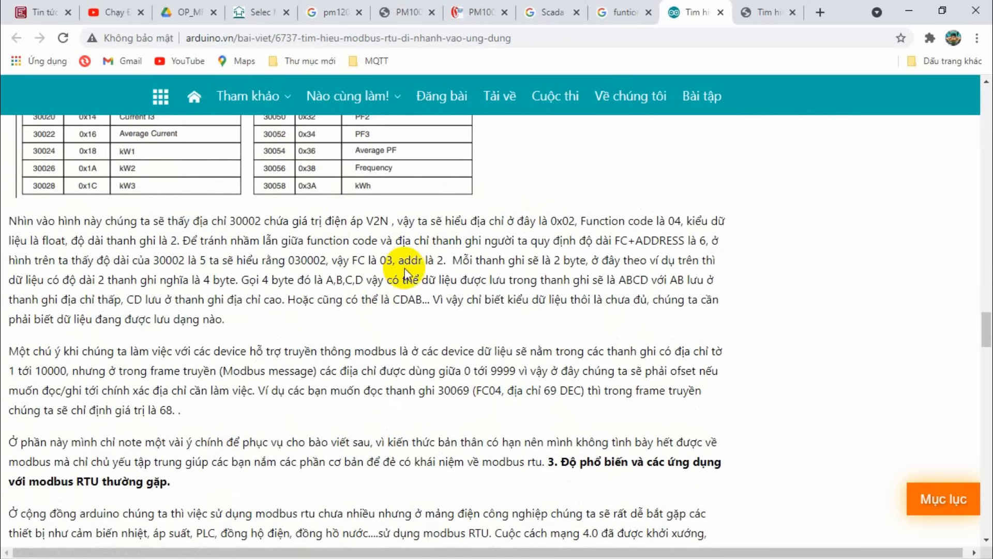
left_click_drag(454, 261, 451, 300)
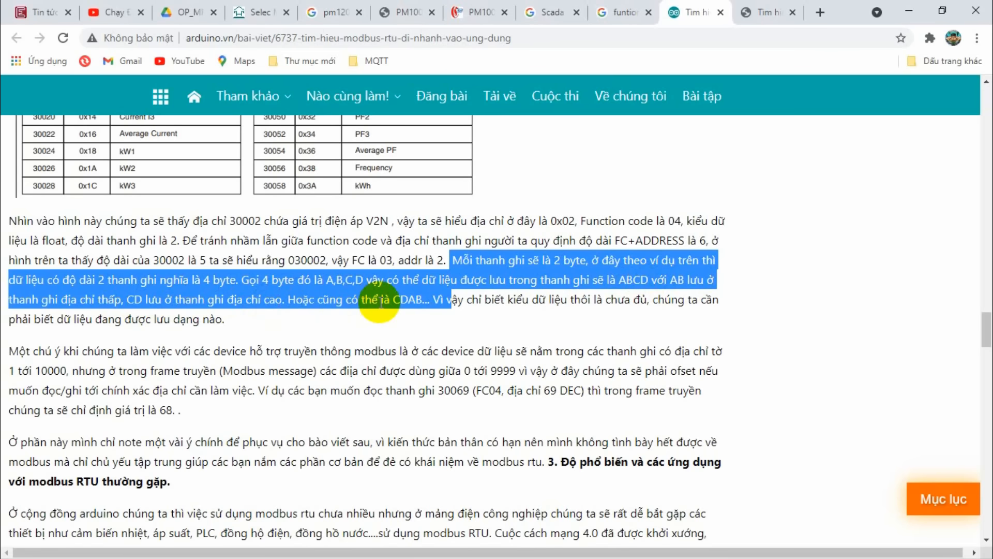
left_click(435, 301)
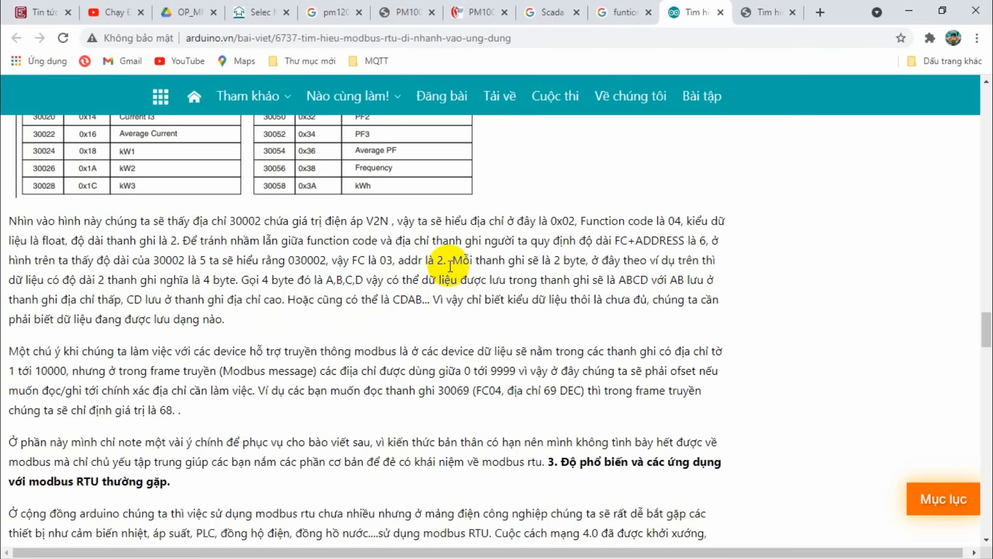
left_click_drag(452, 259, 437, 295)
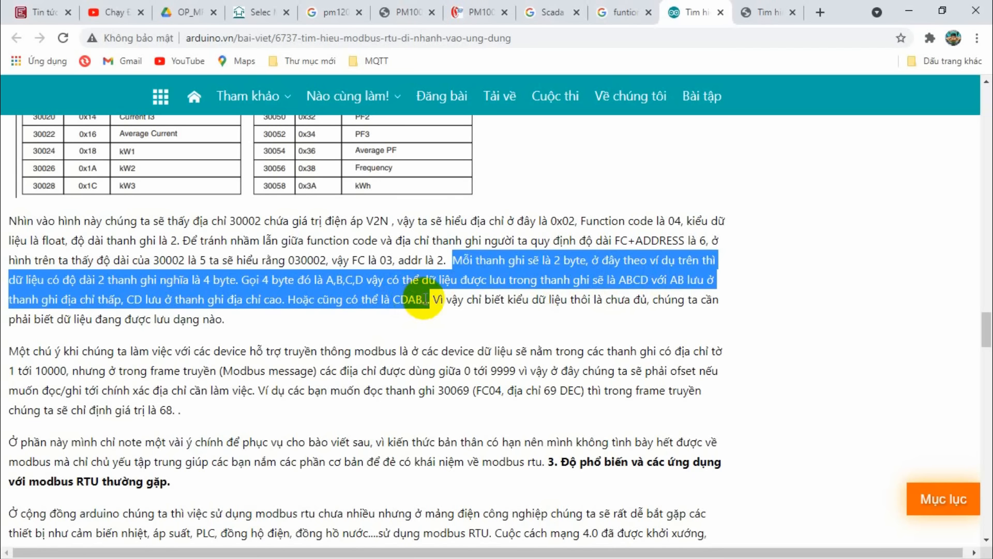
Step: Back in ATDriver Server, add the U2 tag to the Selec device with address 300003 and type Float
left_click(912, 8)
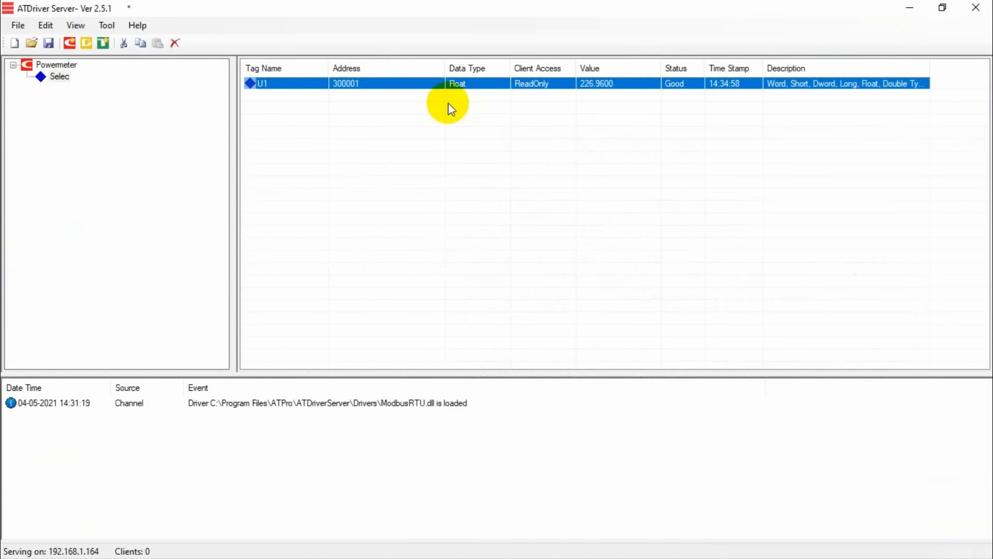
right_click(364, 86)
left_click(386, 104)
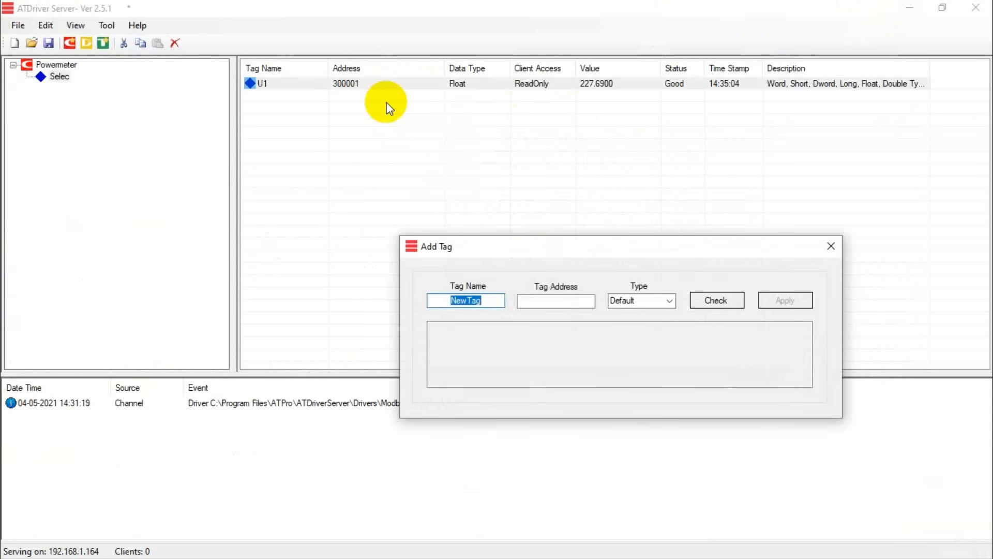
type("U2")
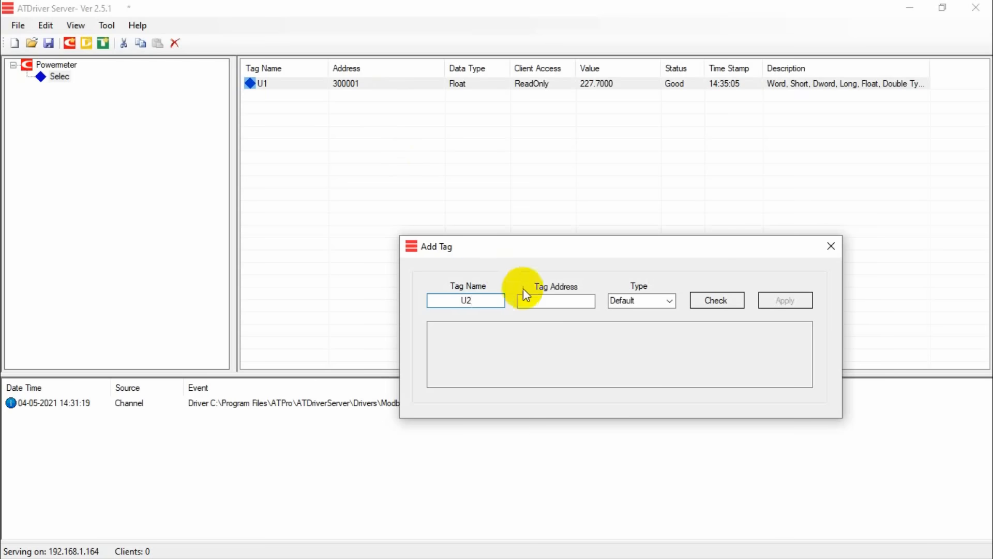
left_click(550, 301)
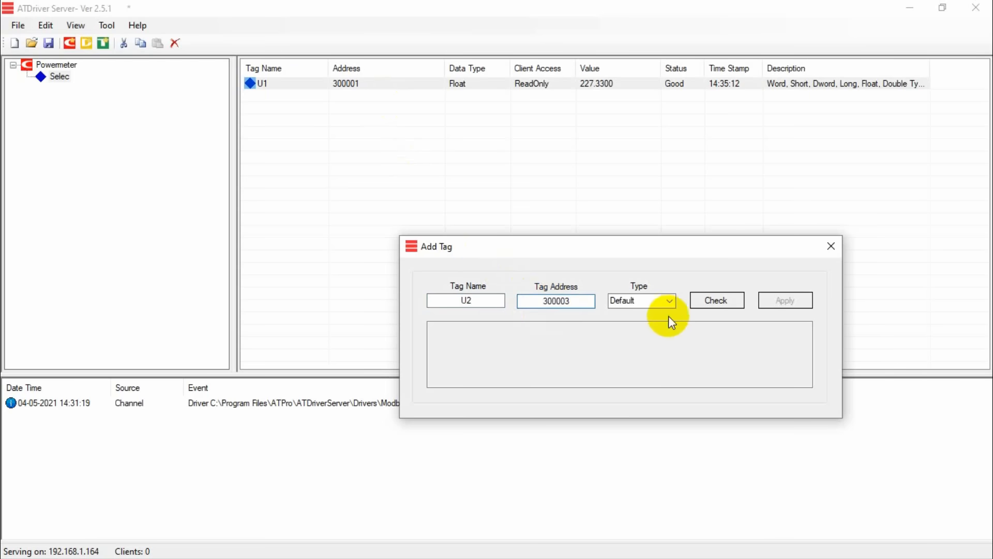
left_click(667, 300)
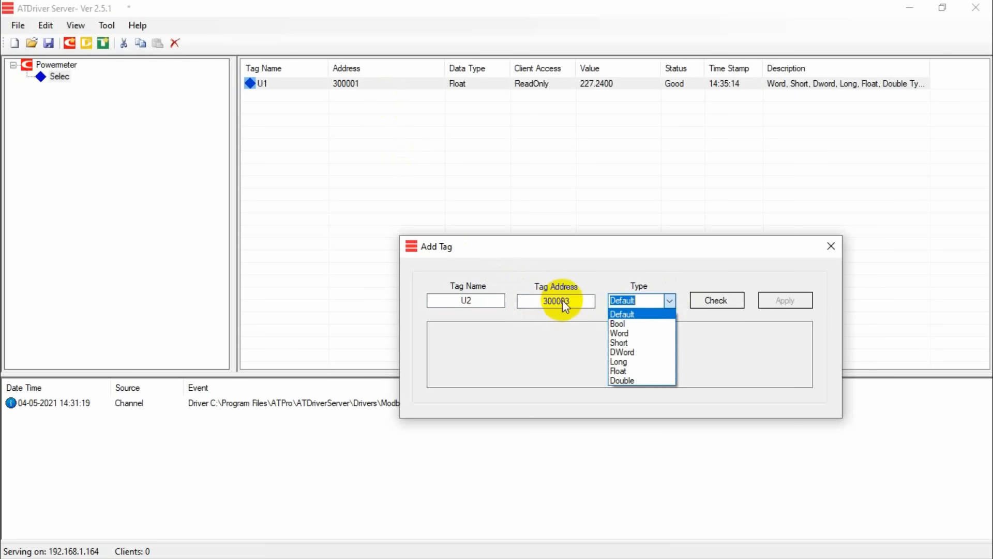
left_click(620, 370)
left_click(762, 304)
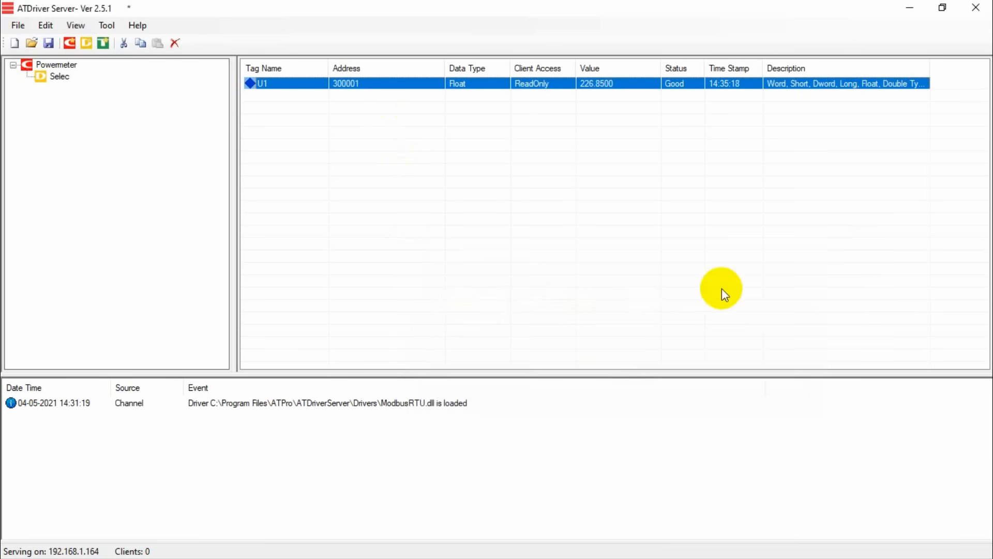
Step: Add the U3 tag with address 300005 and type Float, and select its row to check the value
right_click(473, 97)
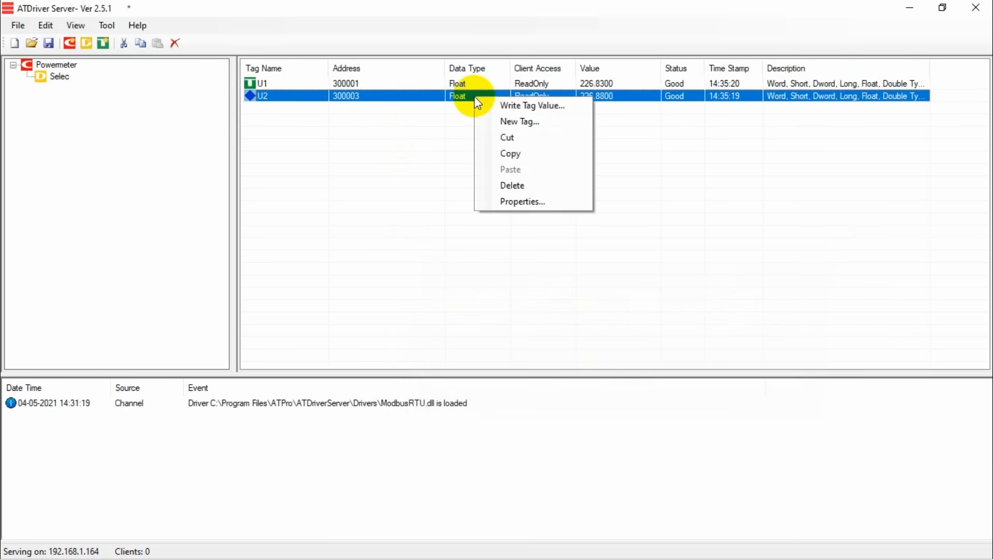
left_click(492, 122)
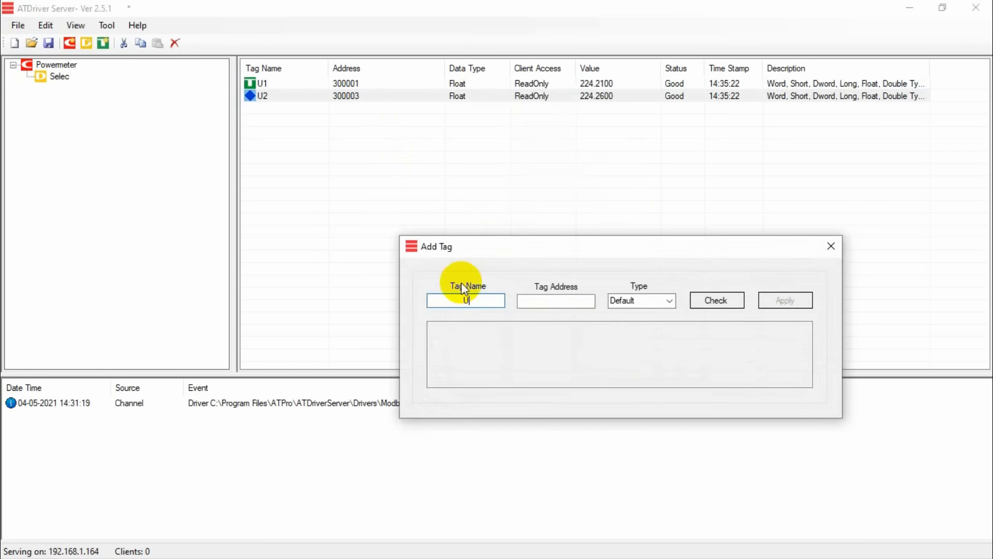
type("U3")
left_click(528, 306)
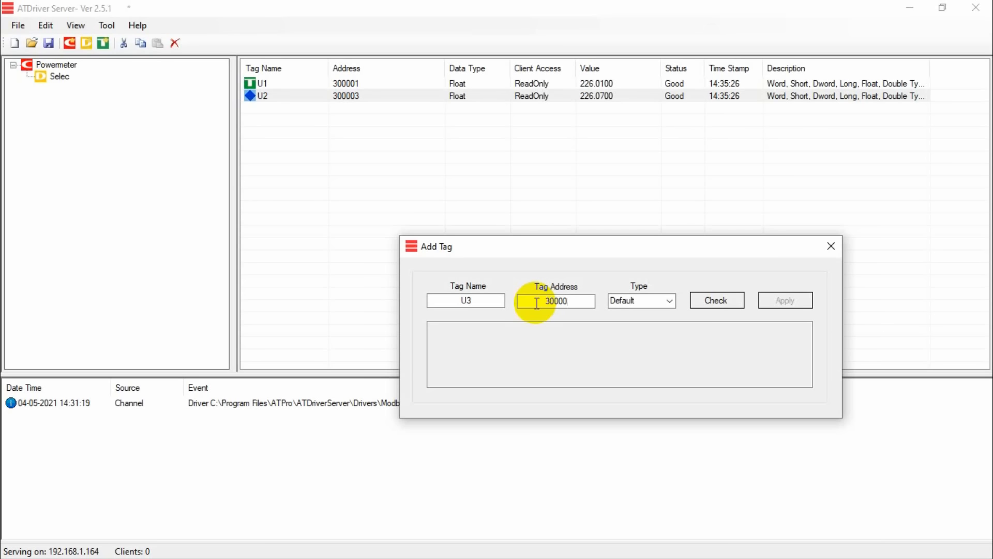
type("300005")
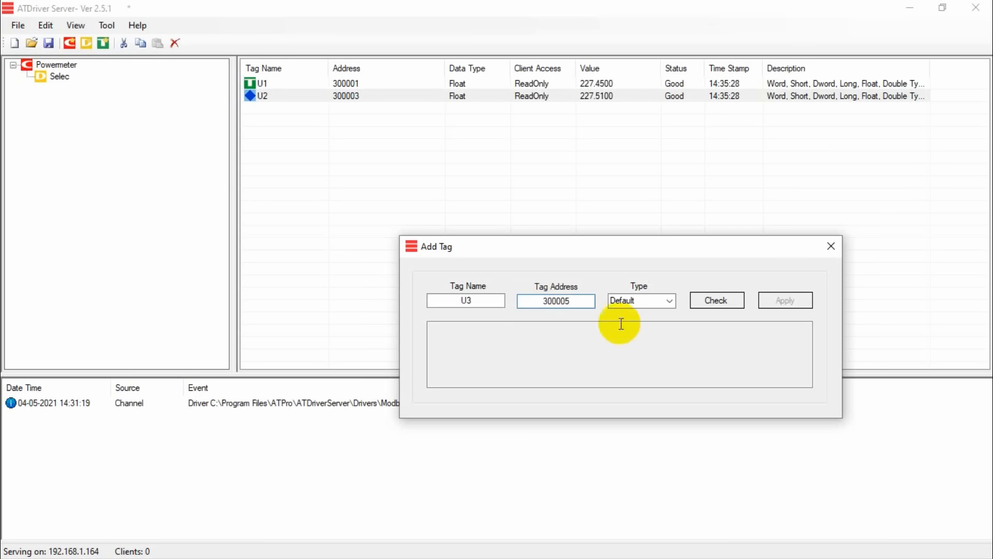
left_click(670, 301)
left_click(627, 372)
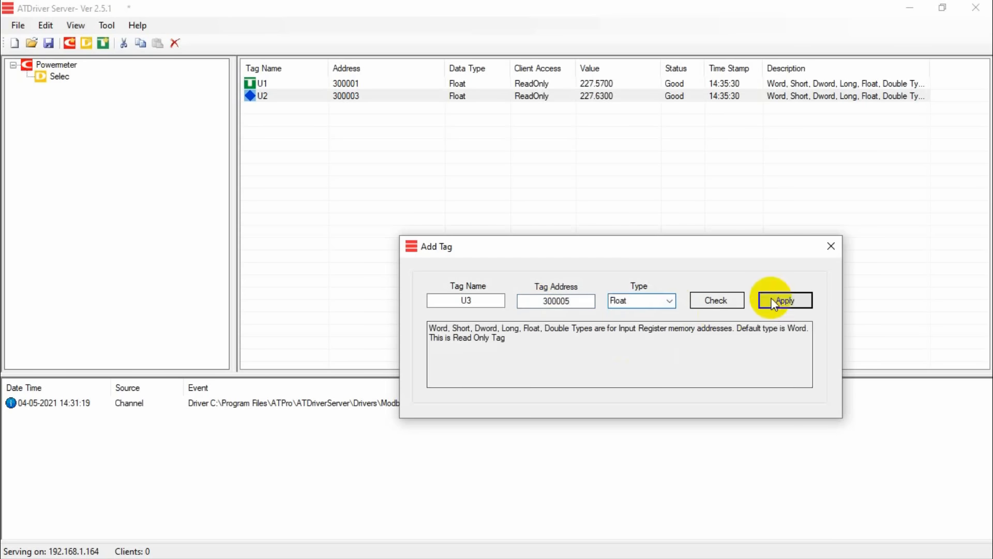
left_click(776, 301)
left_click(616, 106)
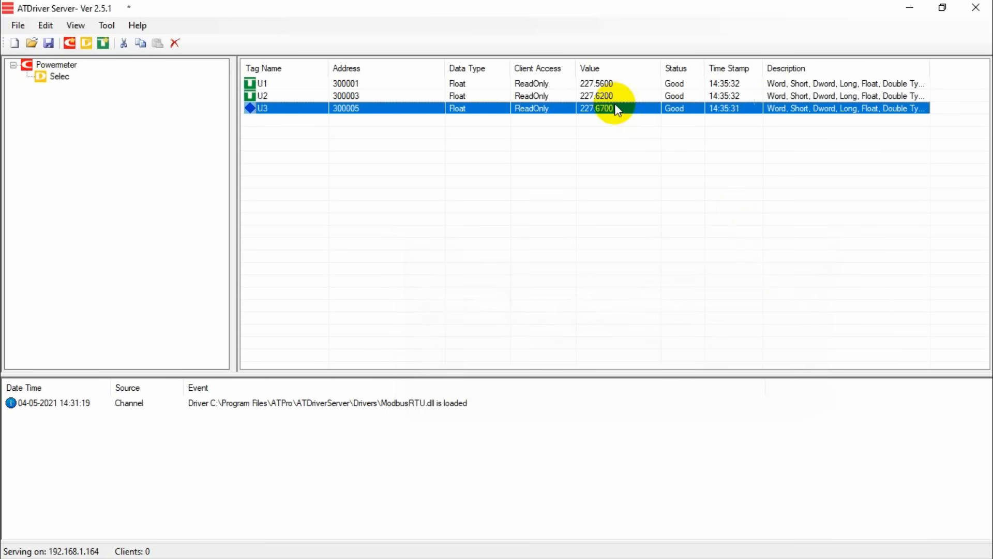
Step: Switch to Foxit Reader and look up the Current I1 address in the MFM384 Modbus register list
key("super")
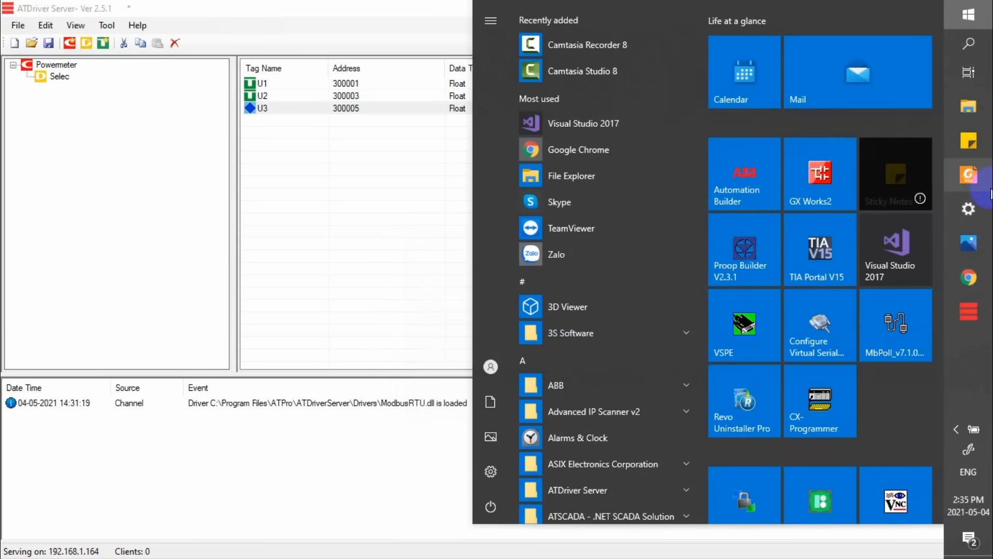
left_click(972, 175)
scroll(209, 382, "down", 2)
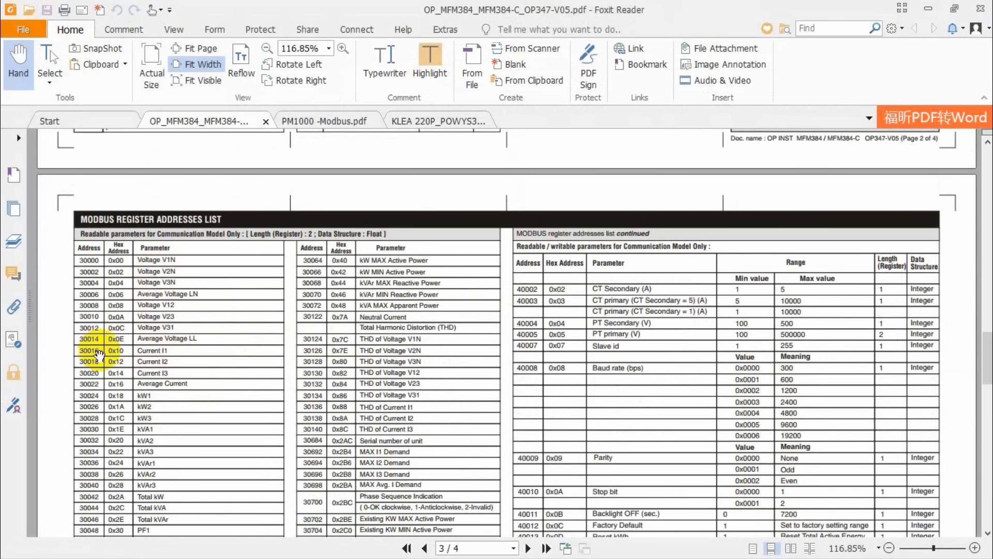
left_click_drag(99, 350, 73, 355)
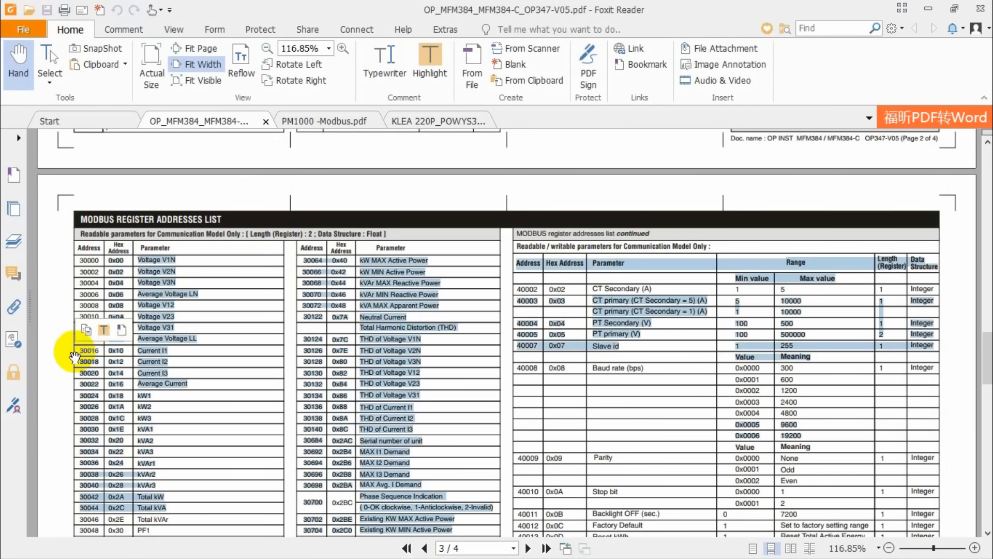
Step: Back in ATDriver Server, add the I1 tag with address 300017 and type Float, and check its value
left_click(923, 10)
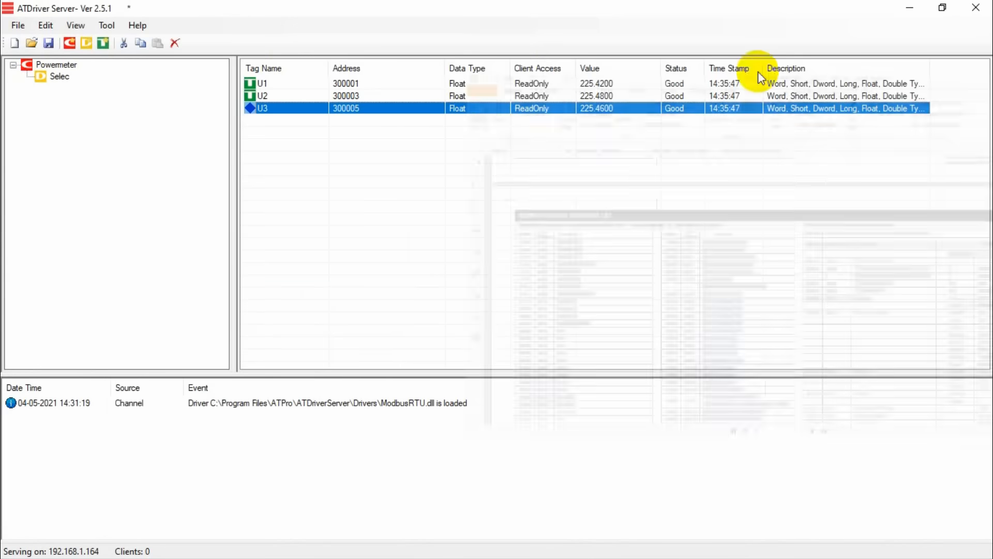
right_click(434, 110)
left_click(454, 136)
type("I1")
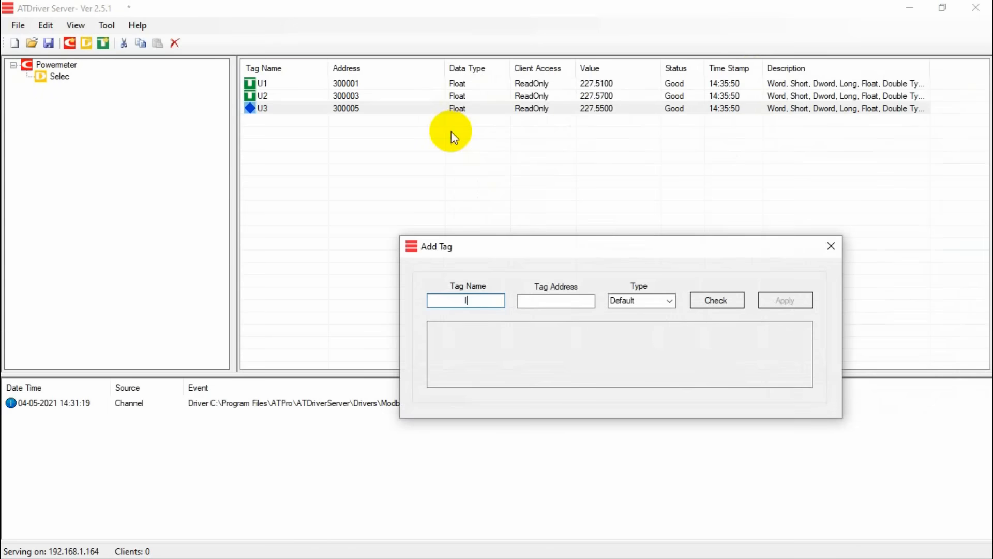
left_click(564, 309)
type("300017")
left_click(662, 302)
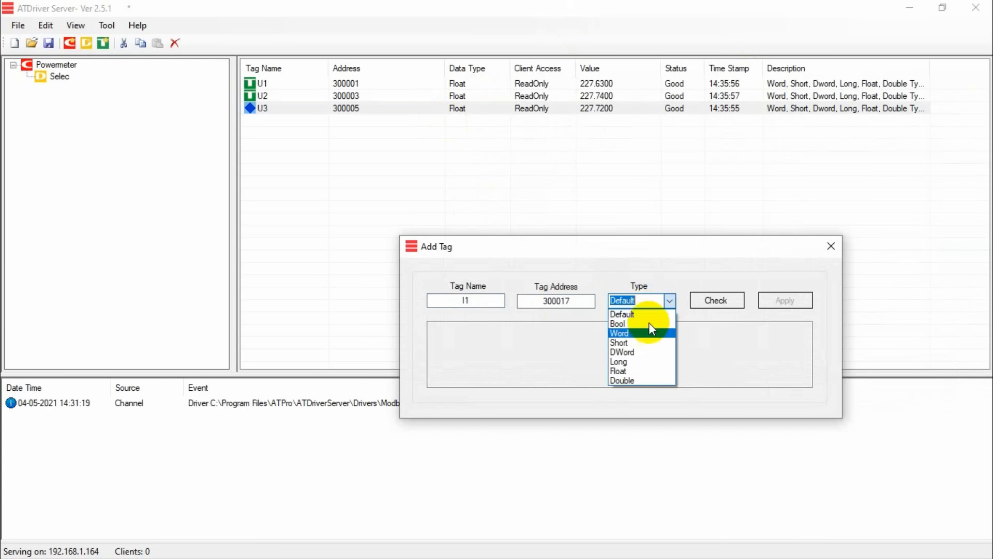
left_click(622, 370)
left_click(775, 300)
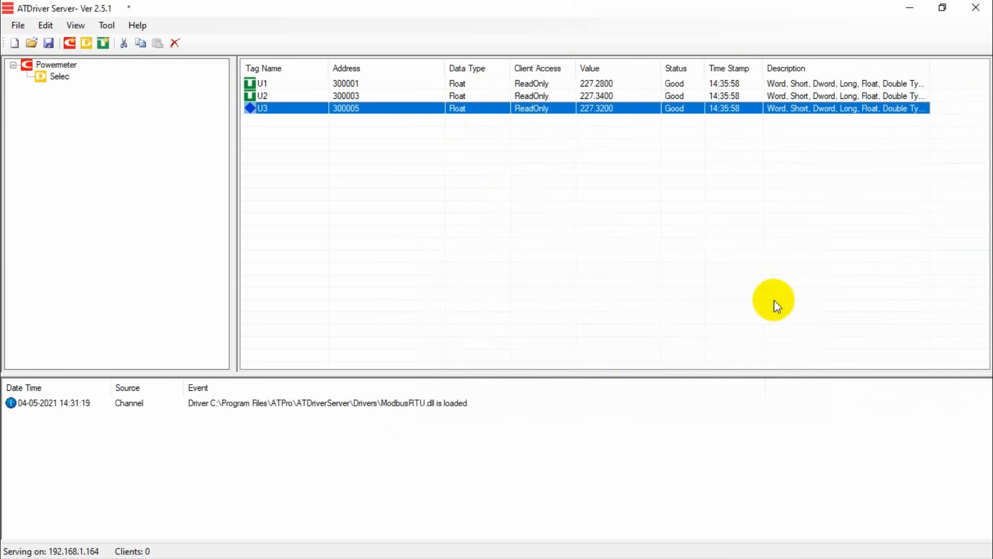
left_click(605, 124)
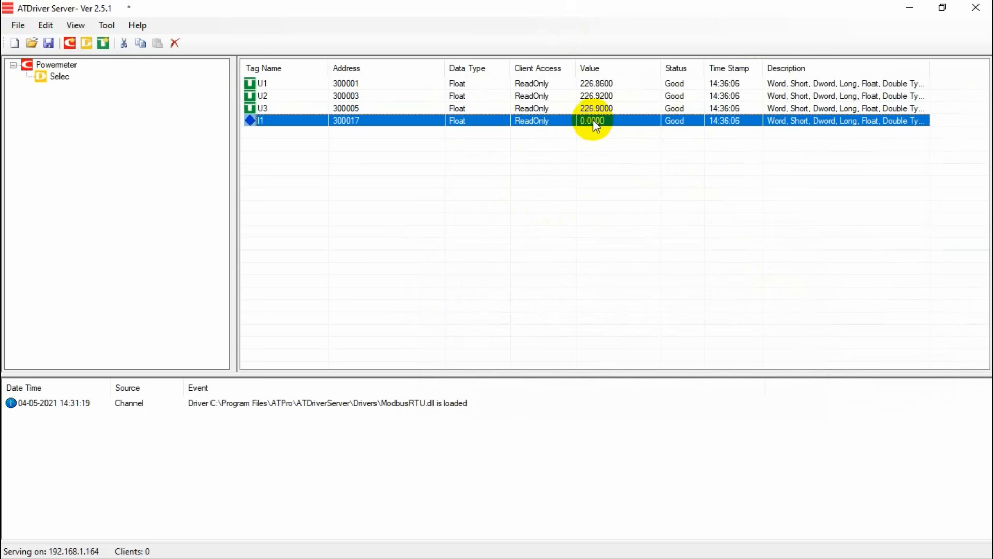
Step: Switch to Foxit Reader, clear the text selection and examine the power parameter addresses in the MFM384 register list
key("super")
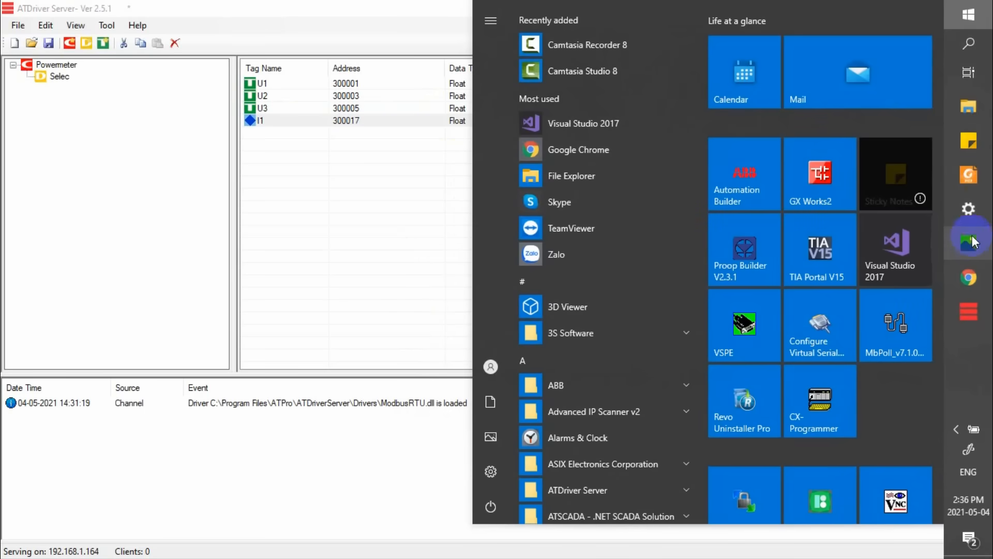
left_click(972, 242)
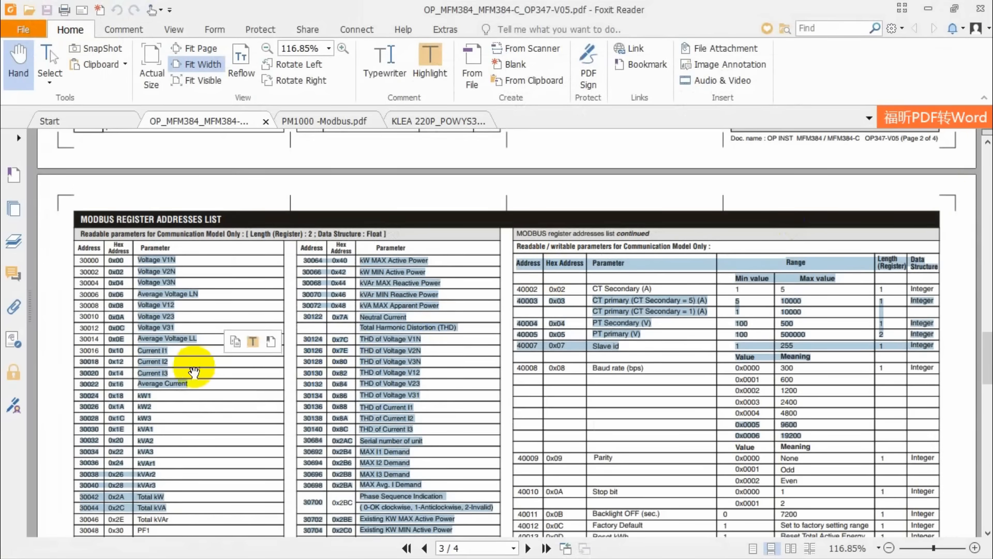
left_click(140, 375)
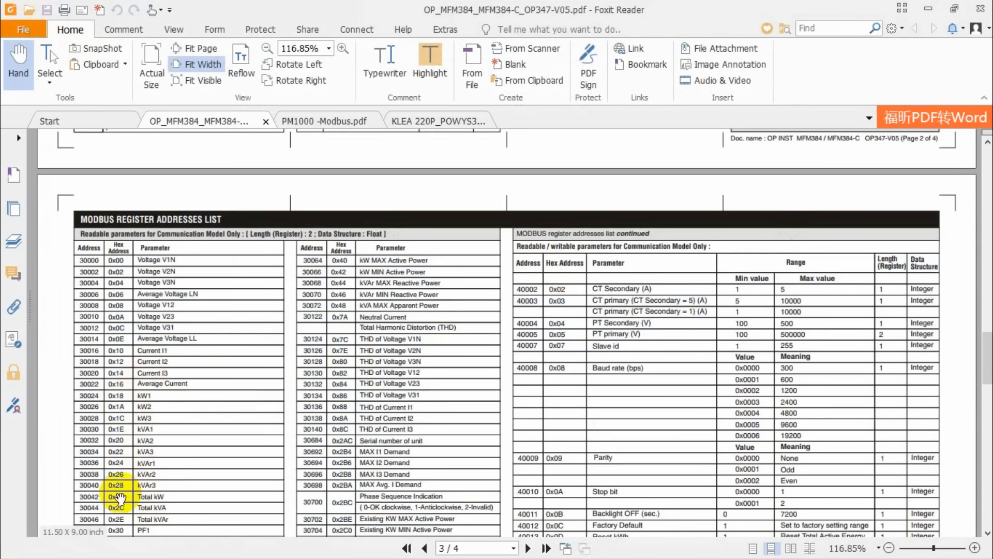
Step: Back in ATDriver Server, add the P tag with address 300043 and type Float, and select its row to check the value
left_click(929, 10)
right_click(459, 122)
left_click(478, 131)
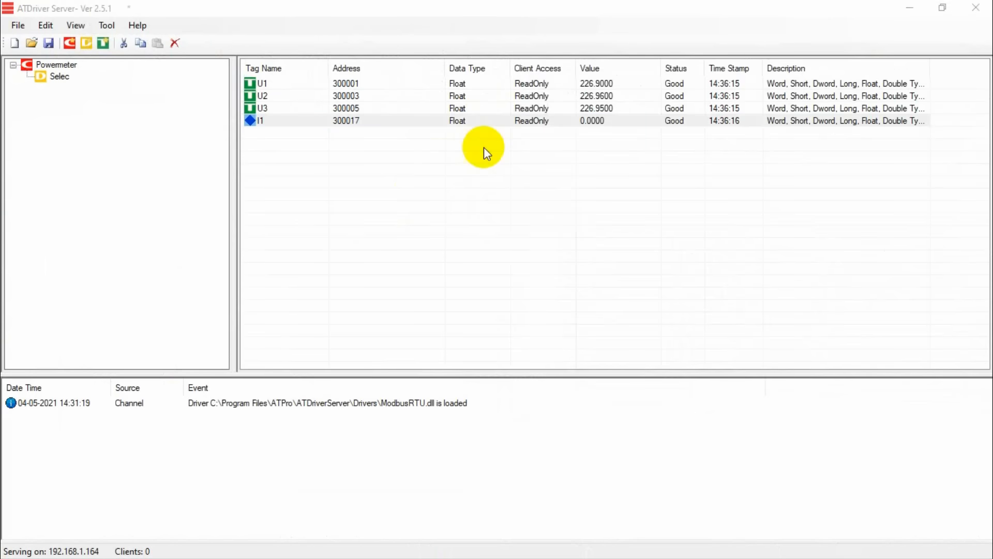
type("P")
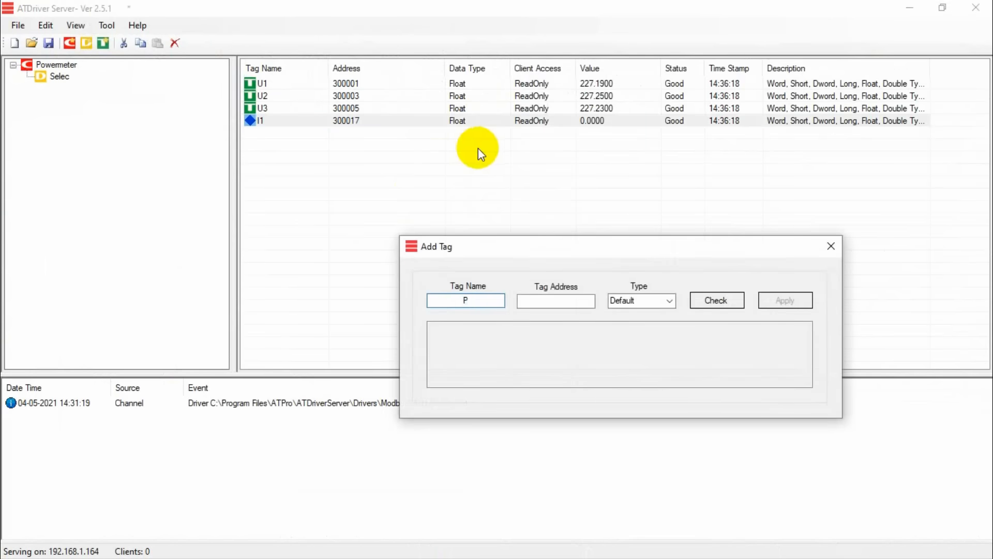
left_click(560, 301)
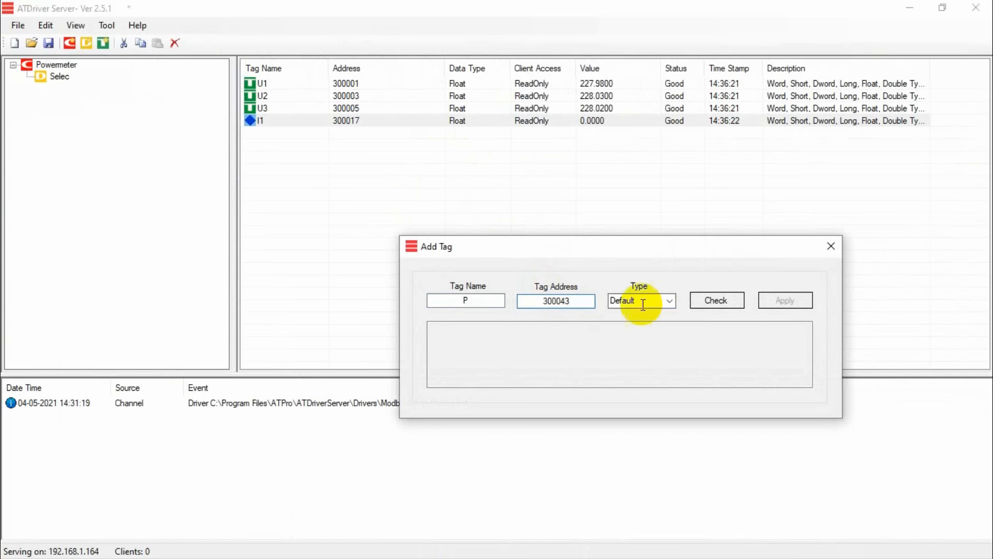
left_click(668, 300)
left_click(630, 372)
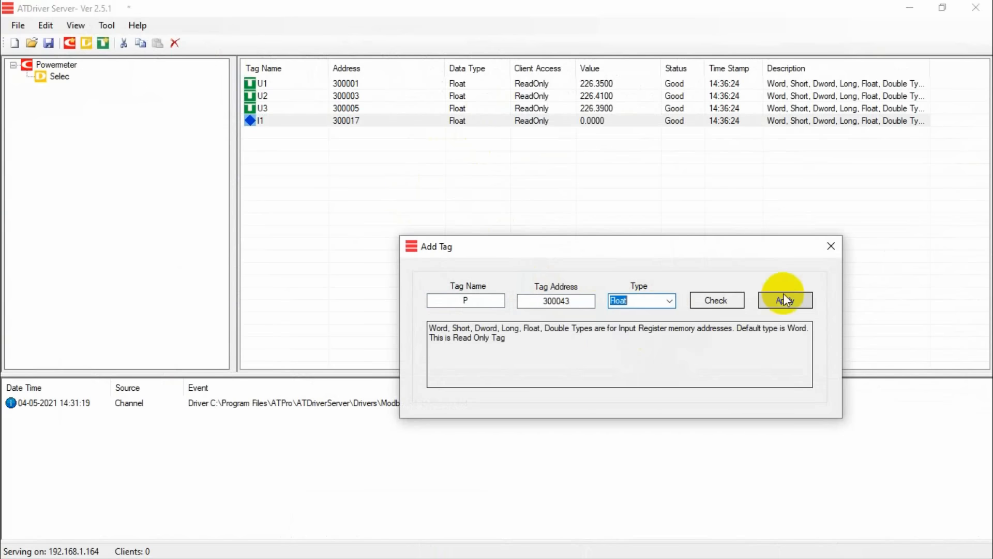
left_click(785, 295)
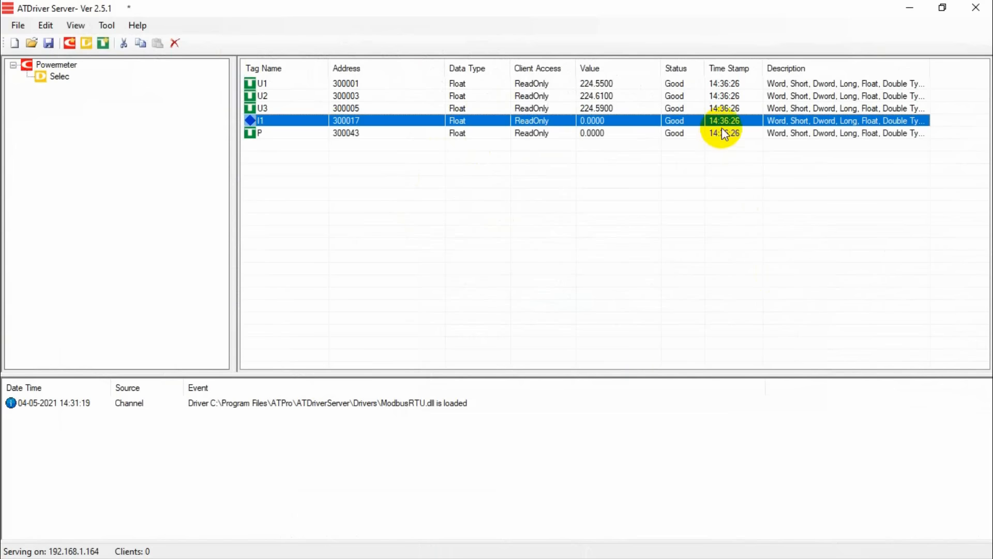
left_click(572, 130)
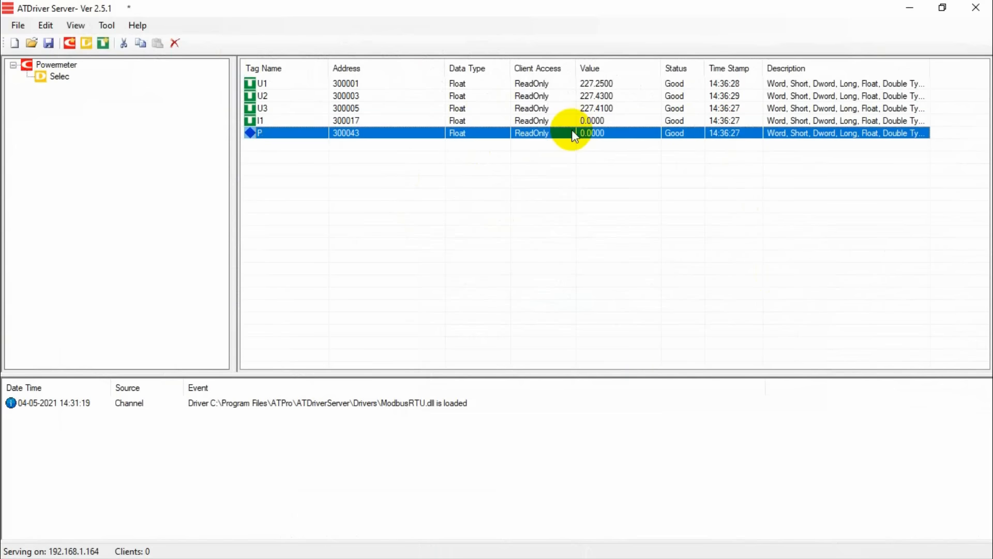
Step: Start another tag under the Selec device and name it F
right_click(572, 130)
left_click(593, 155)
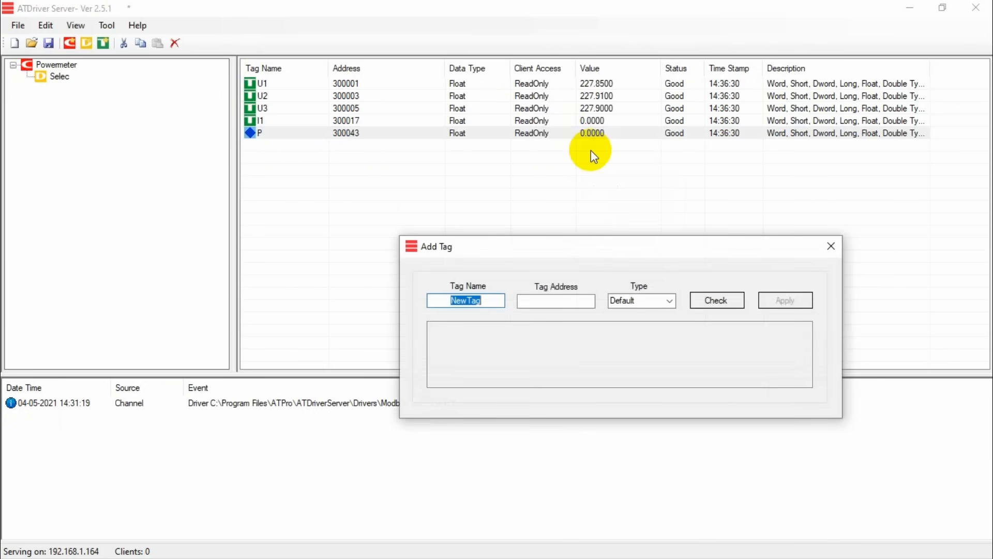
type("F")
Step: Switch to Foxit Reader and look up the Frequency address in the MFM384 Modbus register list
key("super")
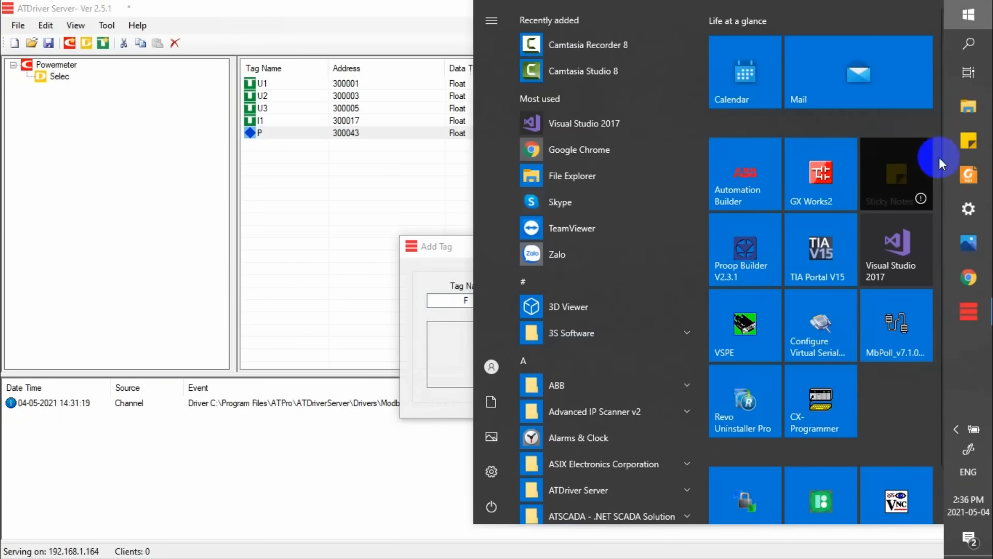
left_click(969, 174)
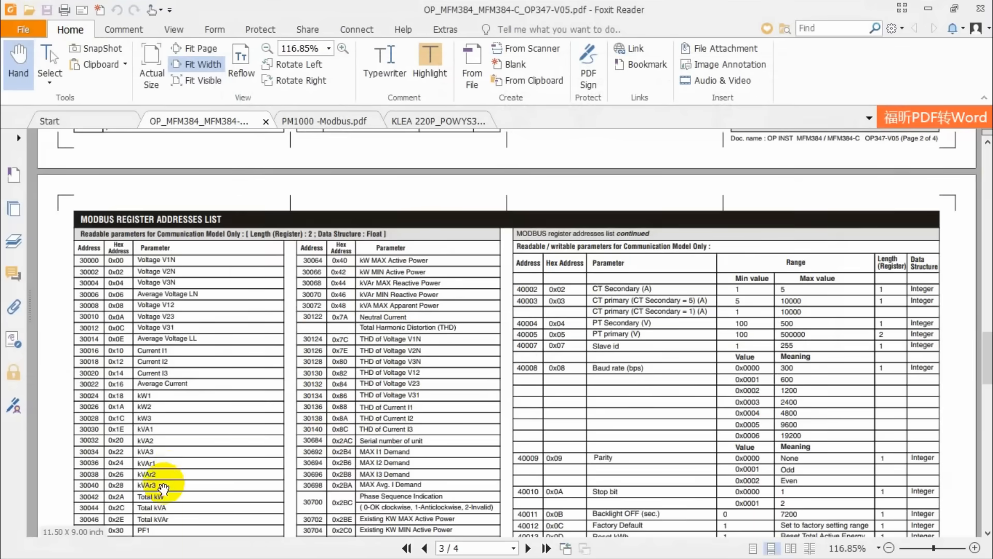
scroll(158, 460, "down", 5)
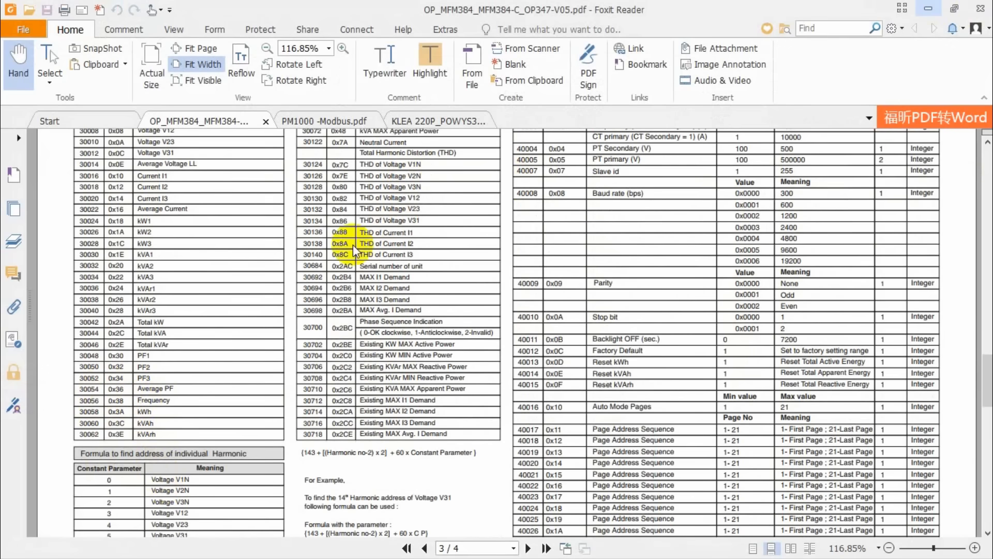
Step: Back in ATDriver Server, give the F tag address 300057 and type Float, and add it
left_click(929, 9)
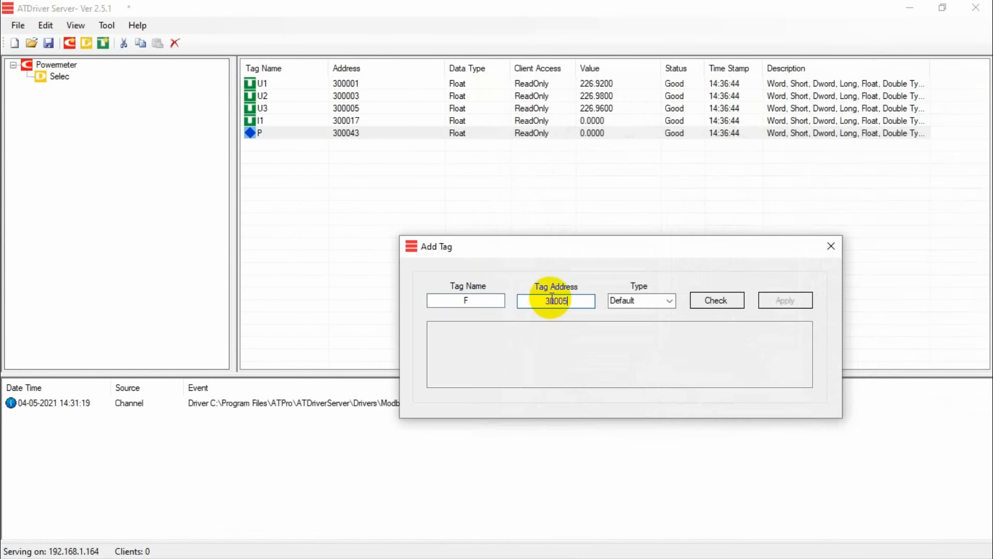
left_click(669, 301)
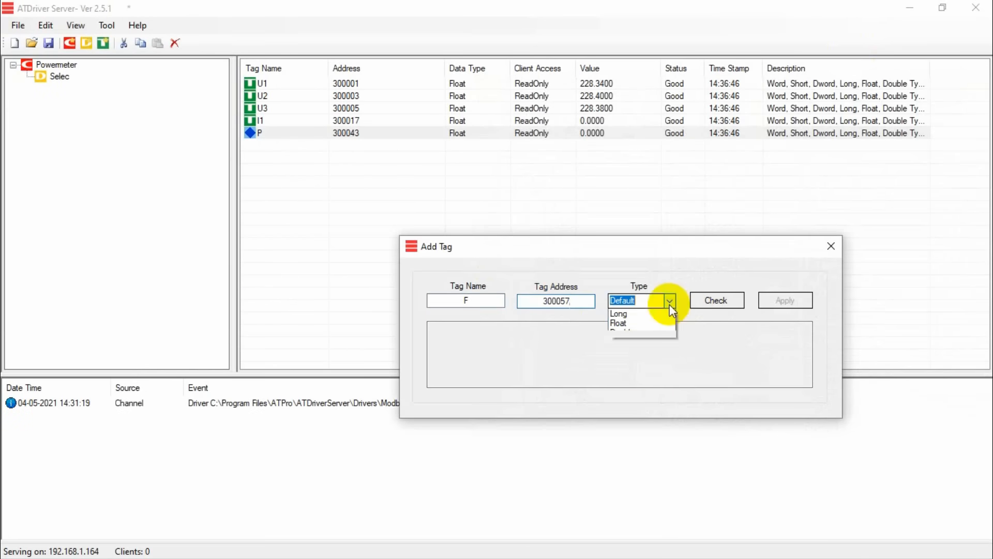
left_click(623, 370)
left_click(800, 299)
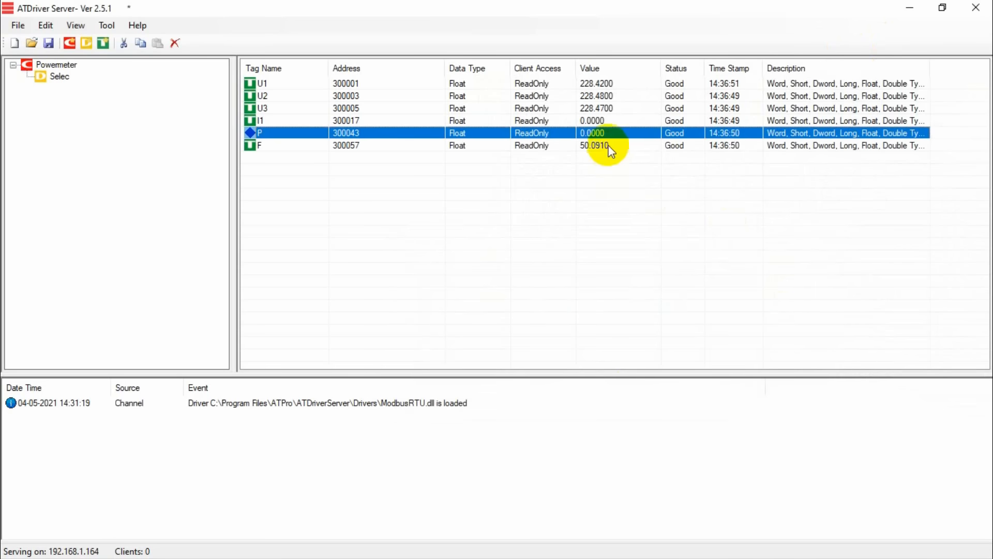
Step: Check the live values of the F, U3, U2 and U1 tags in the tag list
left_click(606, 147)
left_click(602, 111)
left_click(592, 96)
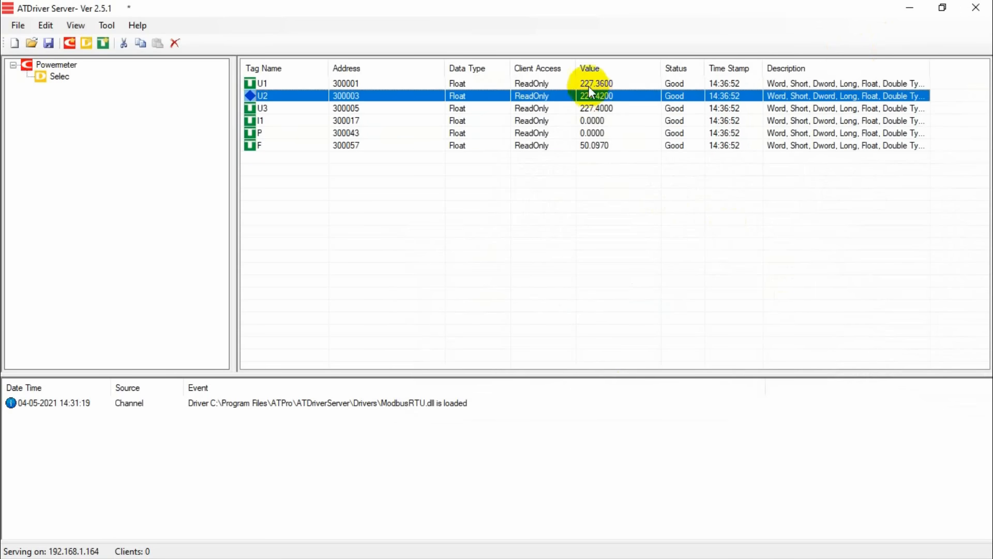
left_click(588, 84)
left_click(565, 147)
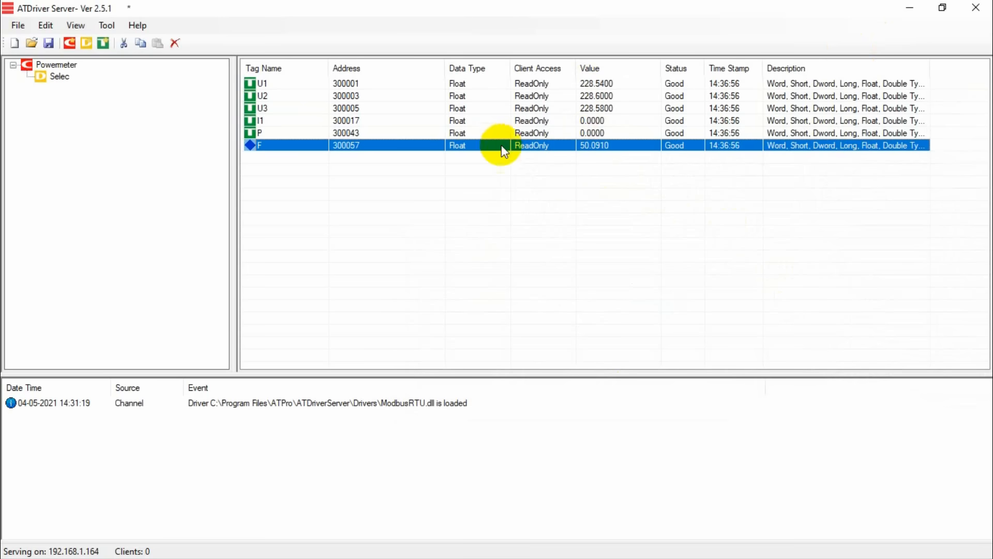
Step: Add a second device named Kleamsan with device ID 2 to the Powermeter channel
left_click(60, 77)
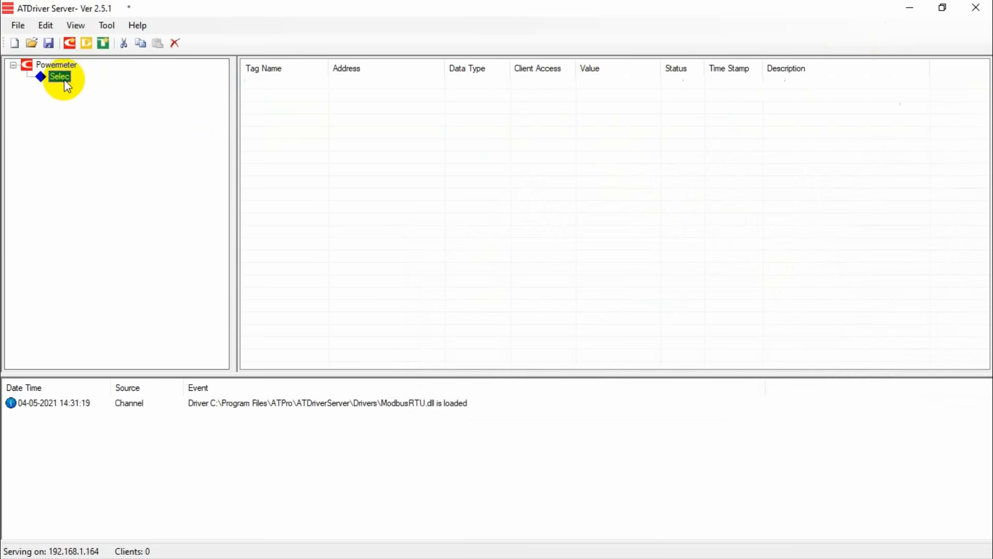
left_click(86, 43)
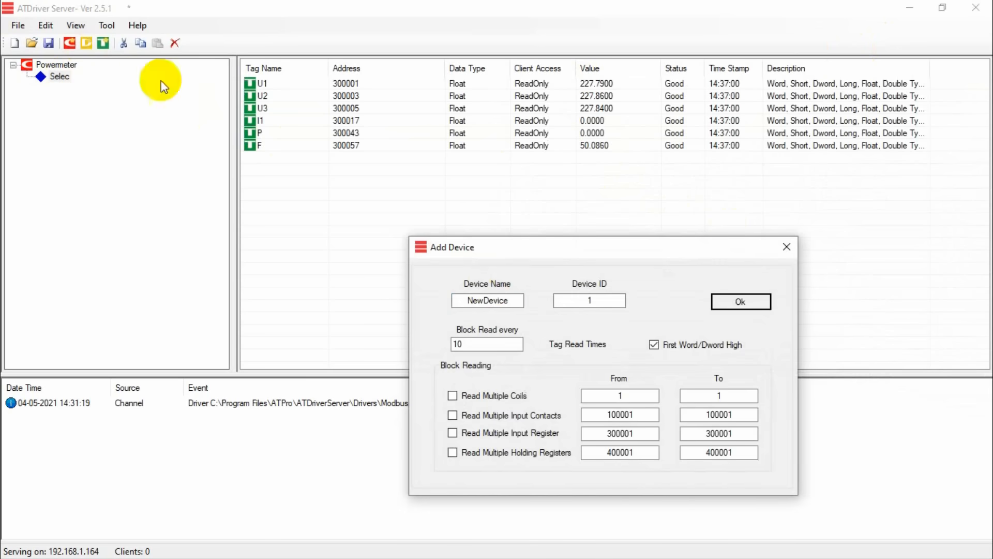
double_click(486, 300)
type("Kleam")
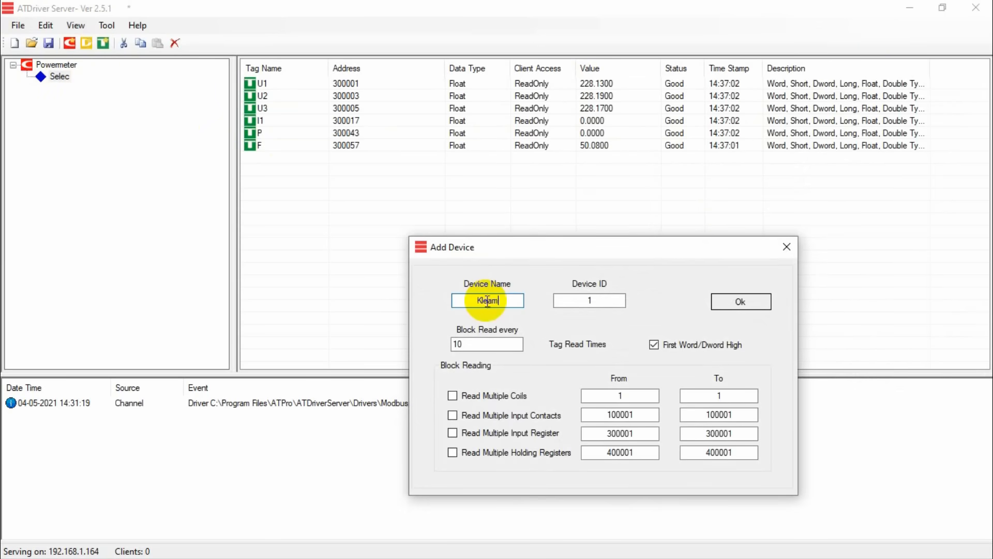
type("sal")
key("BackSpace")
key("BackSpace")
key("BackSpace")
double_click(579, 300)
key("BackSpace")
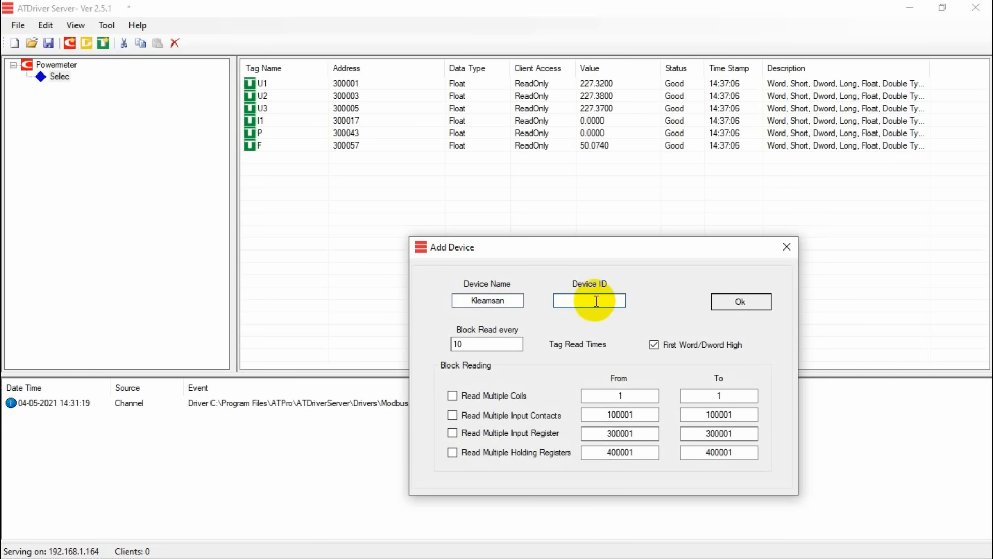
type("2")
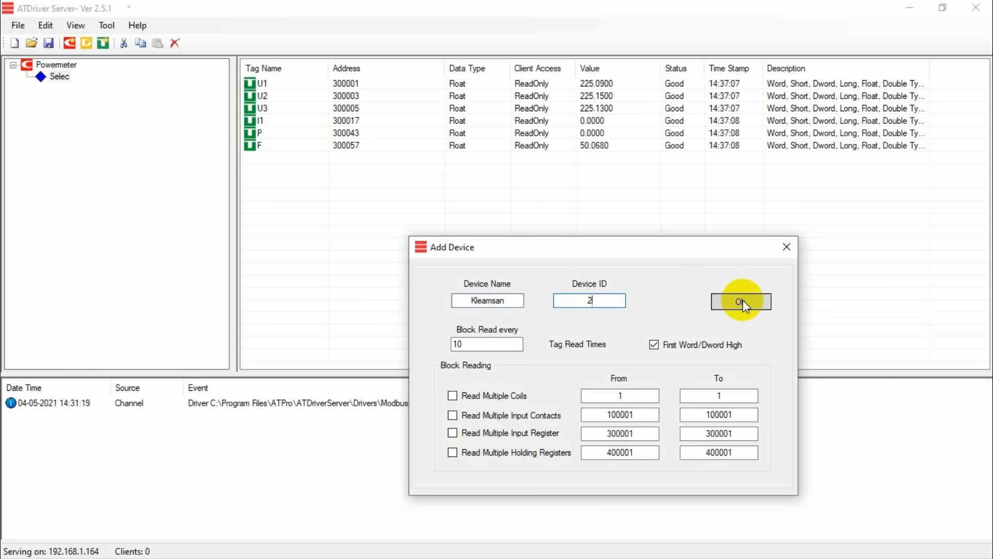
left_click(741, 301)
Step: Start a new tag under the Kleamsan device and name it U1
left_click(67, 89)
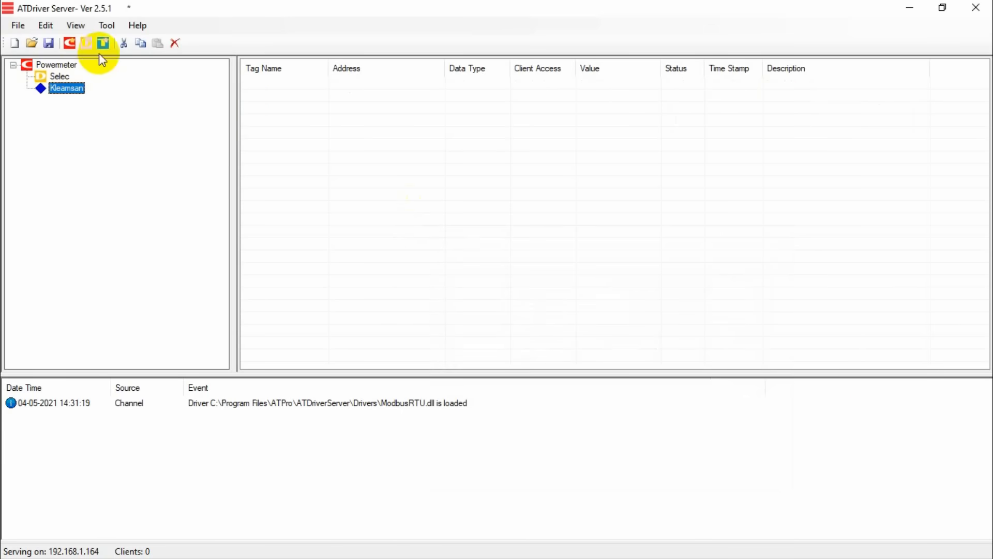
left_click(102, 47)
type("U1")
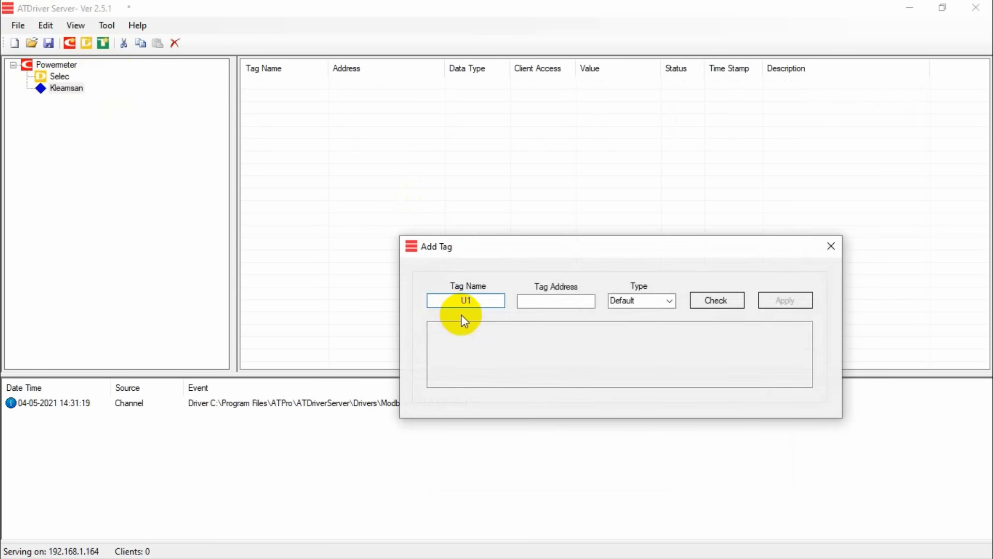
Step: Switch to Foxit Reader and look up the read function and Phase 1 Voltage (L-N) address in the KLEA 220P manual
key("super")
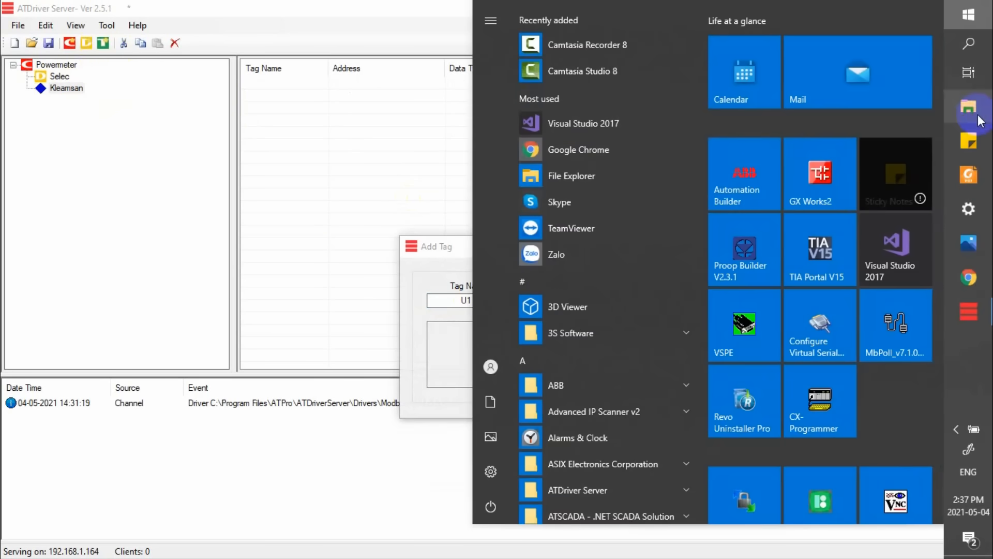
left_click(982, 182)
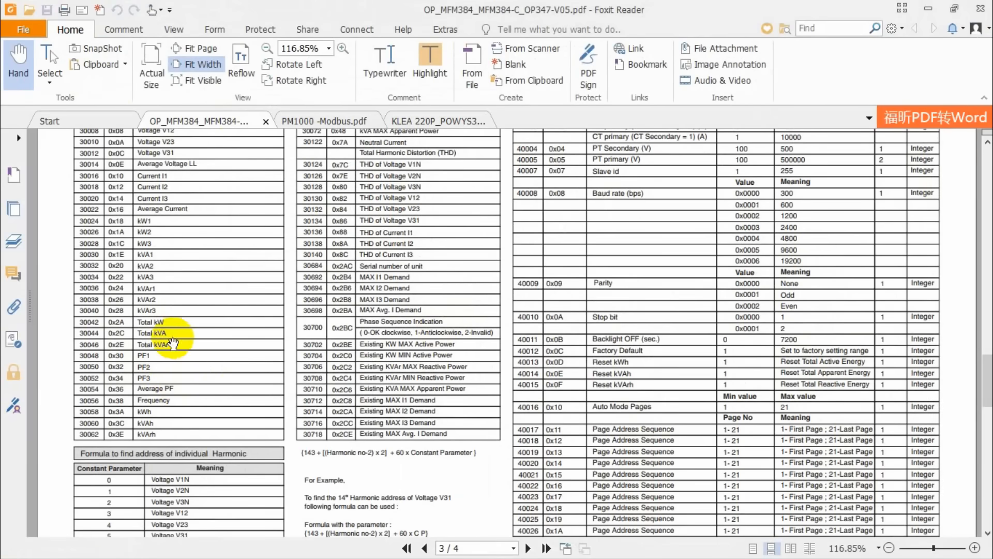
left_click(429, 121)
scroll(270, 283, "up", 5)
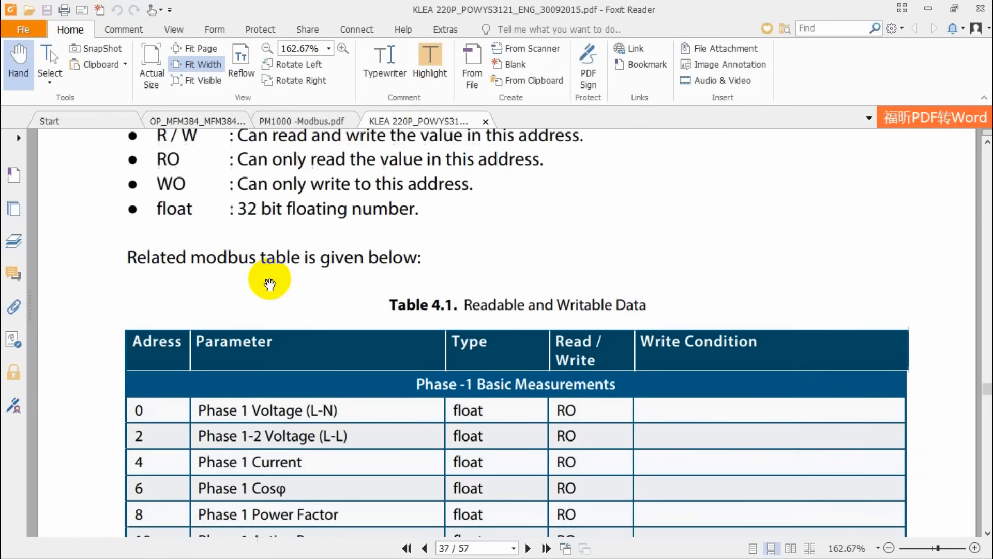
scroll(269, 283, "up", 3)
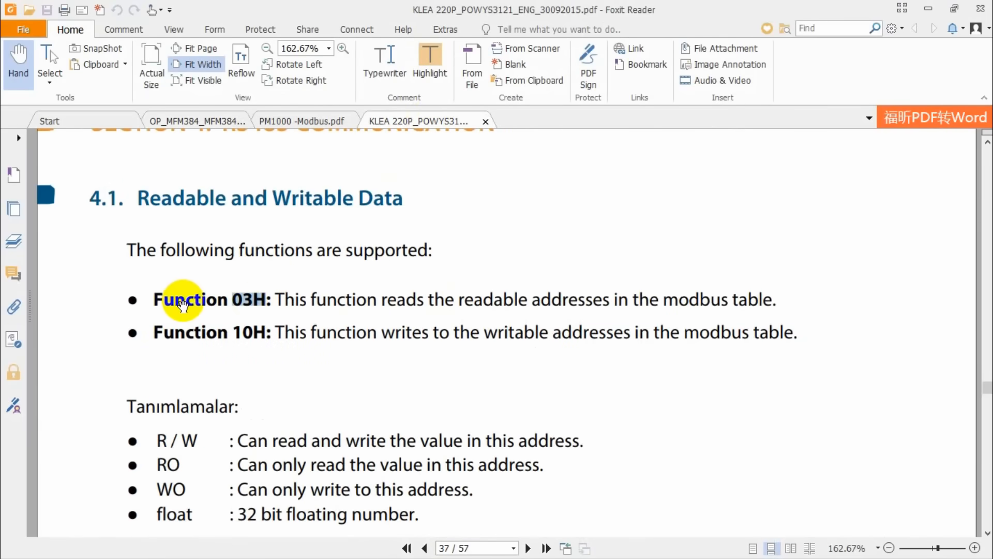
scroll(249, 301, "down", 8)
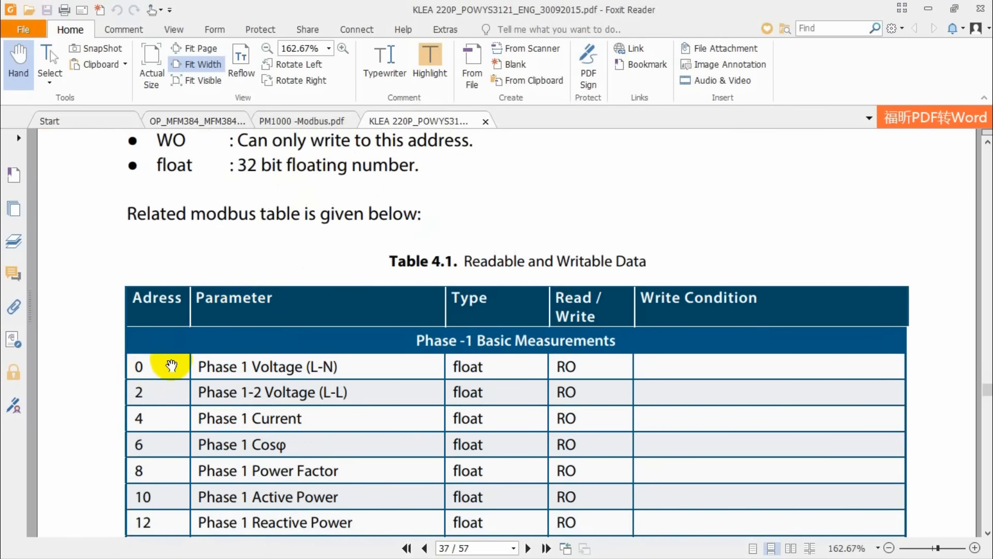
Step: Switch to Chrome and check the FC03 holding register address range in the Modbus RTU article
key("super")
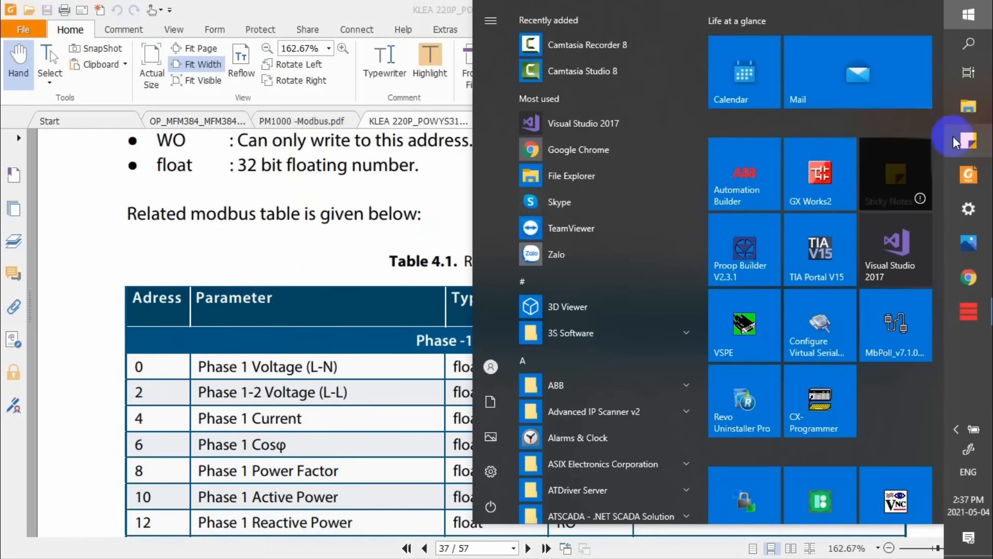
left_click(958, 274)
scroll(408, 259, "up", 12)
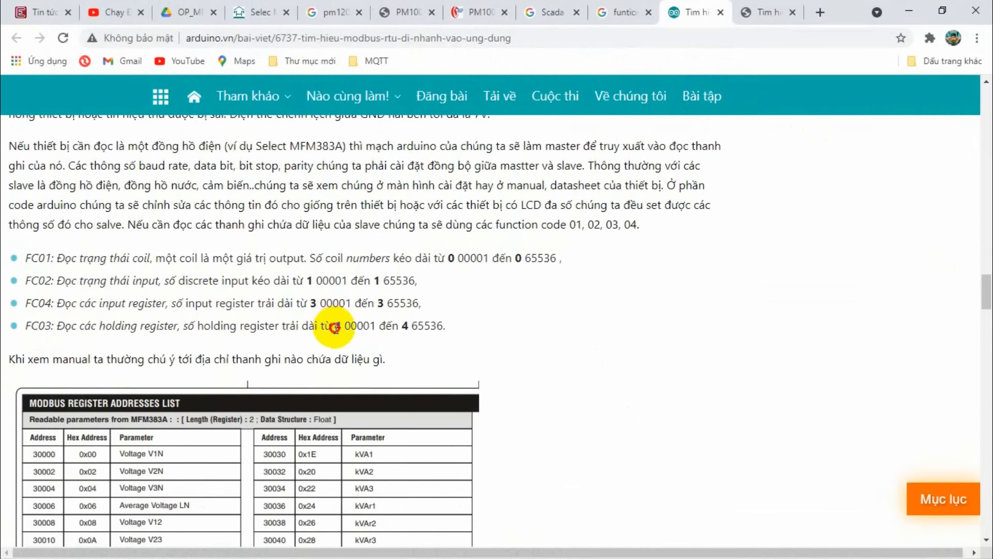
left_click_drag(334, 326, 378, 325)
left_click(374, 325)
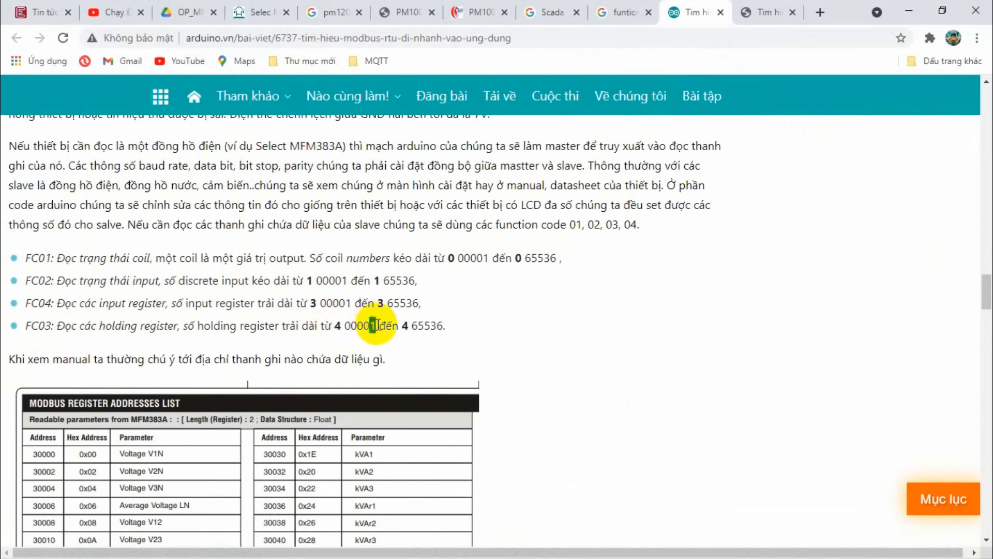
Step: Switch back to ATDriver Server and add the U1 tag with address 400001 and type Float
left_click(921, 8)
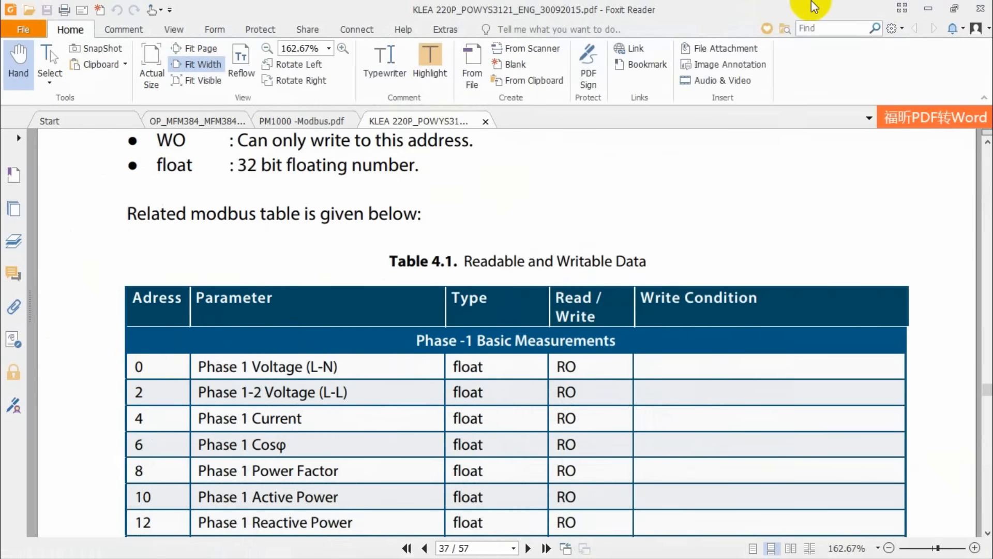
left_click(926, 8)
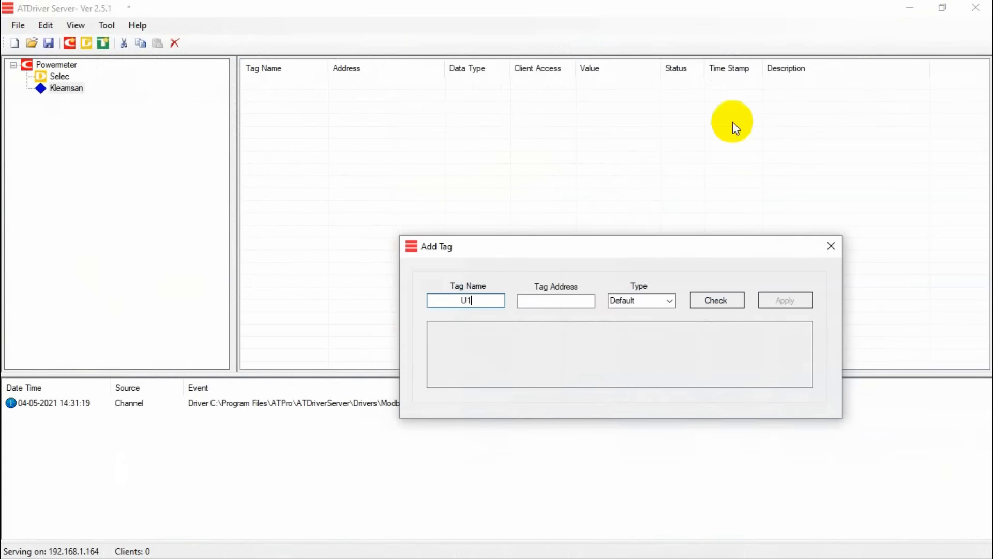
left_click(539, 297)
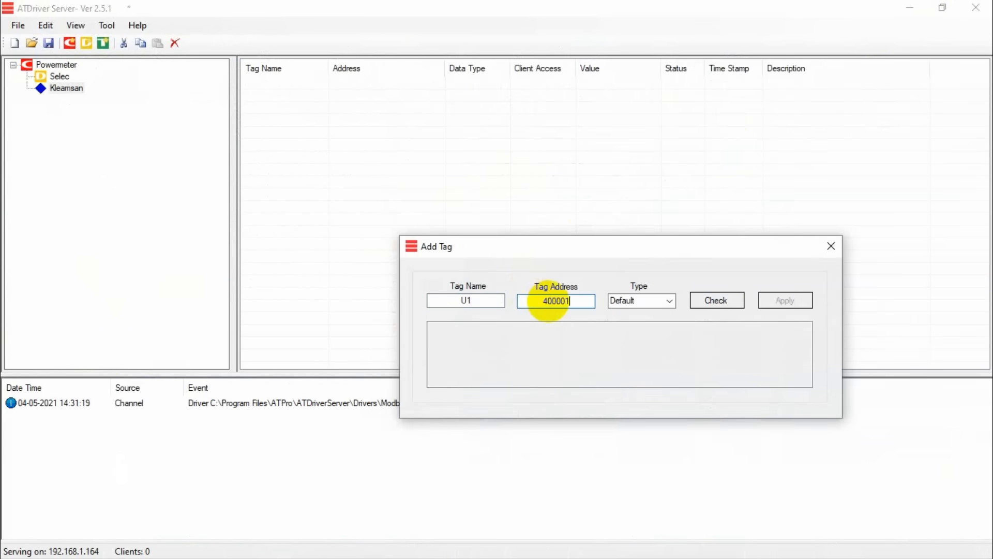
type("400001")
left_click(669, 300)
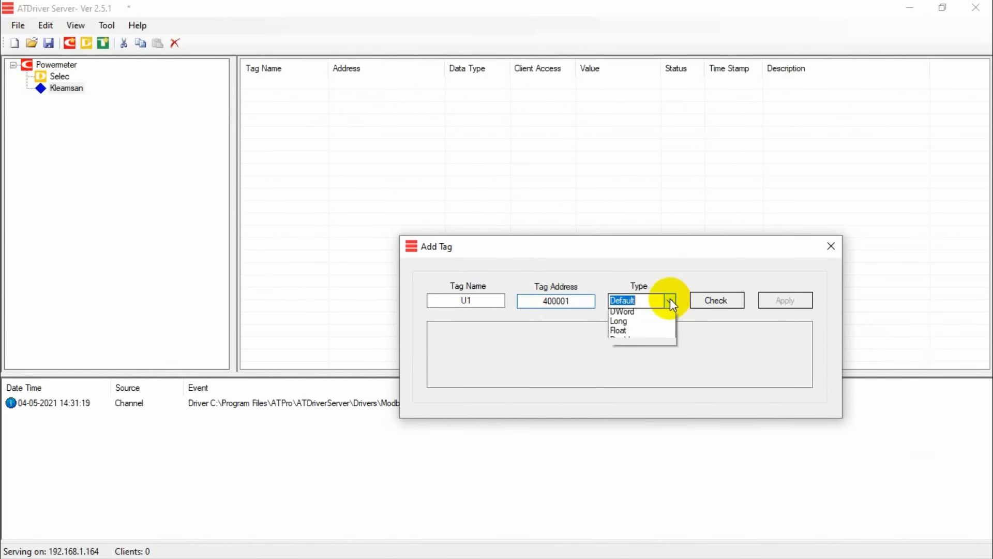
left_click(628, 371)
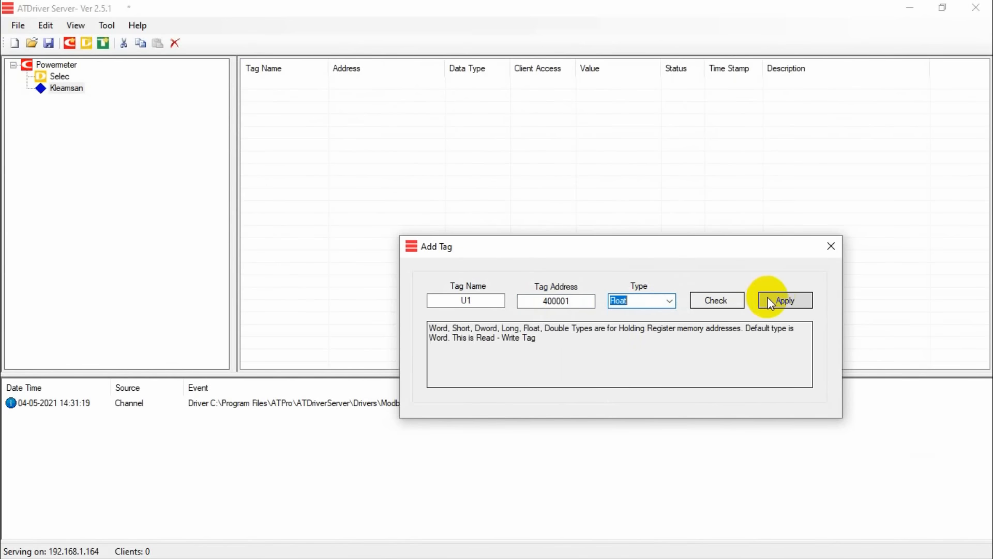
left_click(775, 299)
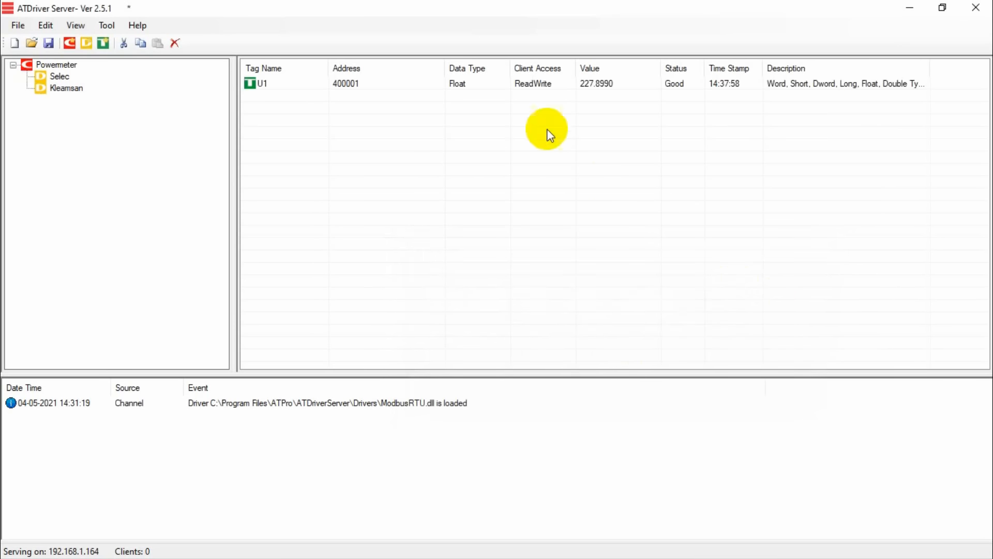
left_click(610, 85)
Step: Start a tag named U2 under Kleamsan and look up the Phase 2 Voltage (L-N) address in the KLEA 220P manual in Foxit Reader
left_click(61, 89)
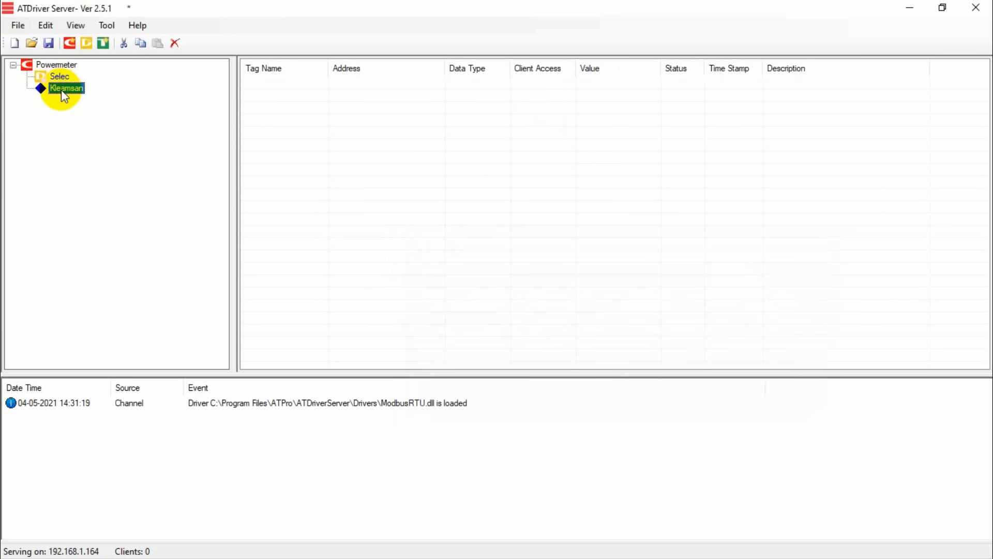
right_click(61, 89)
left_click(103, 101)
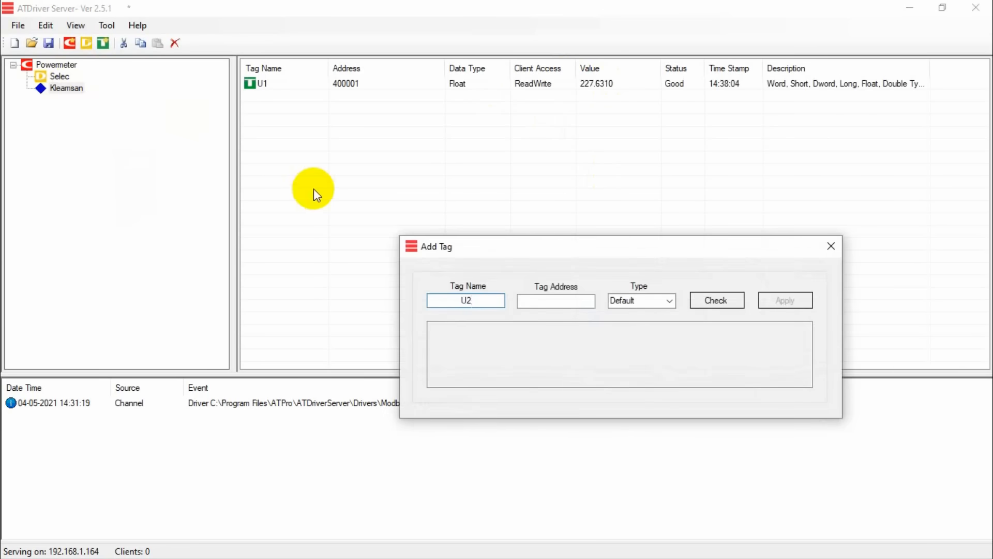
key("super")
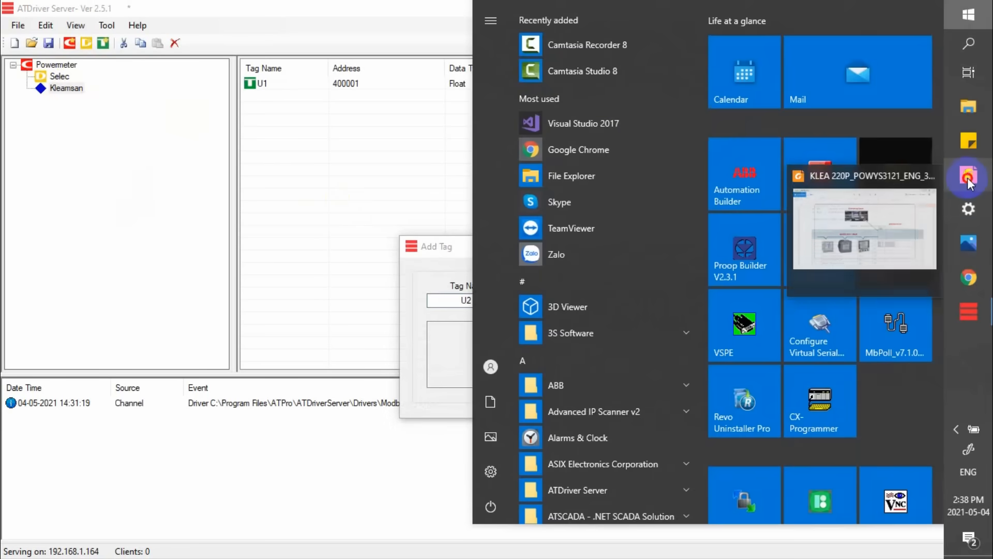
left_click(967, 178)
scroll(398, 333, "down", 5)
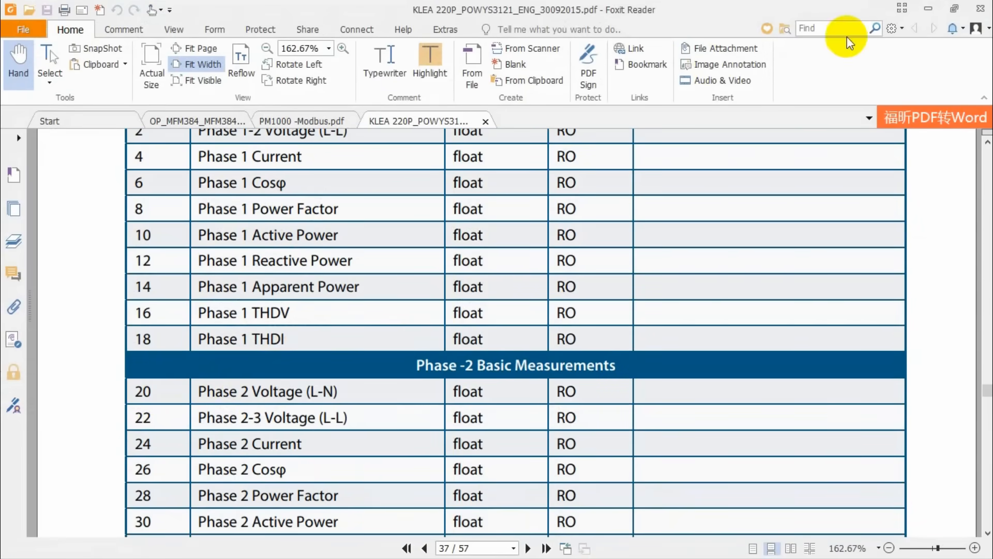
Step: Return to ATDriver Server and add the U2 tag with address 400021 and type Float
left_click(928, 8)
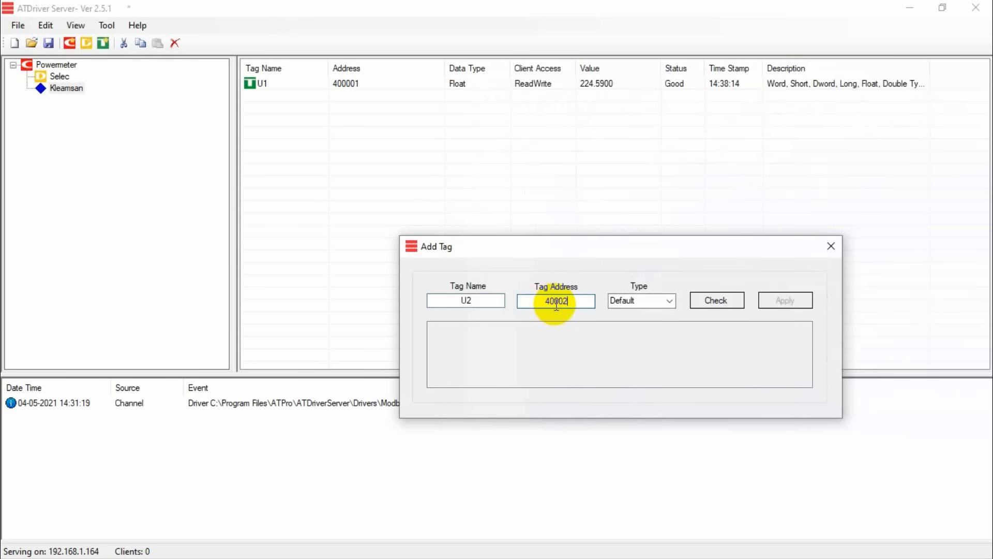
left_click(668, 300)
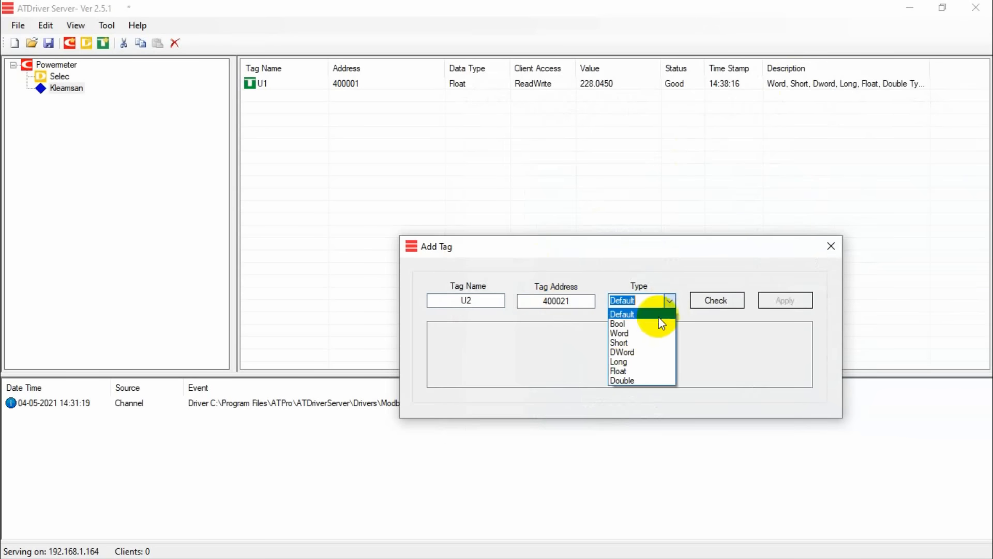
left_click(625, 371)
left_click(708, 302)
left_click(772, 299)
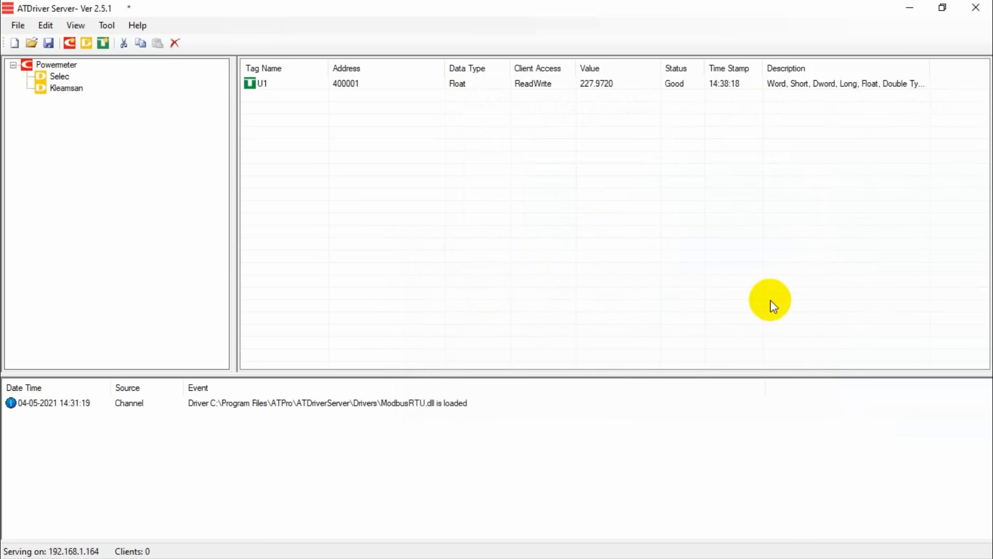
Step: Start a tag named U3 and look up the Phase 3 Voltage (L-N) address in the KLEA 220P manual in Foxit Reader
right_click(413, 96)
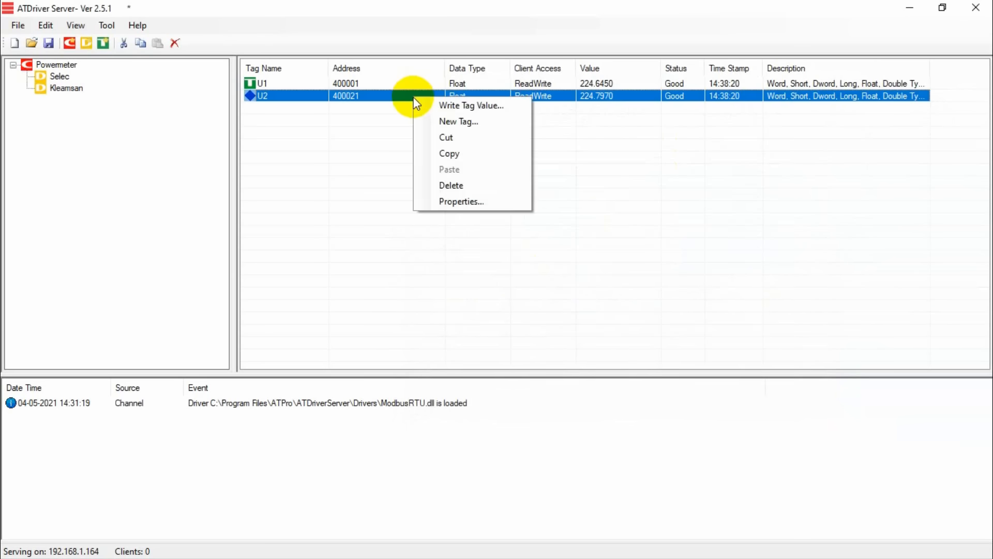
left_click(444, 122)
type("U3")
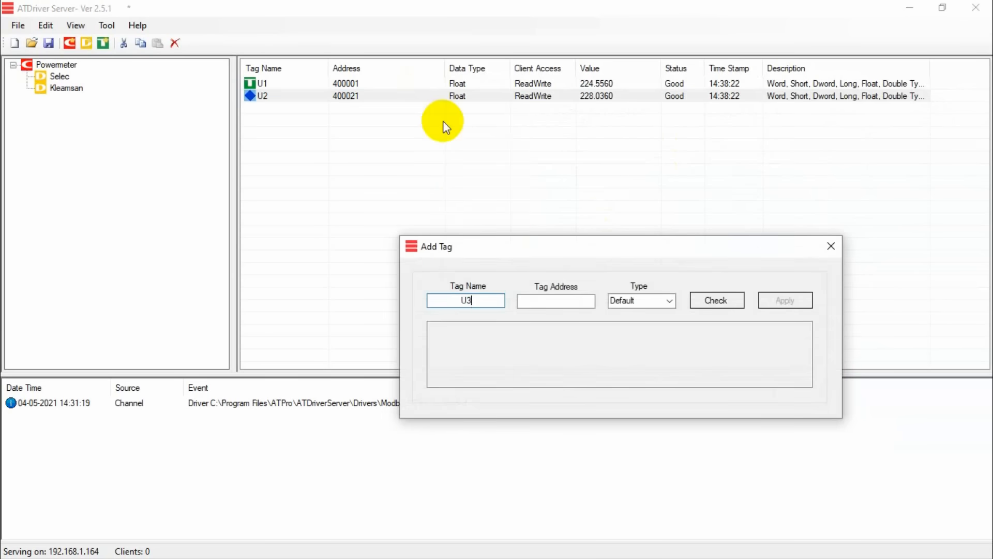
key("super")
left_click(952, 179)
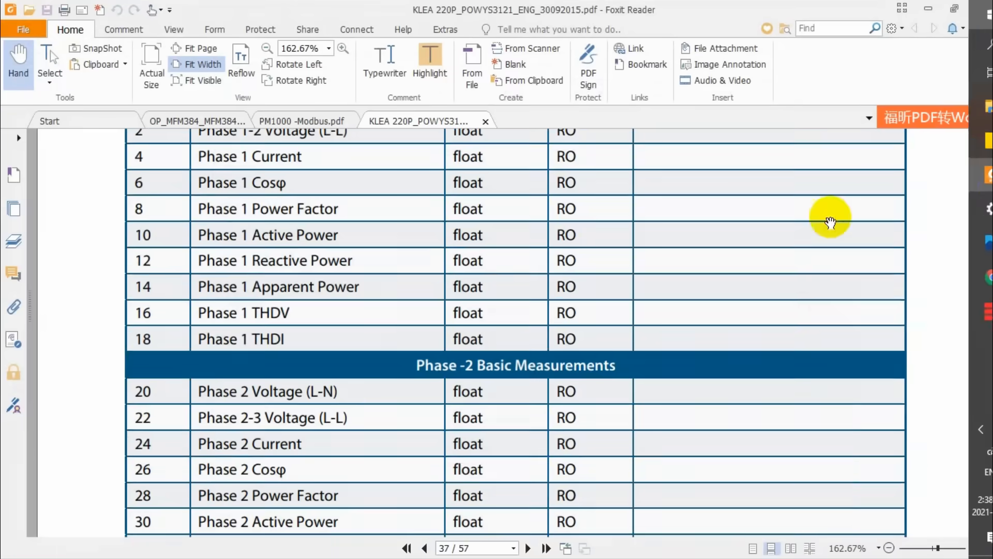
scroll(347, 382, "down", 3)
scroll(347, 382, "down", 10)
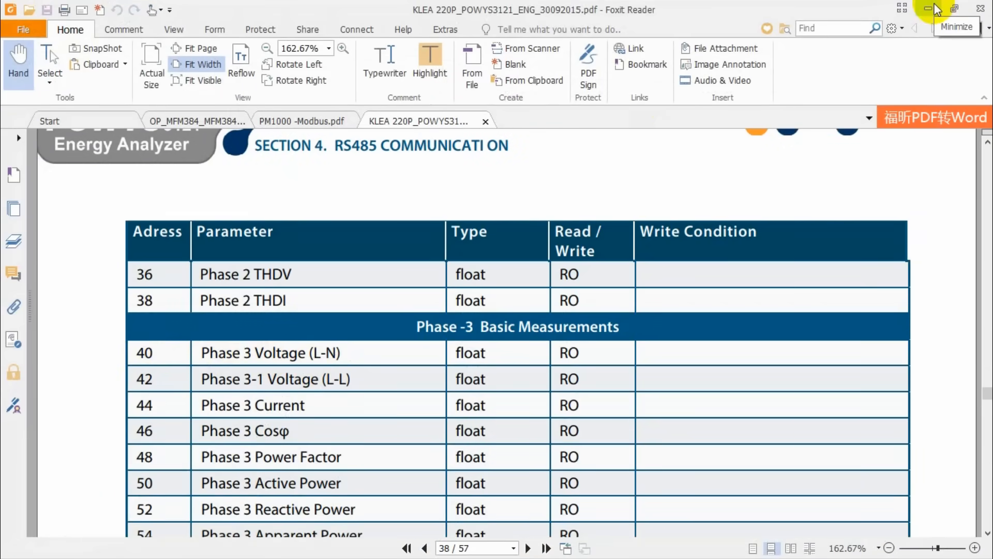
Step: Return to ATDriver Server and add the U3 tag with address 400041 and type Float
left_click(936, 10)
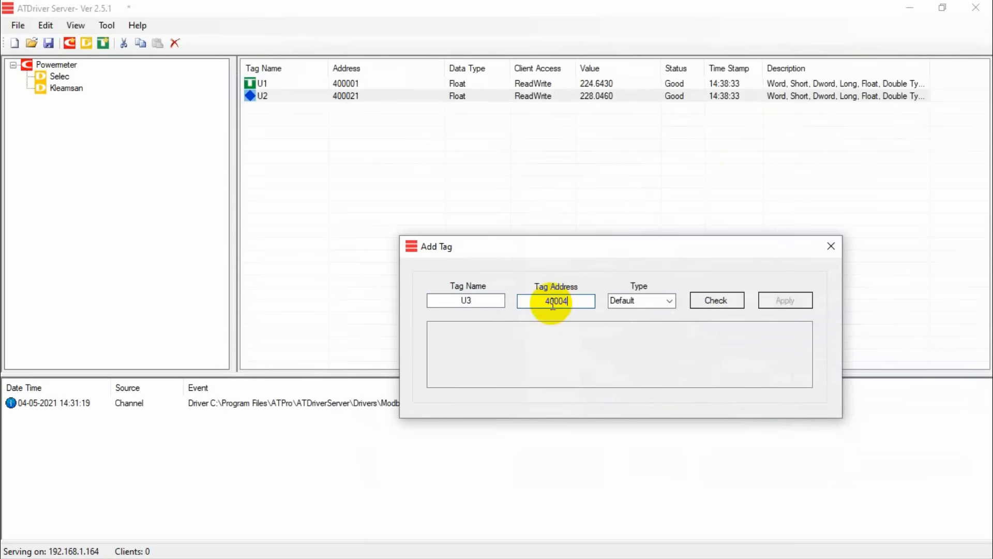
type("1")
left_click(667, 301)
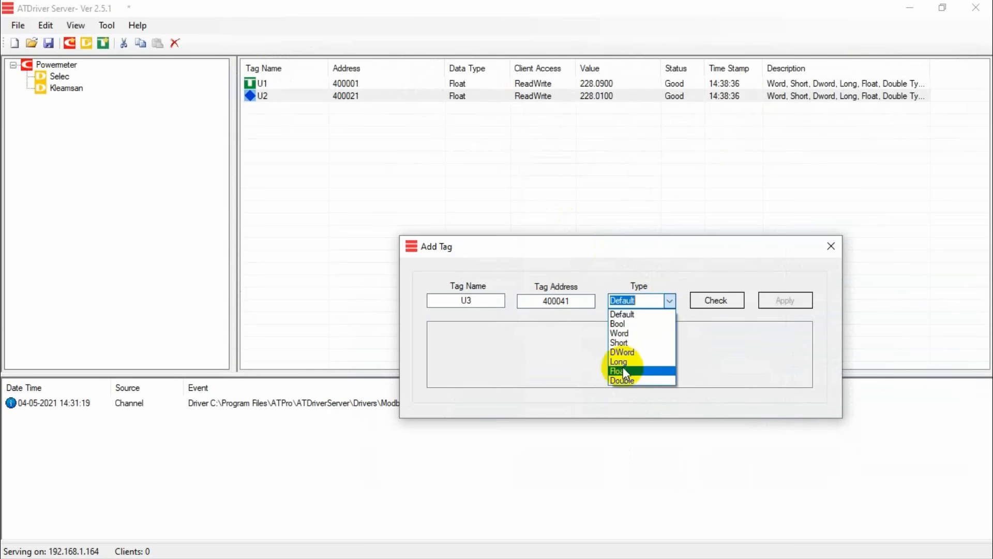
left_click(625, 371)
left_click(724, 303)
left_click(773, 303)
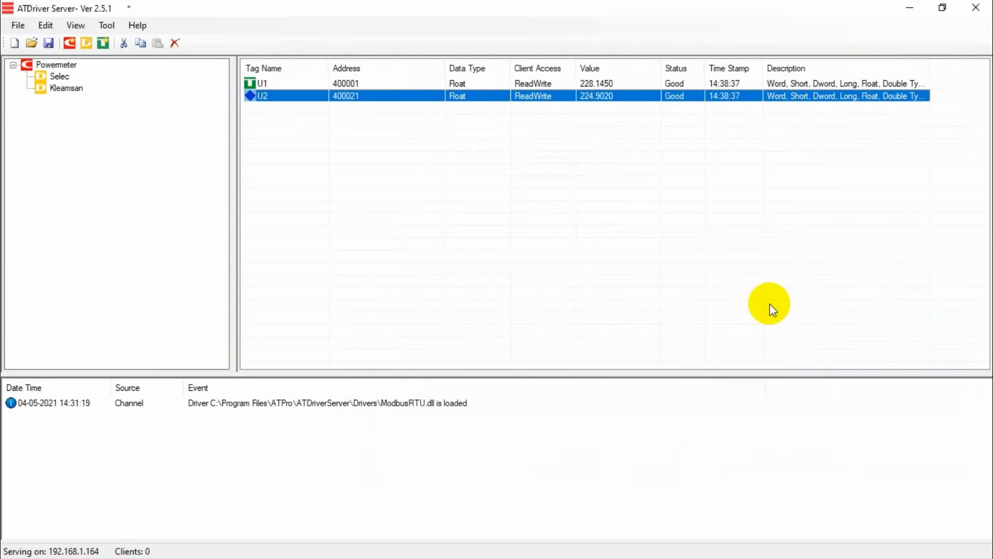
Step: Start another new tag in the Kleamsan device's tag list
left_click(578, 111)
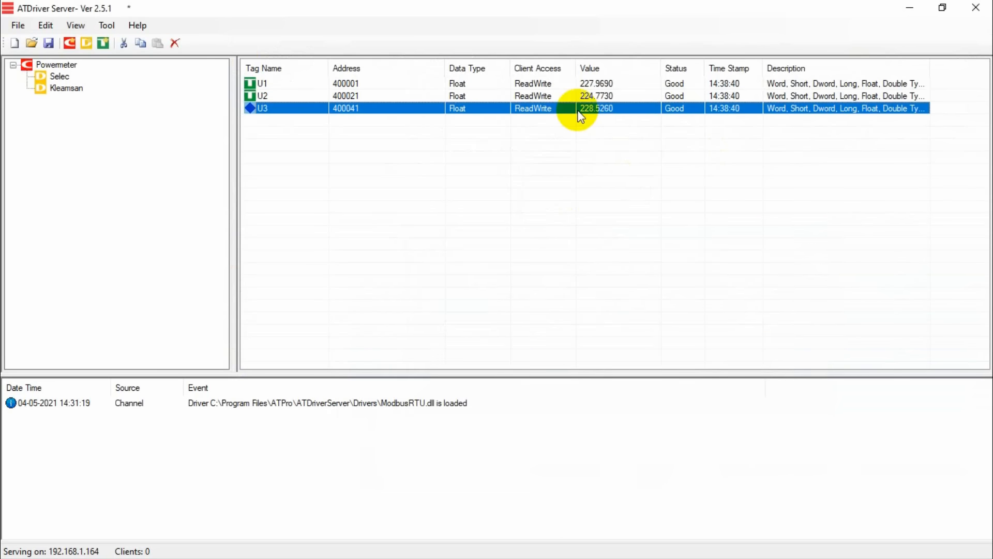
right_click(581, 115)
left_click(610, 129)
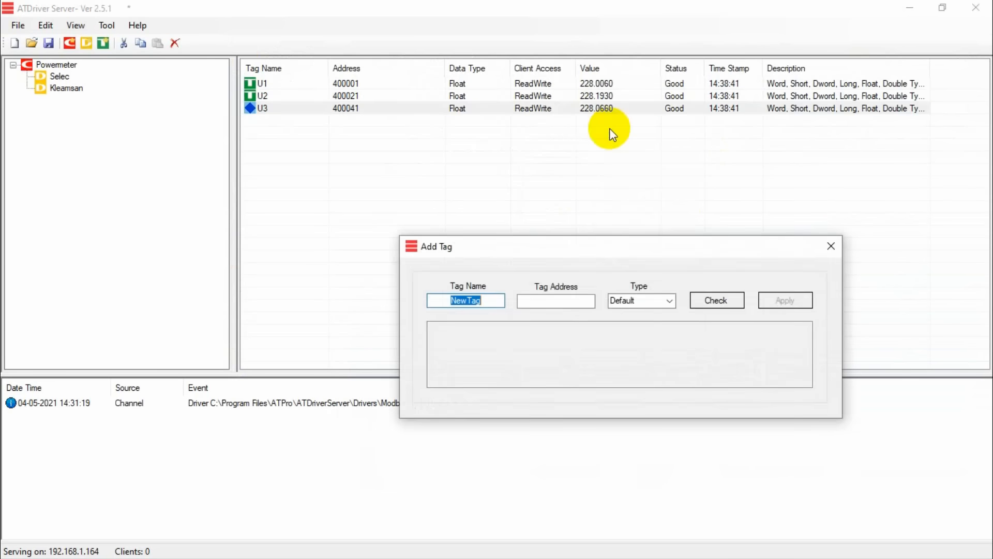
Step: Switch to Foxit Reader and look up the System Frequency address in the KLEA 220P Modbus table's common measurements
key("super")
left_click(968, 185)
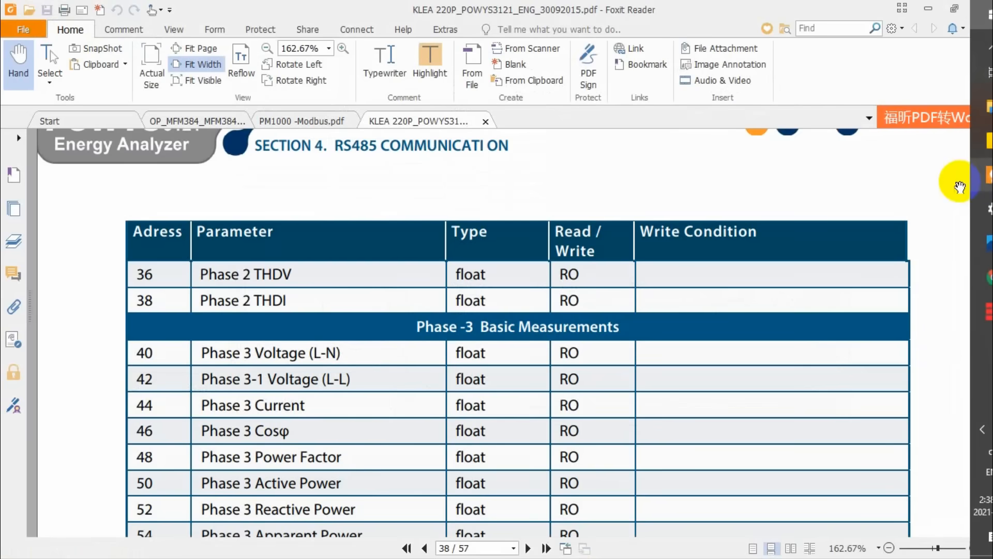
scroll(272, 402, "down", 5)
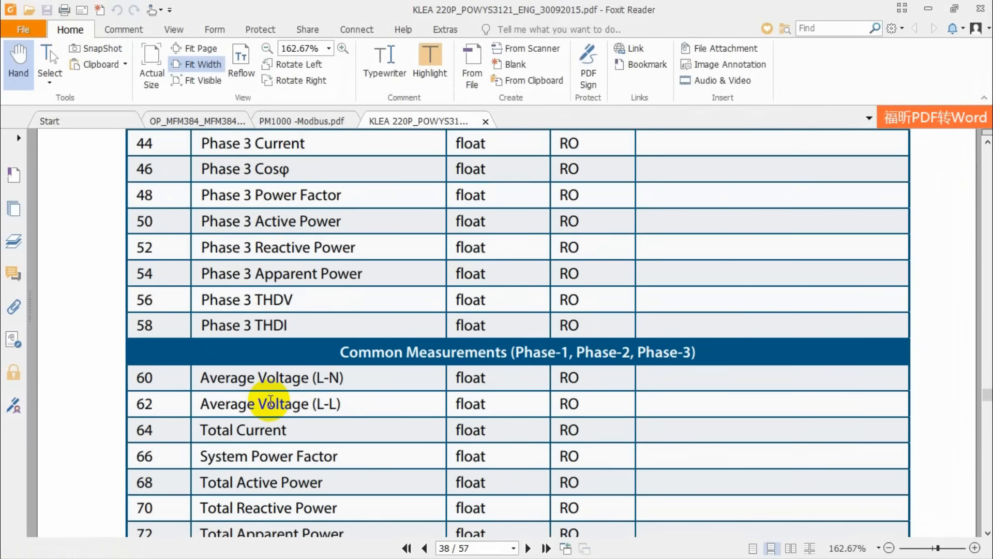
scroll(270, 399, "down", 3)
scroll(270, 400, "up", 20)
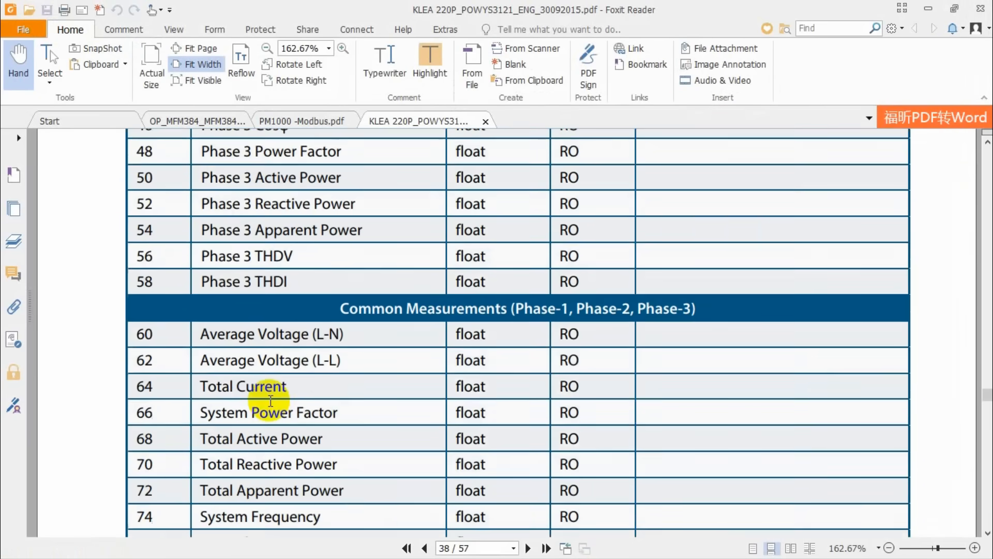
scroll(270, 402, "up", 8)
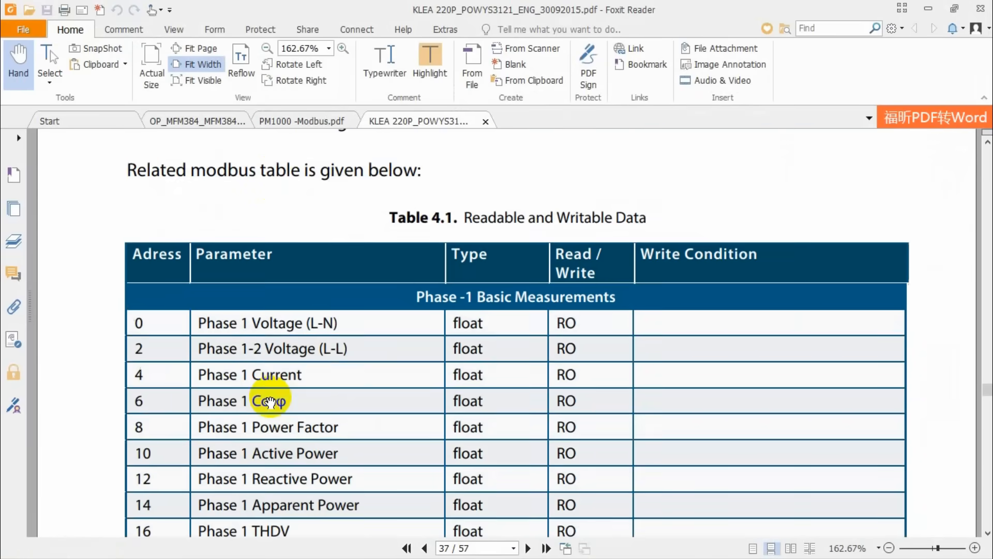
scroll(272, 398, "down", 11)
scroll(271, 397, "down", 10)
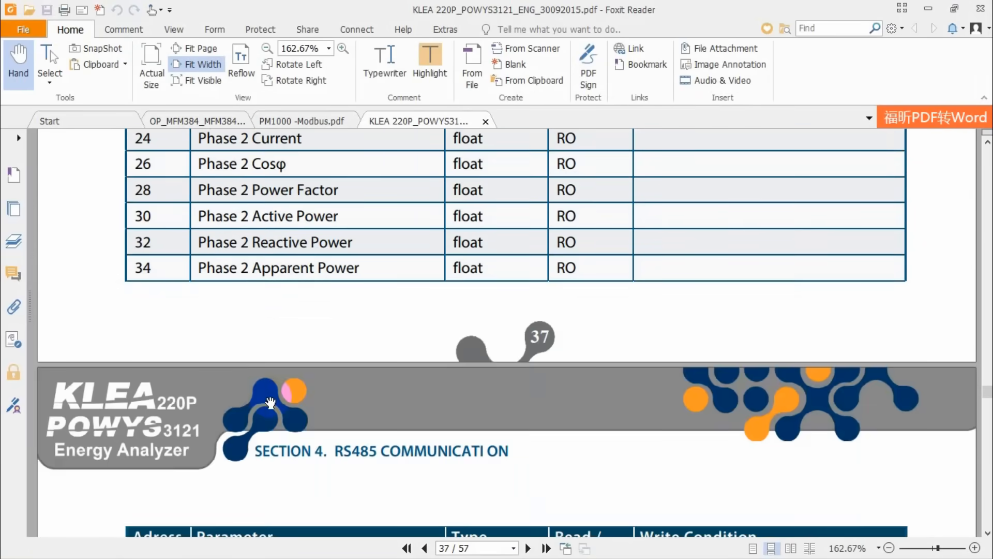
scroll(271, 397, "down", 10)
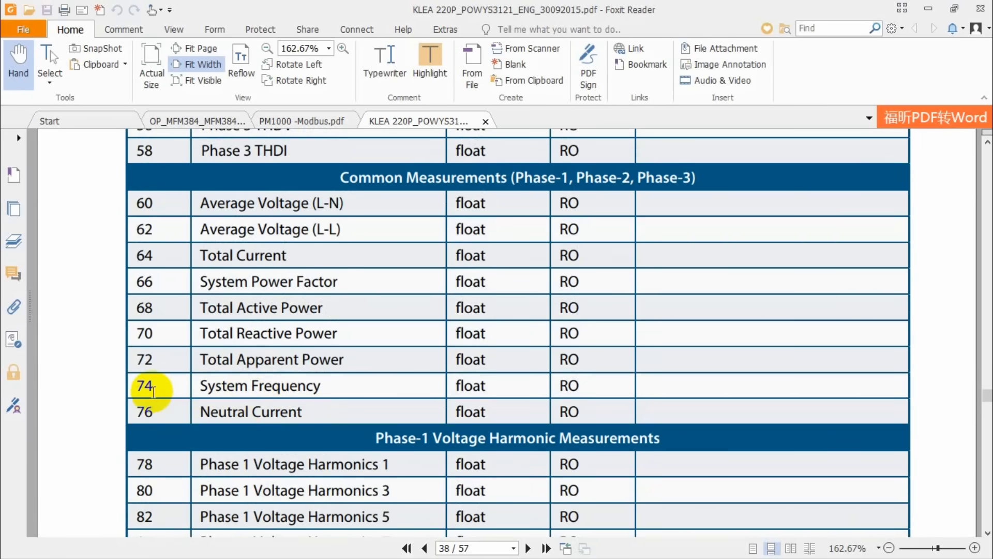
Step: Return to ATDriver Server and add the new tag as F with address 400075 and type Float
left_click(928, 9)
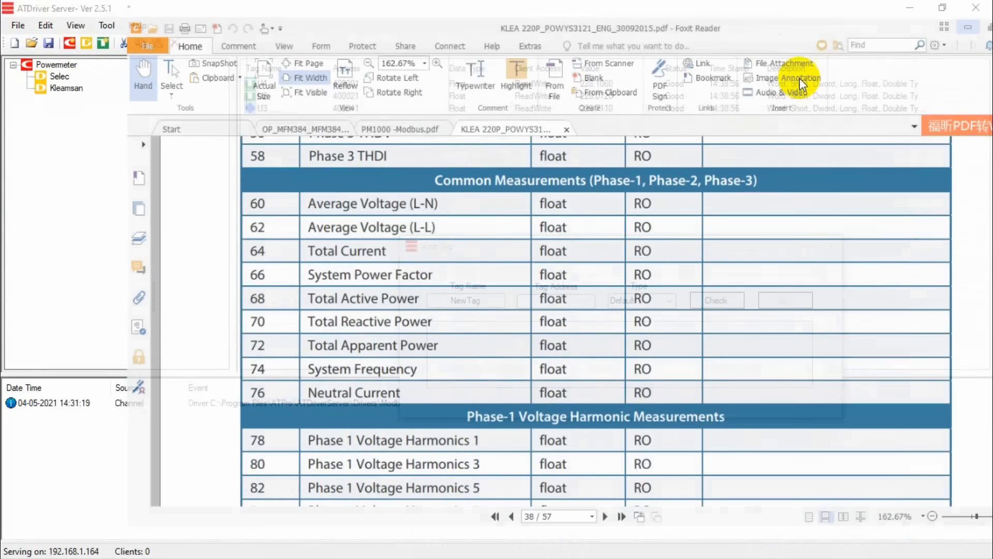
left_click(552, 300)
double_click(469, 300)
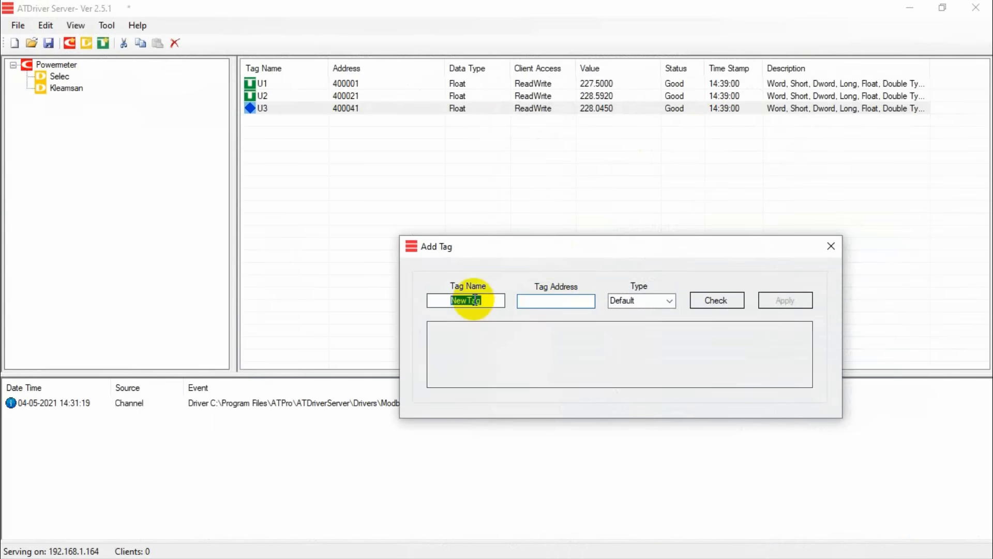
type("F")
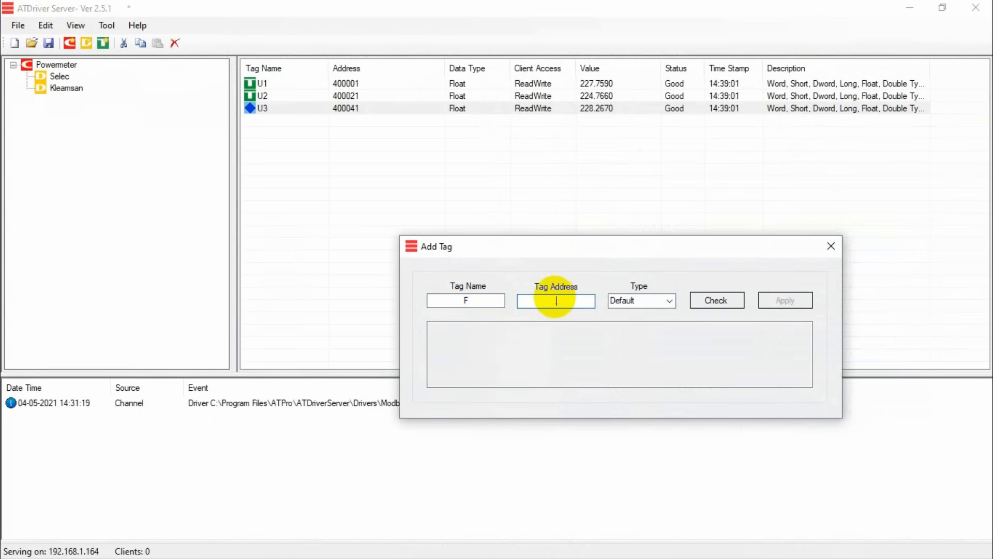
type("400075")
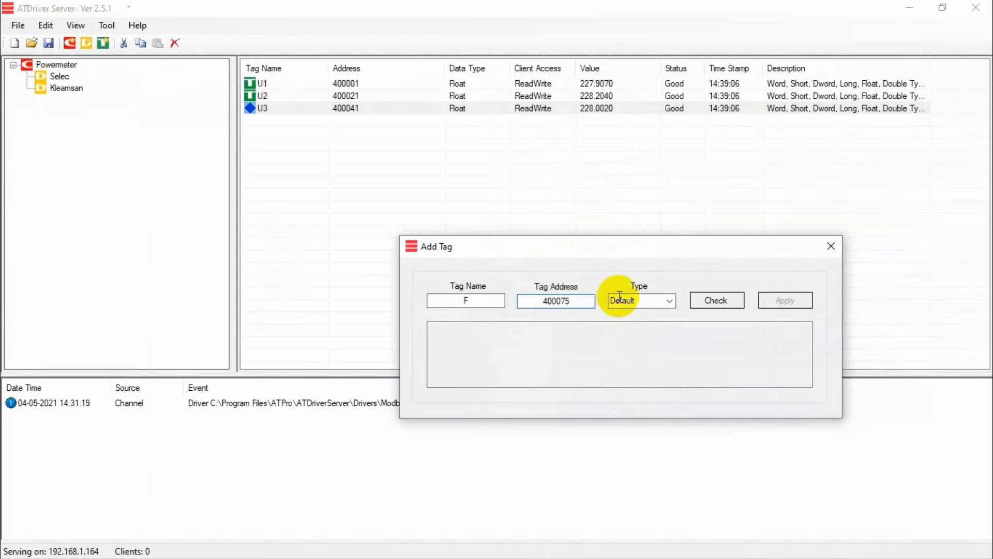
left_click(669, 300)
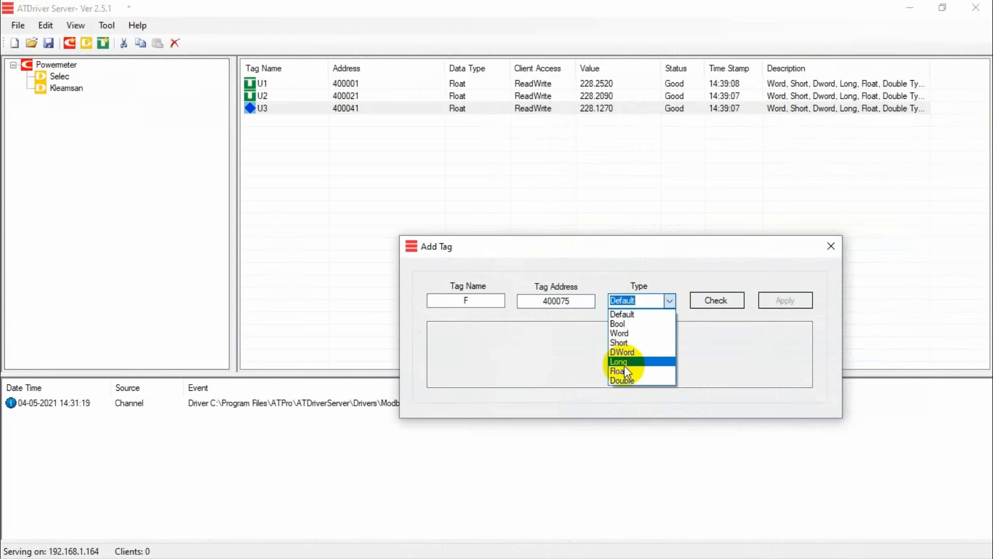
left_click(621, 362)
left_click(670, 303)
left_click(625, 371)
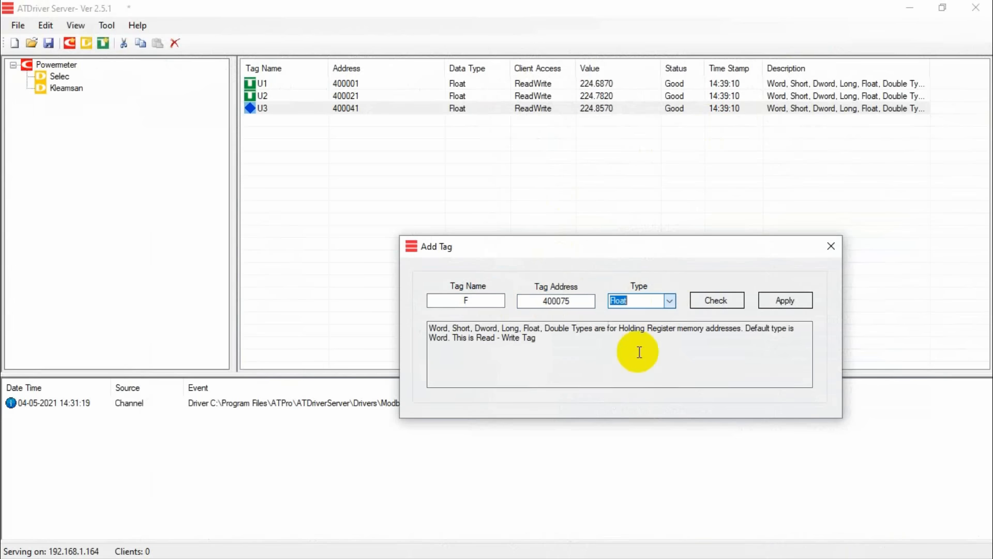
left_click(771, 299)
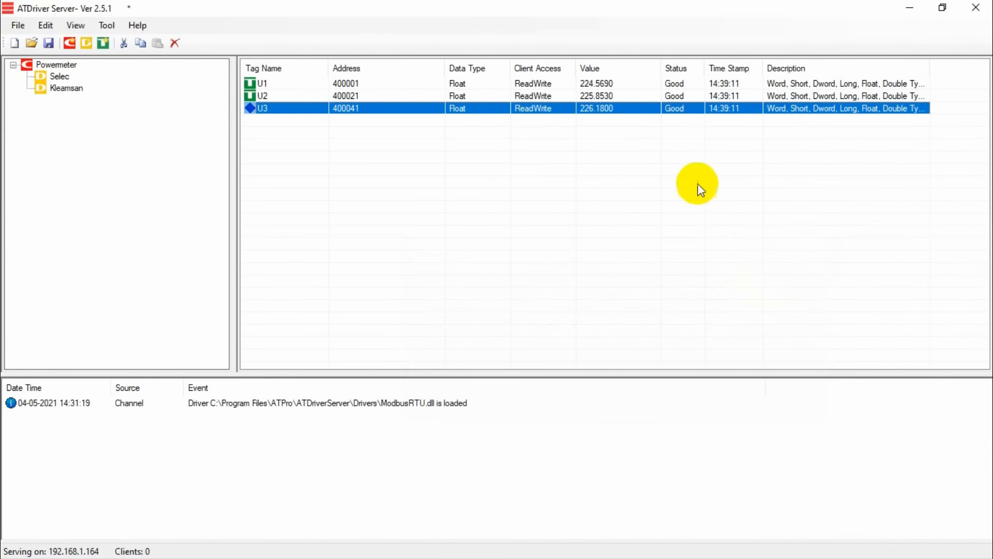
Step: Check the live values of the F, U3, U2 and U1 tags in the Kleamsan device's tag list
left_click(588, 124)
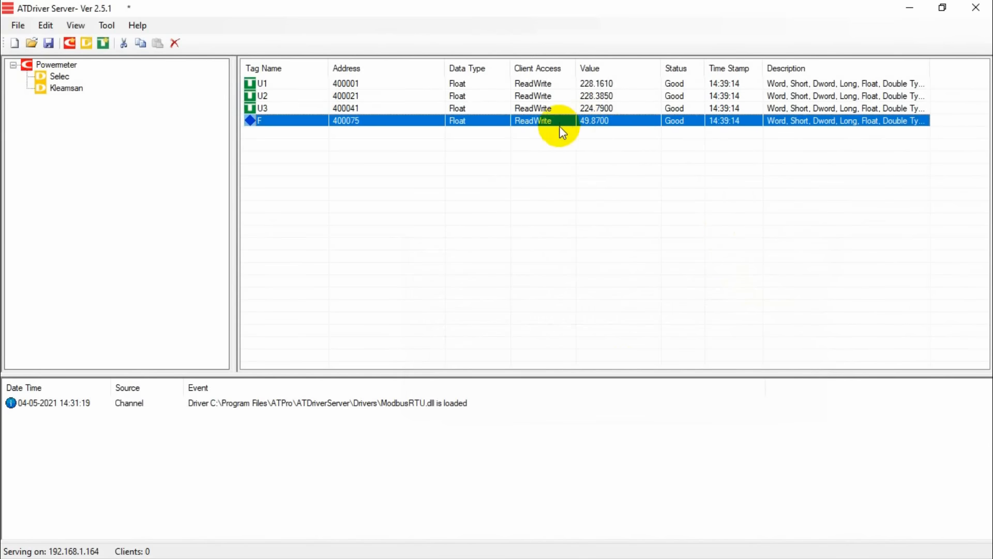
left_click(553, 108)
left_click(552, 95)
left_click(551, 83)
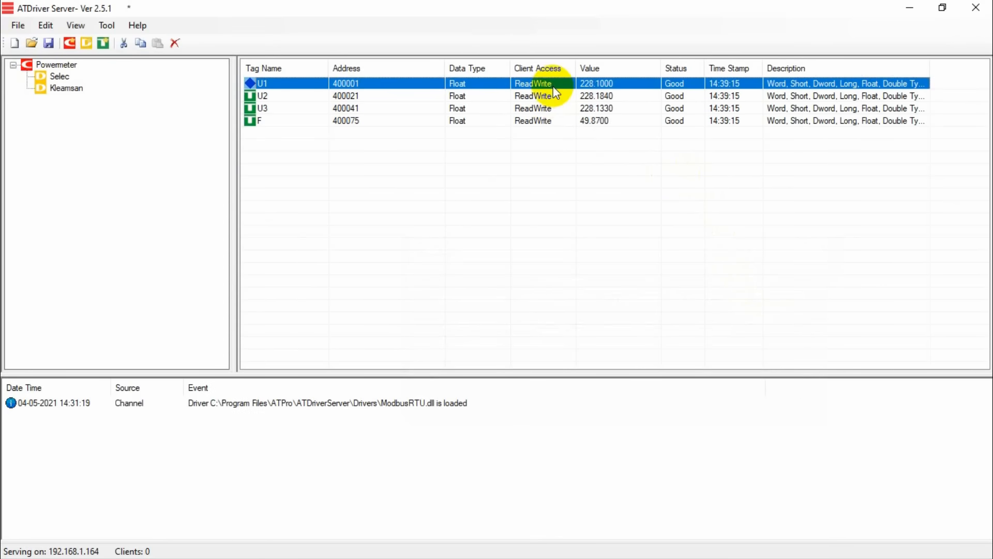
Step: Review the word order option in the properties of the Kleamsan device and the Selec device
double_click(67, 88)
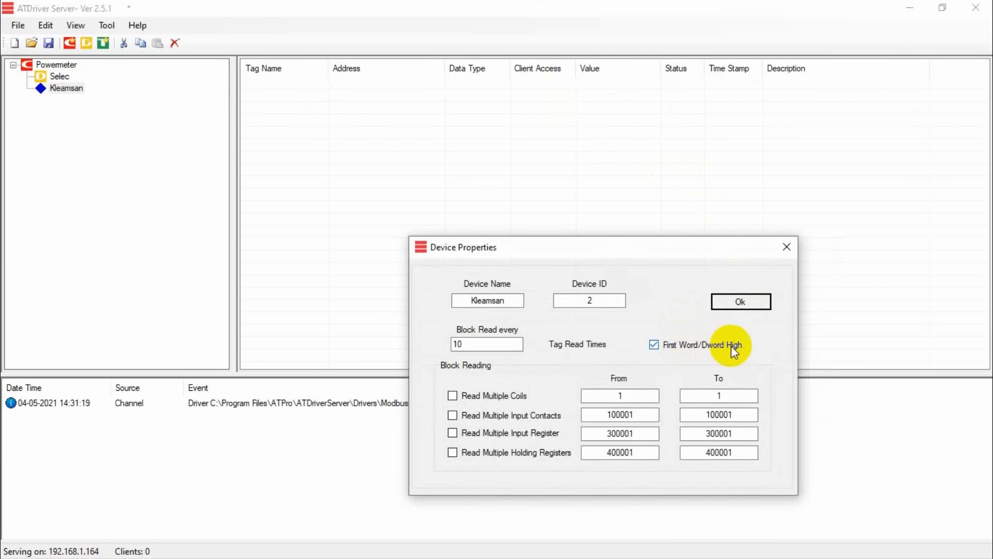
left_click(786, 247)
double_click(56, 79)
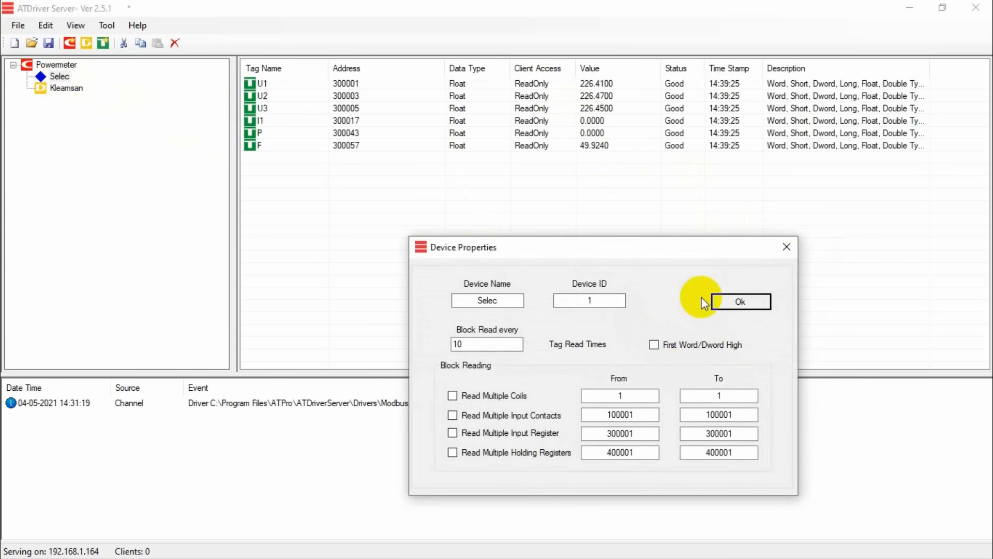
left_click(787, 247)
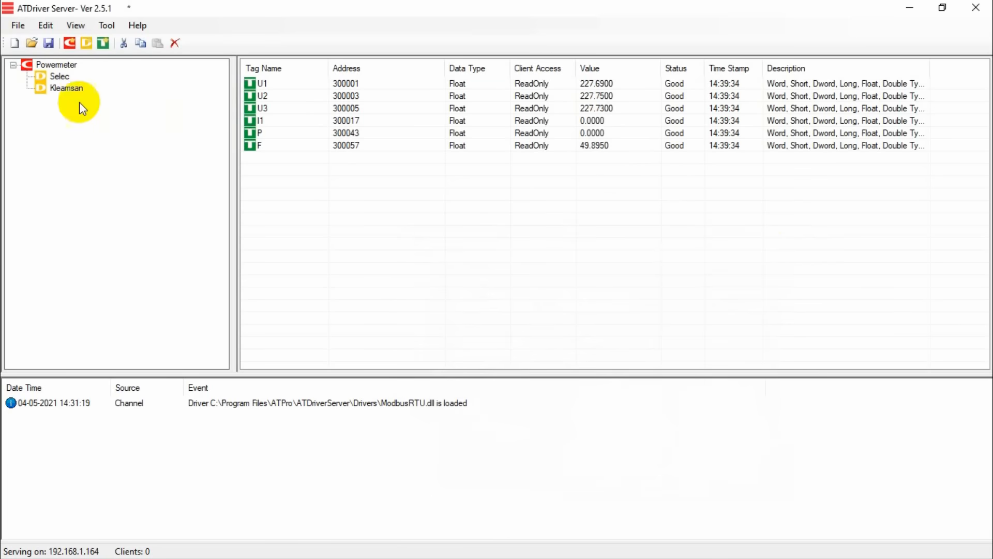
Step: Add a new device named Schneider with device ID 3 to the Powermeter channel
left_click(67, 88)
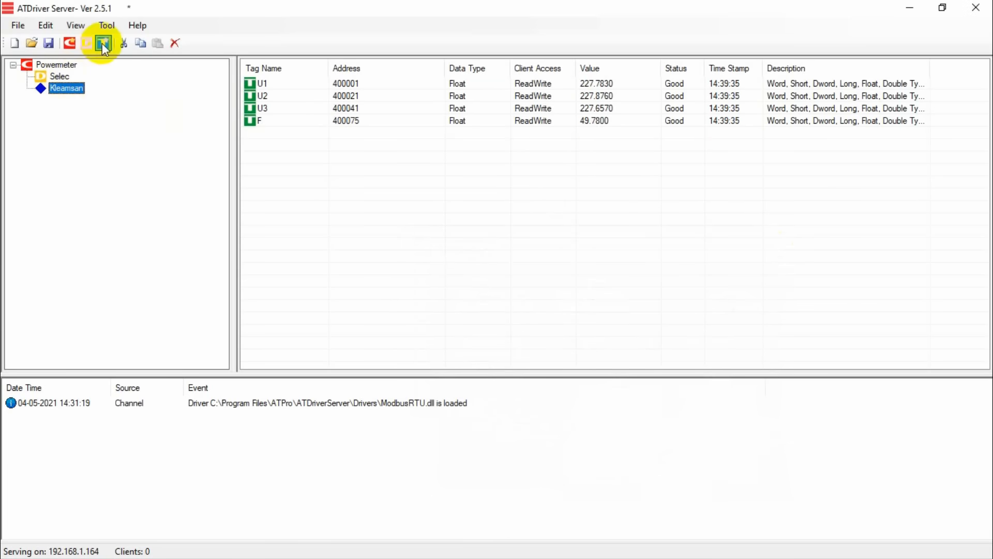
left_click(83, 46)
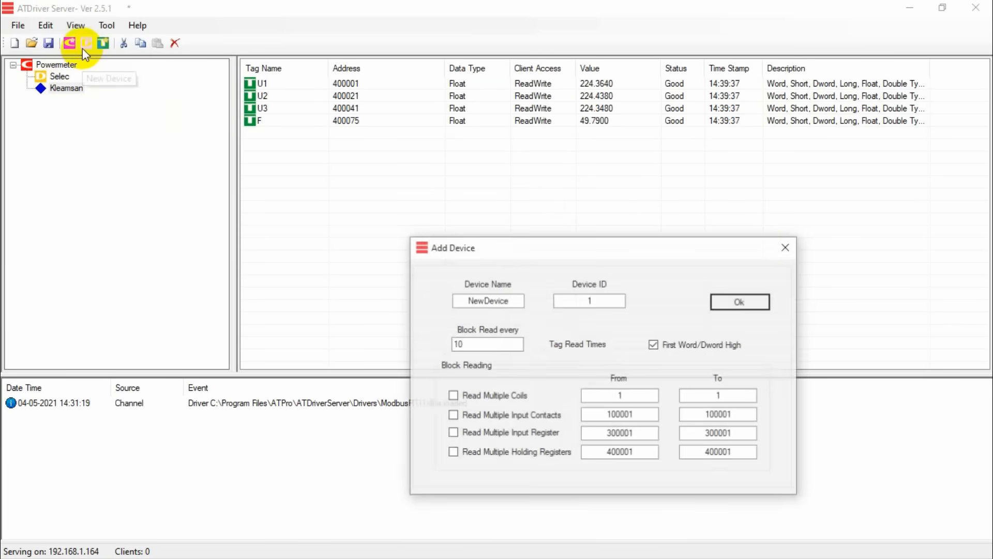
double_click(497, 300)
type("Schneider")
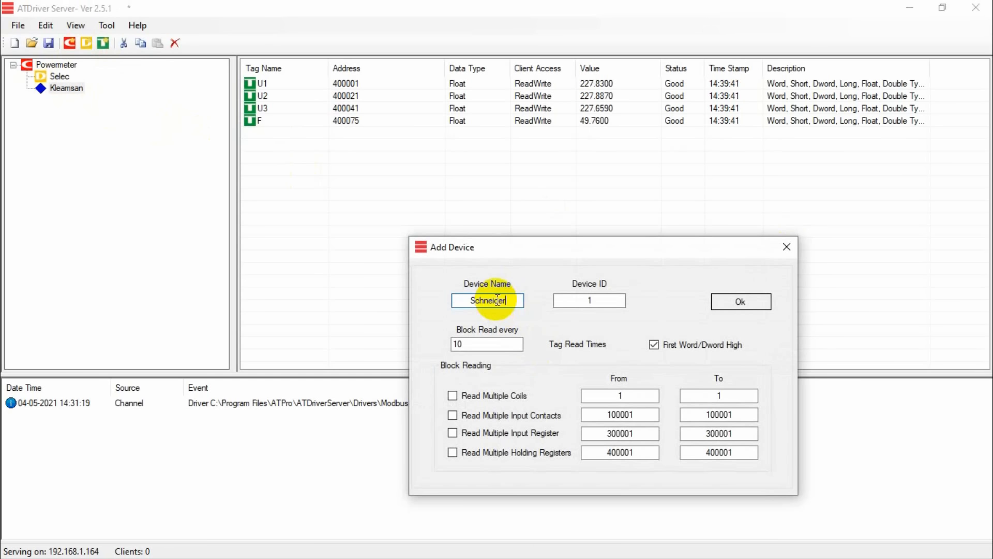
double_click(590, 301)
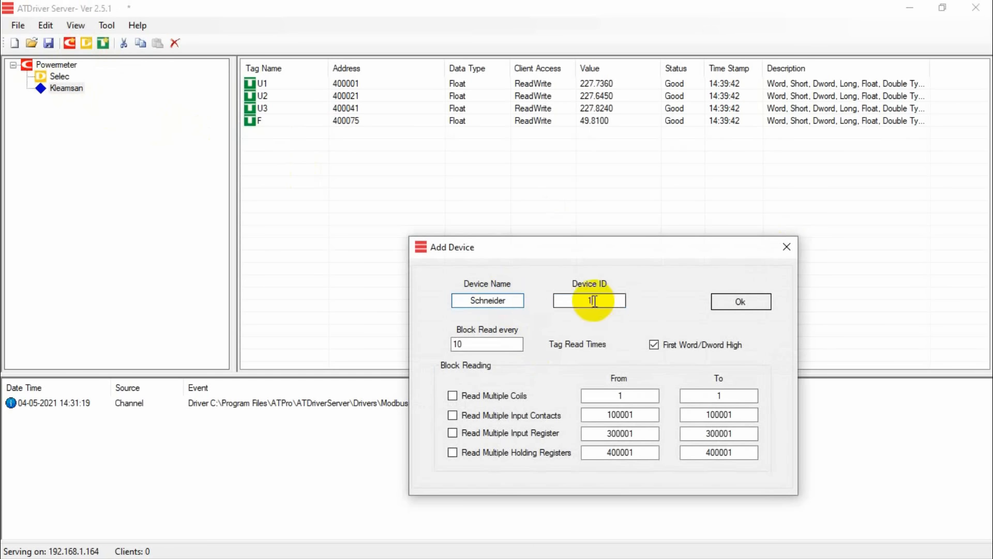
left_click(728, 301)
Step: Start a new tag named U1 in the Schneider device
left_click(76, 100)
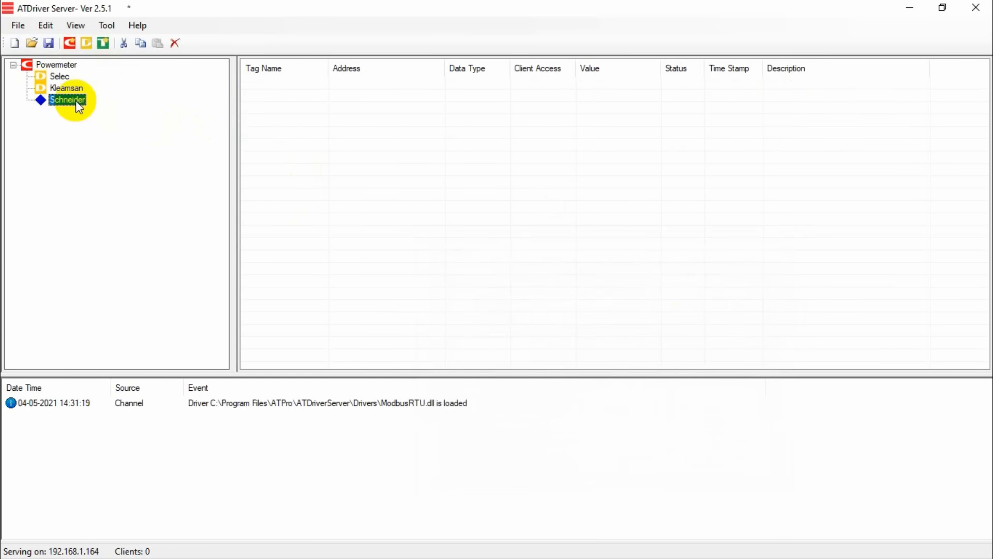
left_click(103, 43)
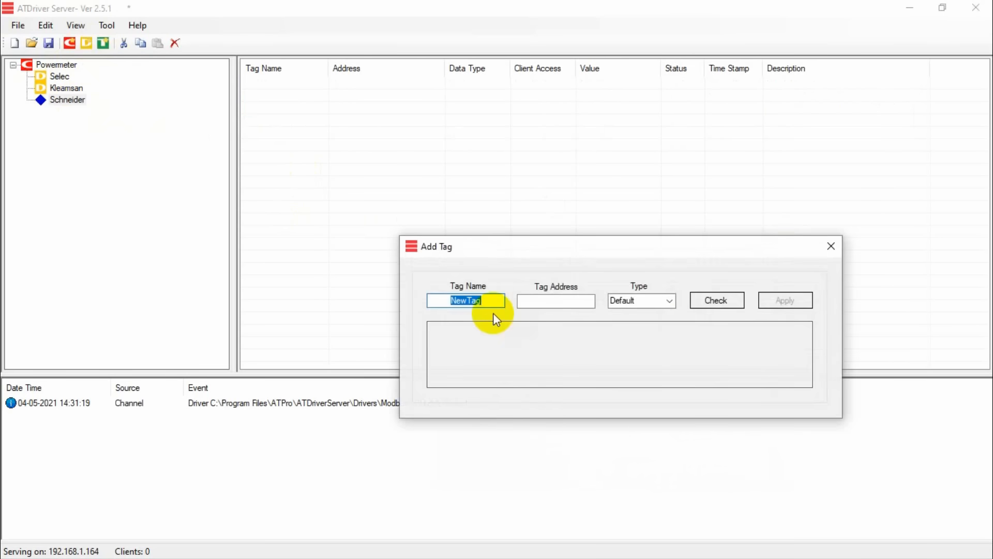
type("U1")
Step: Switch to Foxit Reader and look up the read function code and phase 1 to neutral voltage address in the PM1000 Modbus manual
key("super")
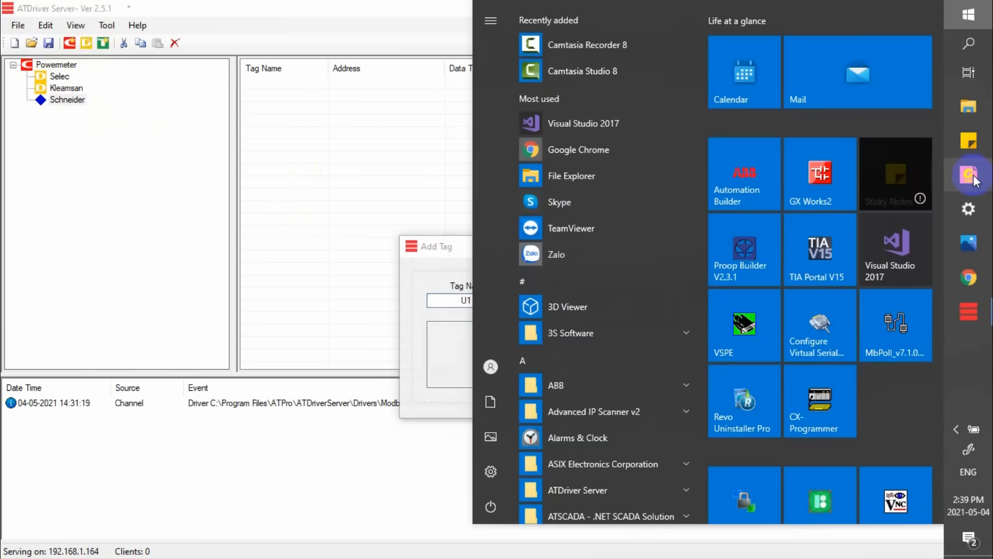
left_click(973, 177)
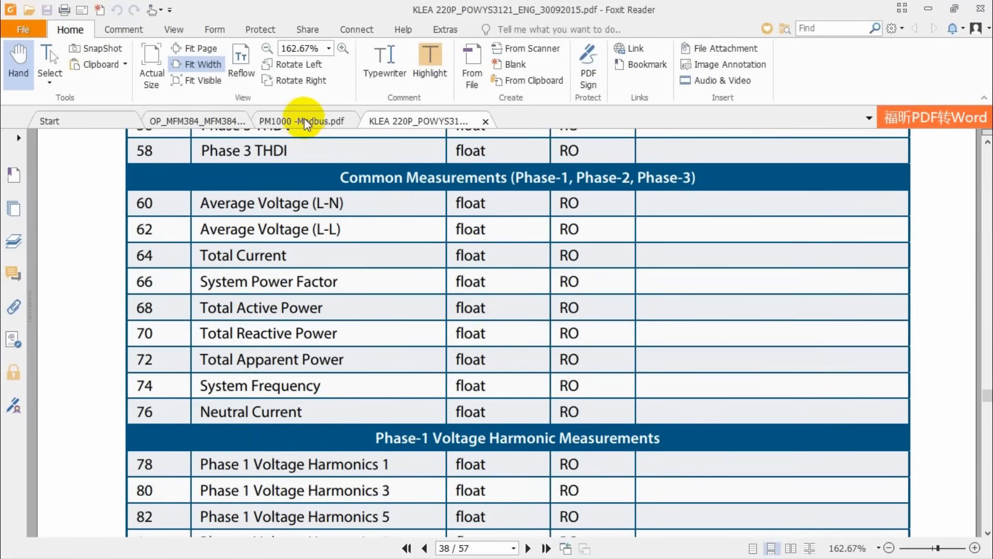
left_click(306, 122)
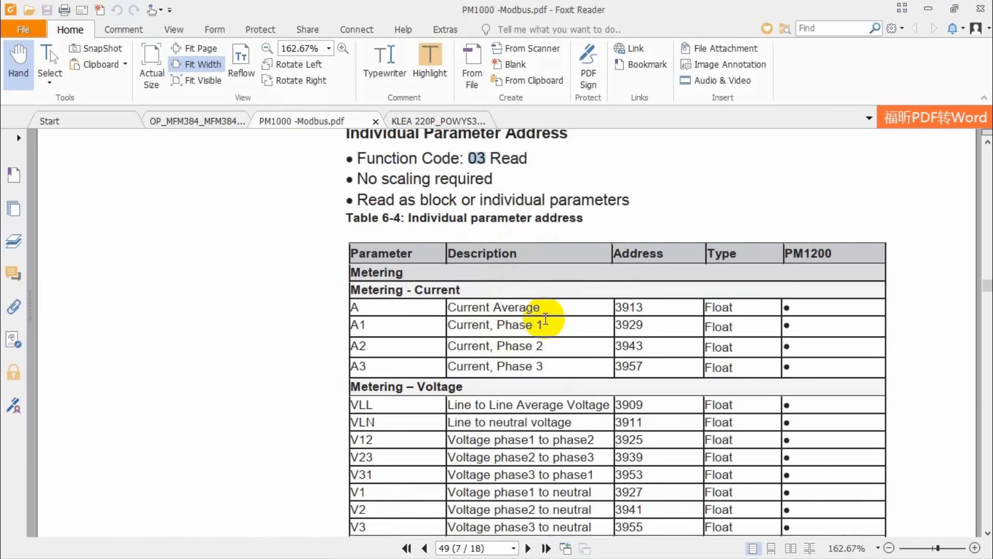
scroll(561, 317, "up", 7)
scroll(543, 433, "down", 4)
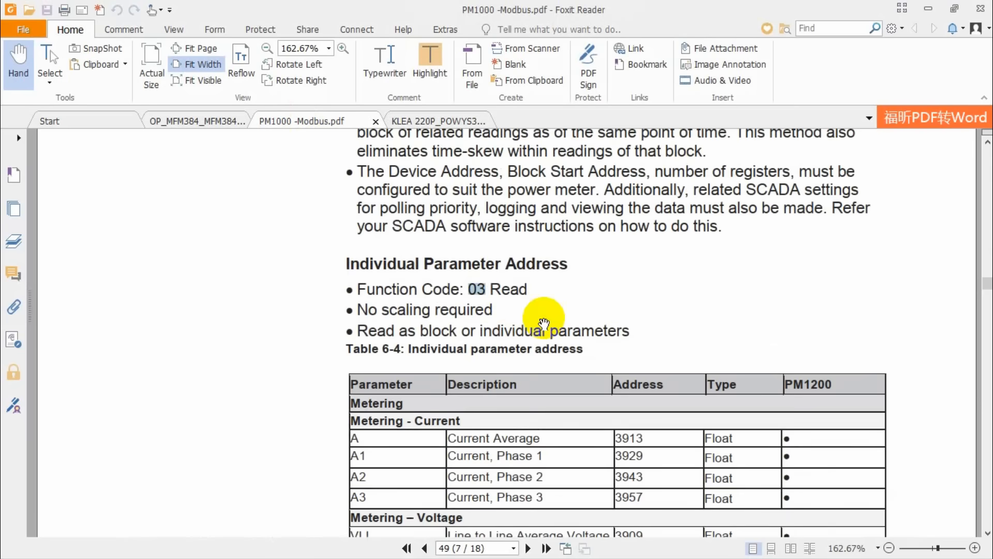
left_click(470, 289)
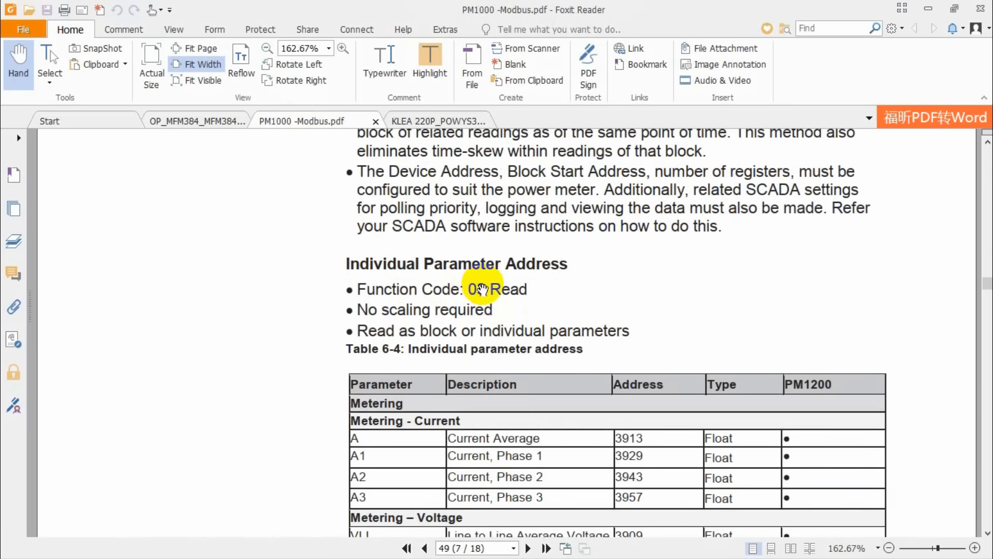
scroll(494, 296, "down", 2)
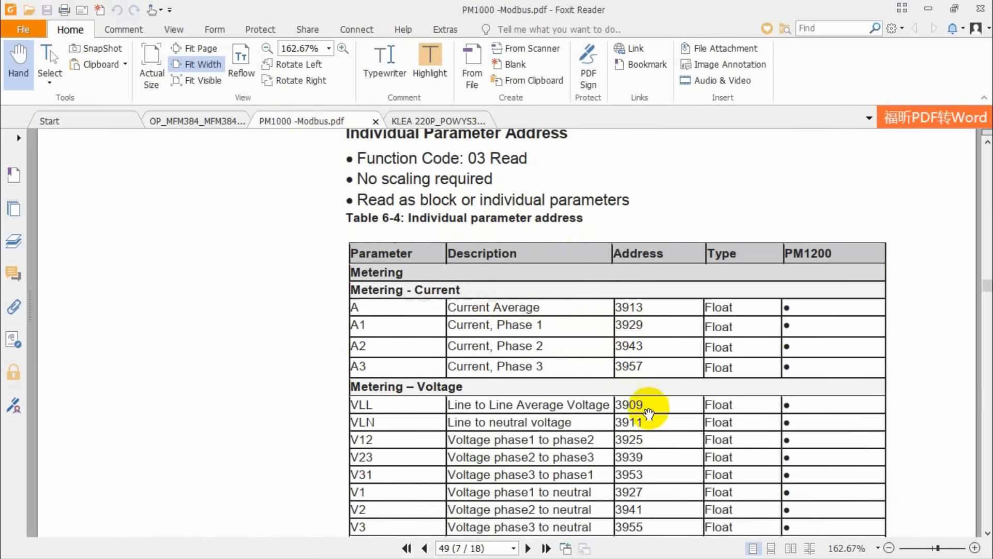
scroll(627, 423, "down", 3)
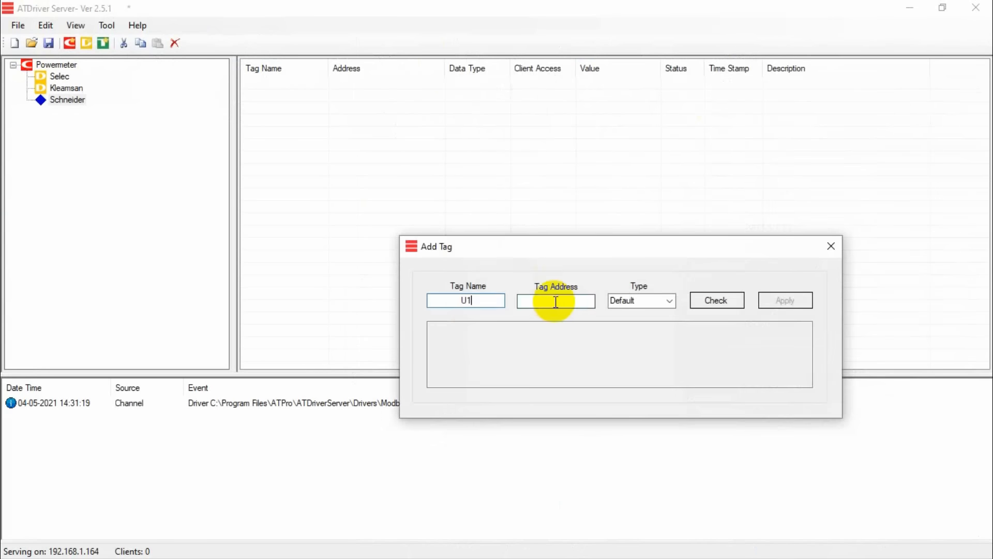
Step: Return to ATDriver Server and add the U1 tag with address 403927 and type Float
left_click(561, 301)
left_click(670, 300)
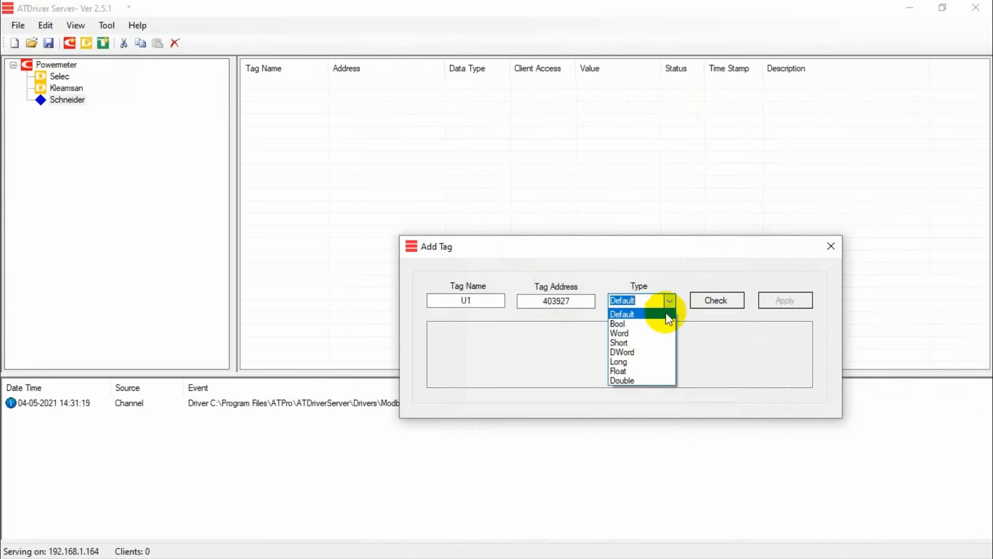
left_click(628, 371)
left_click(784, 301)
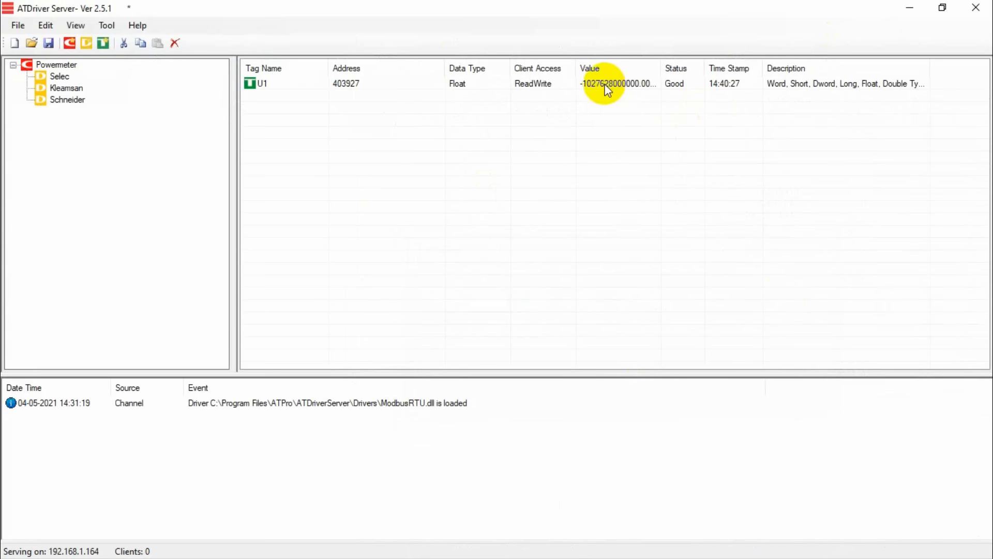
Step: Turn off First Word/Dword High in the Schneider device's properties and check the U1 tag's value
double_click(63, 97)
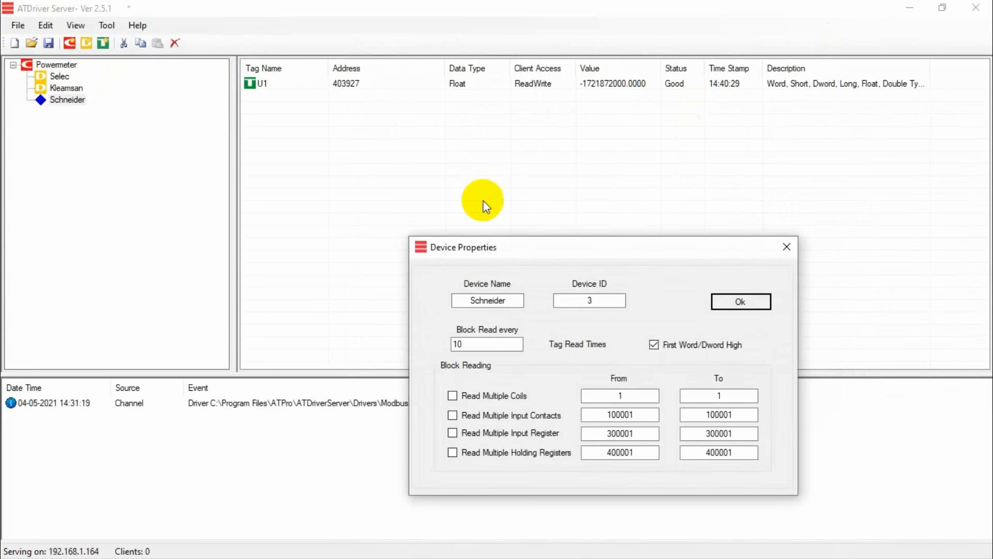
left_click(654, 345)
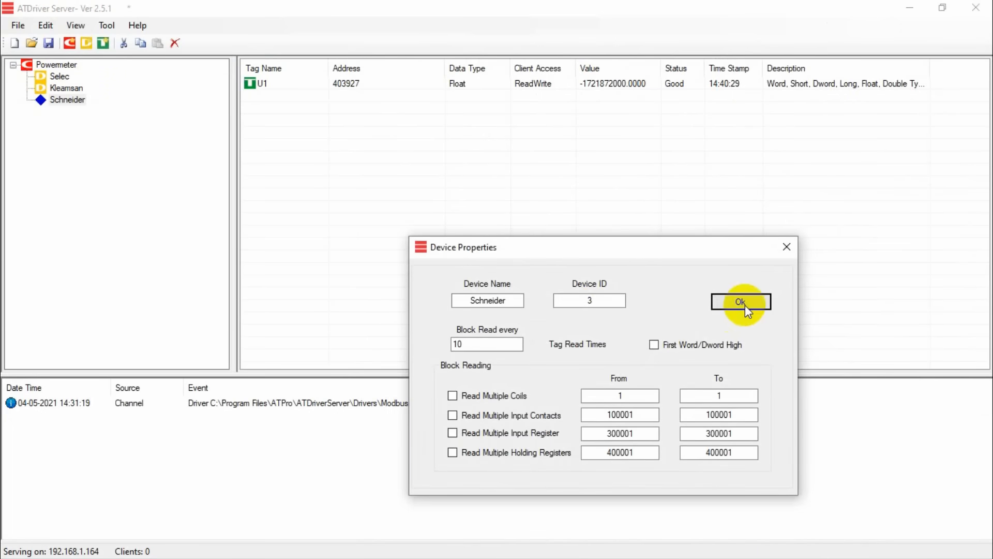
left_click(740, 302)
left_click(594, 85)
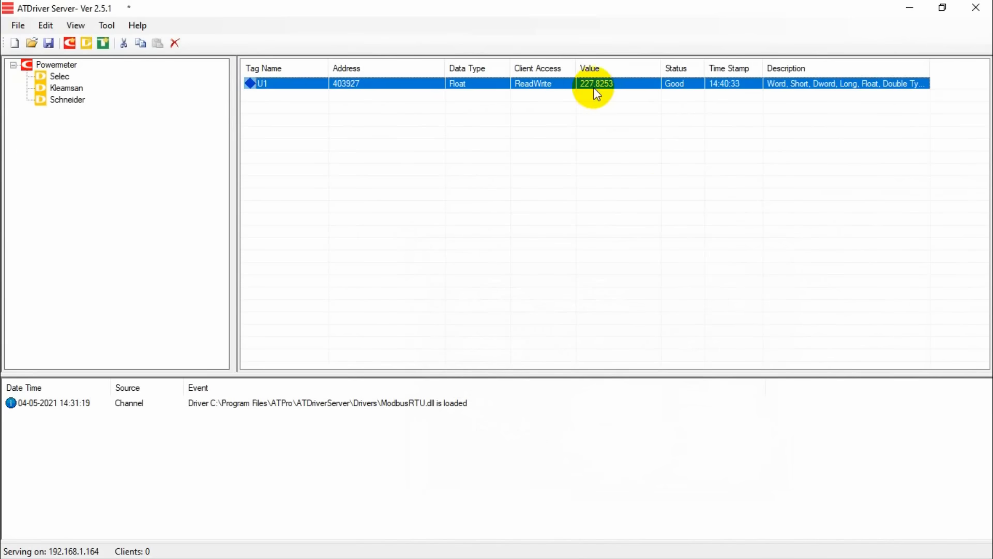
Step: Compare the tag values of the Kleamsan, Selec and Schneider devices
left_click(66, 90)
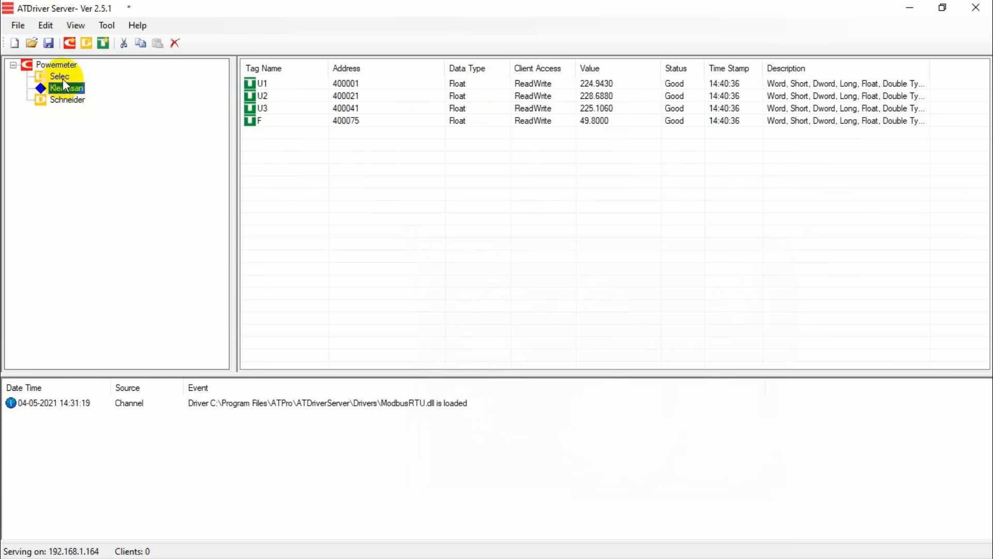
left_click(63, 77)
left_click(67, 88)
left_click(67, 99)
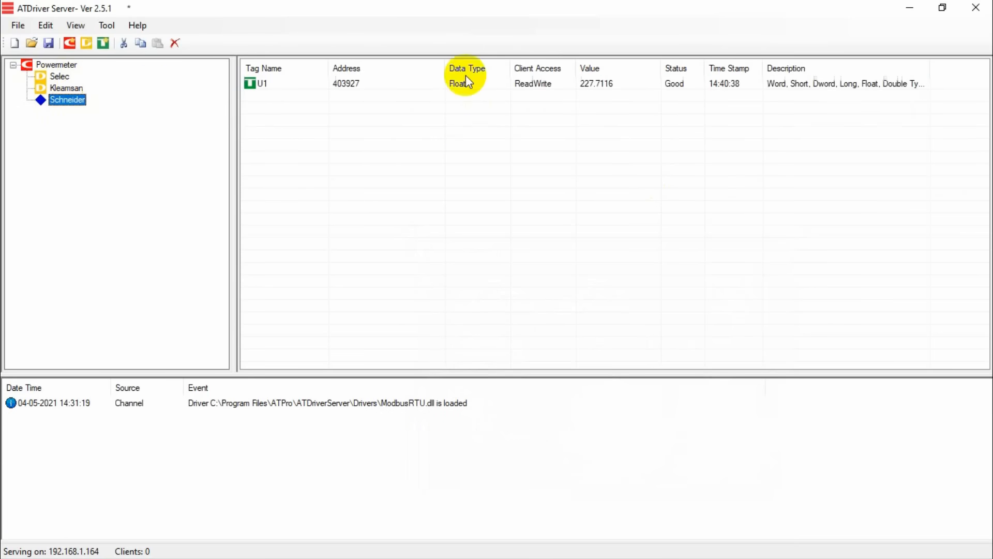
Step: Start another new tag named F in the Schneider device's tag list
left_click(558, 83)
right_click(557, 83)
left_click(600, 107)
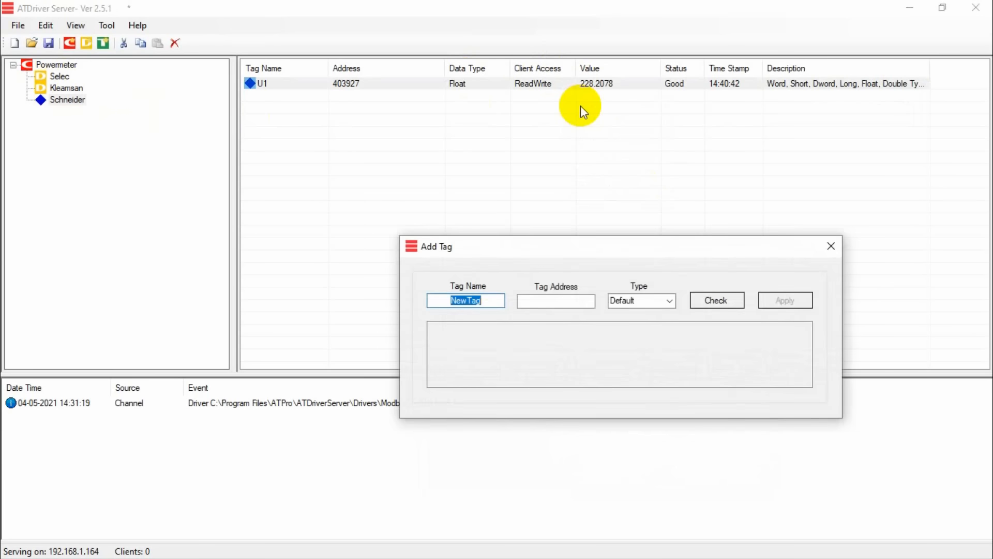
type("F")
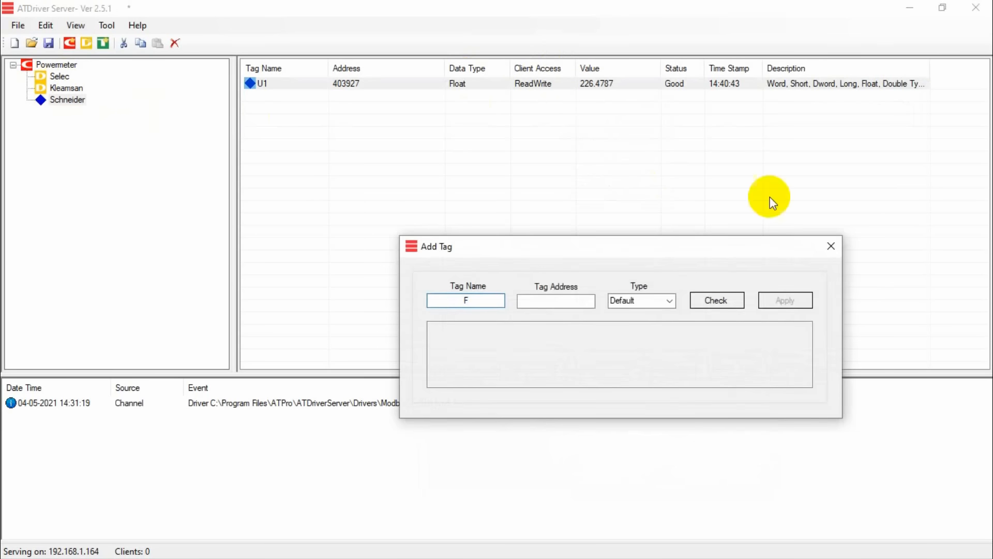
Step: Switch to Foxit Reader and look up the frequency address in the PM1000 individual parameter table
key("super")
left_click(957, 182)
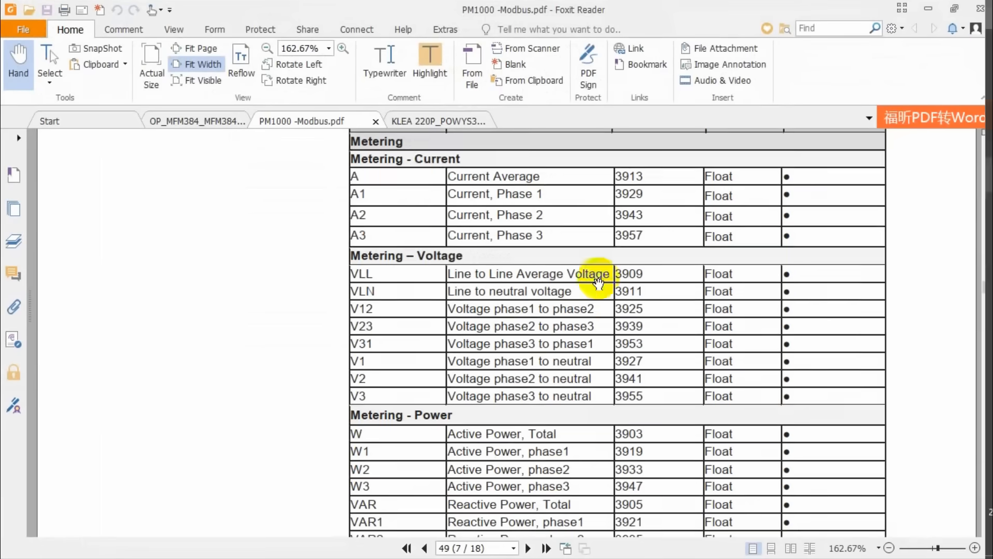
scroll(598, 282, "down", 6)
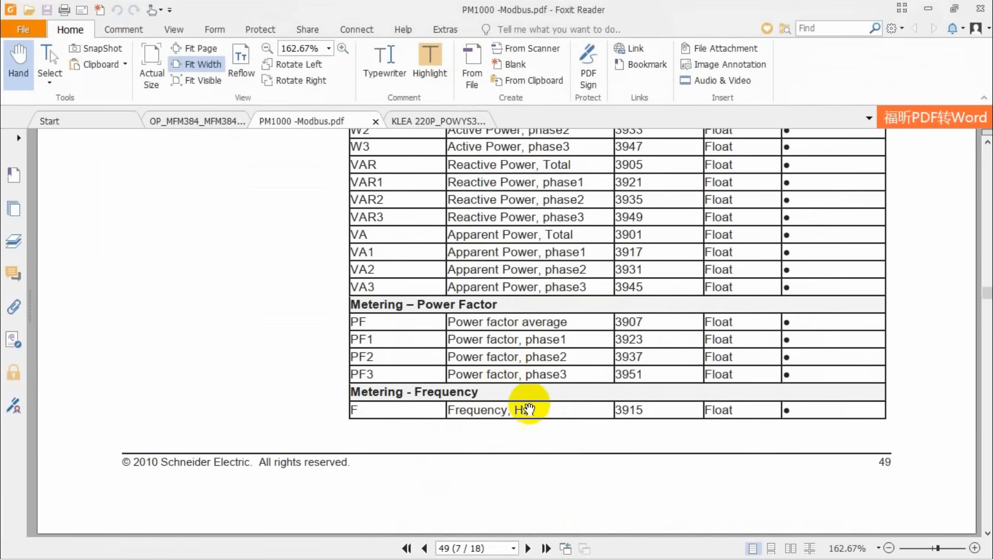
Step: Return to ATDriver Server and add the F tag with address 403915 and type Float
left_click(928, 8)
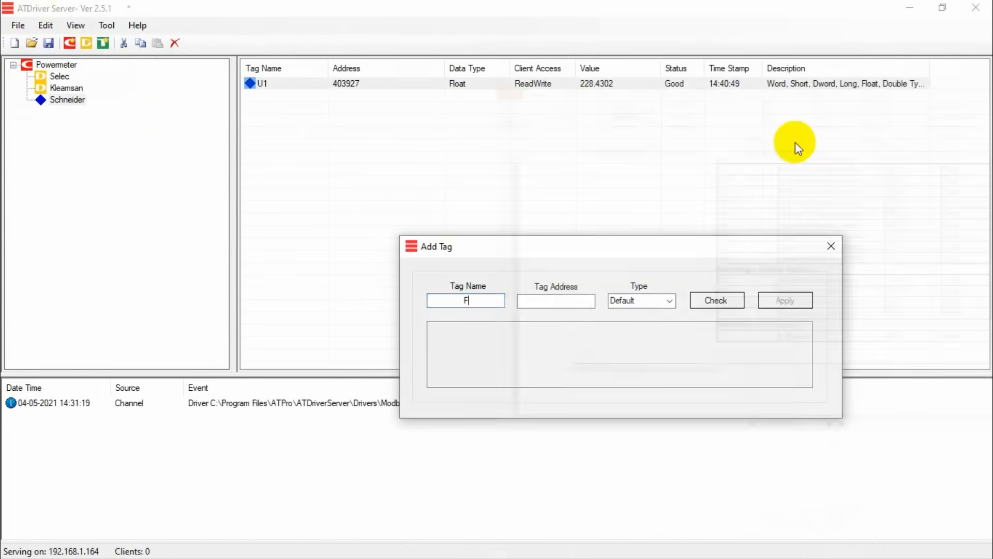
left_click(570, 304)
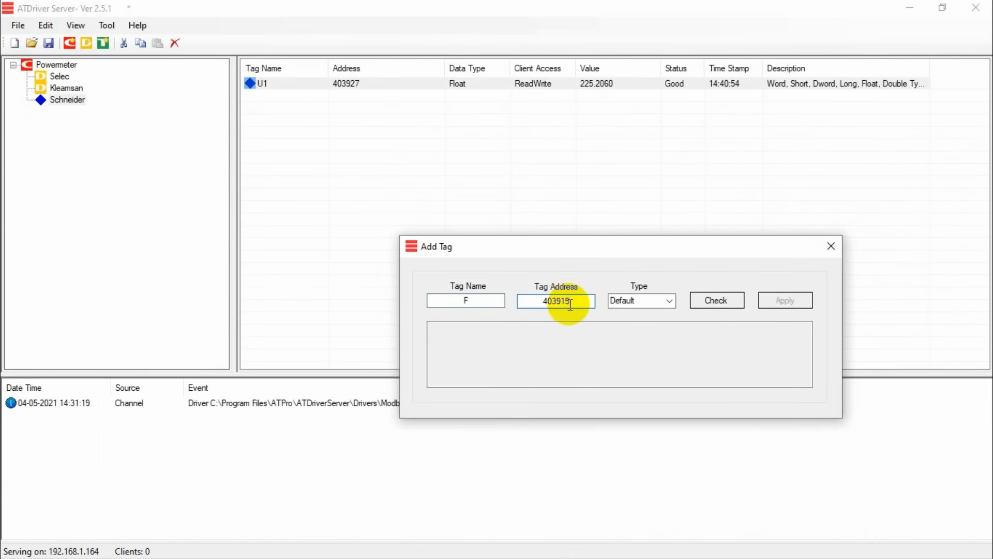
left_click(668, 302)
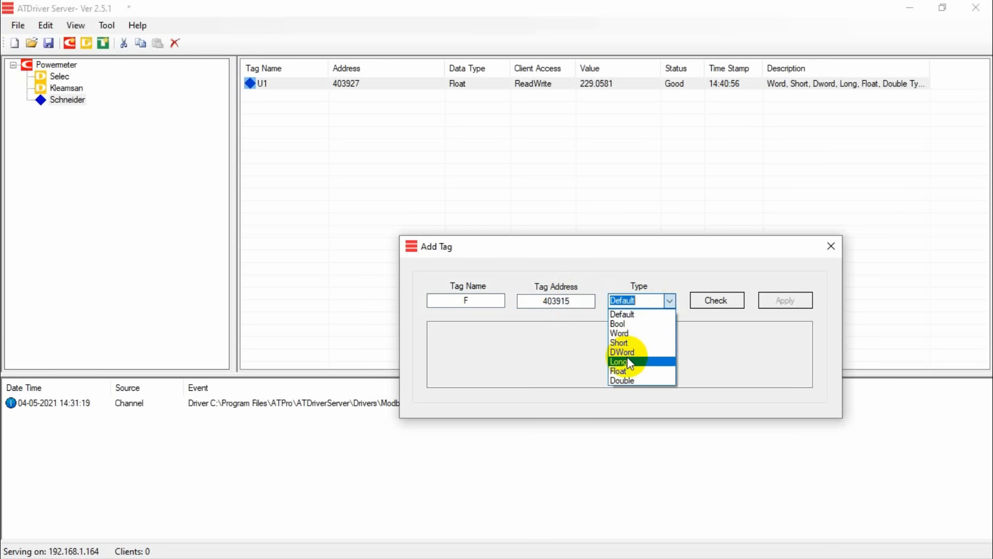
left_click(620, 369)
left_click(717, 305)
left_click(768, 302)
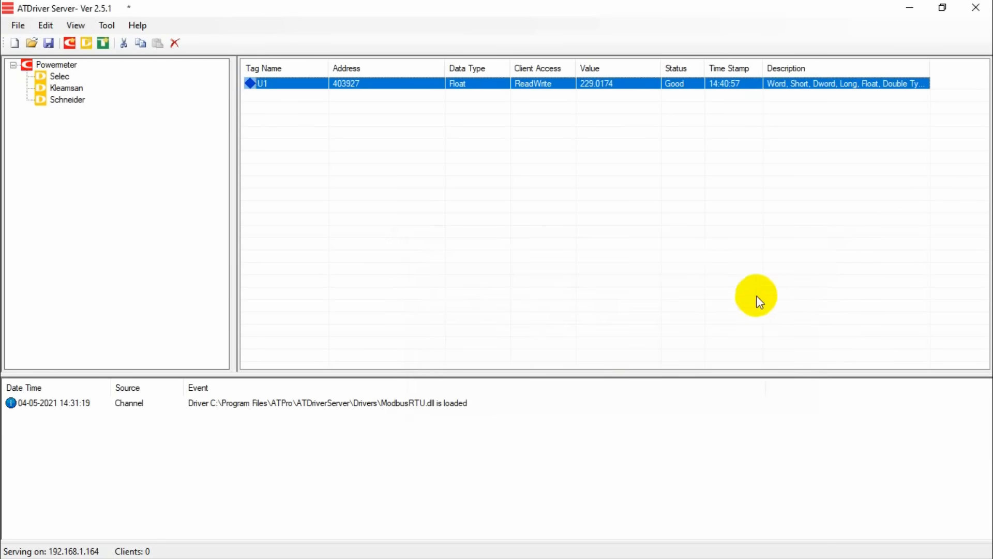
Step: Check the live values of the Schneider device's F and U1 tags and view the Kleamsan device's tags again
left_click(594, 97)
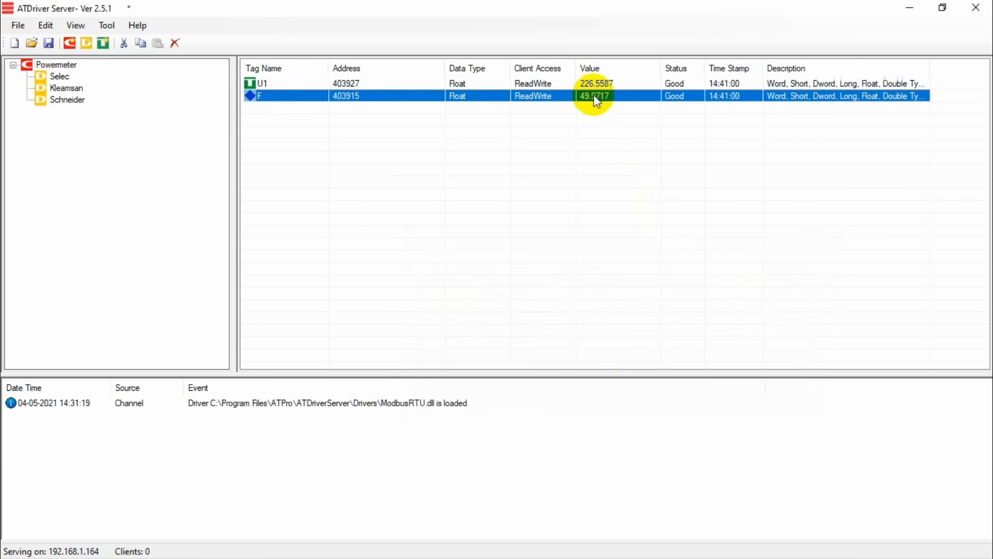
left_click(592, 84)
left_click(595, 97)
left_click(599, 85)
left_click(586, 97)
left_click(70, 89)
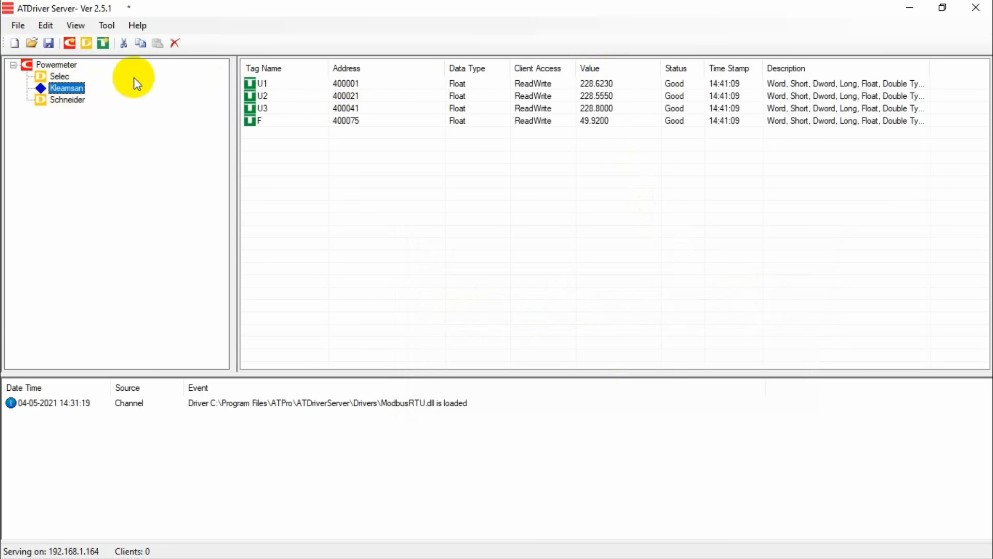
Step: Review the live values and addresses of the Kleamsan device's U1, U2, U3 and F tags
left_click(58, 75)
left_click(62, 89)
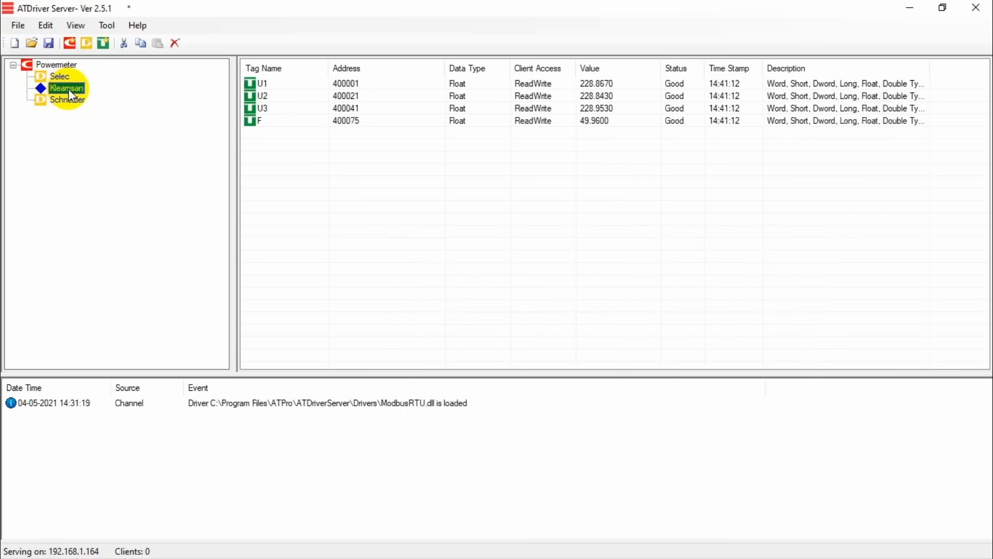
left_click(333, 86)
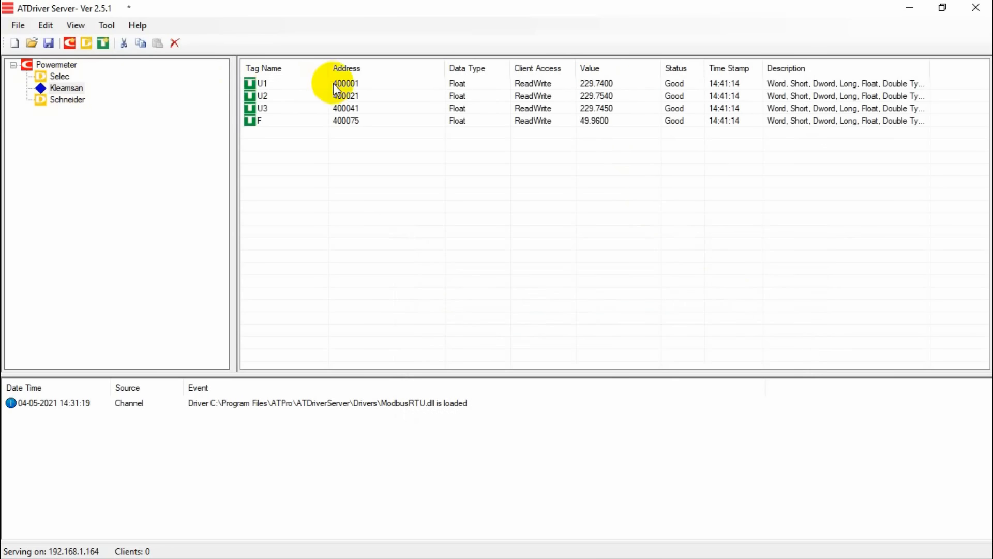
left_click(332, 97)
left_click(333, 109)
left_click(335, 124)
left_click(335, 107)
left_click(333, 95)
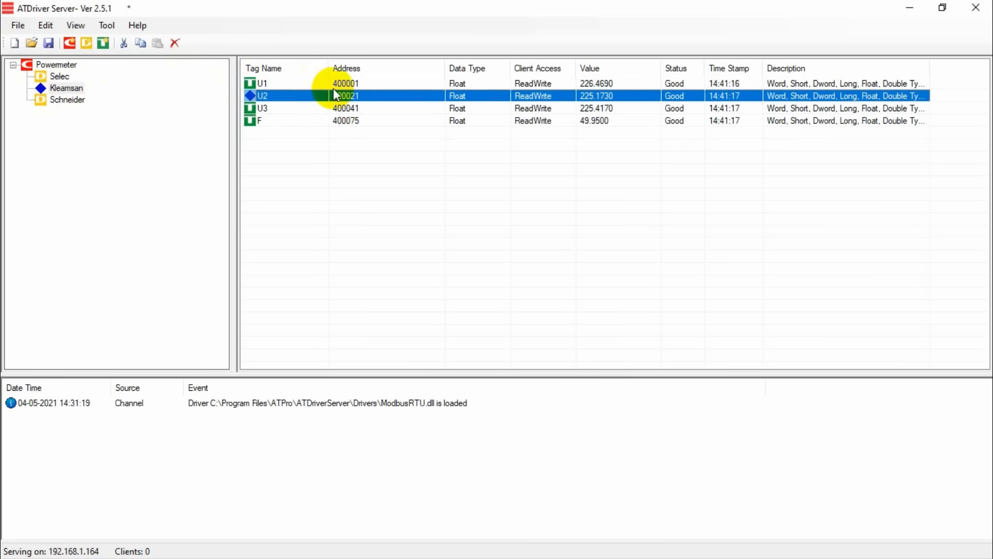
left_click(337, 82)
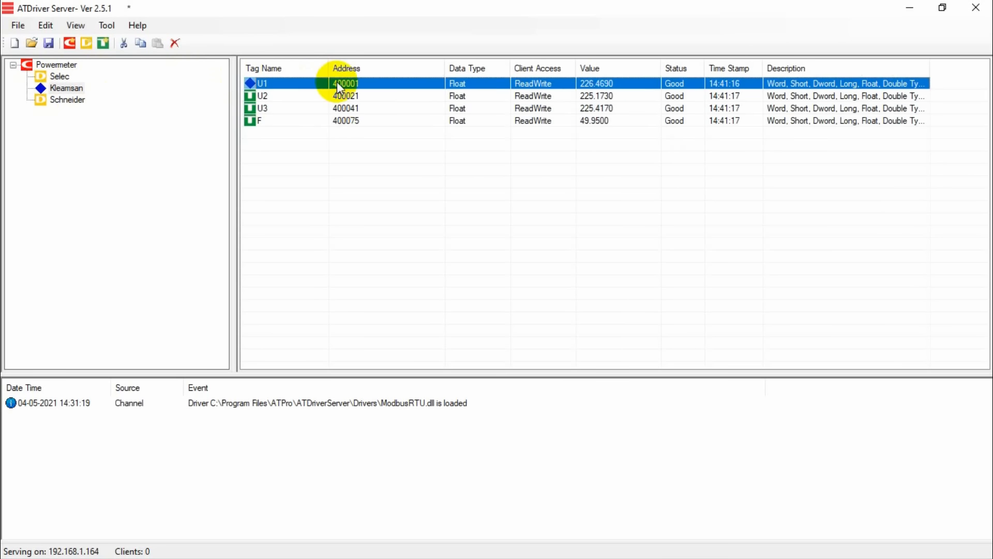
Step: Compare the tag lists and live values of the Selec, Kleamsan and Schneider devices, ending on Selec
left_click(64, 77)
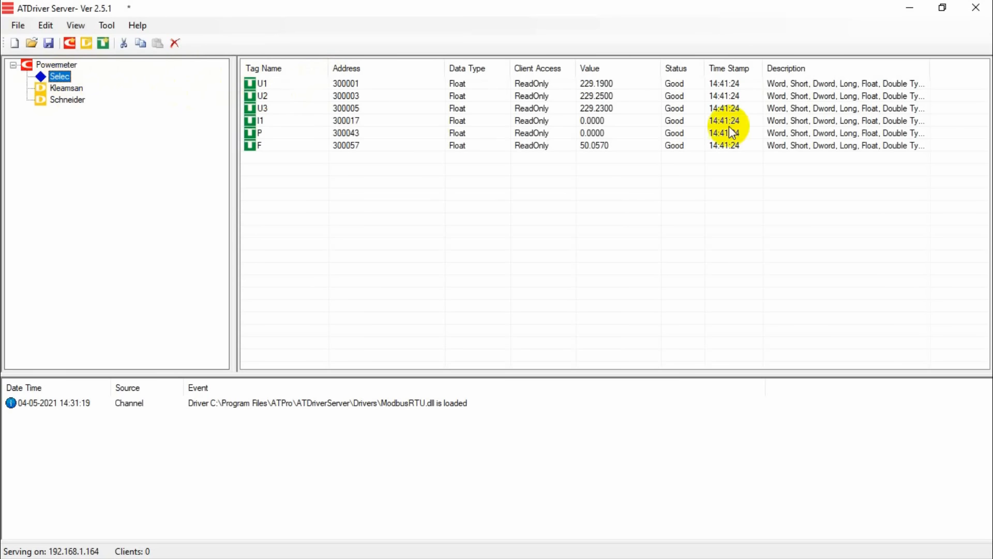
left_click(67, 89)
left_click(66, 100)
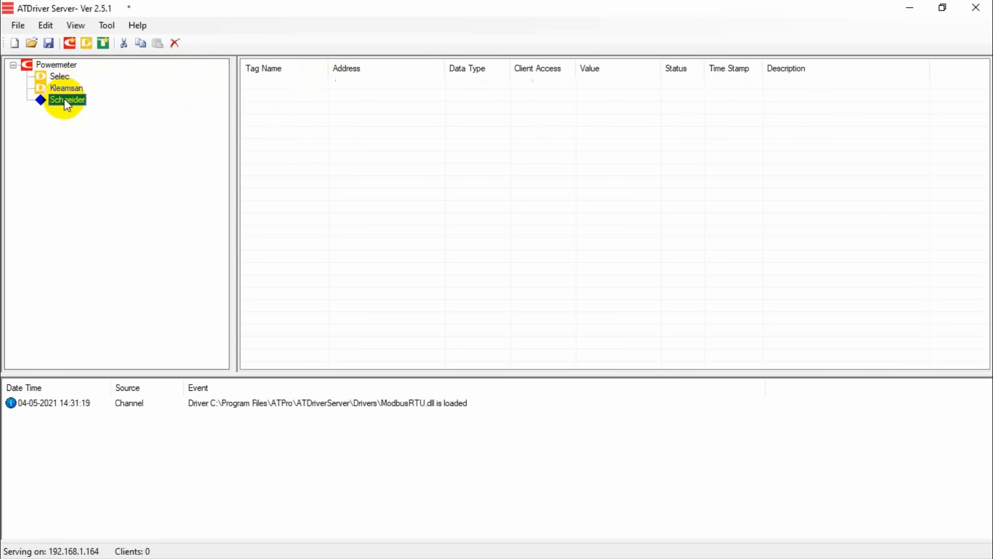
left_click(61, 77)
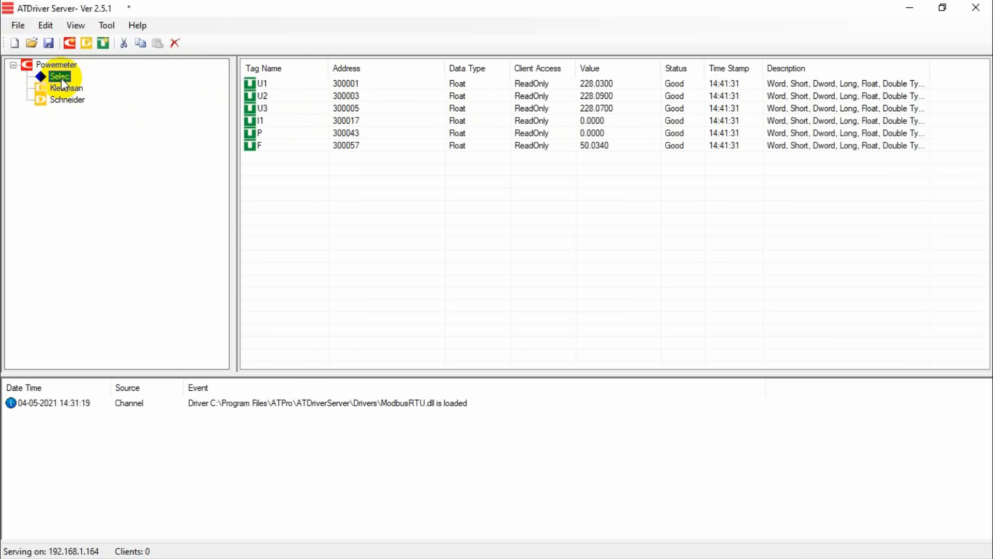
Step: Search Windows for "itag" to find the iTagBuilder app
key("super")
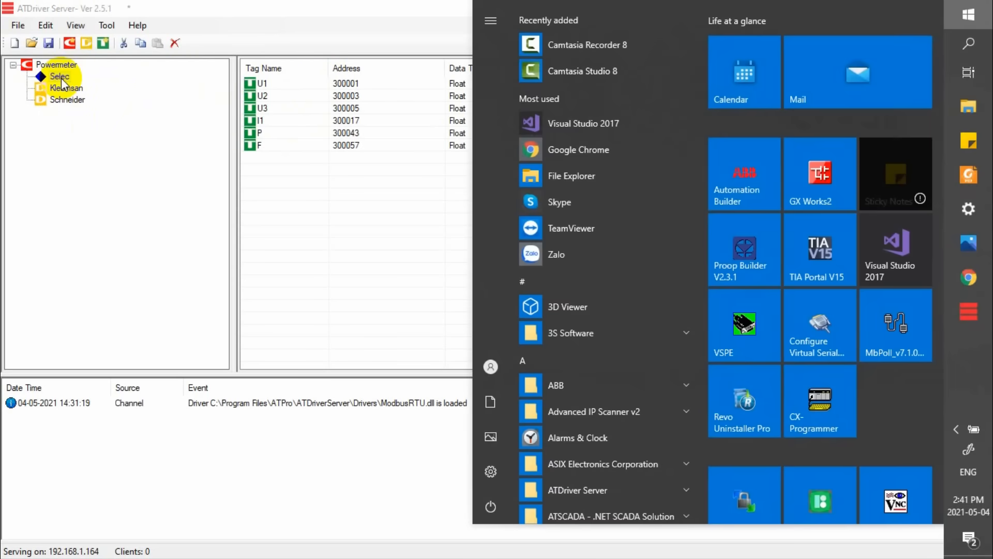
type("itag")
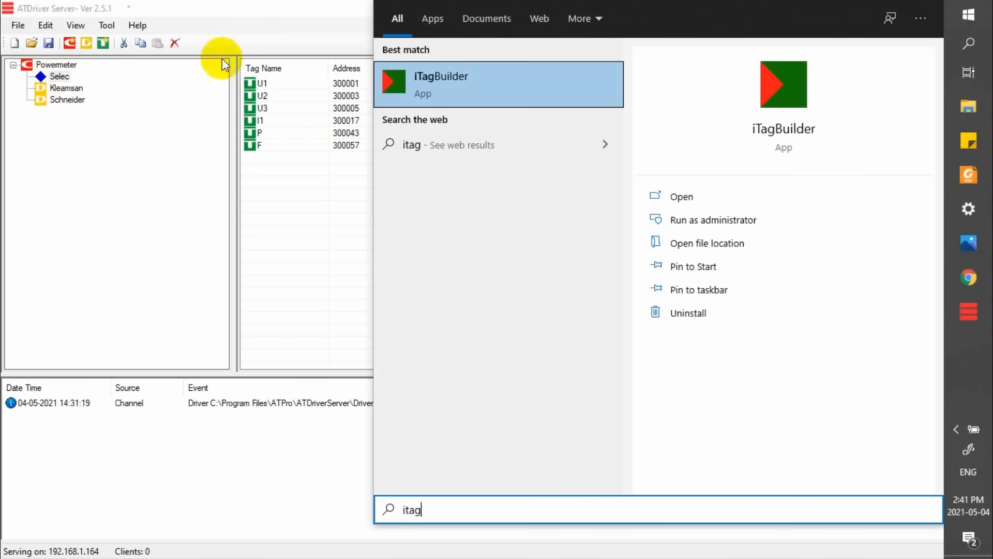
Step: Open iTagBuilder and start a new project, clearing the previous project cache
left_click(466, 78)
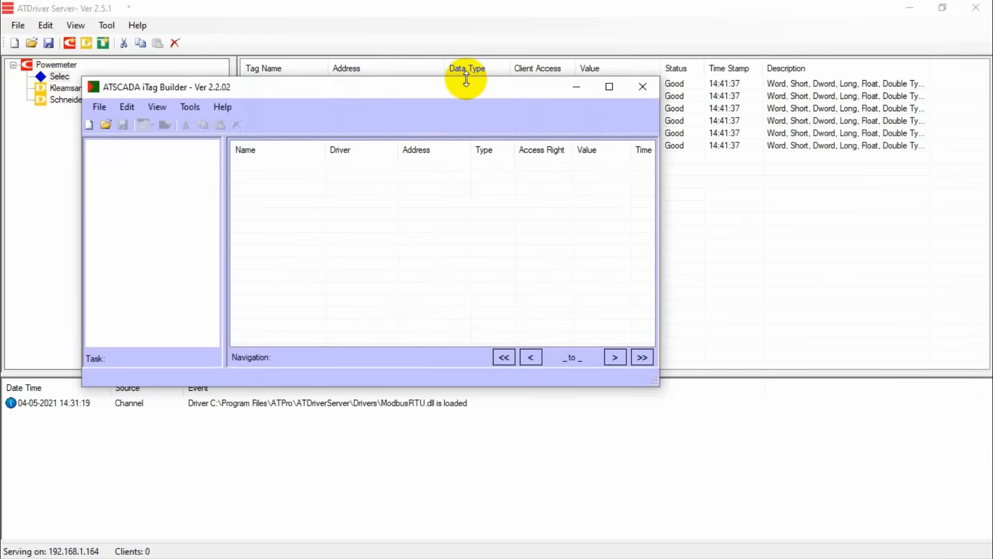
left_click(89, 125)
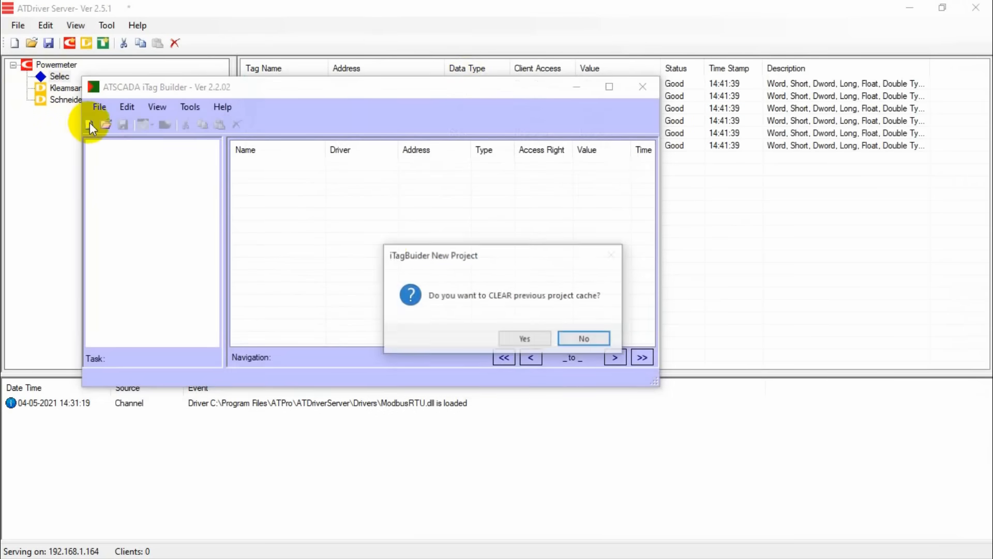
left_click(523, 337)
Step: Add a driver named AT to the driver list using ATDriverClient.dll
type("AT")
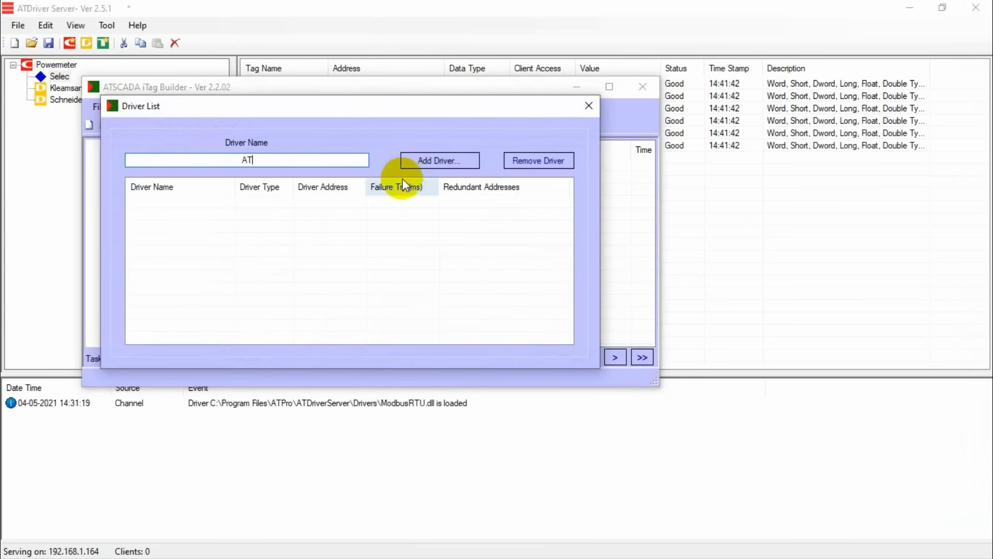
left_click(430, 161)
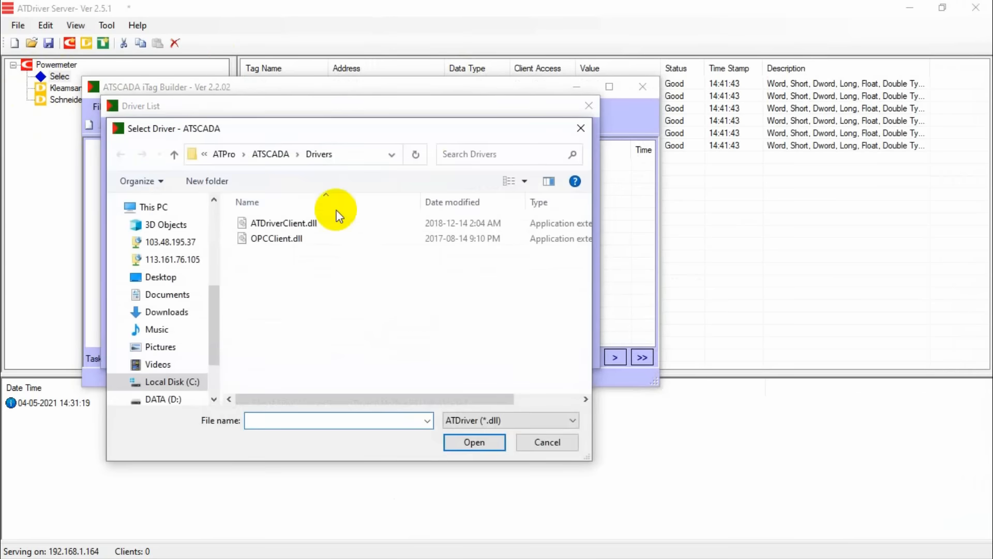
left_click(311, 223)
left_click(474, 442)
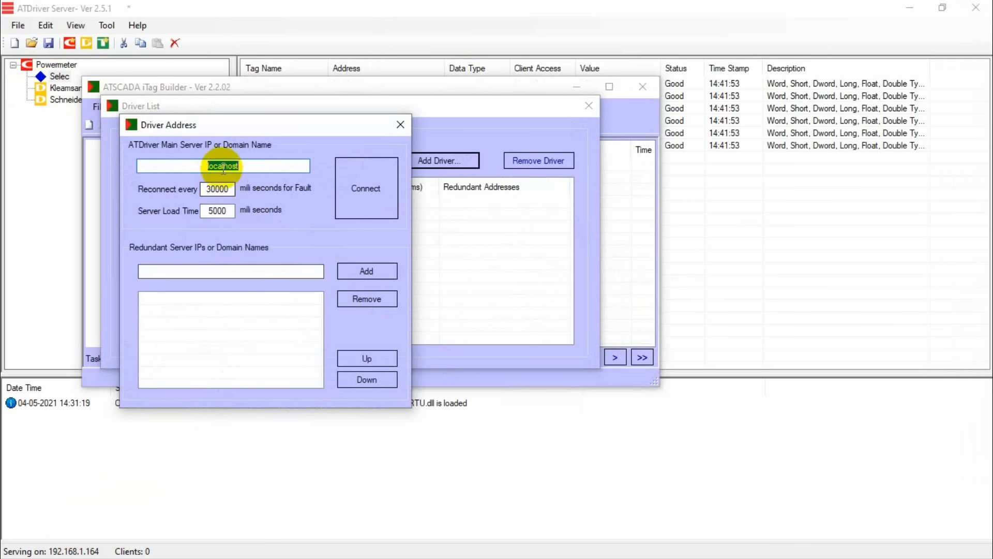
Step: Connect the AT driver to main server 192.168.1.164 and close the driver list
left_click(245, 165)
left_click_drag(245, 166, 198, 171)
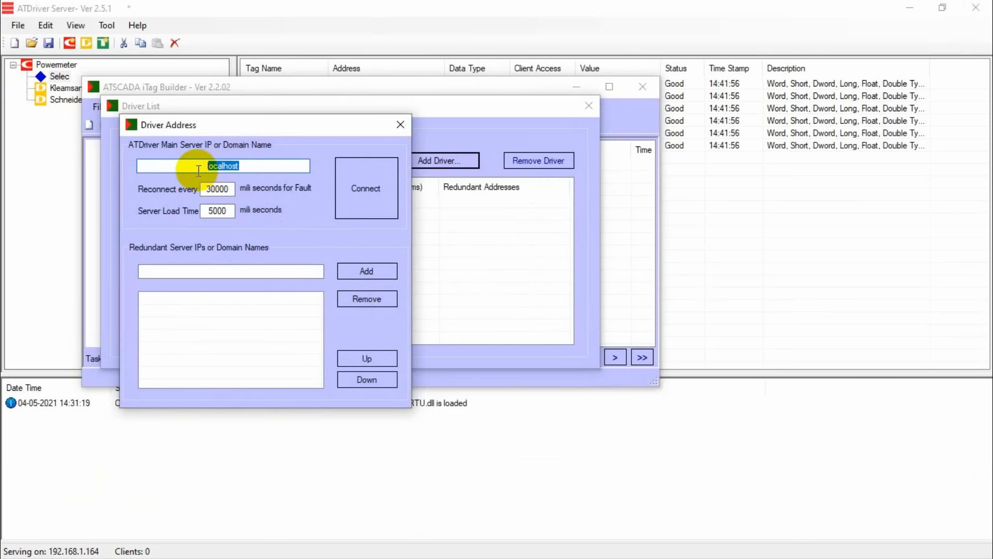
type("192.168.1.164")
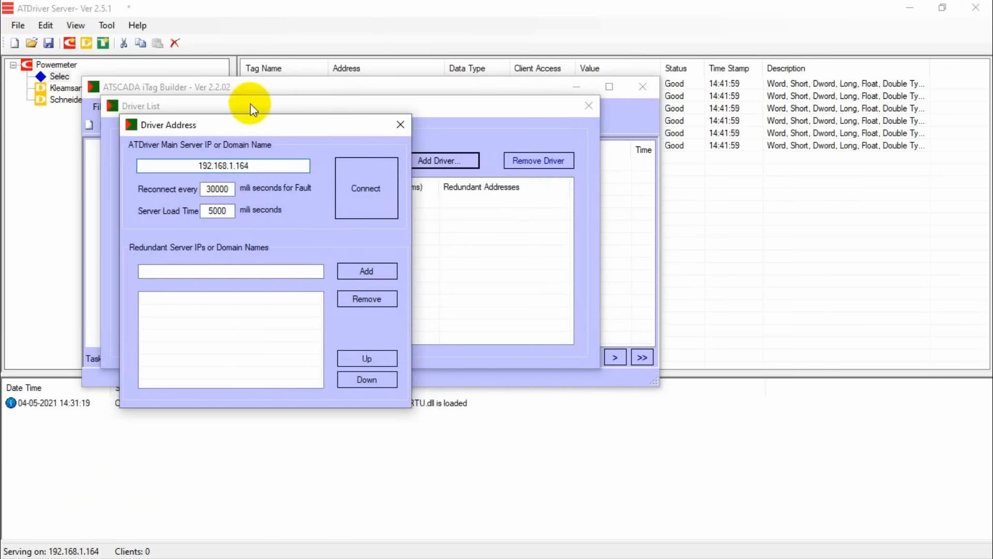
left_click(345, 187)
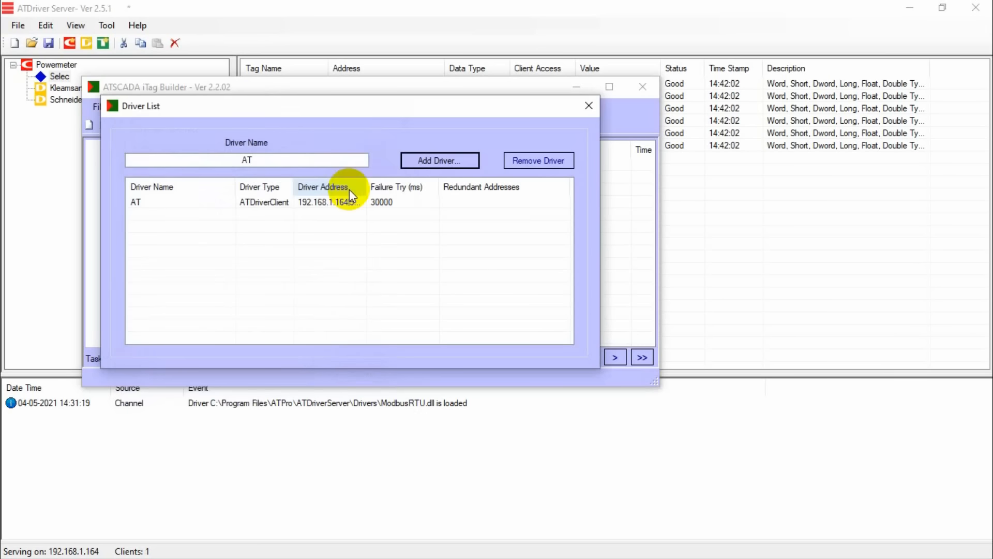
left_click(597, 106)
Step: Import all Powermeter tags from the AT driver into the tag project
left_click(190, 106)
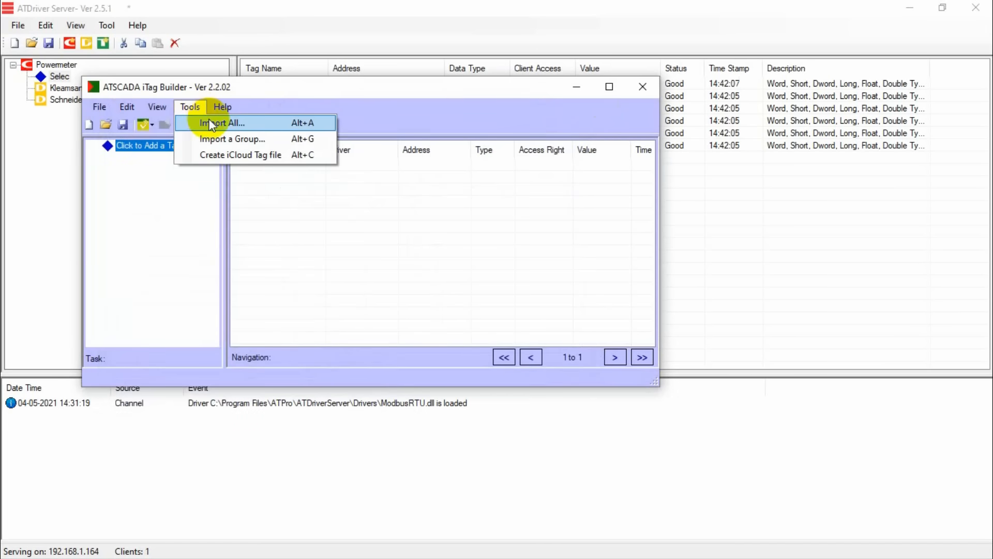
left_click(212, 123)
left_click(217, 194)
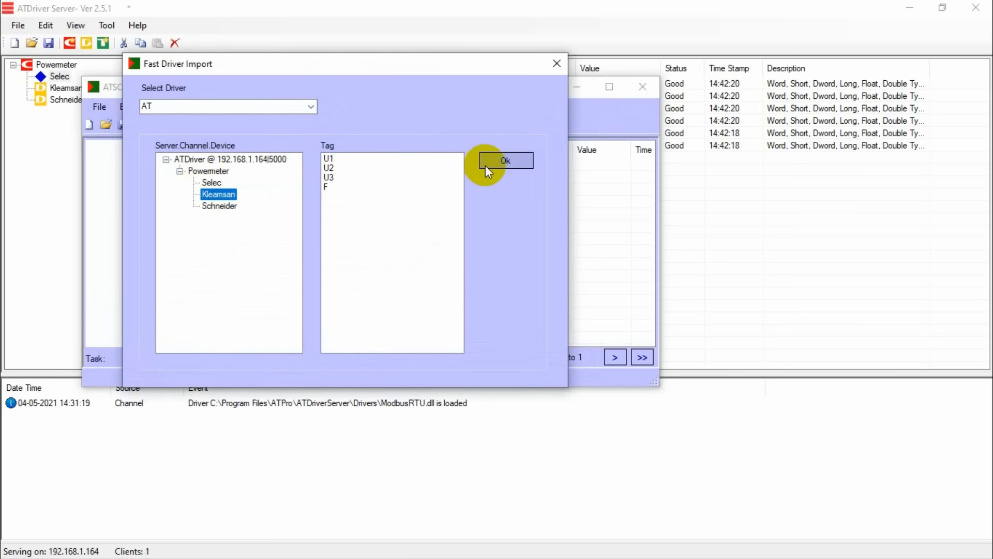
left_click(499, 161)
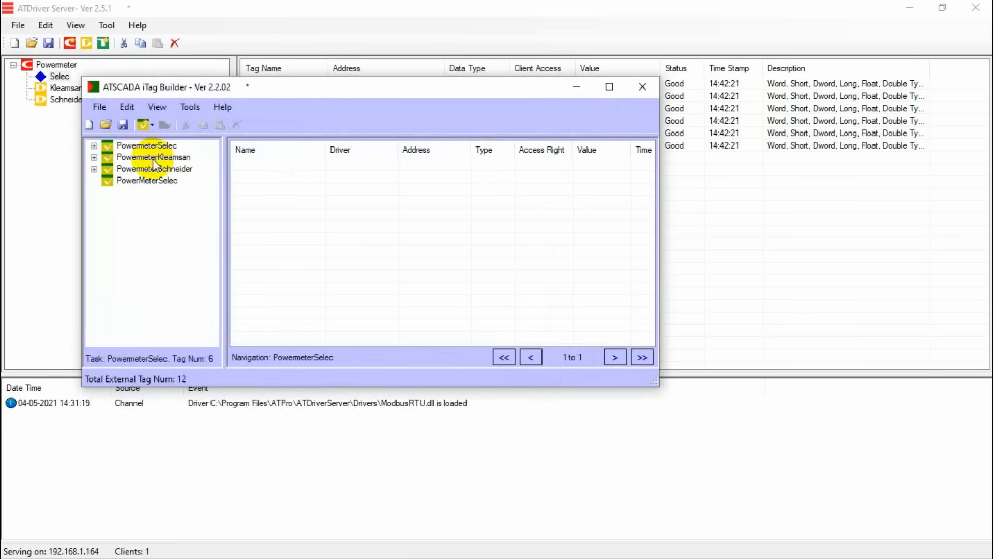
Step: Examine the tags in each imported power meter task and in the PowerMeterSelec task
left_click(147, 180)
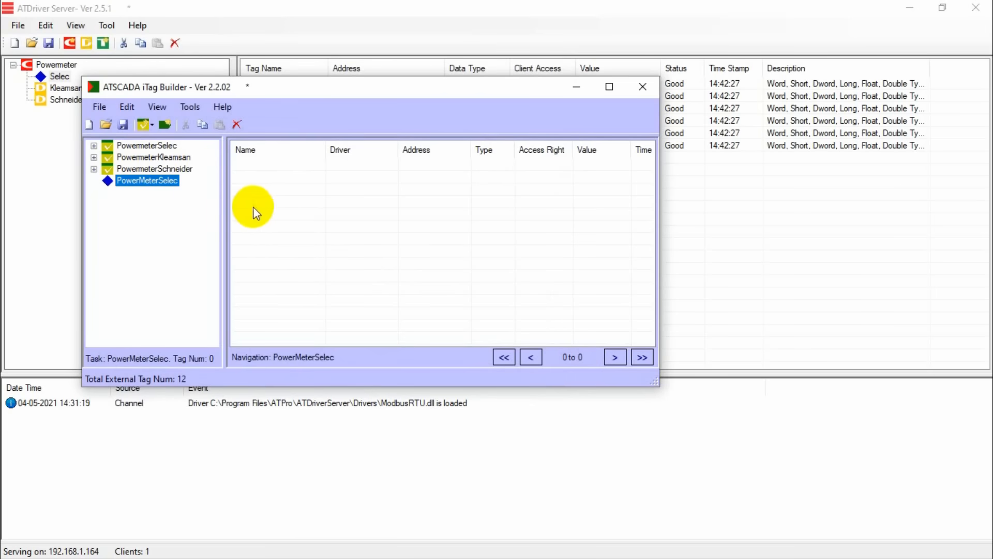
left_click(147, 145)
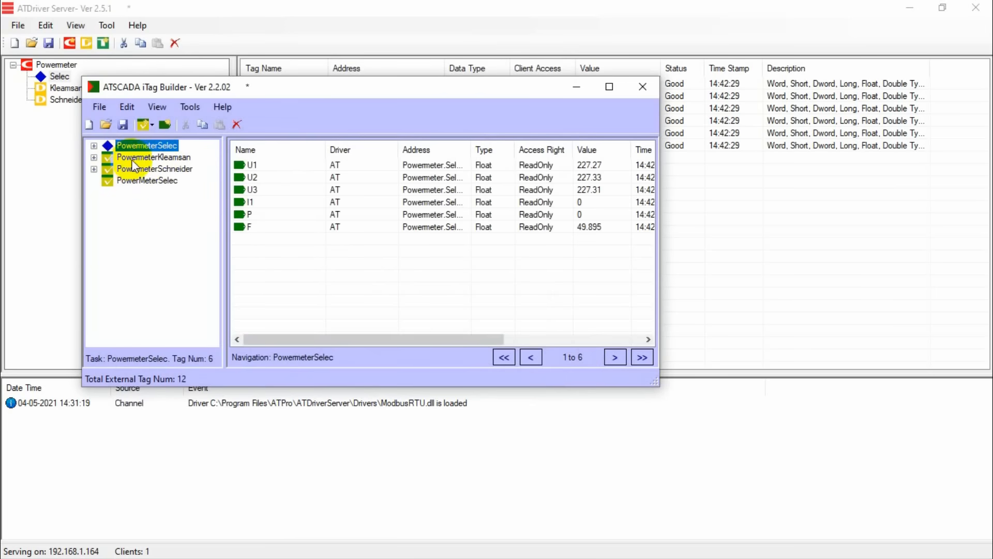
left_click(133, 157)
left_click(135, 168)
left_click(138, 181)
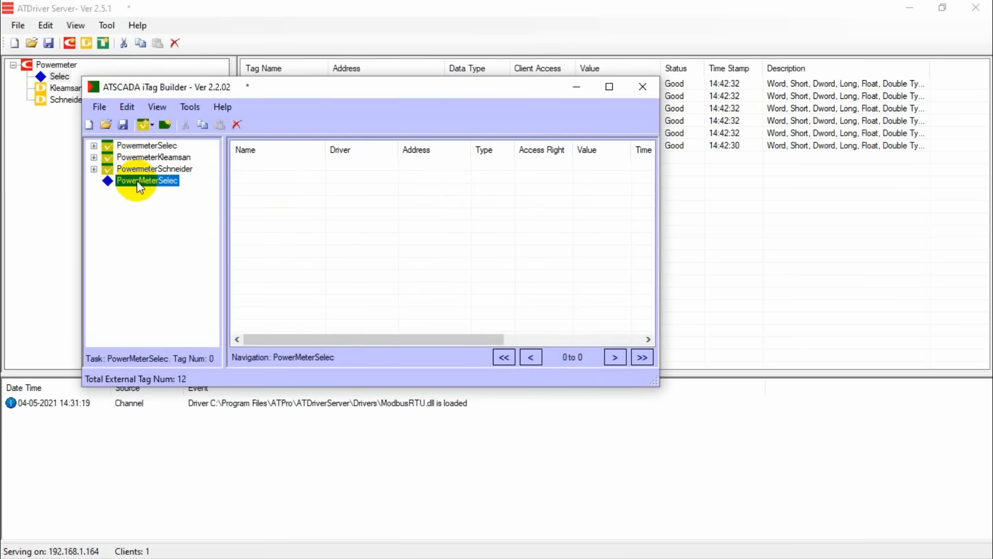
left_click(94, 169)
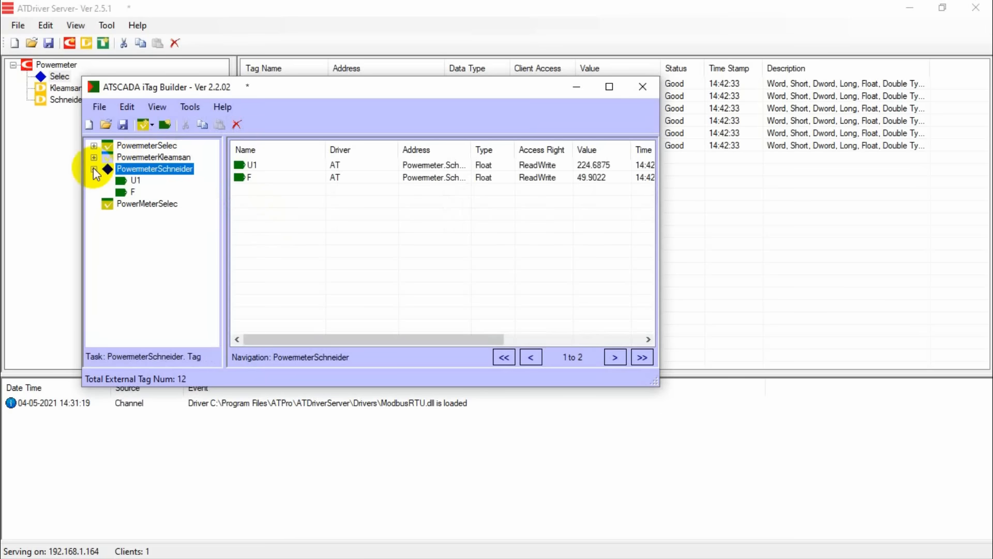
left_click(93, 169)
Step: Delete the empty PowerMeterSelec task at the end of the task tree
left_click(122, 183)
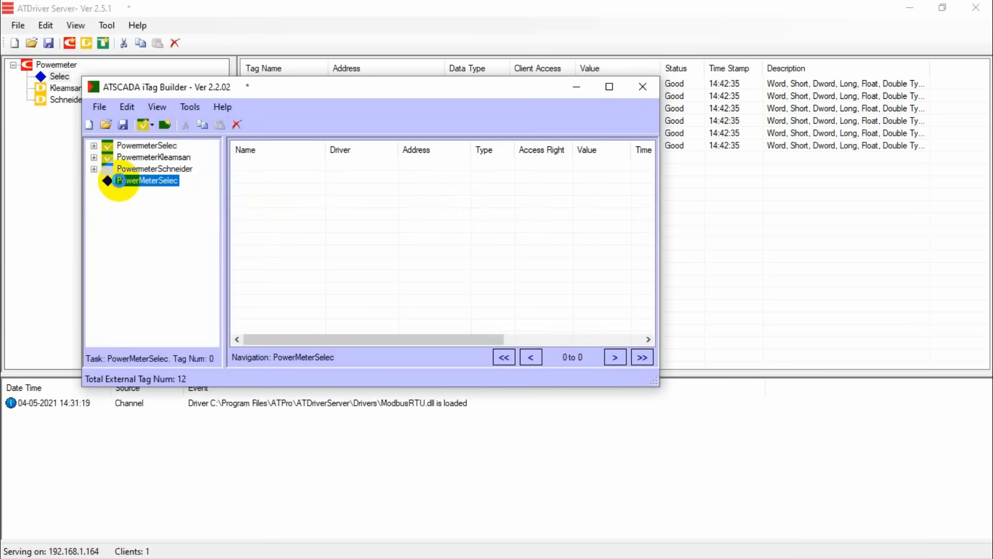
key("Delete")
left_click(519, 330)
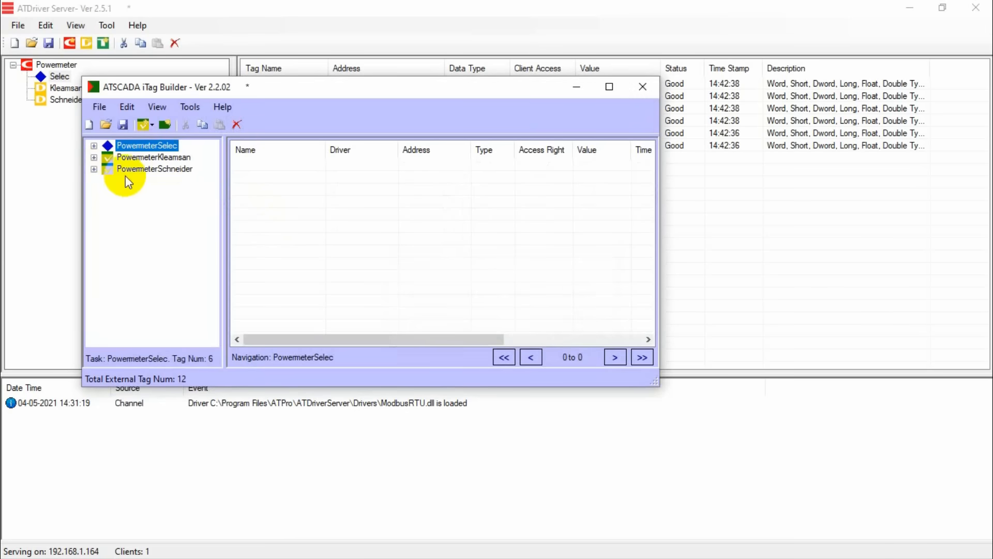
Step: Review the tags and live values of the PowermeterSelec, PowermeterKleamsan and PowermeterSchneider tasks
left_click(130, 159)
left_click(94, 147)
left_click(95, 147)
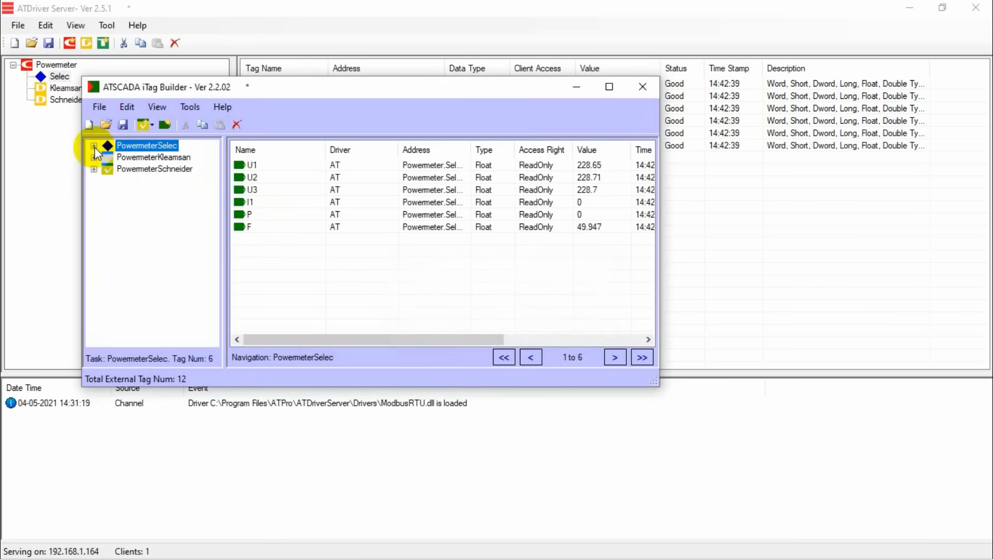
left_click(95, 156)
left_click(94, 157)
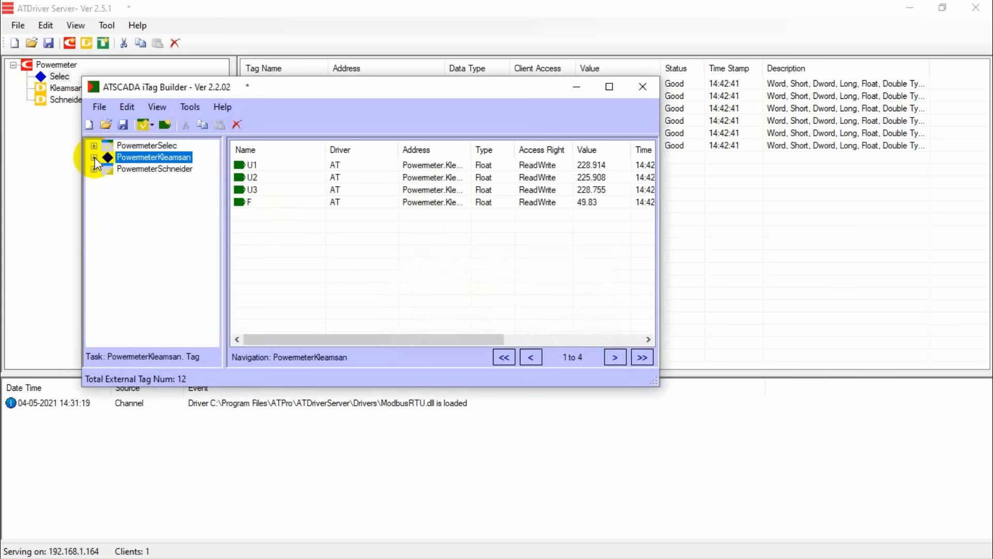
left_click(93, 169)
left_click(132, 181)
left_click(129, 191)
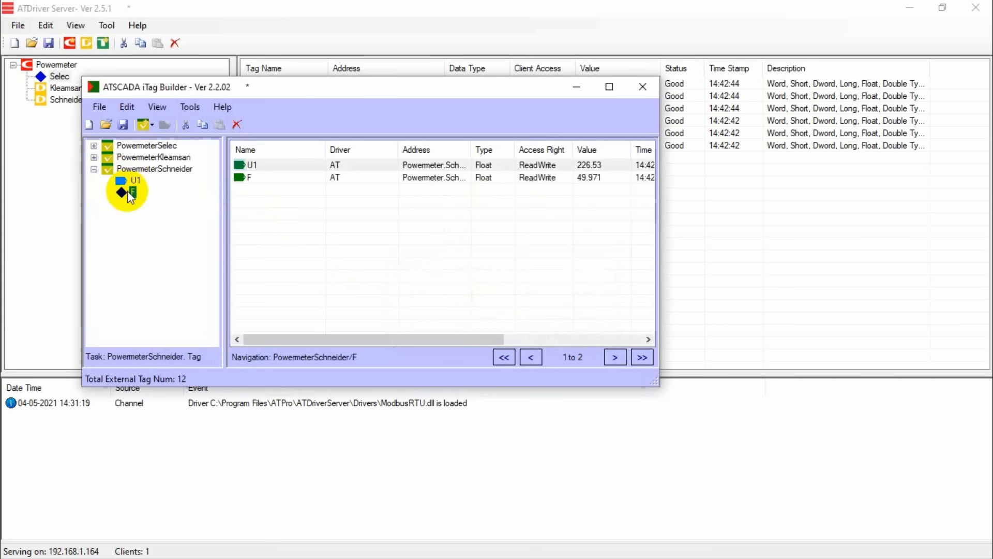
left_click(131, 168)
left_click(132, 157)
left_click(134, 145)
Step: Register the project, saving its tag file as Power in the Project Files folder
left_click(95, 109)
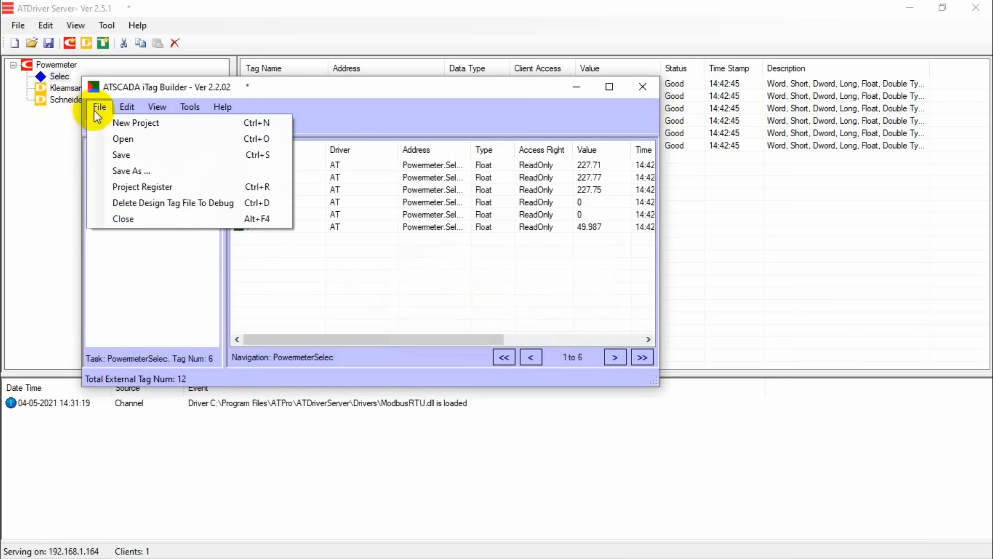
left_click(159, 193)
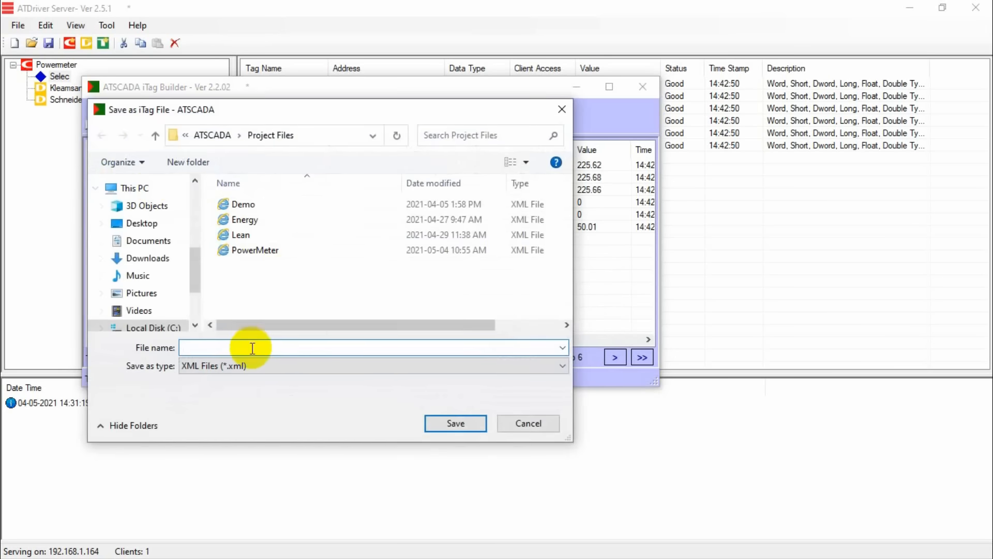
type("Power")
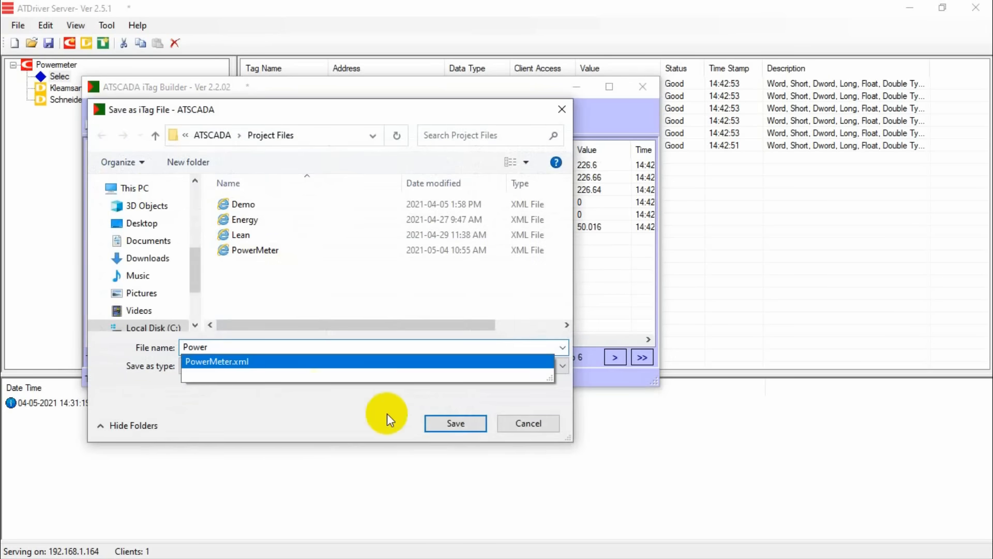
left_click(455, 422)
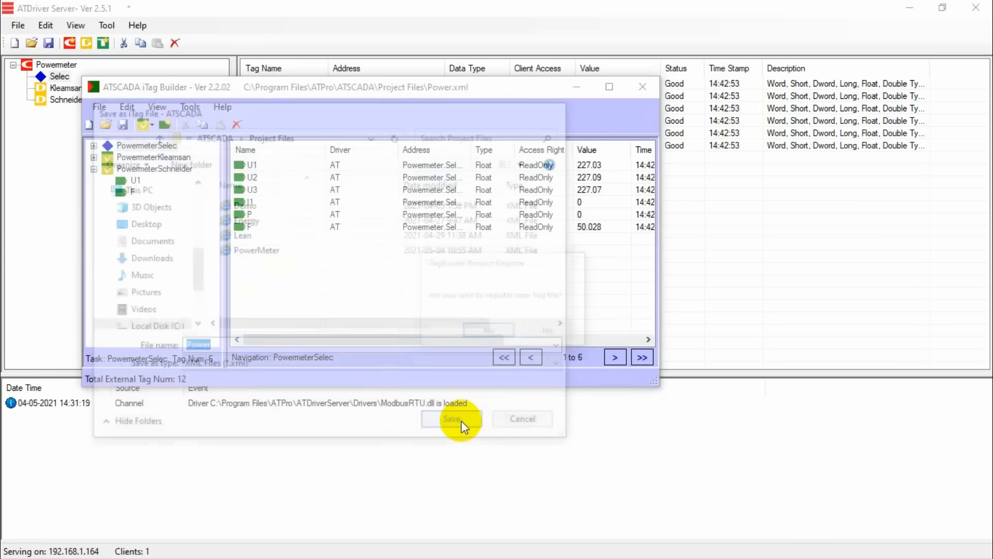
left_click(493, 330)
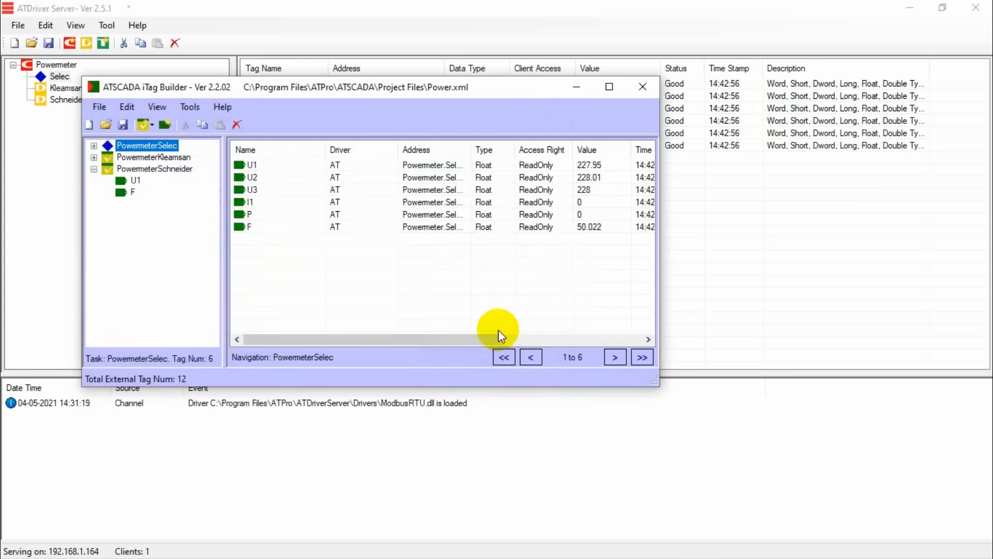
Step: Minimize iTag Builder and launch Visual Studio 2017
left_click(576, 83)
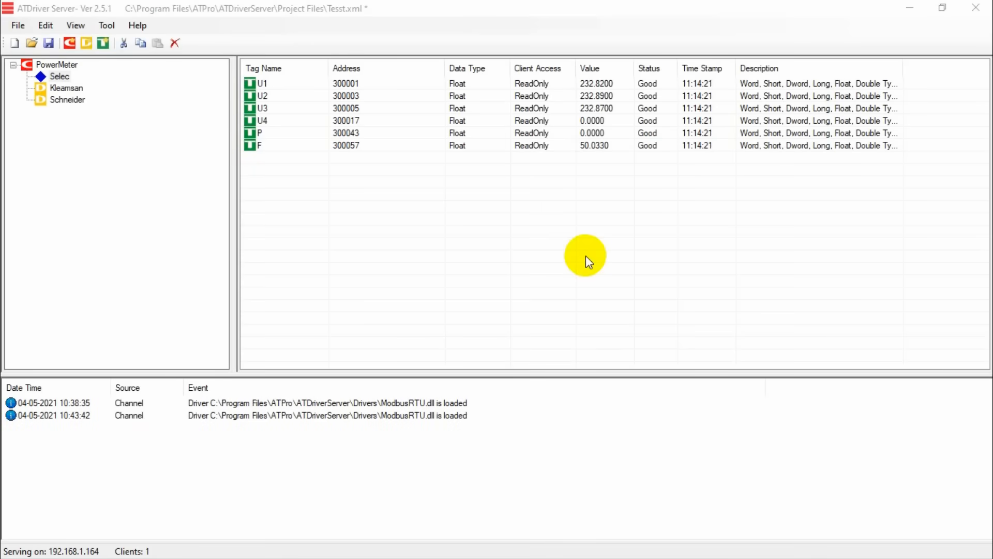
key("super")
type("vis")
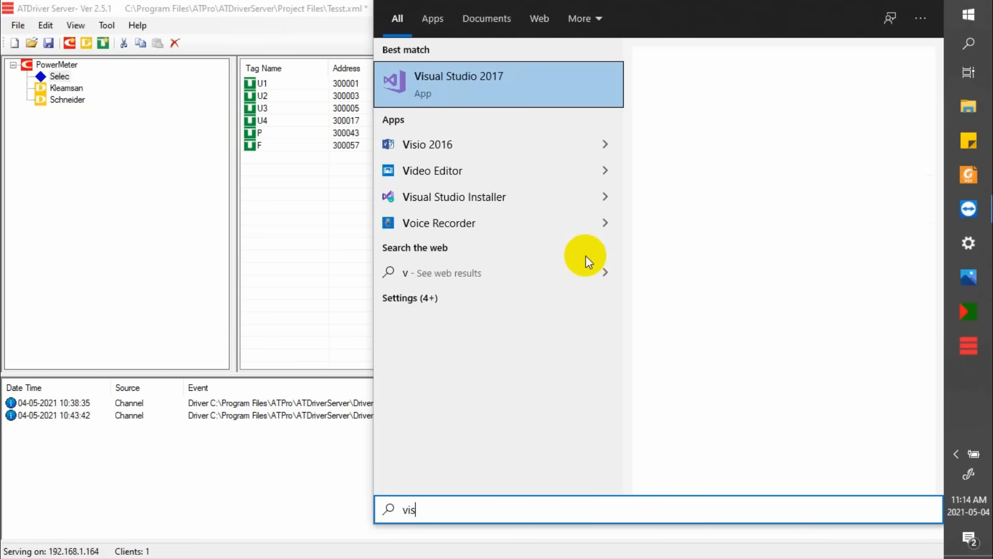
type("ual")
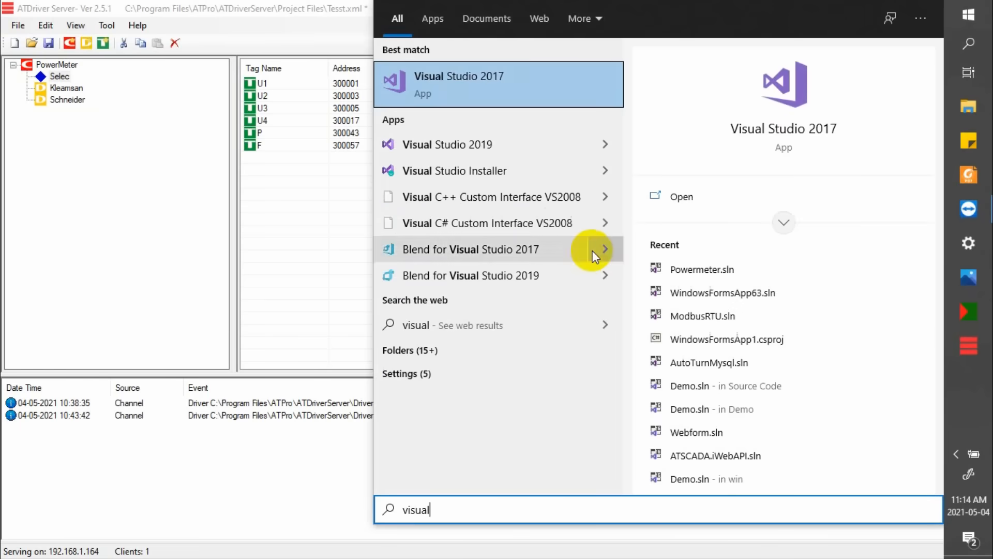
left_click(503, 76)
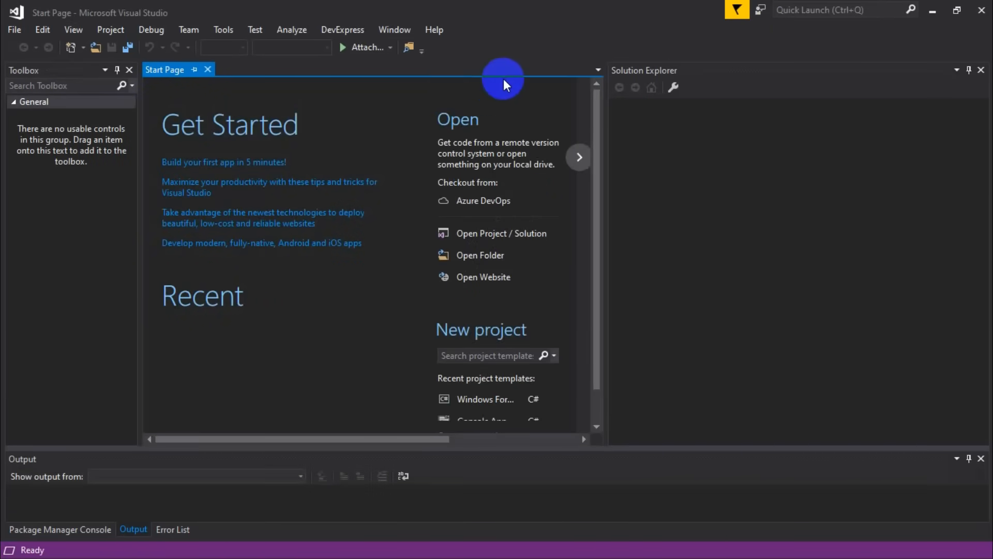
Step: Create a Visual C# Windows Forms App (.NET Framework) project named HDPowerMeter
left_click(14, 32)
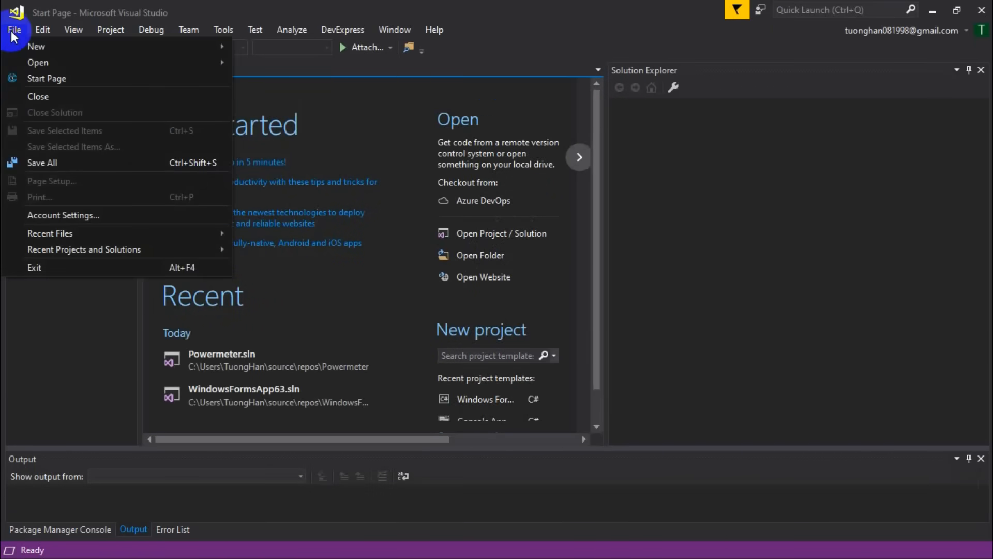
mouse_move(36, 46)
left_click(257, 47)
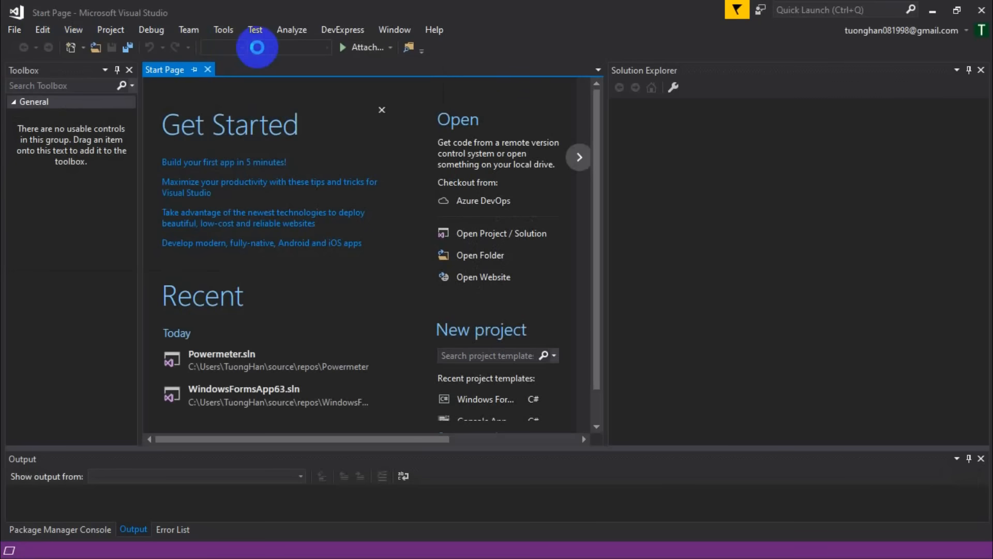
left_click(390, 207)
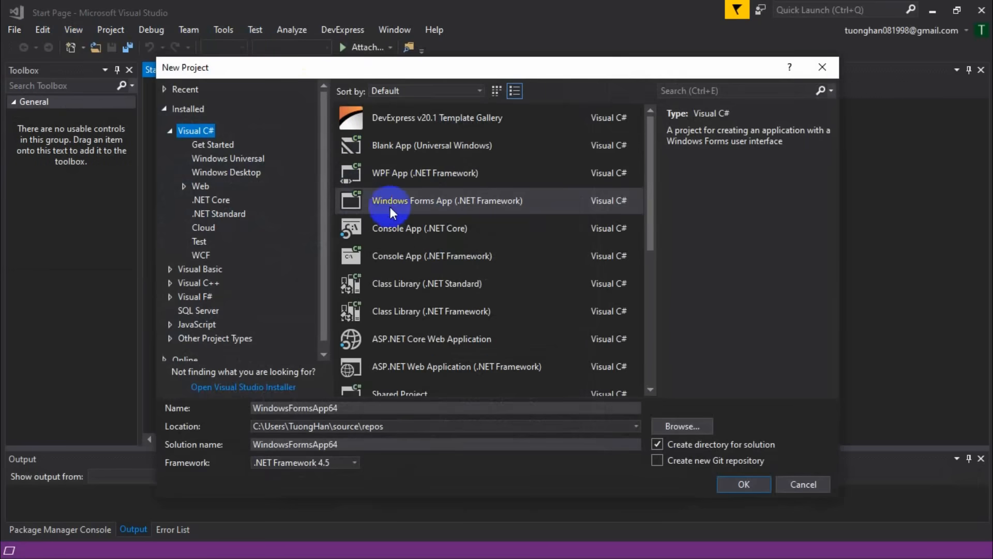
left_click(348, 408)
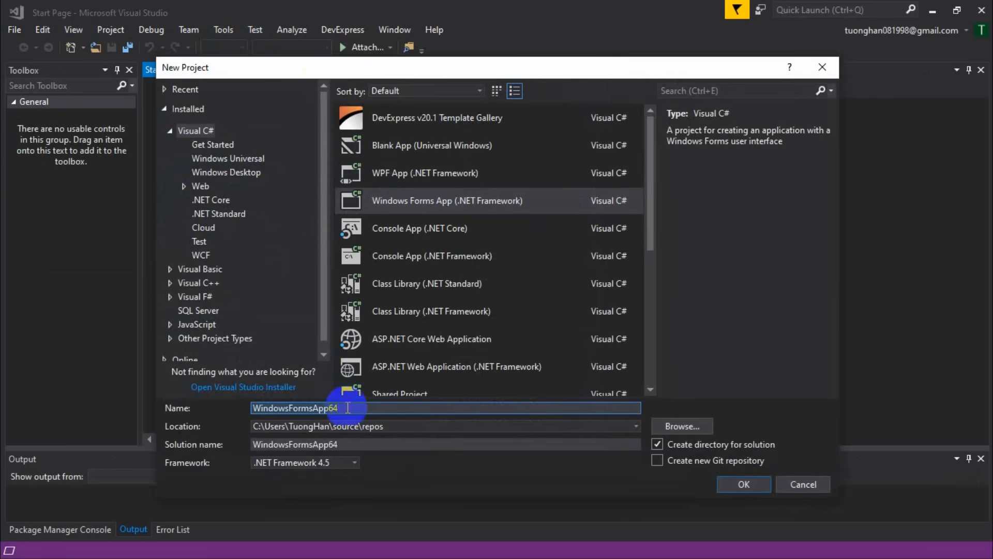
type("HDPowerMeter")
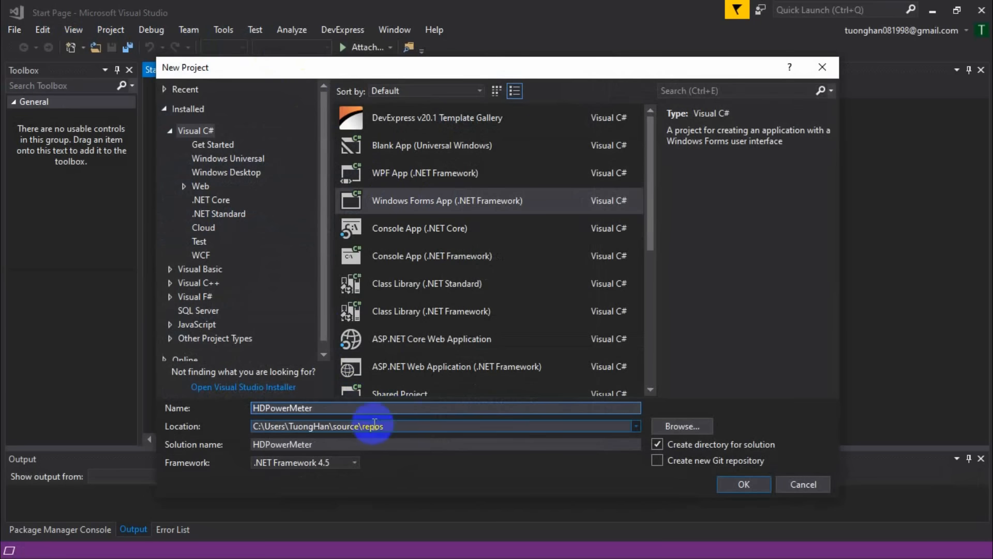
left_click(736, 483)
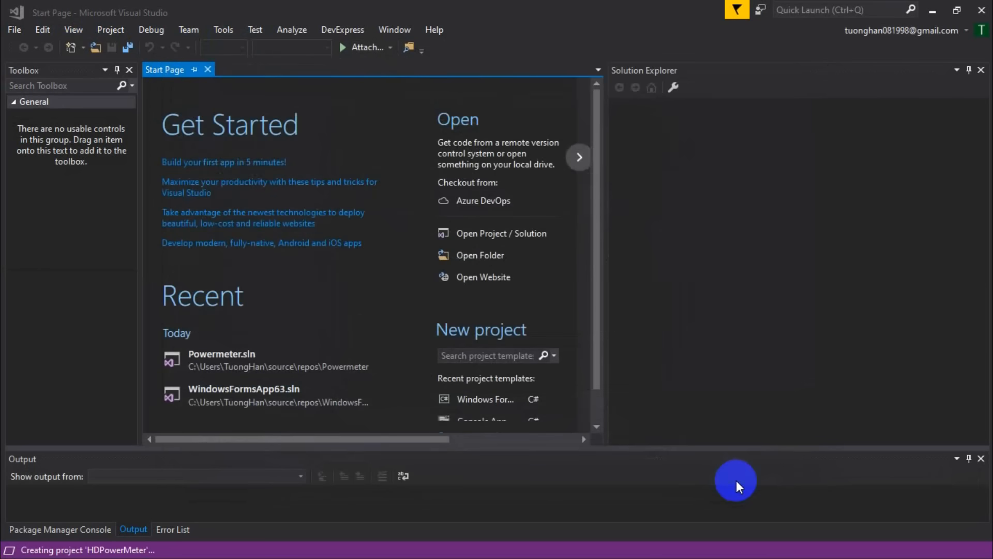
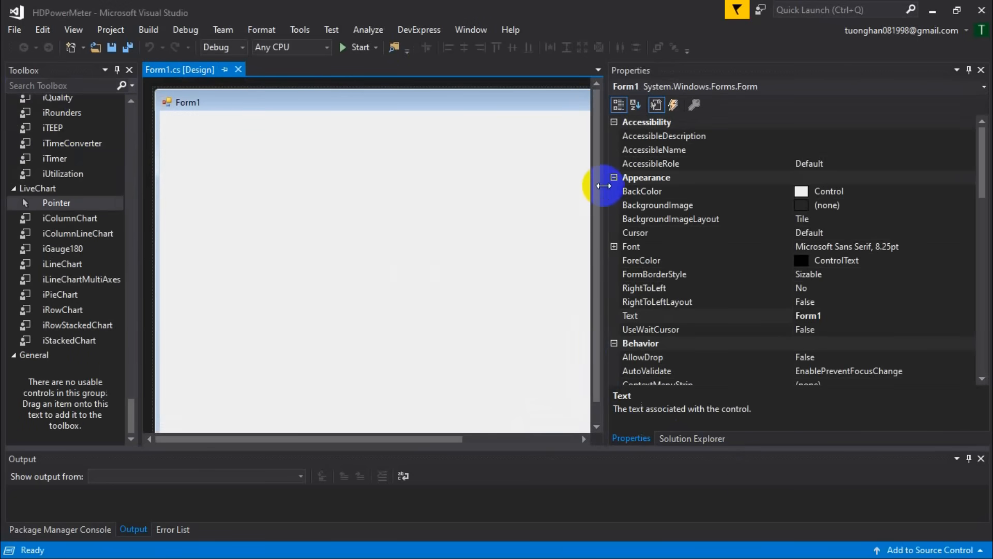
Step: Widen the form designer area and add an ATSCADA iDriver component to Form1
left_click_drag(603, 186, 713, 192)
left_click_drag(735, 191, 736, 191)
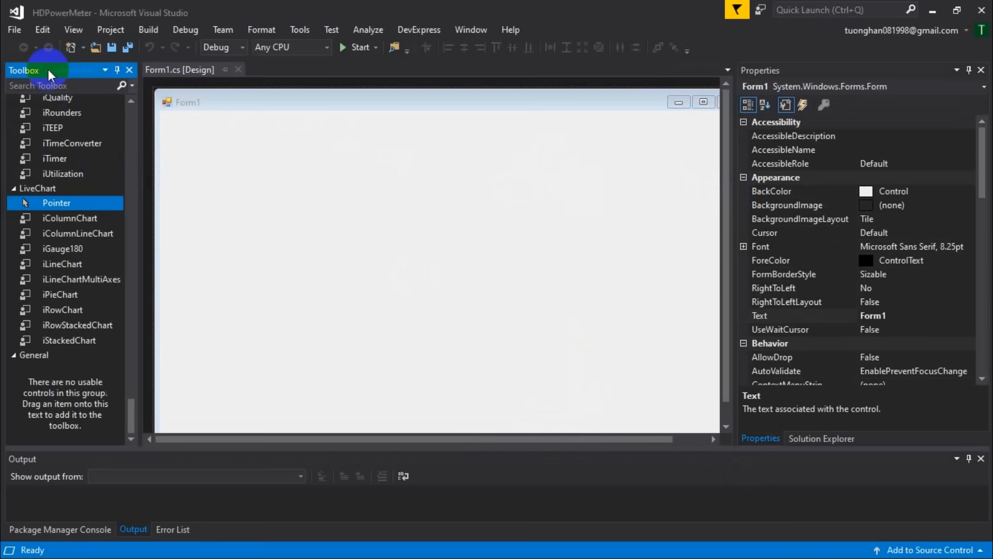
left_click(50, 86)
type("iD")
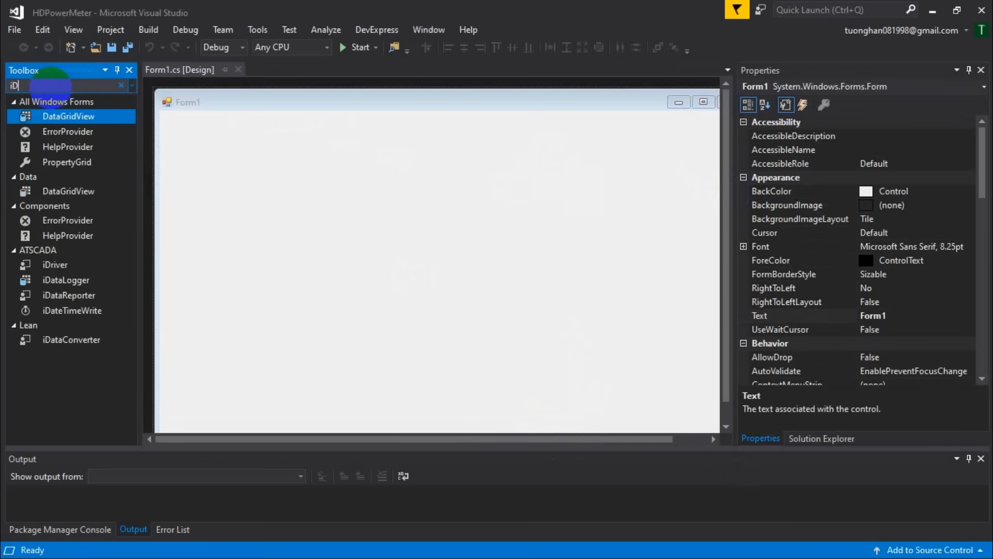
type("ri")
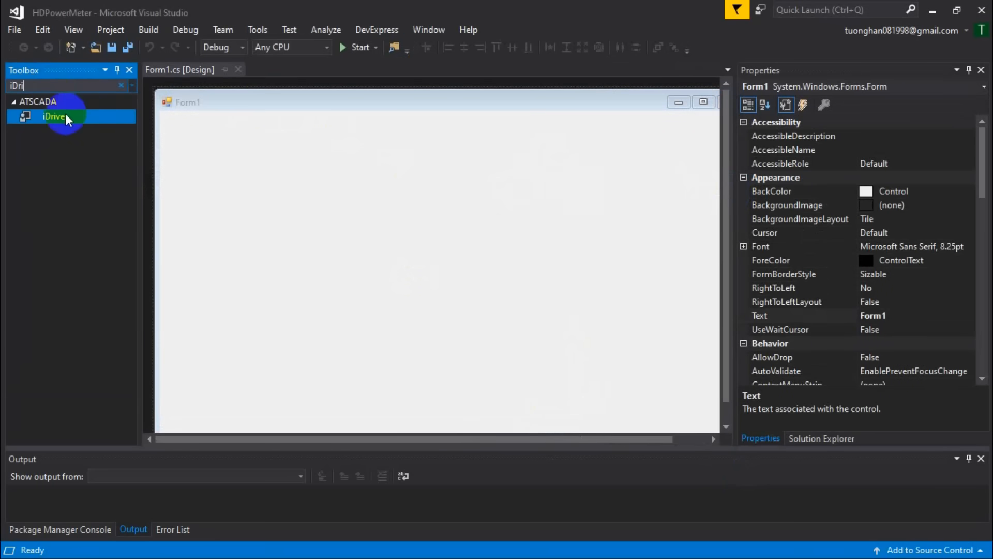
left_click_drag(66, 120, 314, 168)
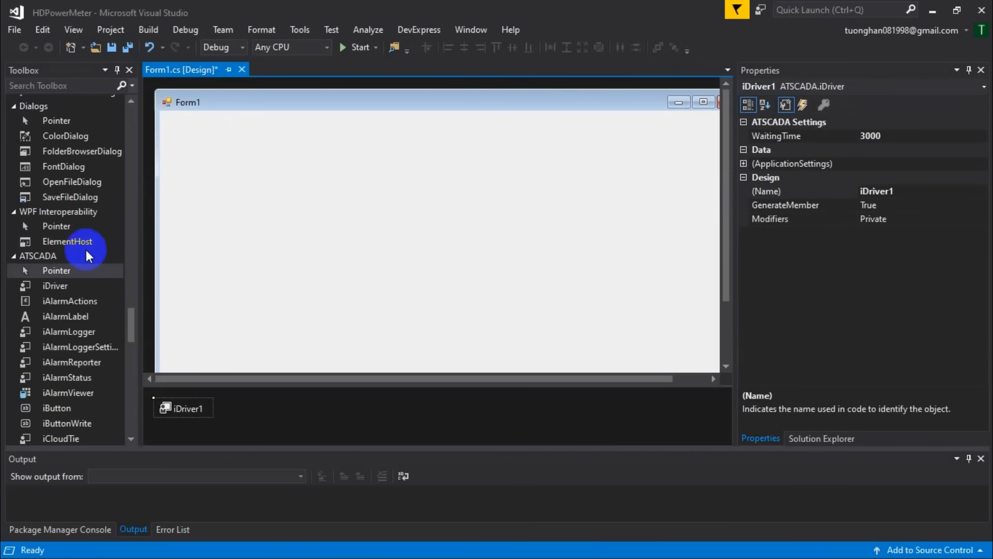
Step: Add a LiveChart iGauge180 control to Form1, about 207 x 144 in size and placed at about 36, 31
scroll(86, 251, "down", 4)
scroll(85, 255, "up", 4)
scroll(84, 255, "down", 6)
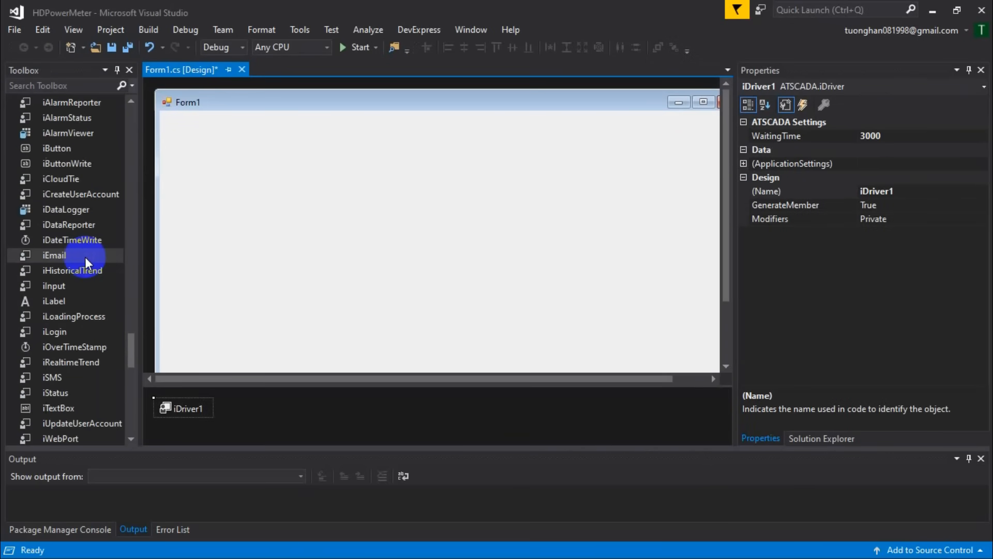
scroll(85, 257, "up", 2)
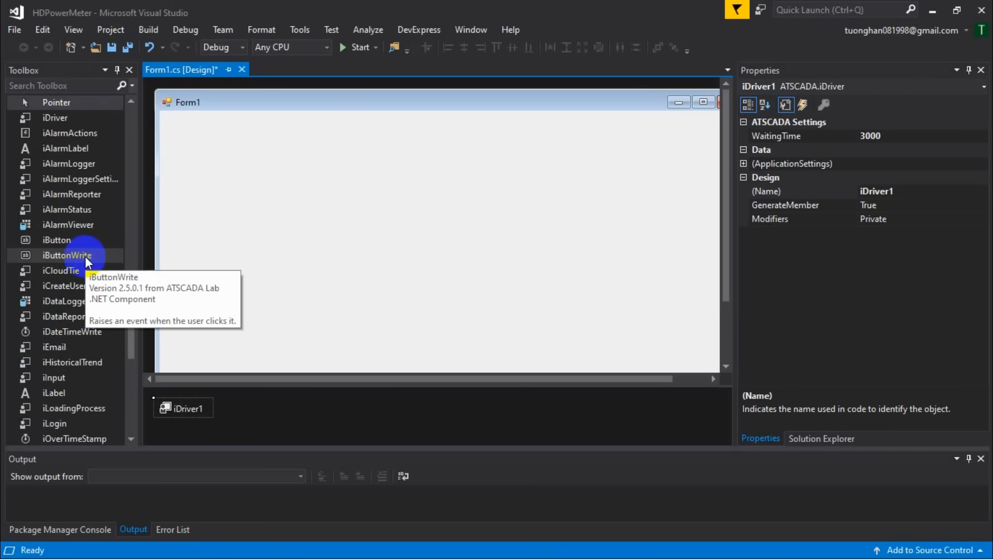
scroll(87, 261, "down", 4)
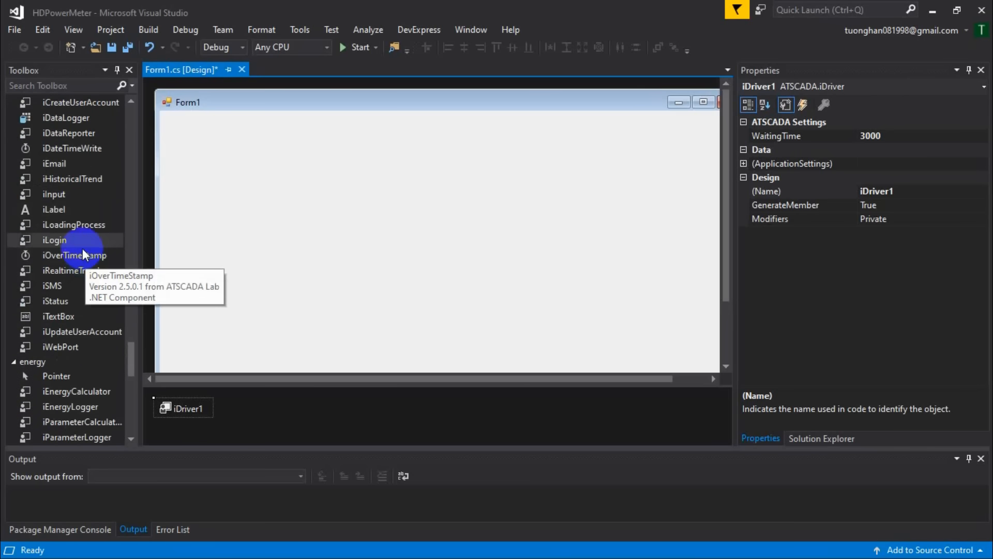
scroll(72, 227, "down", 4)
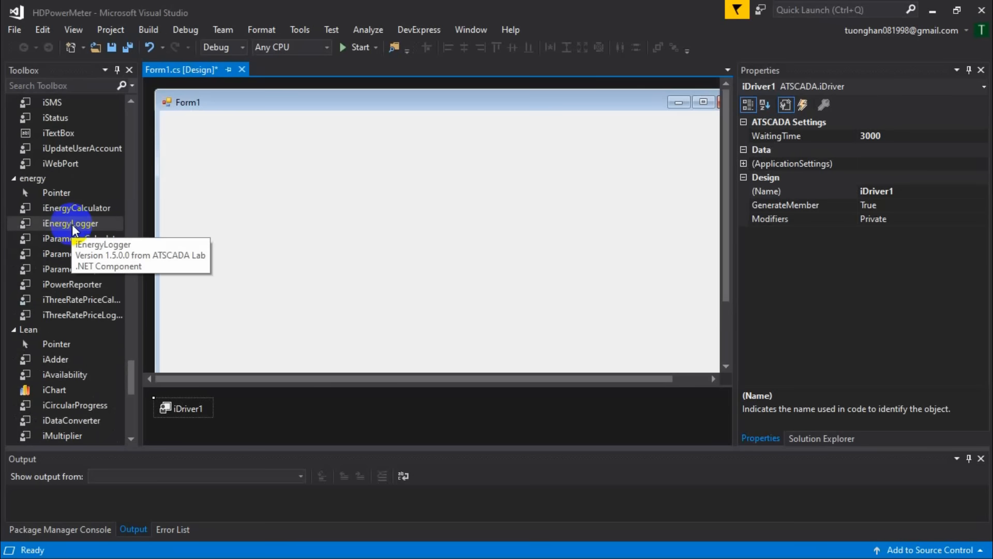
scroll(71, 227, "down", 4)
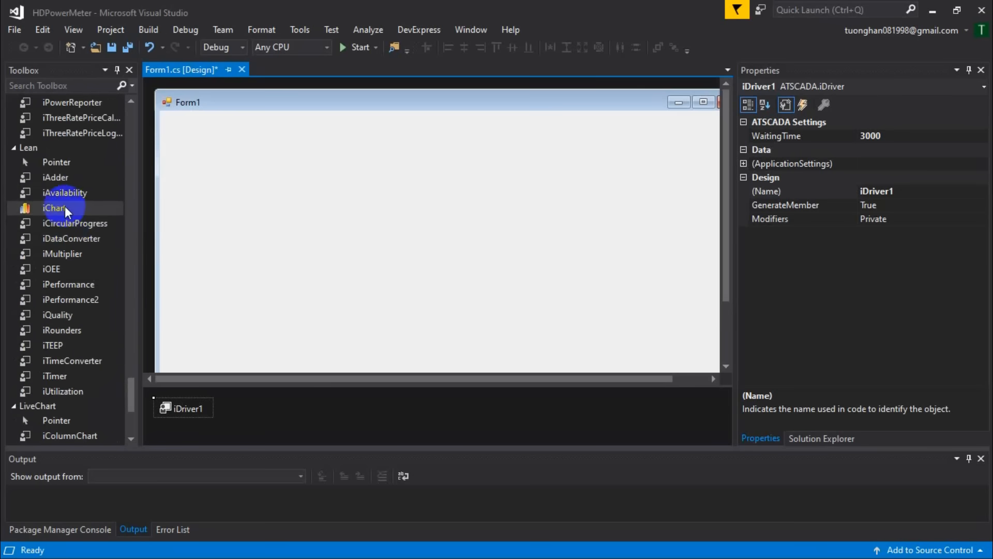
scroll(71, 229, "down", 5)
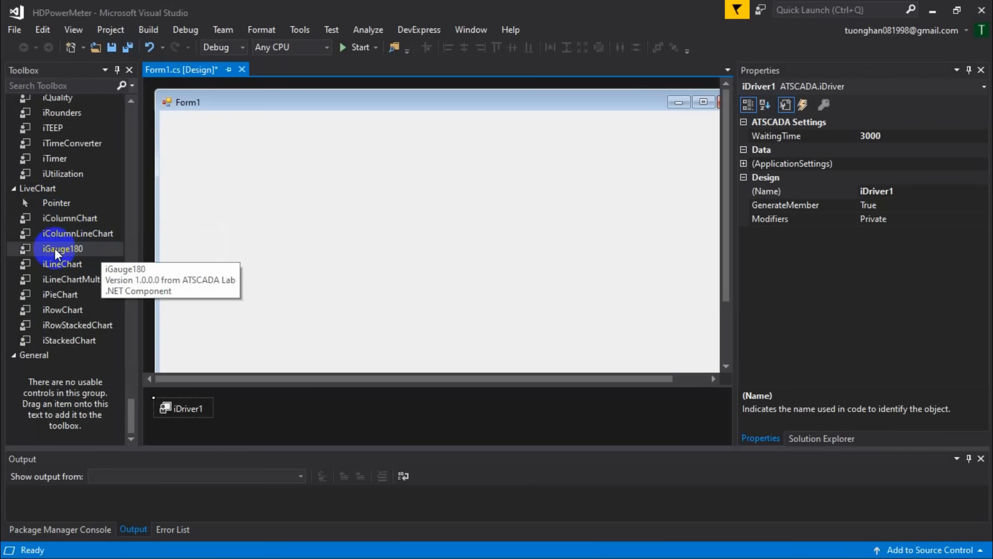
left_click_drag(51, 252, 209, 176)
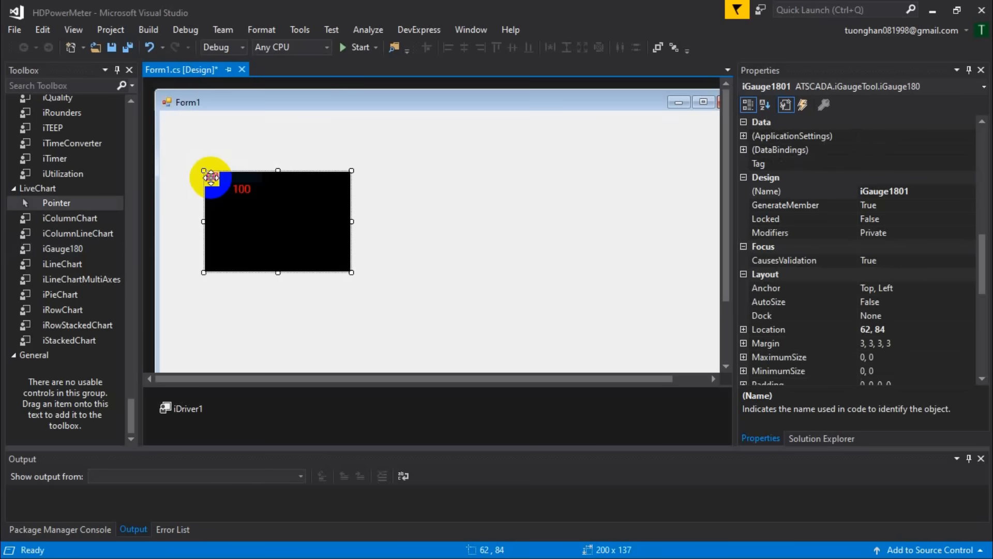
left_click_drag(352, 271, 357, 276)
left_click_drag(290, 211, 272, 173)
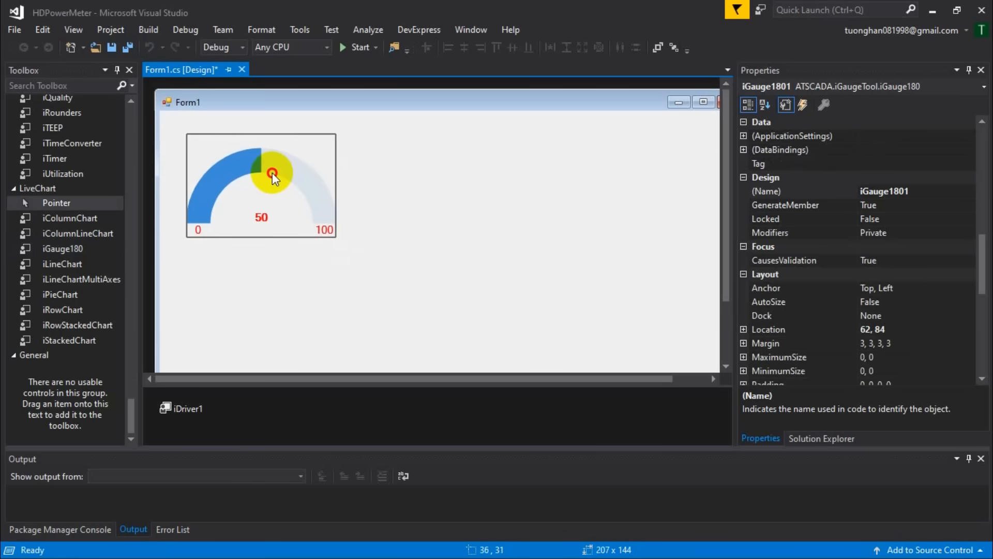
Step: Add references to LiveCharts.dll, LiveCharts.WinForms.dll and LiveCharts.Wpf.dll from the ATSCADA program folder to the HDPowerMeter project
left_click(827, 442)
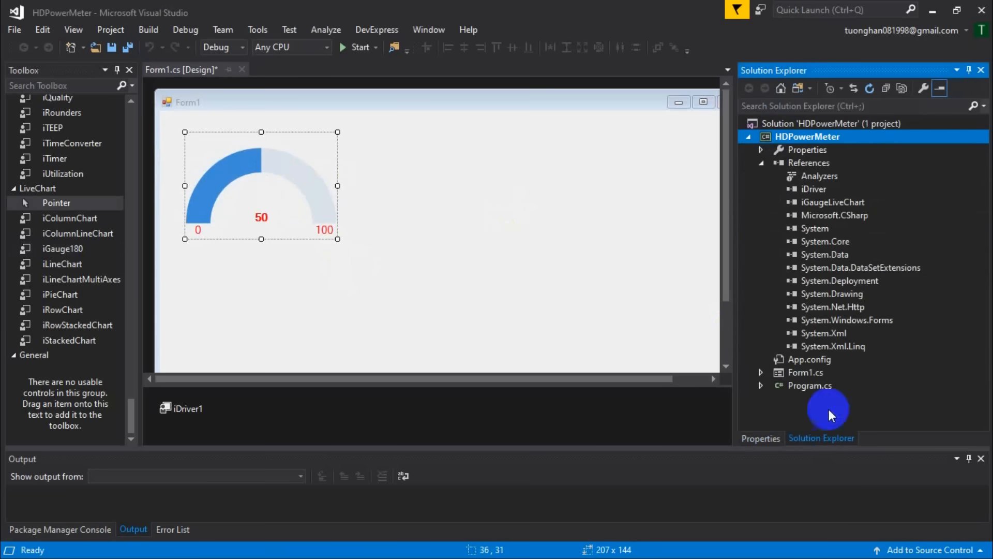
right_click(796, 163)
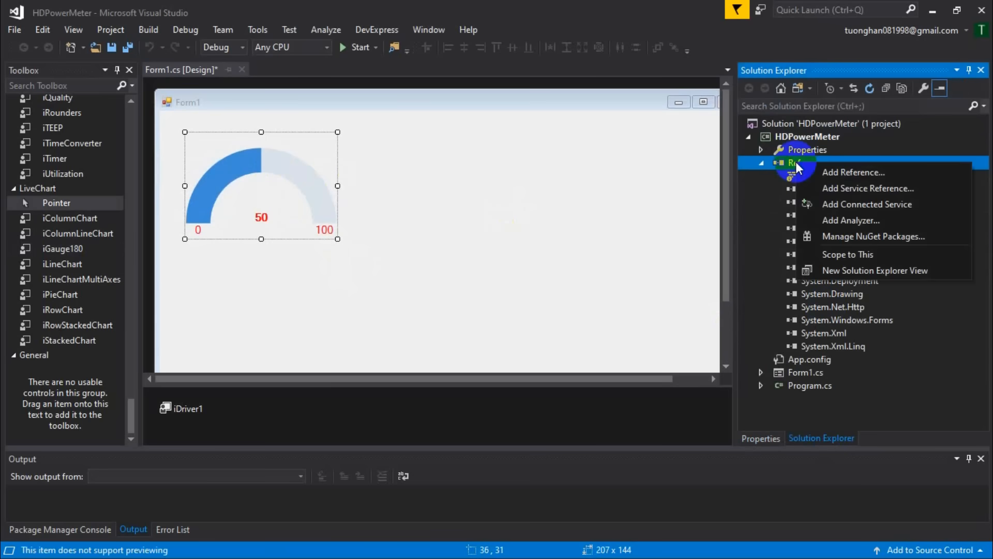
left_click(823, 172)
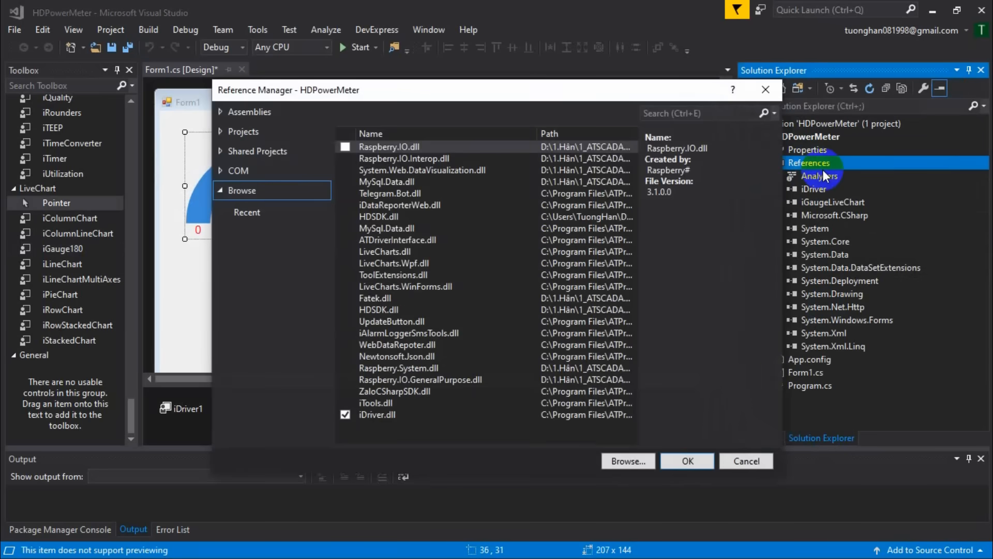
left_click(621, 460)
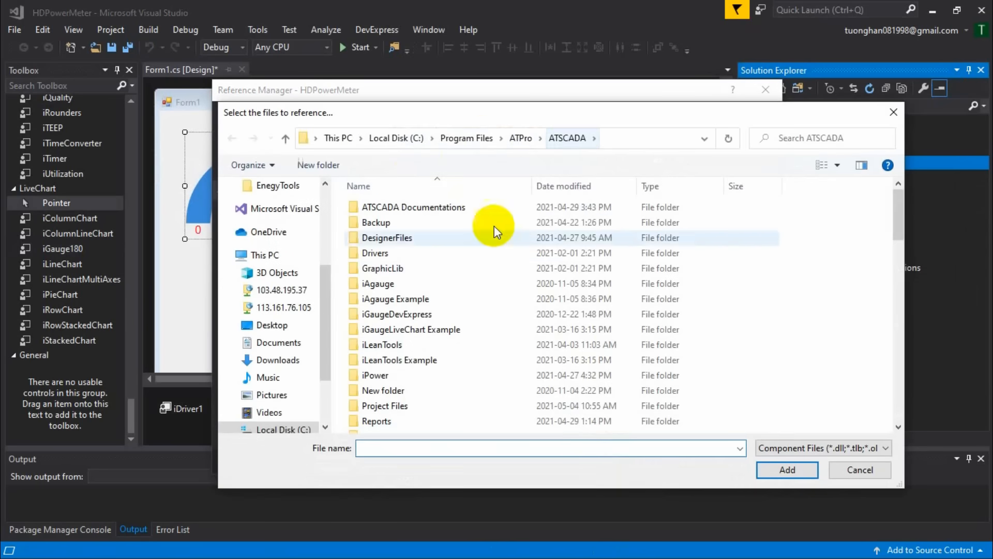
scroll(416, 346, "down", 10)
scroll(417, 349, "down", 5)
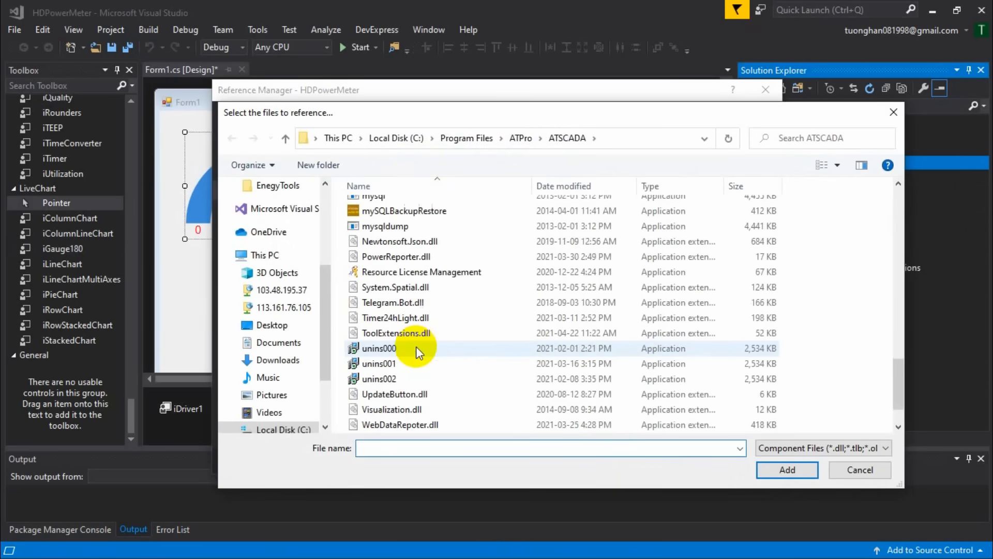
scroll(414, 342, "up", 6)
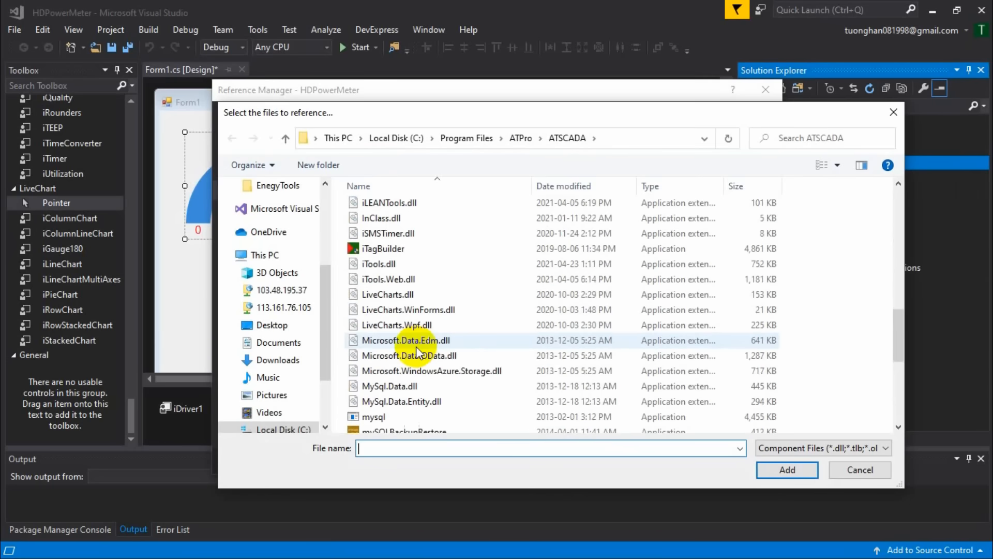
left_click(390, 294)
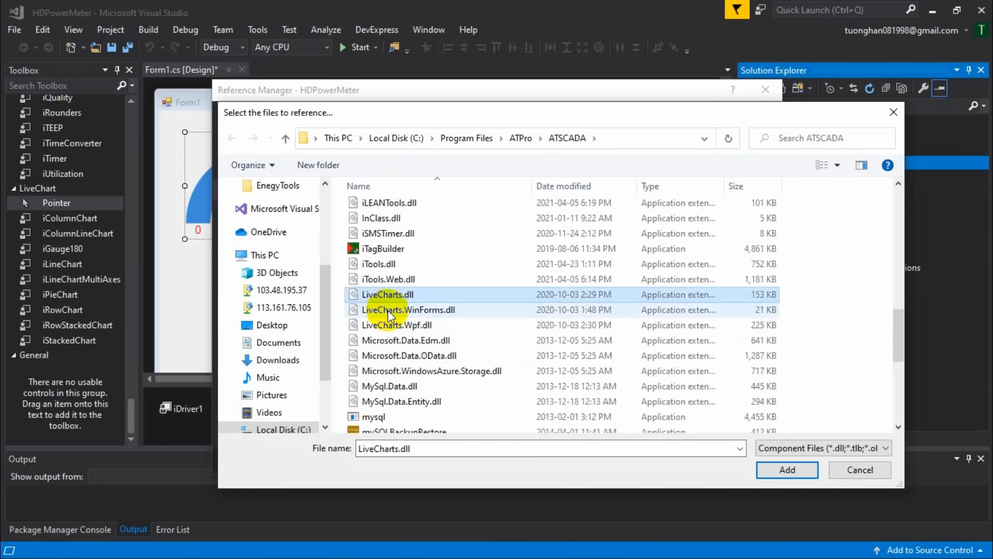
left_click(387, 309, "ctrl")
left_click(390, 326, "ctrl")
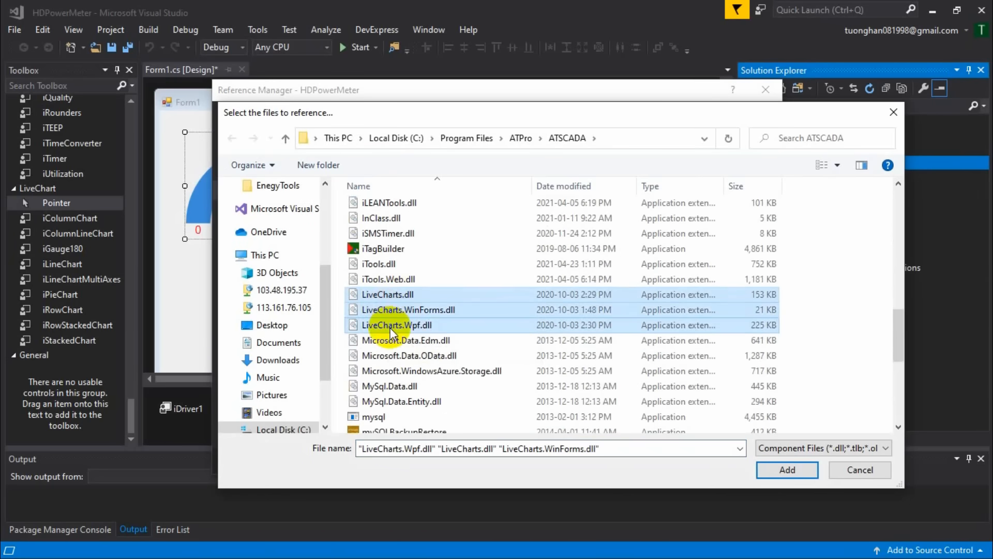
left_click(766, 467)
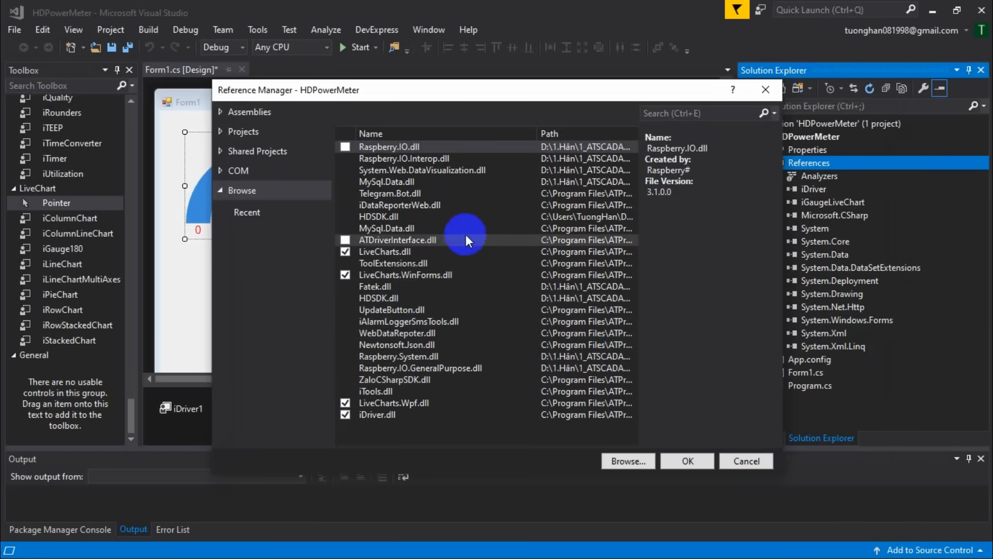
left_click(680, 463)
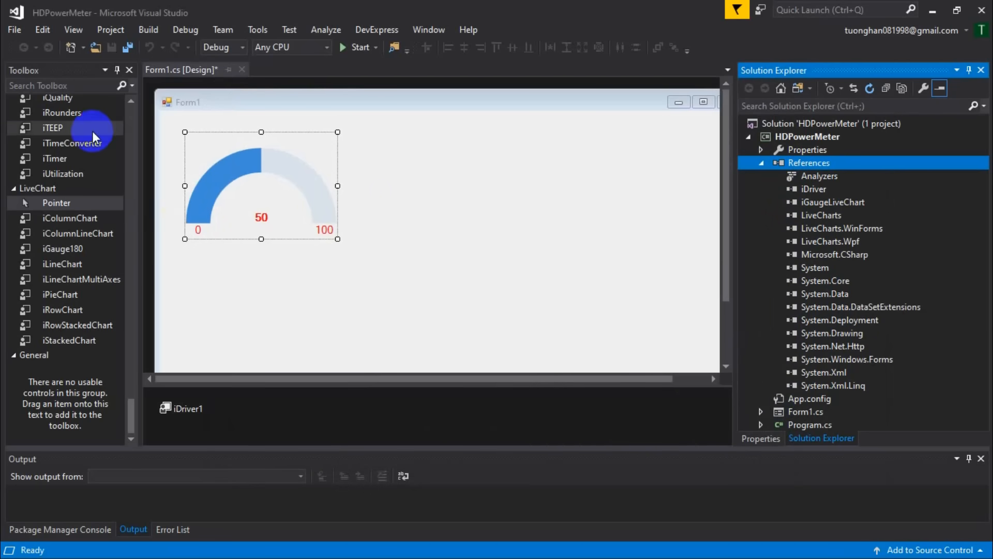
Step: Add a standard Label beneath the gauge on Form1 and set its text to F
left_click(75, 86)
type("label")
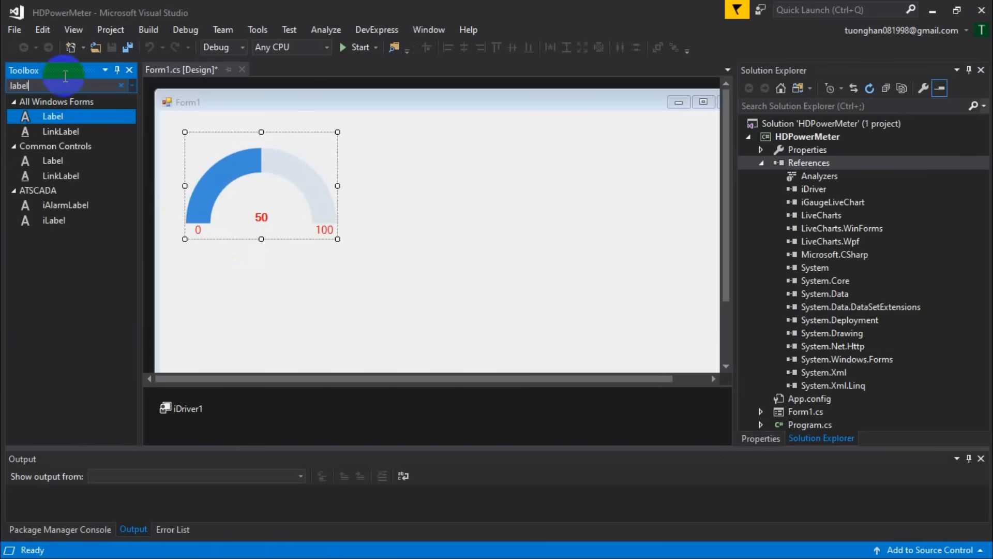
left_click_drag(47, 116, 251, 247)
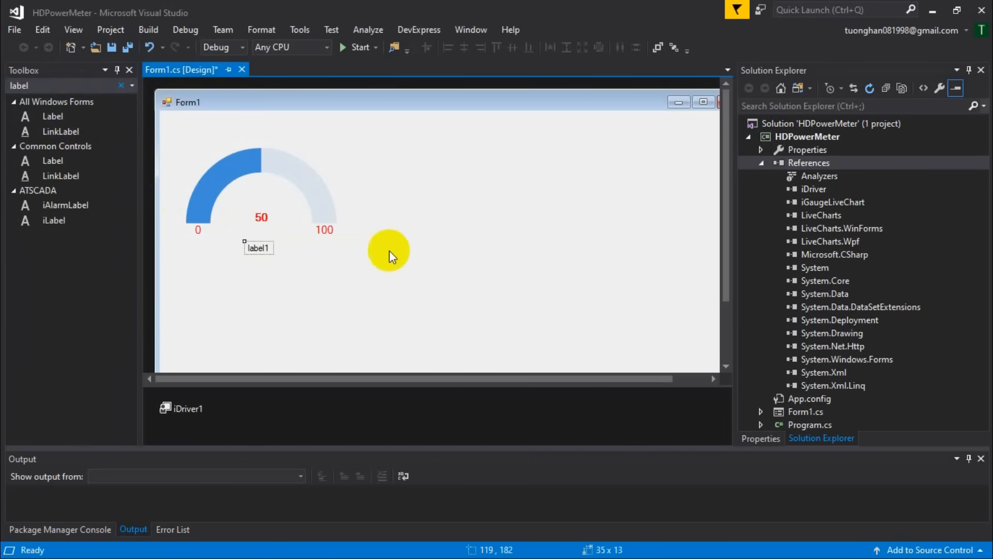
left_click(760, 438)
left_click(892, 356)
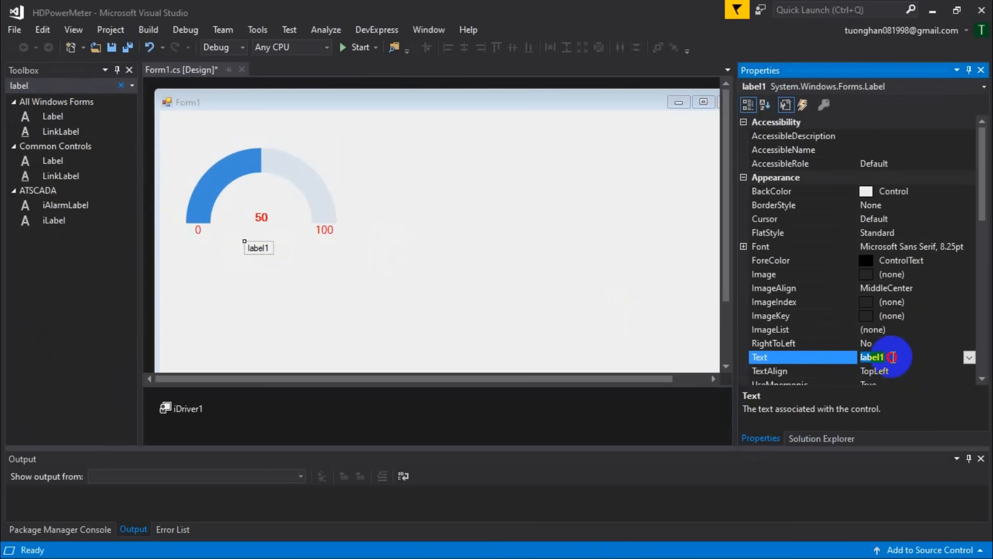
key("Delete")
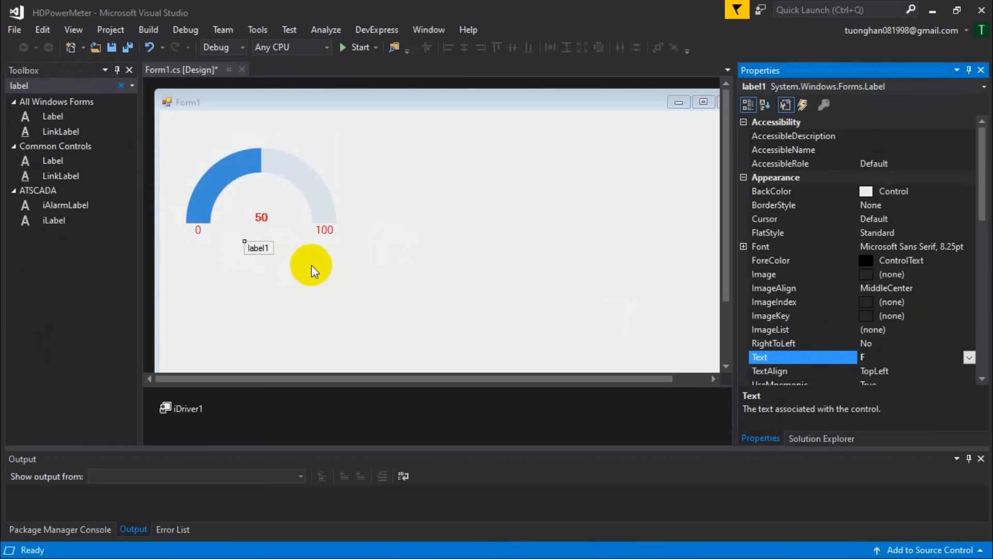
left_click(284, 251)
left_click(254, 251)
type("F")
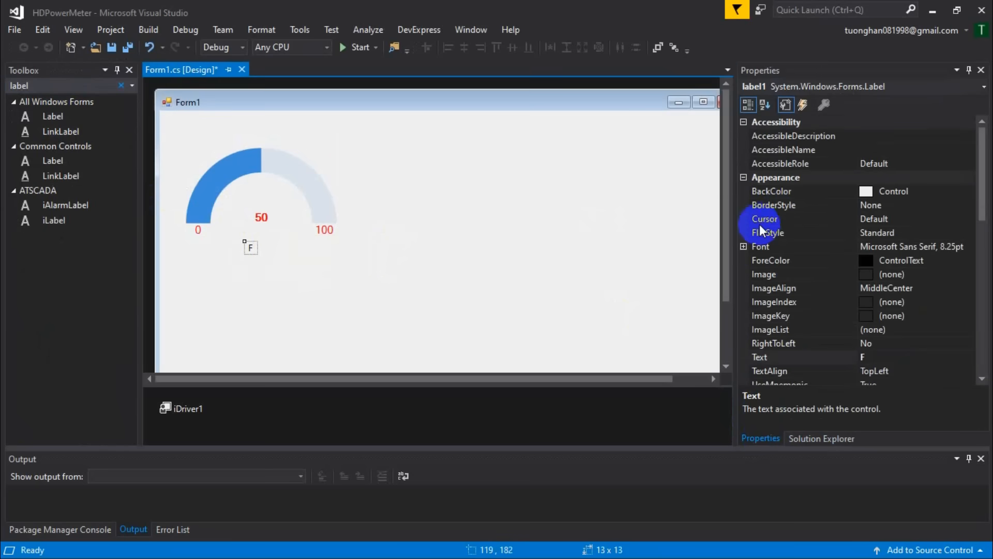
Step: Set the F label's font size to 12 and its ForeColor to Red
left_click(742, 247)
left_click(897, 276)
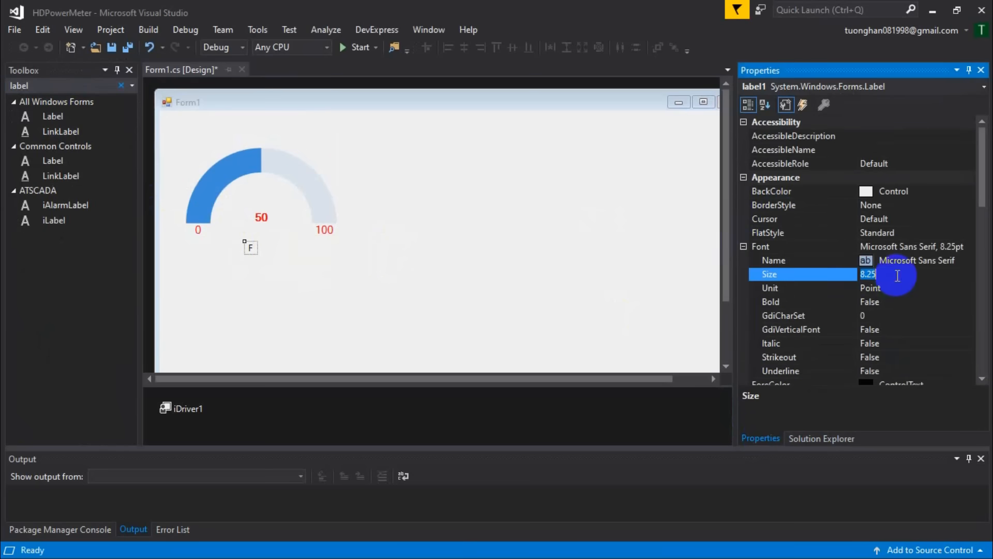
key("Return")
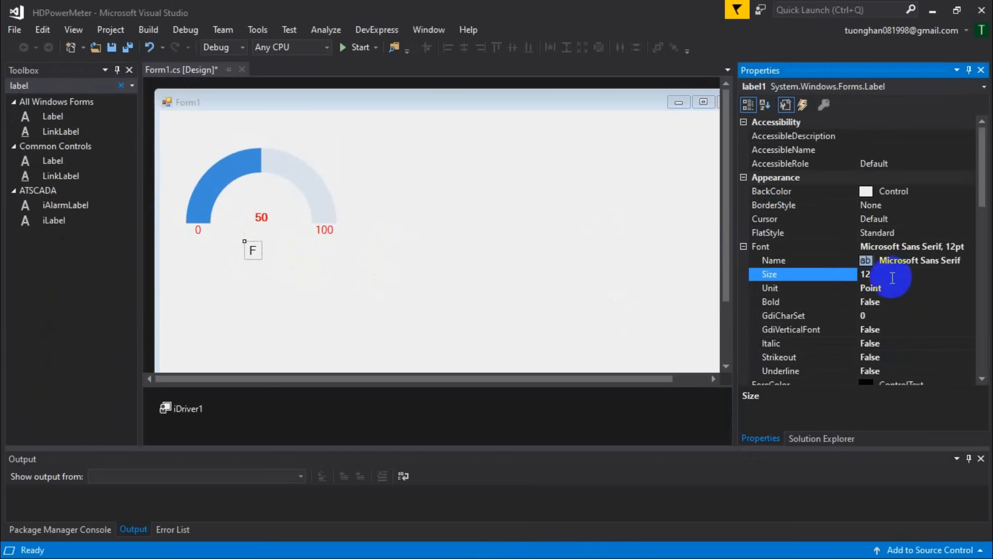
scroll(883, 312, "down", 2)
left_click(927, 304)
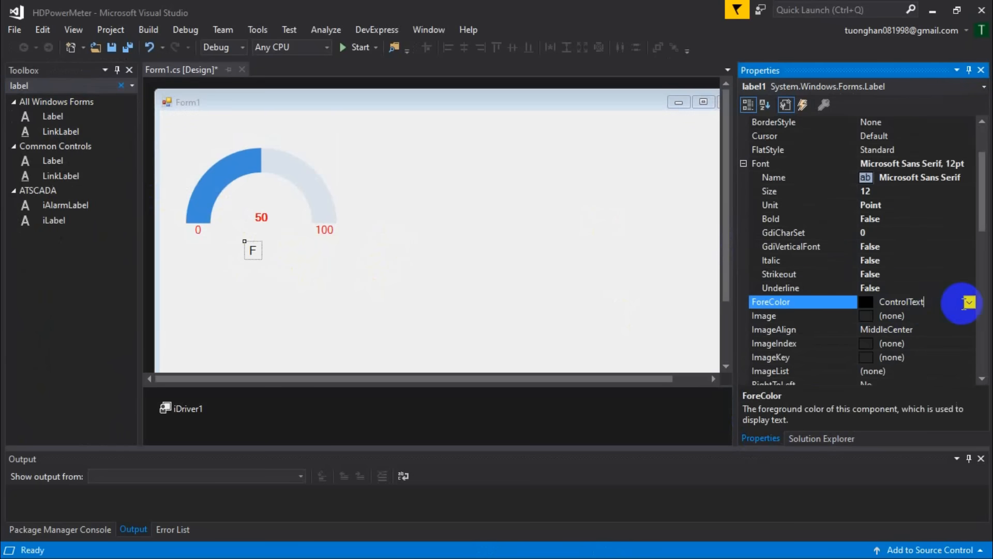
left_click(969, 303)
left_click(851, 318)
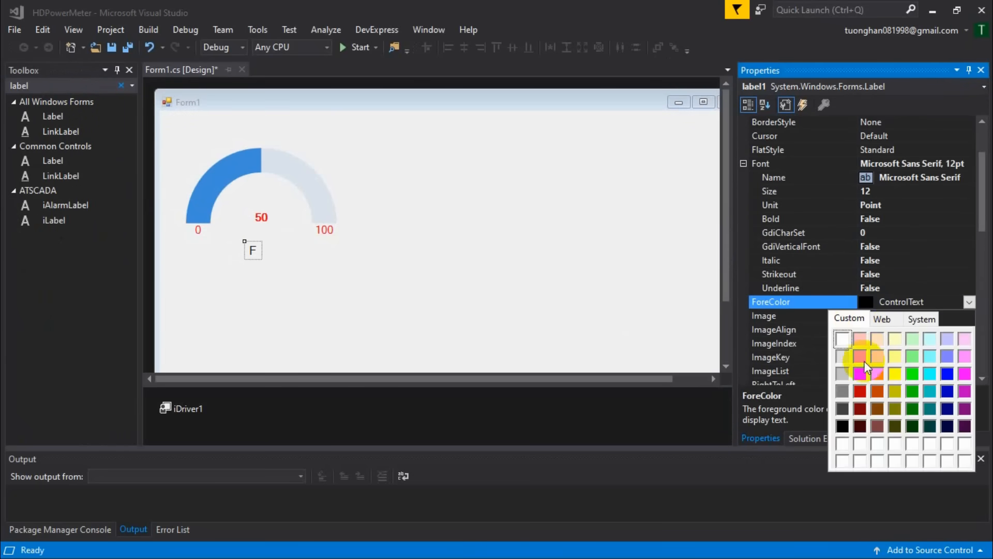
left_click(859, 391)
Step: Center the F label directly beneath the gauge, at about 129, 178
left_click(260, 250)
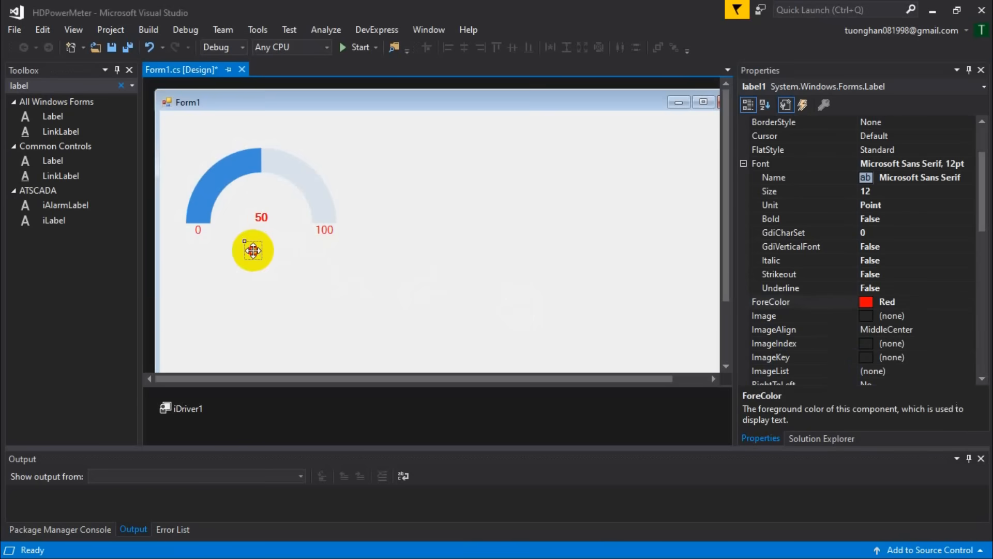
left_click(271, 223)
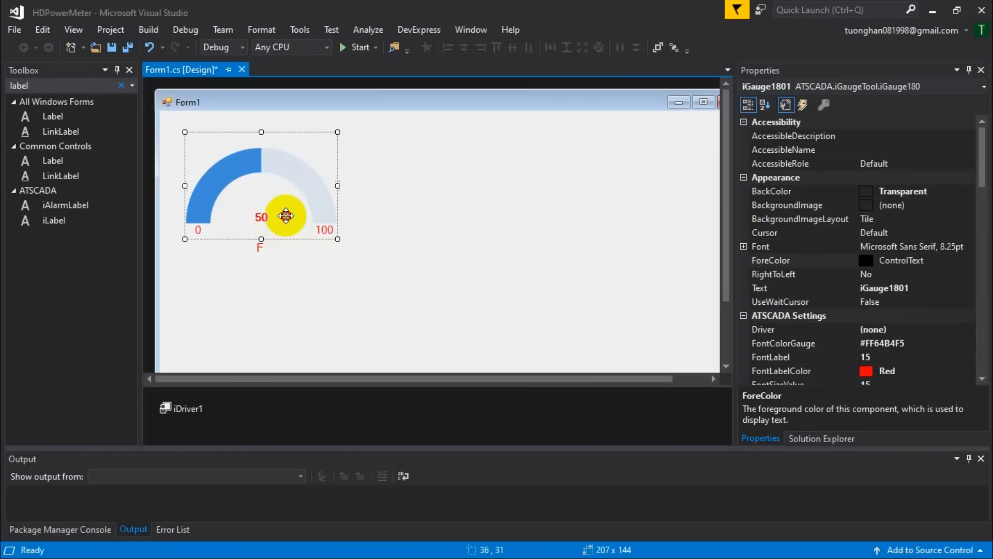
left_click(260, 247)
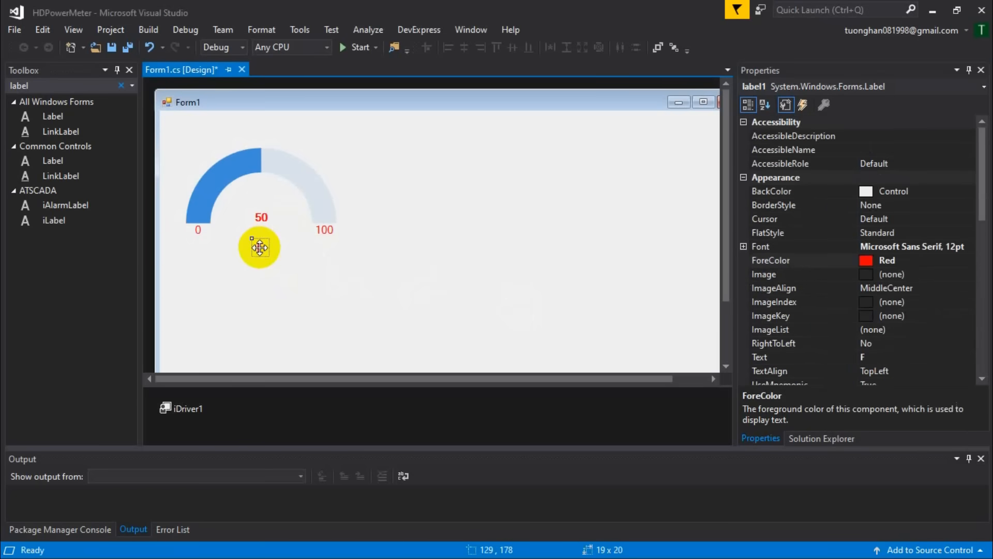
Step: Add an iChart control from the Lean tools beside the gauge on Form1 and resize it to about 369 x 227
left_click(121, 85)
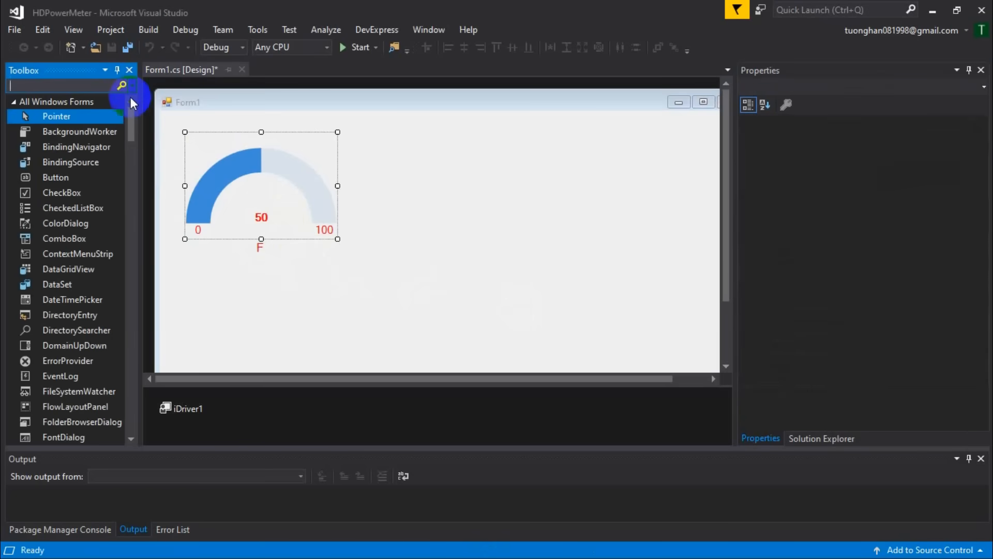
left_click_drag(127, 116, 109, 379)
left_click_drag(55, 355, 433, 155)
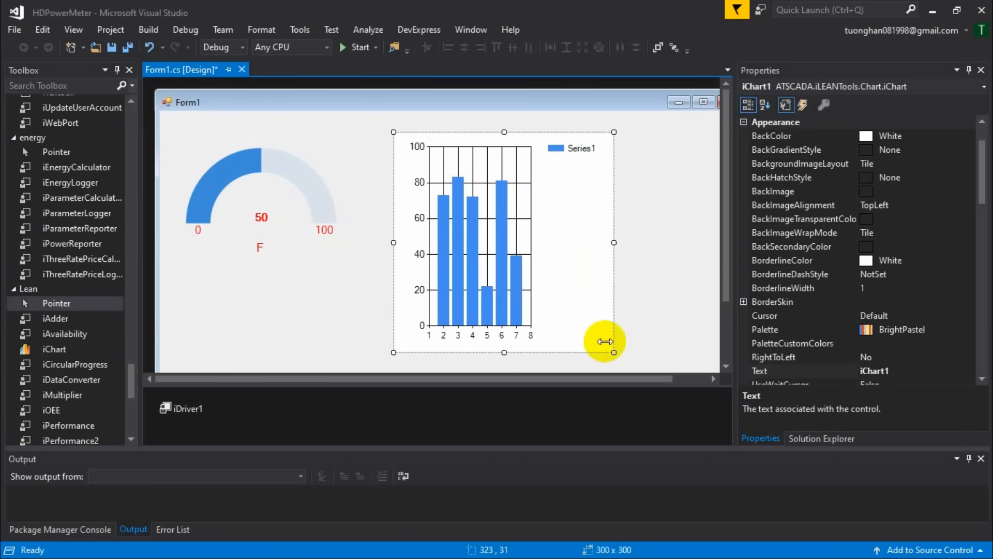
left_click_drag(613, 244, 663, 243)
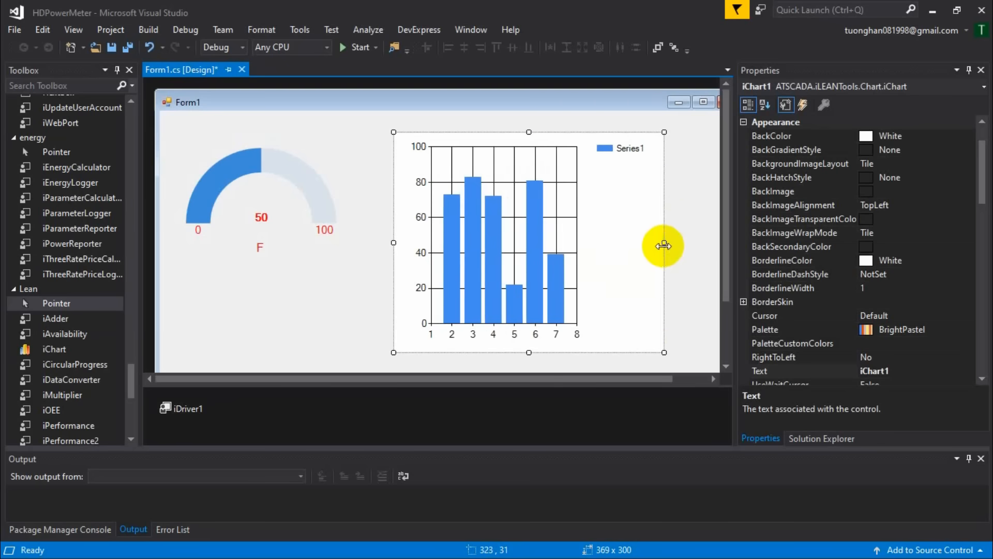
left_click_drag(531, 133, 499, 181)
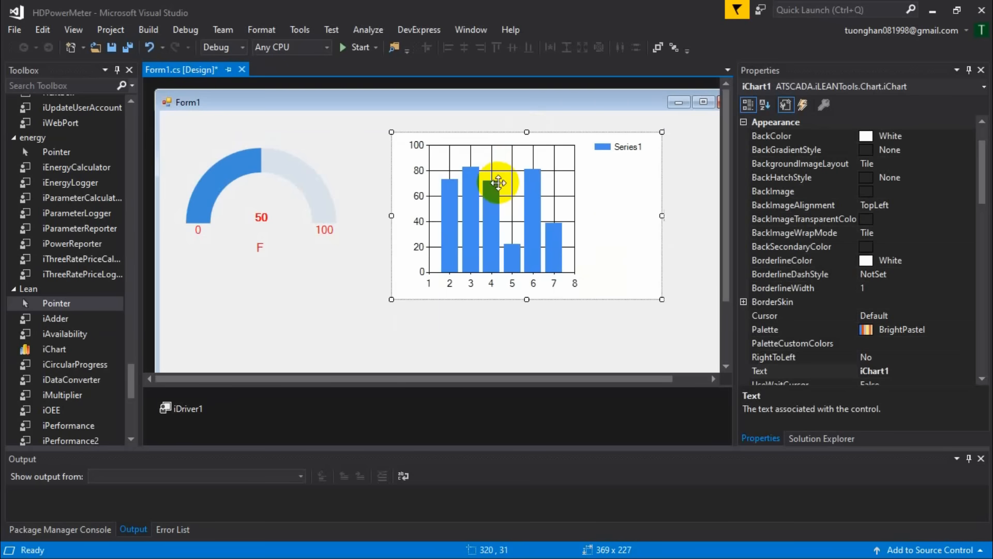
Step: Set the gauge's Driver to iDriver1 and its TagName to PowerMeterSelec.F
scroll(866, 330, "down", 3)
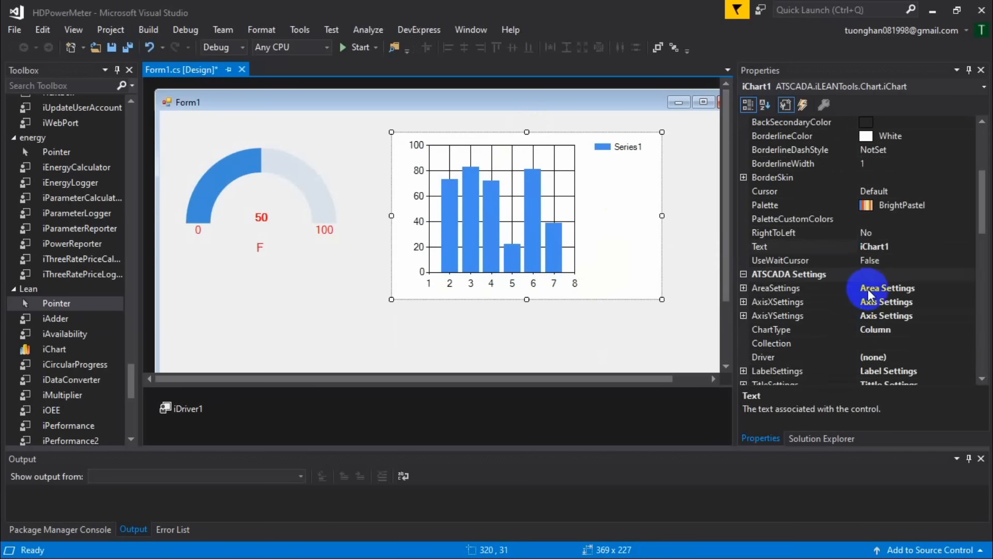
scroll(833, 324, "down", 1)
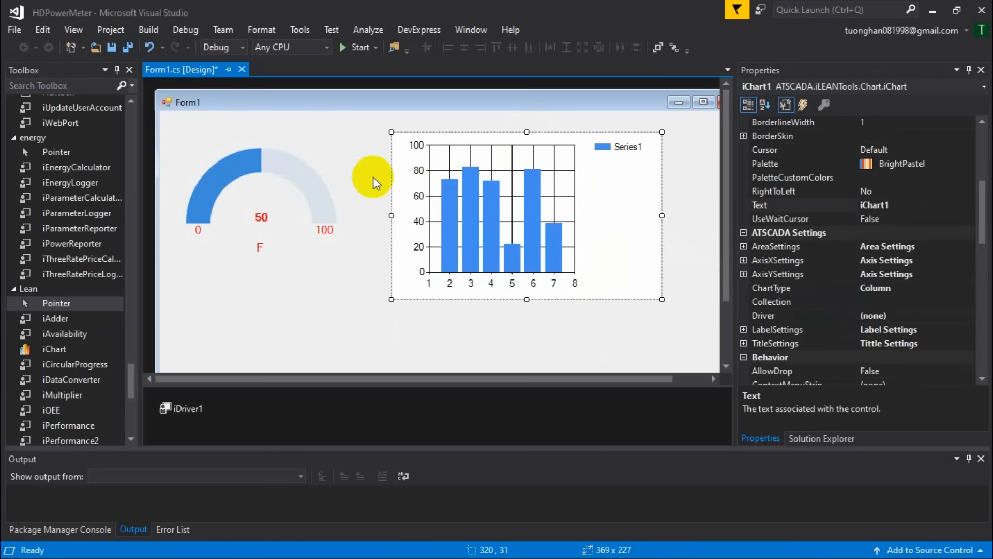
left_click(266, 187)
left_click(905, 246)
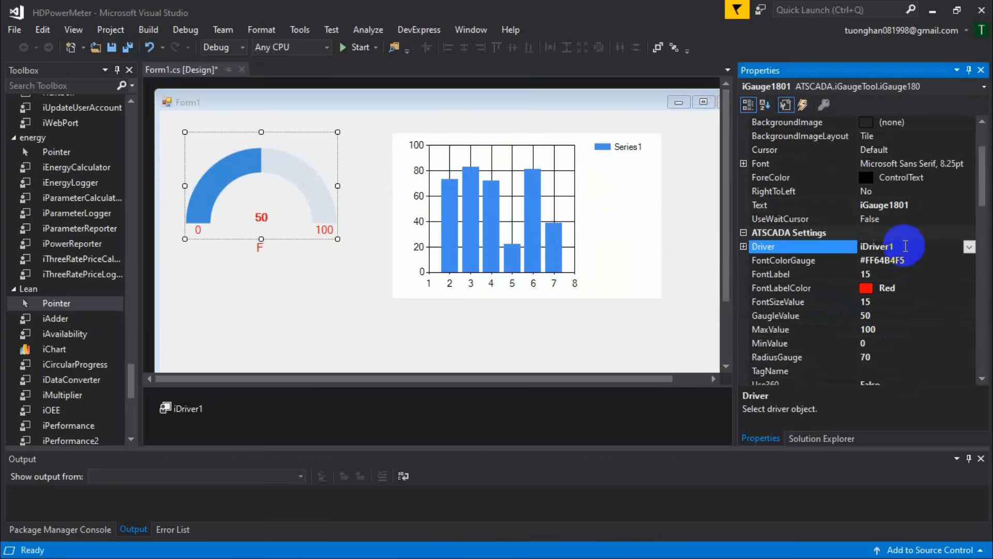
scroll(890, 290, "down", 3)
left_click(926, 246)
left_click(969, 247)
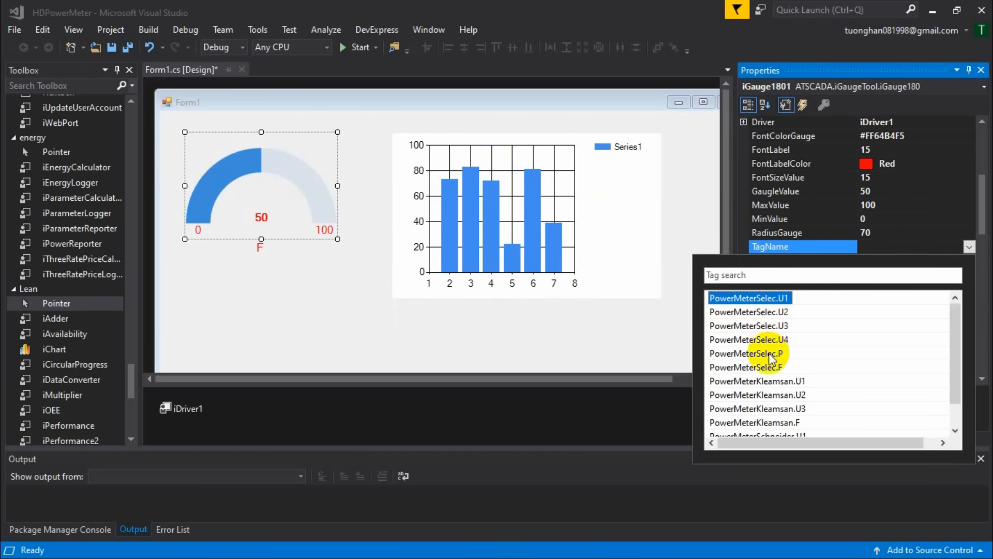
left_click(769, 368)
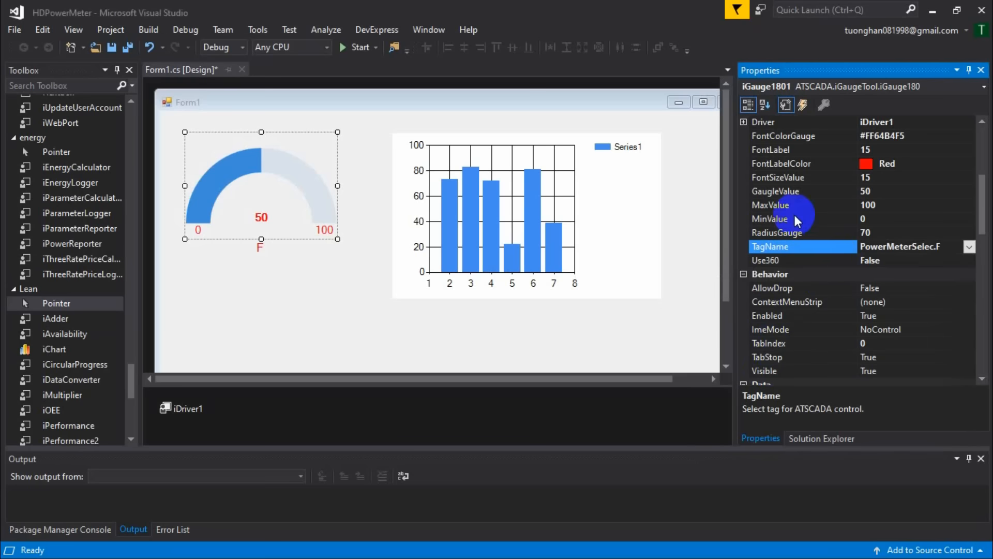
Step: Set the column chart's Driver to iDriver1
left_click(507, 204)
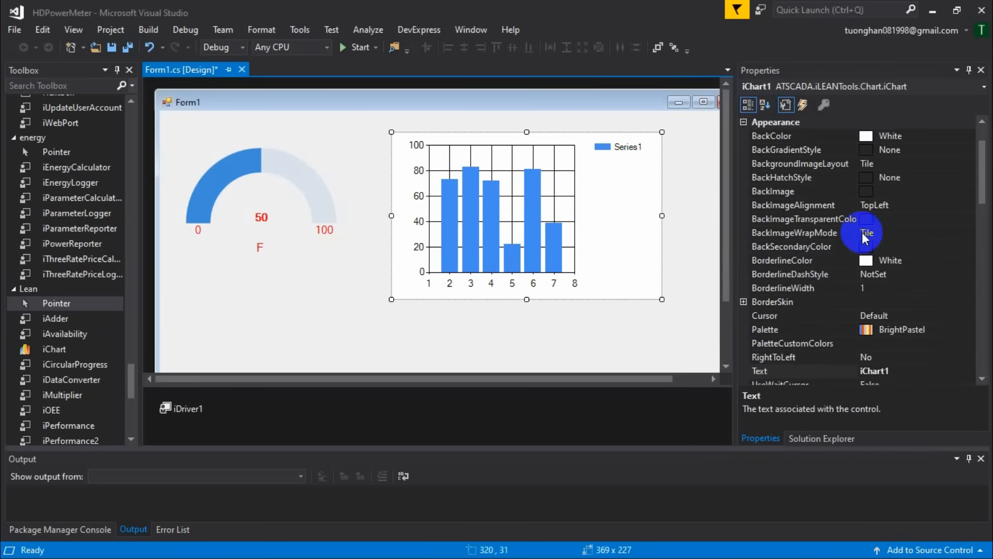
scroll(848, 253, "down", 5)
scroll(847, 253, "down", 2)
left_click(899, 232)
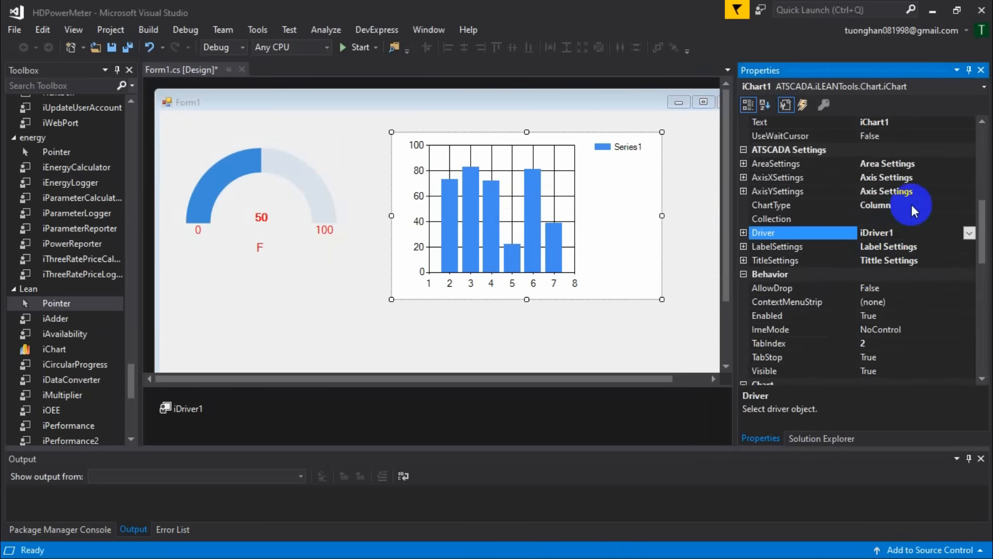
Step: Add PowerMeterSelec.U1 to the chart's Collection with alias U1, fill color Blue, line color Snow and line width 1
left_click(896, 219)
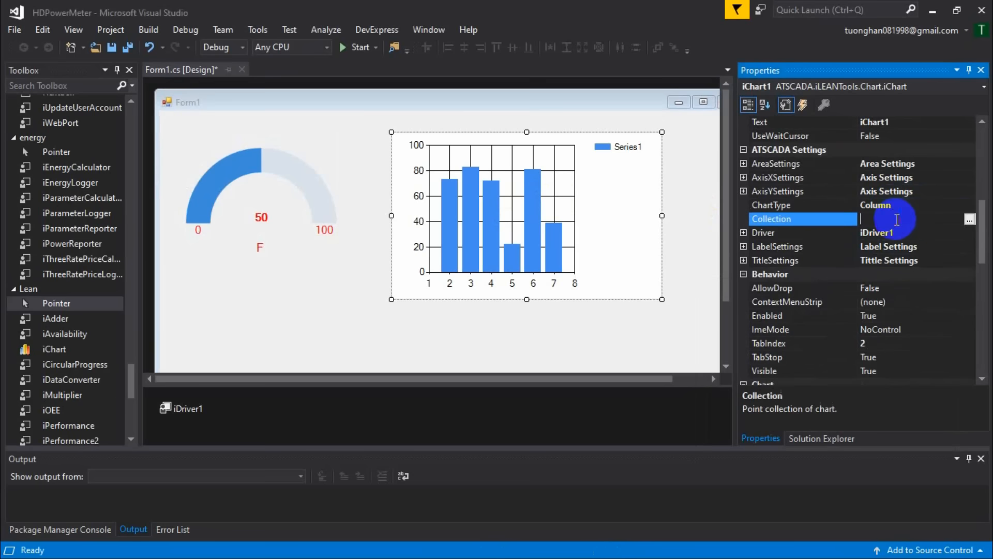
left_click(969, 220)
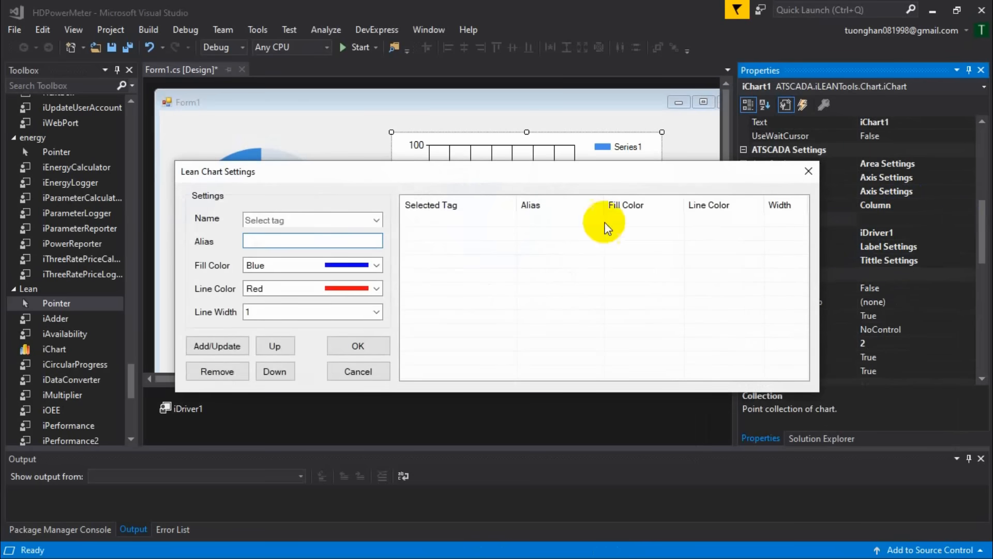
left_click(377, 220)
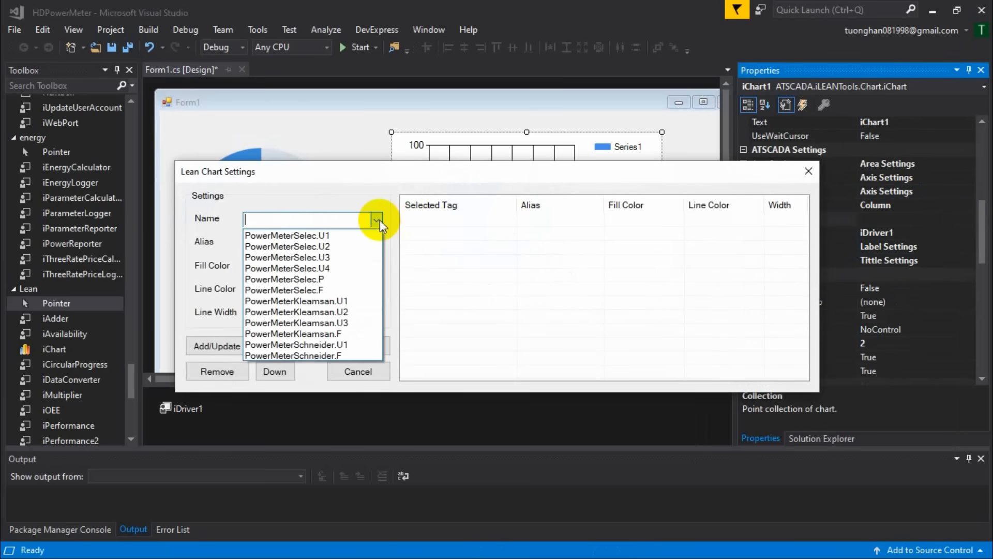
left_click(310, 235)
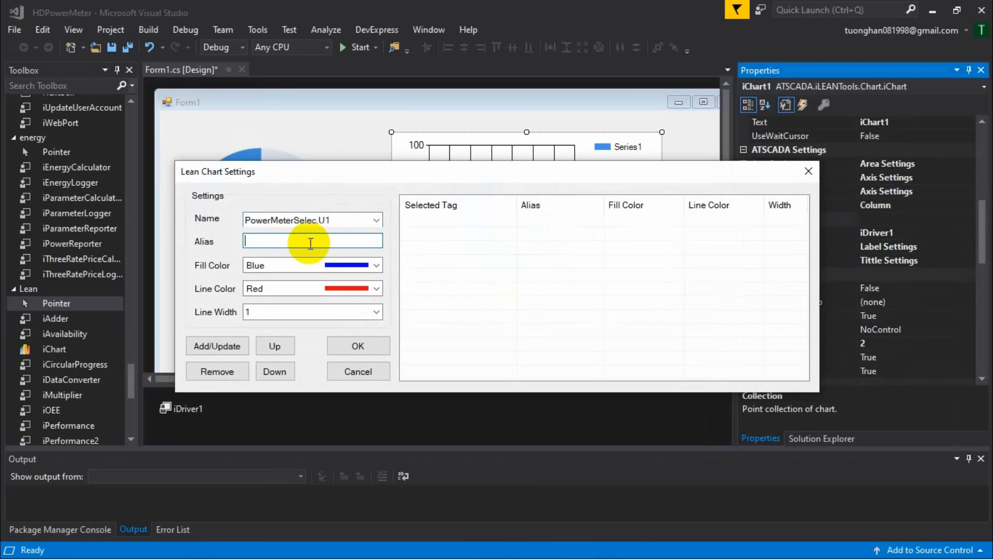
left_click(376, 288)
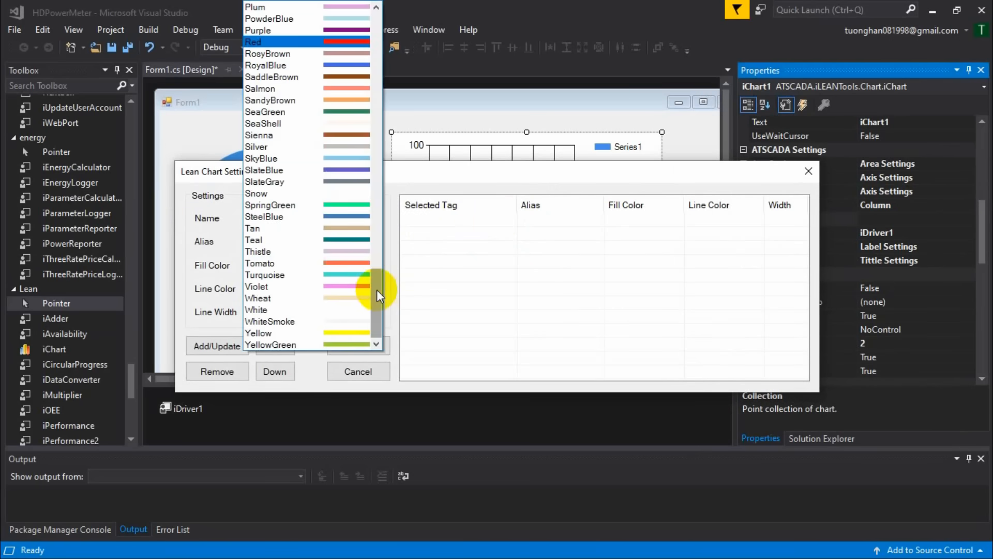
left_click(334, 193)
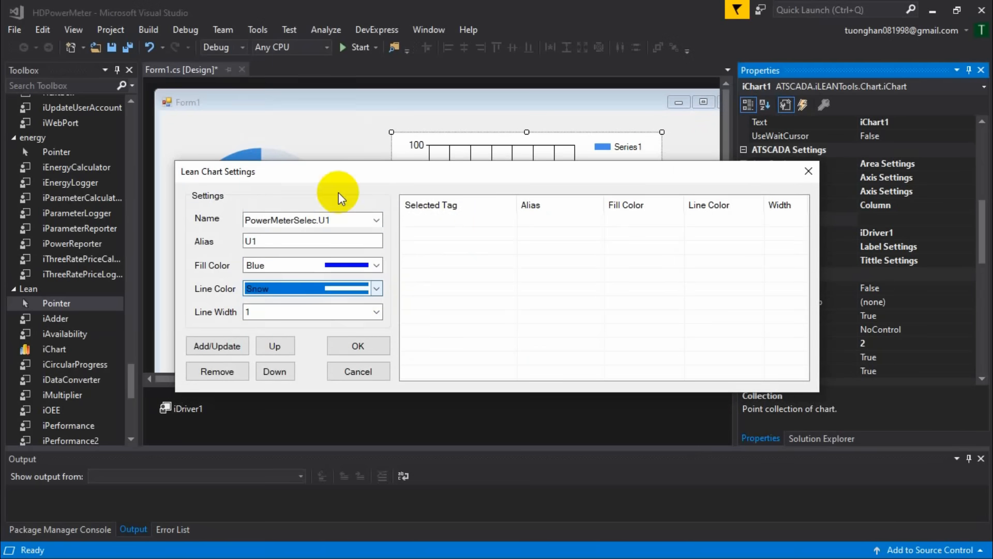
left_click(216, 345)
Step: Add PowerMeterSelec.U2 to the chart collection with alias U2, fill color DarkOrange and line color Snow
left_click(376, 220)
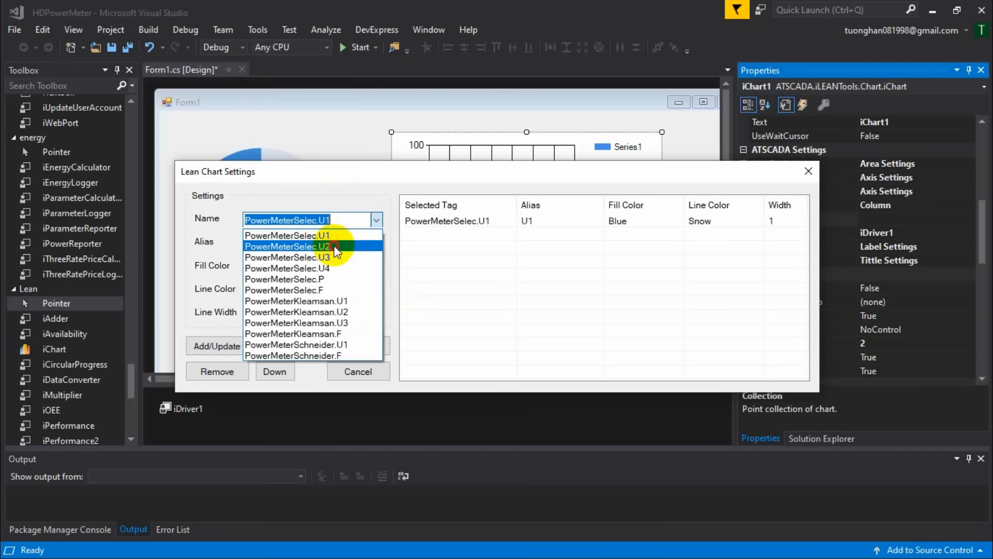
left_click(331, 246)
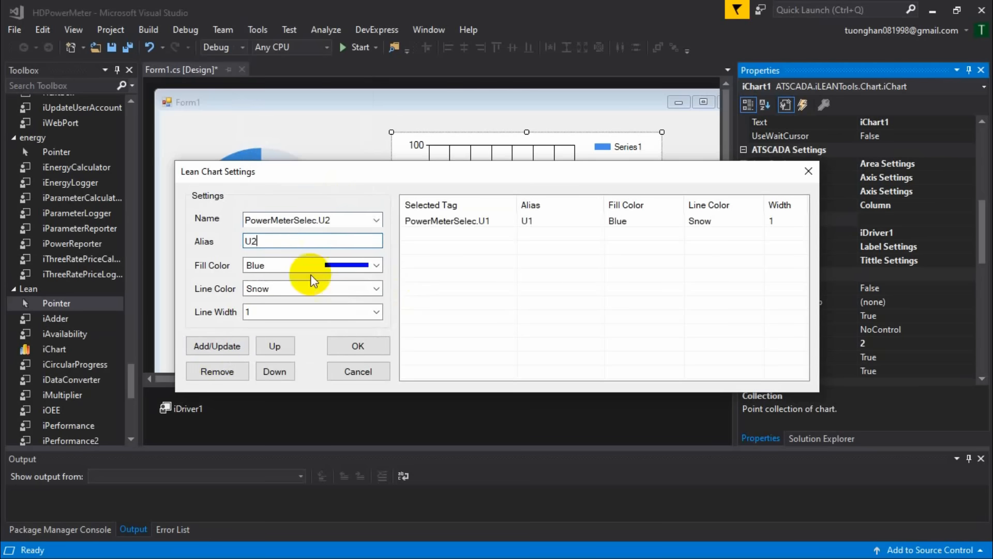
left_click(373, 264)
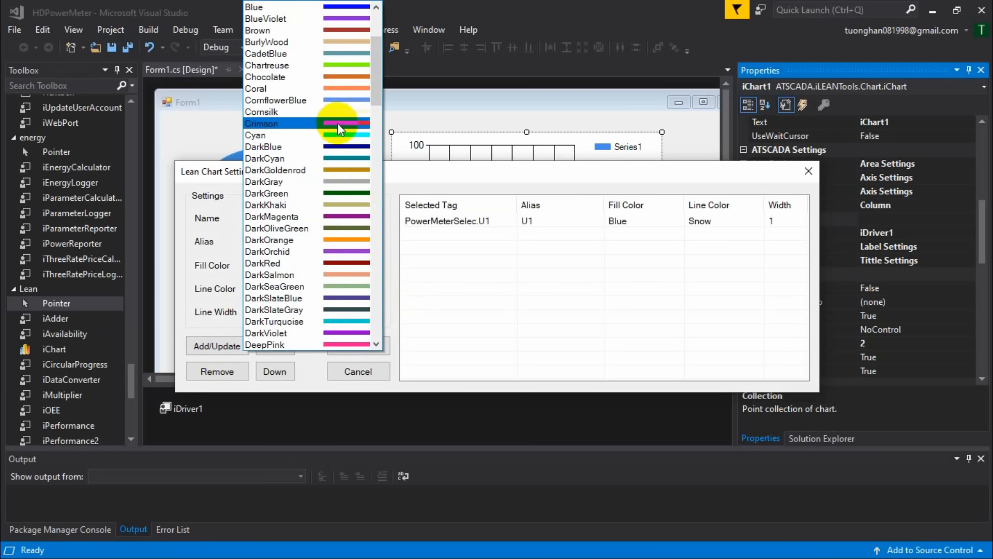
left_click(333, 239)
left_click(208, 350)
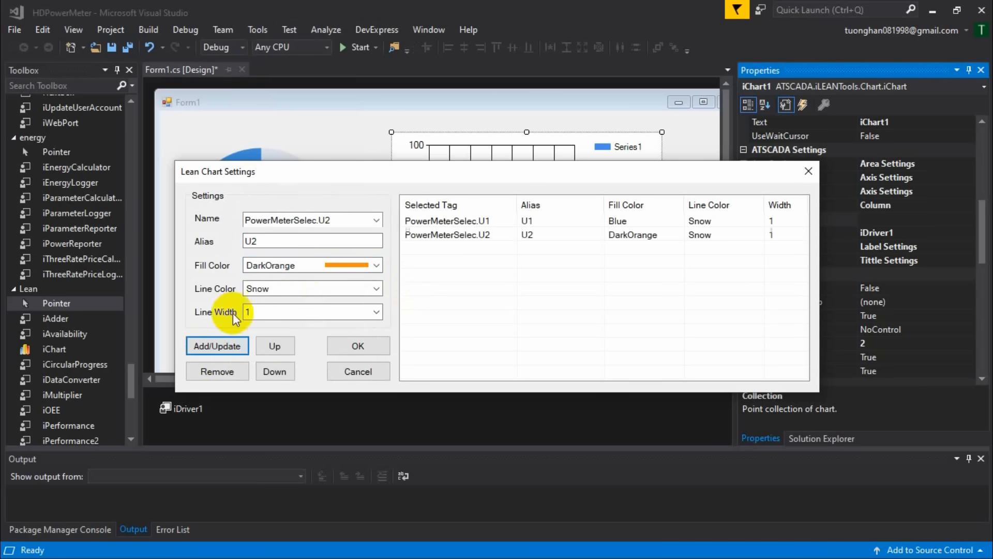
Step: Add PowerMeterSelec.U3 with alias U3, fill color Green and line color Snow, and accept the chart collection
left_click(344, 218)
left_click(377, 221)
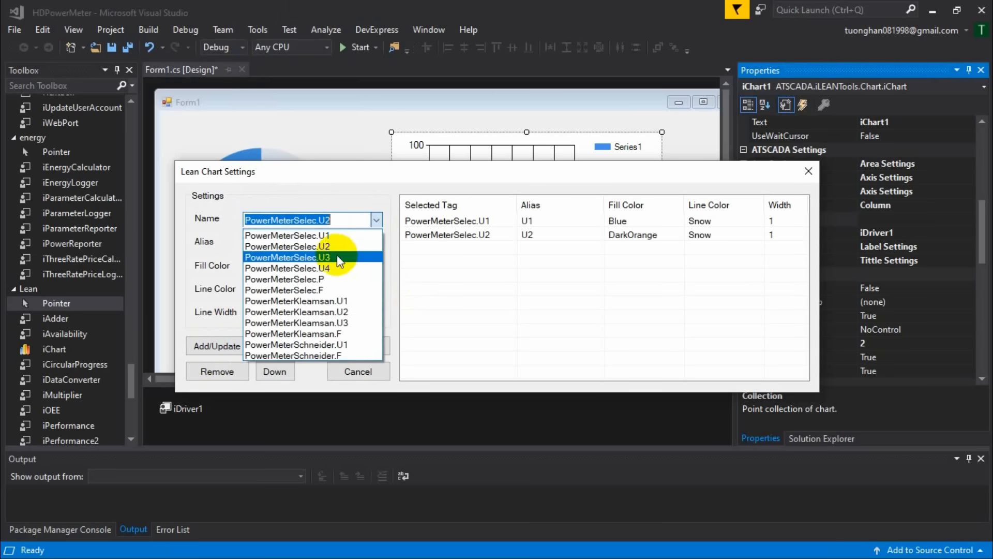
left_click(327, 250)
left_click(316, 239)
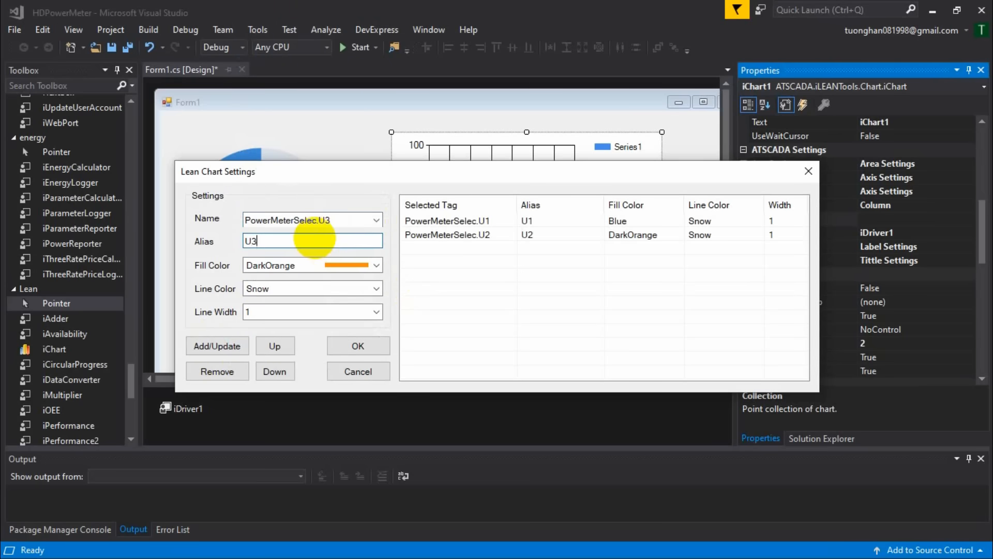
type("3")
left_click(376, 264)
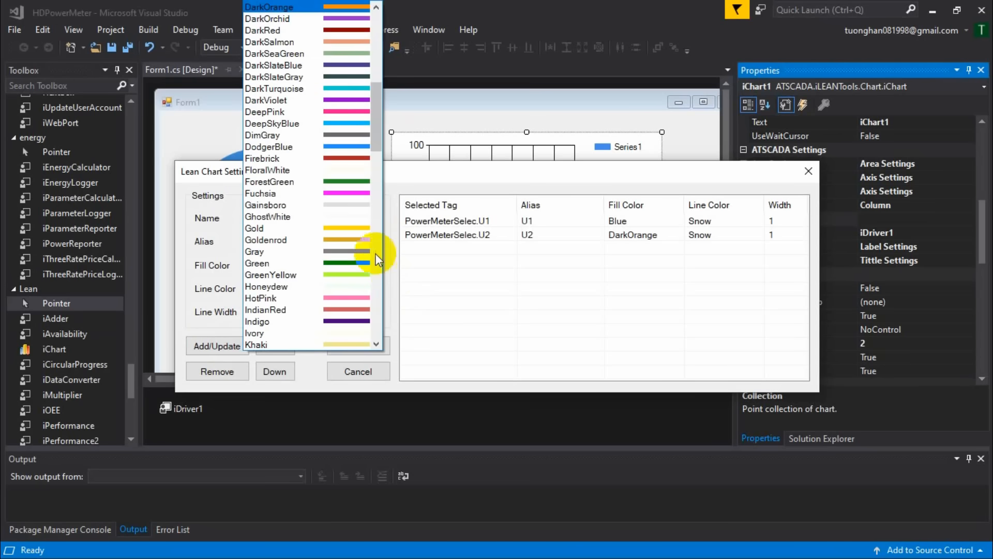
left_click(340, 264)
left_click(218, 346)
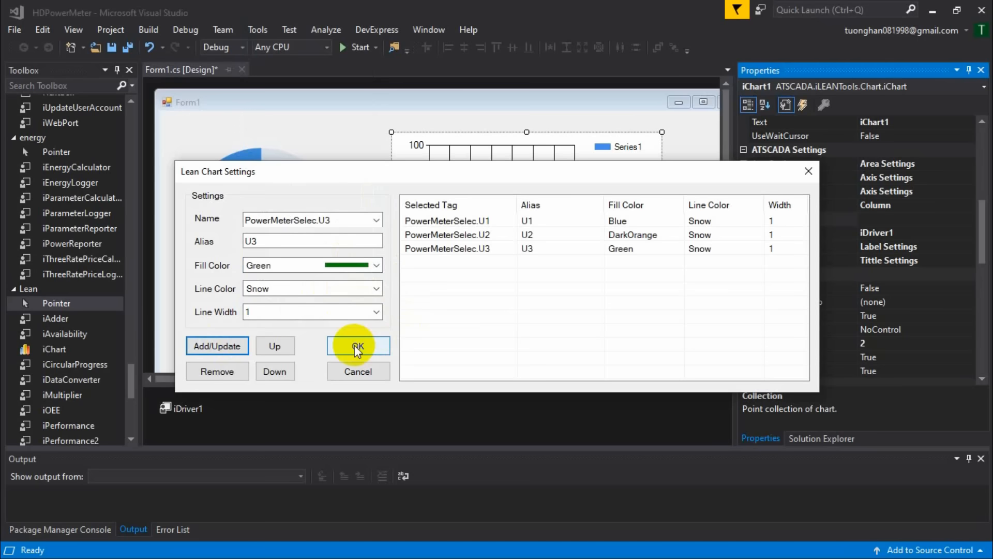
left_click(357, 346)
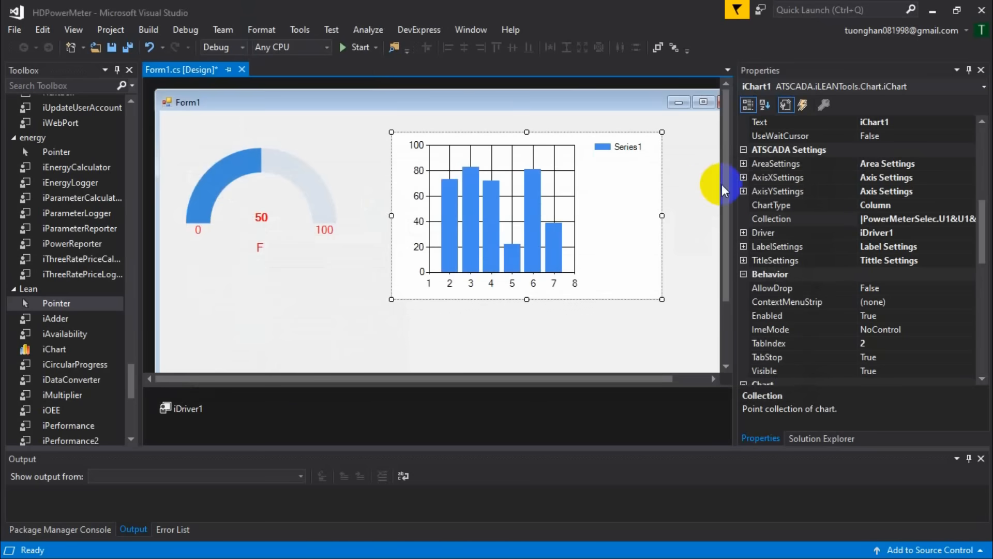
Step: Shift the column chart and the gauge to the right, and recenter the F label beneath the gauge at about 179, 178
mouse_move(726, 189)
left_mouse_down()
mouse_move(726, 268)
mouse_move(725, 185)
left_mouse_up()
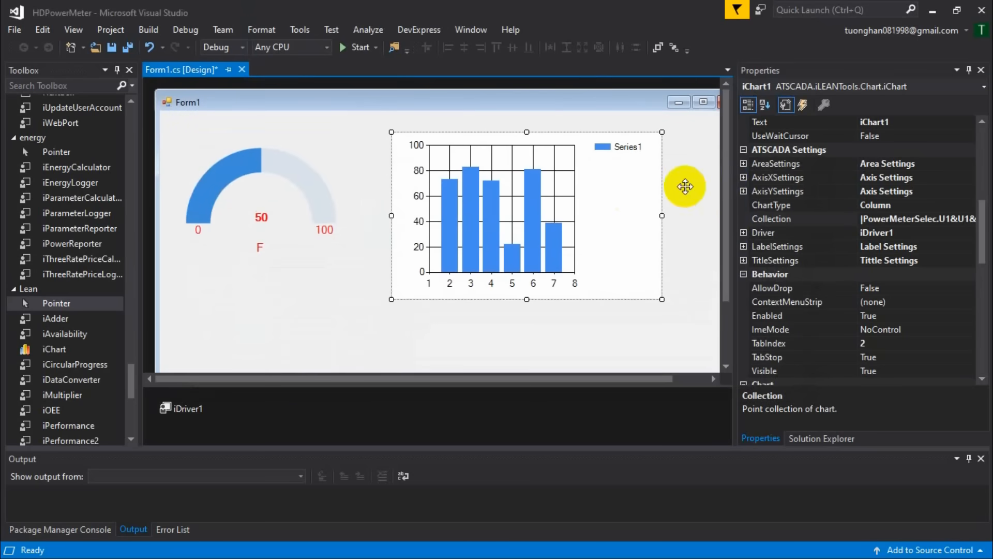
left_click_drag(512, 203, 543, 204)
left_click(297, 194)
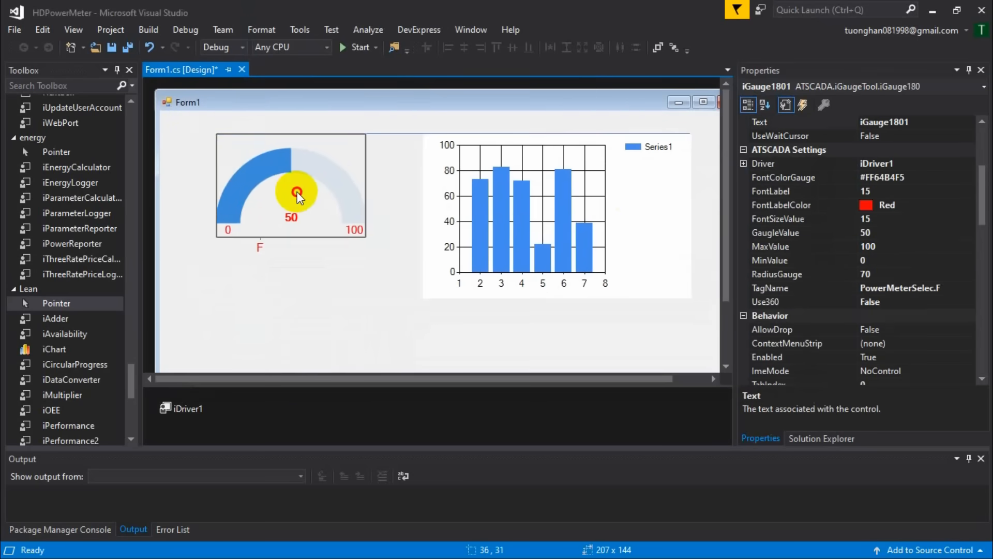
left_click_drag(297, 193, 305, 194)
left_click(258, 252)
left_click(262, 251)
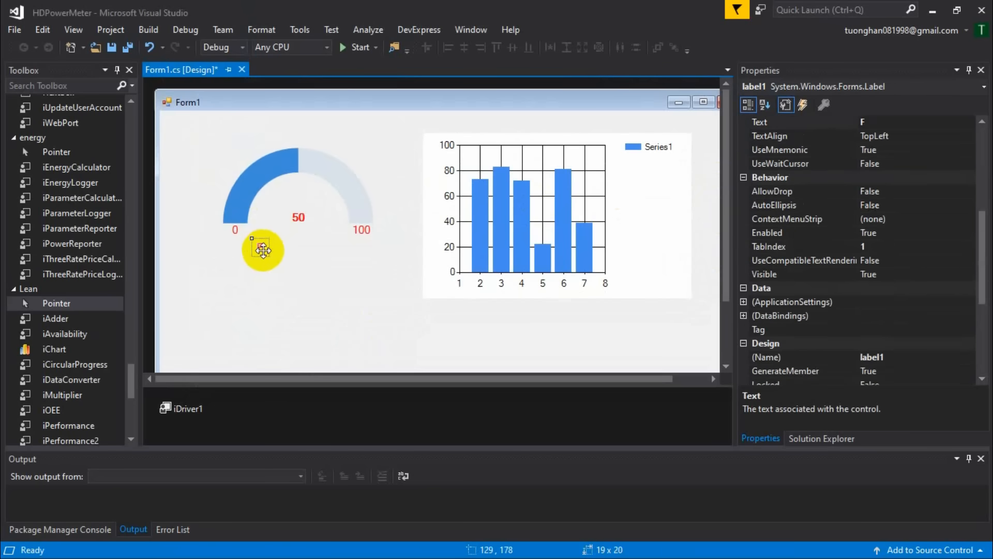
left_click_drag(263, 250, 296, 250)
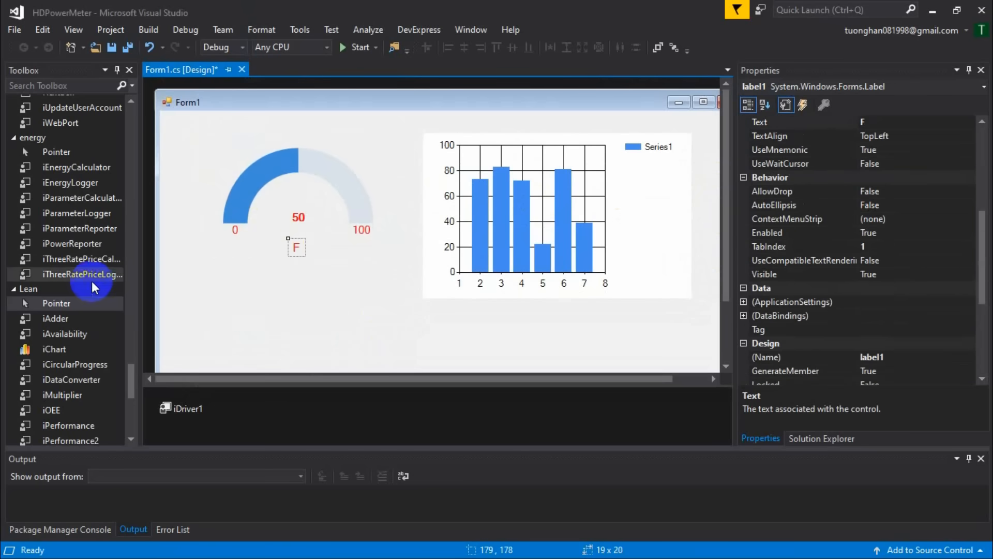
Step: Add an iLineChart from the LiveChart tools across the lower part of Form1 and size it to about 649 x 174
scroll(91, 281, "down", 8)
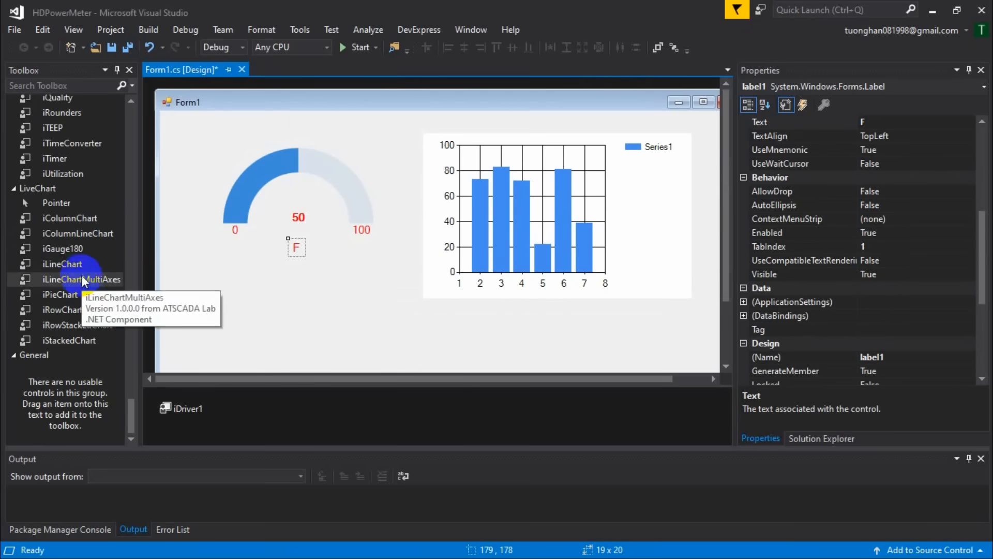
left_click(83, 267)
left_click_drag(83, 270, 367, 297)
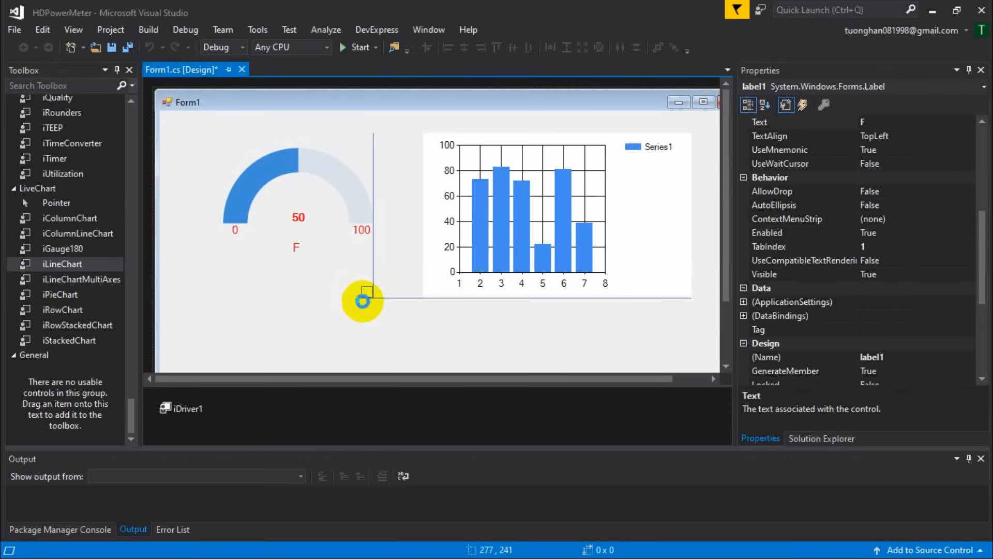
left_click_drag(324, 239, 644, 339)
left_click_drag(727, 238, 726, 339)
left_click_drag(505, 234, 505, 265)
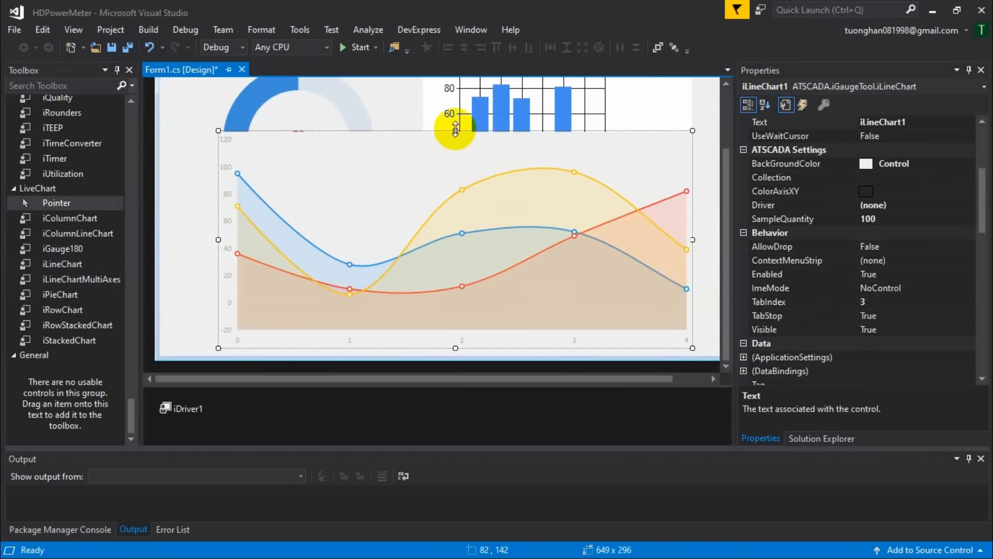
left_click_drag(455, 131, 453, 207)
left_click_drag(452, 221, 454, 222)
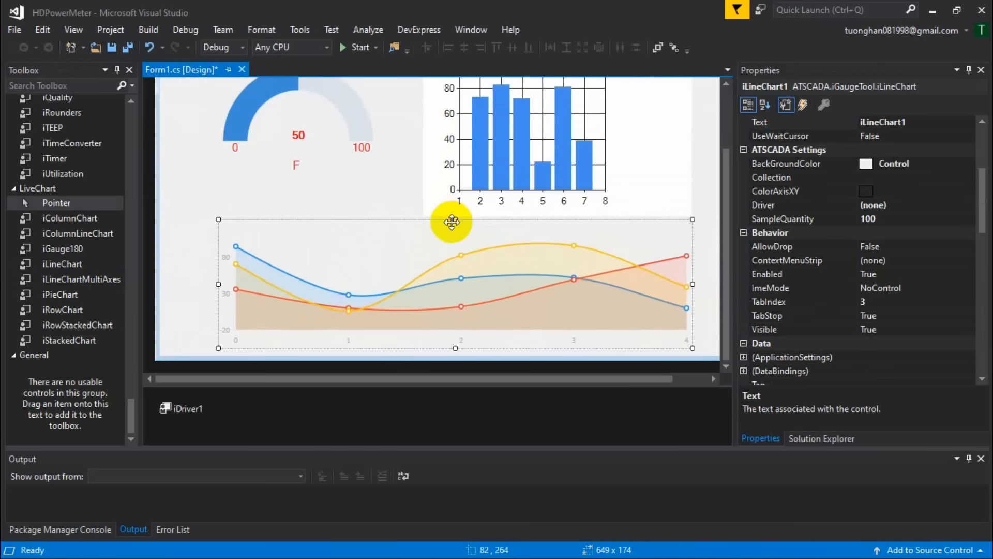
Step: Shorten the column chart to 369 x 167 and enlarge the line chart beneath it to 767 x 218
left_click(499, 162)
left_click_drag(554, 215, 550, 185)
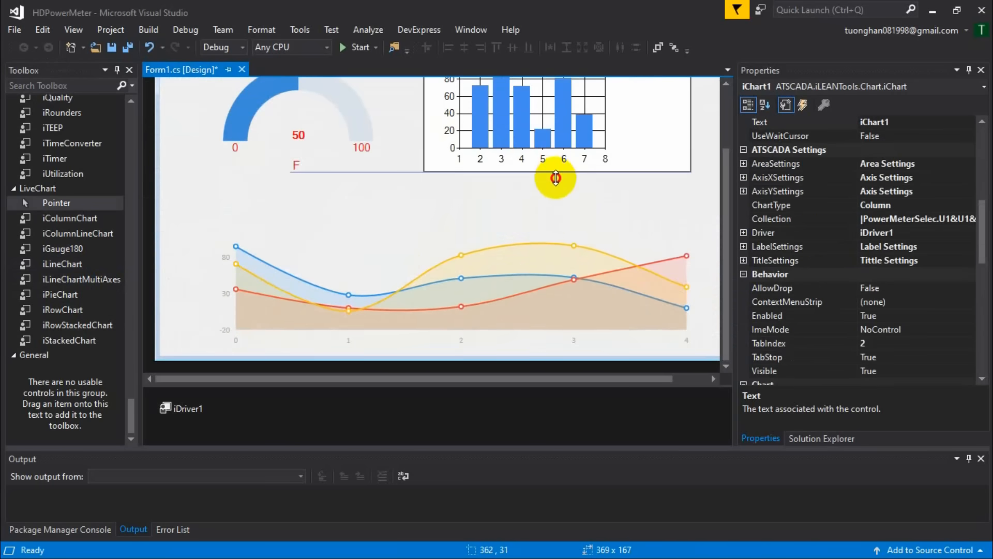
left_click(486, 231)
left_click_drag(455, 211, 455, 187)
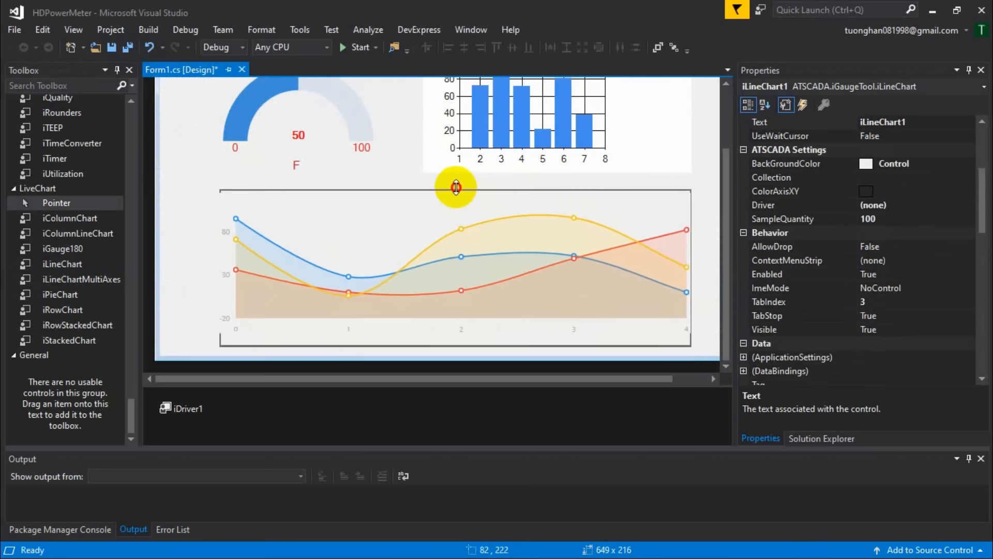
left_click_drag(376, 222, 341, 222)
left_click_drag(648, 264, 714, 262)
left_click_drag(573, 380, 687, 377)
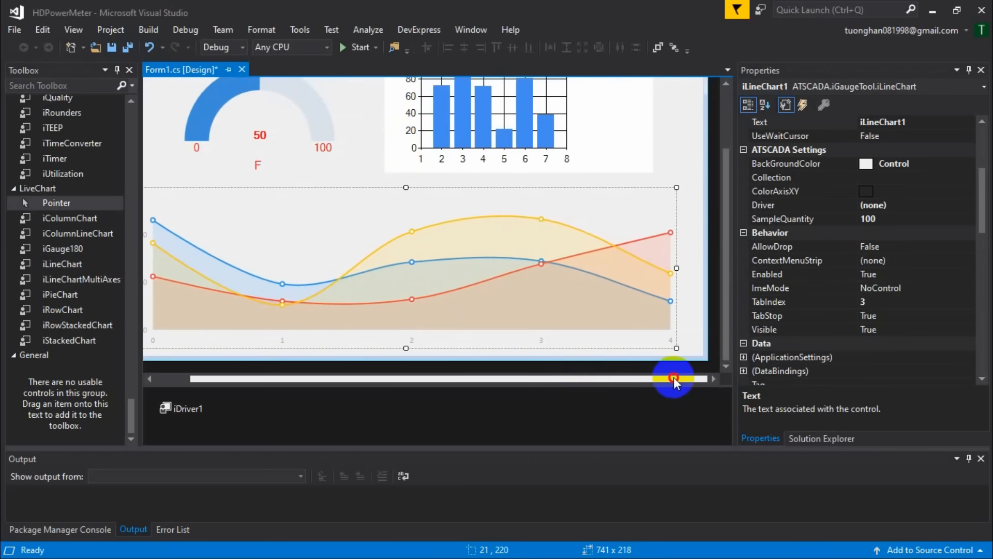
left_click_drag(676, 268, 691, 268)
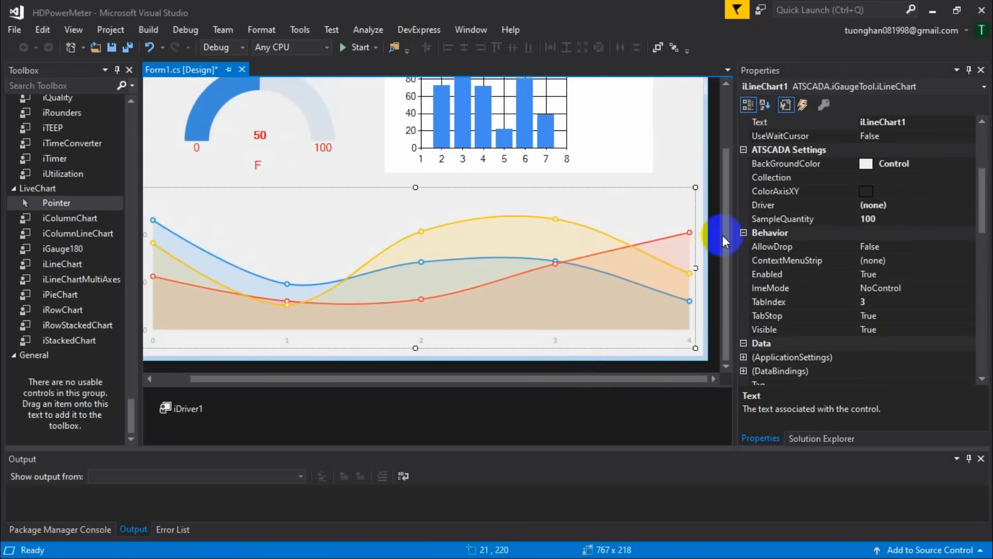
Step: Move the column chart to 390, 28 and leave the text in its title settings blank
scroll(729, 211, "up", 3)
left_click(541, 178)
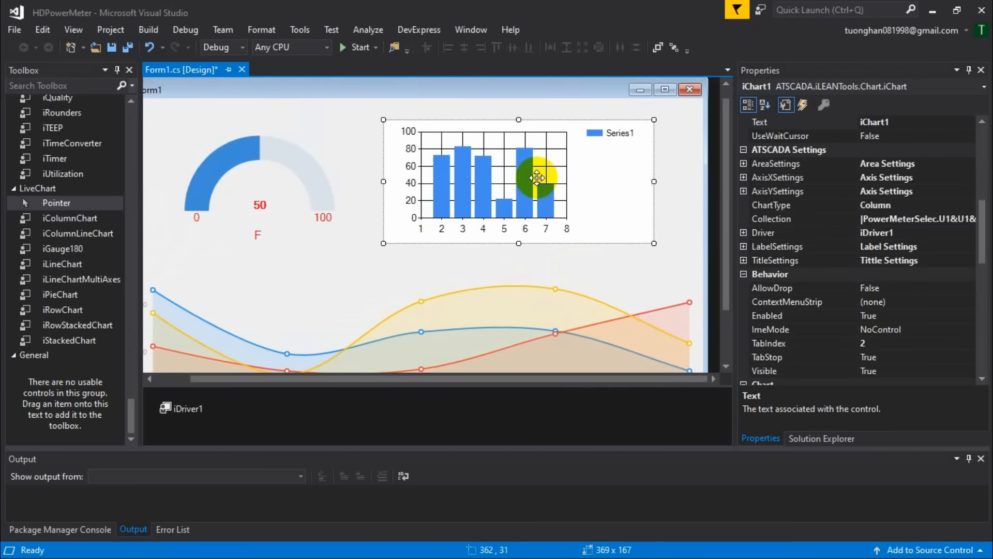
mouse_move(540, 178)
left_mouse_down()
mouse_move(549, 161)
mouse_move(550, 171)
left_mouse_up()
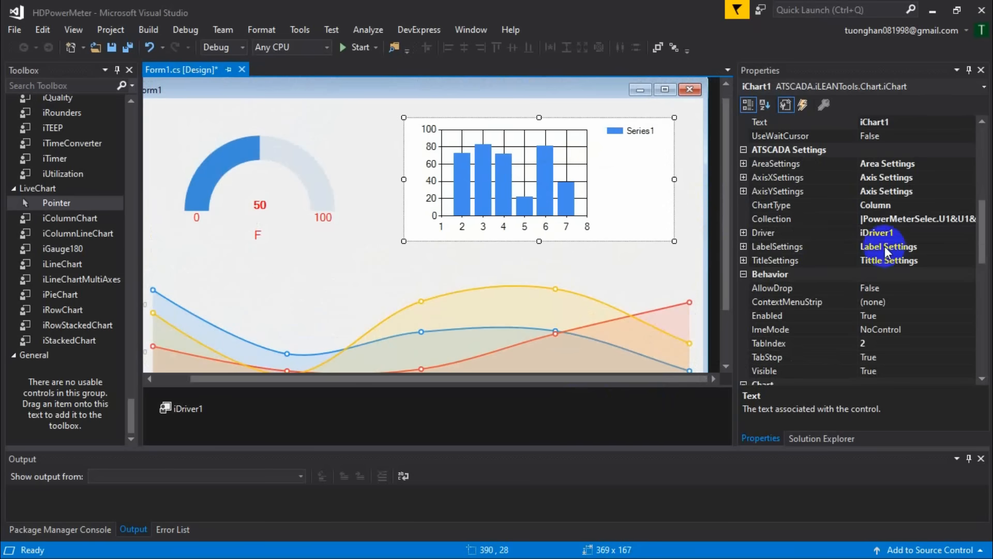
left_click(747, 260)
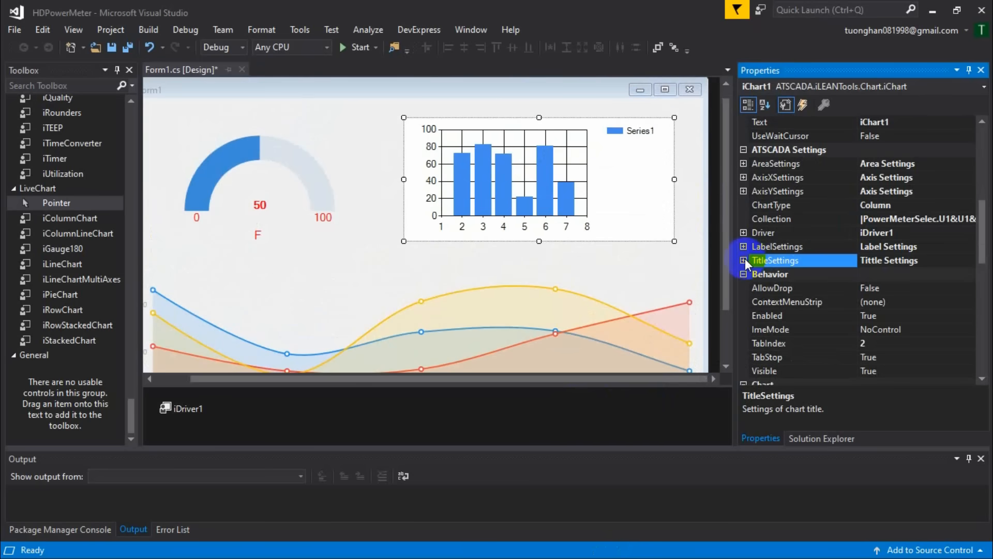
left_click(744, 260)
left_click(902, 316)
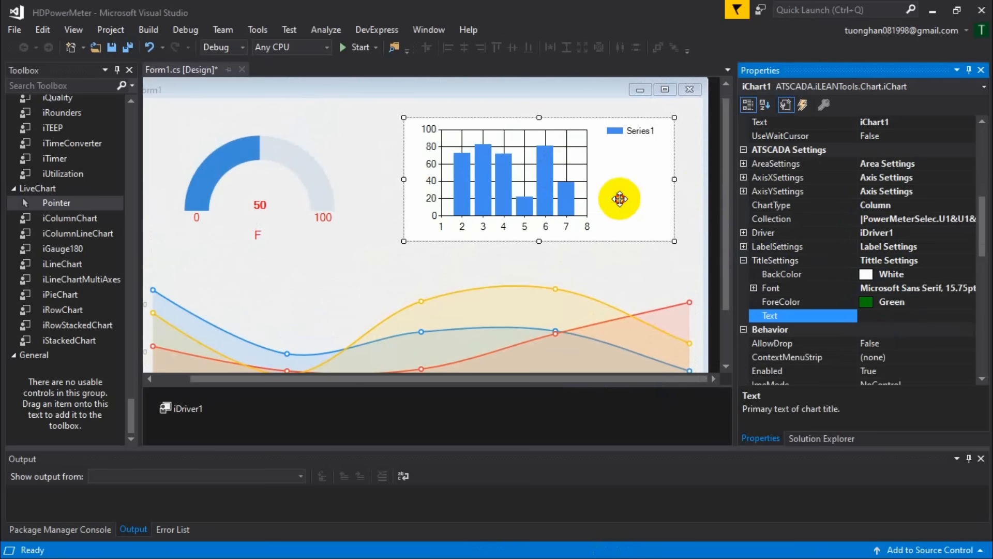
Step: Bind the line chart to iDriver1 as its driver
left_click(474, 300)
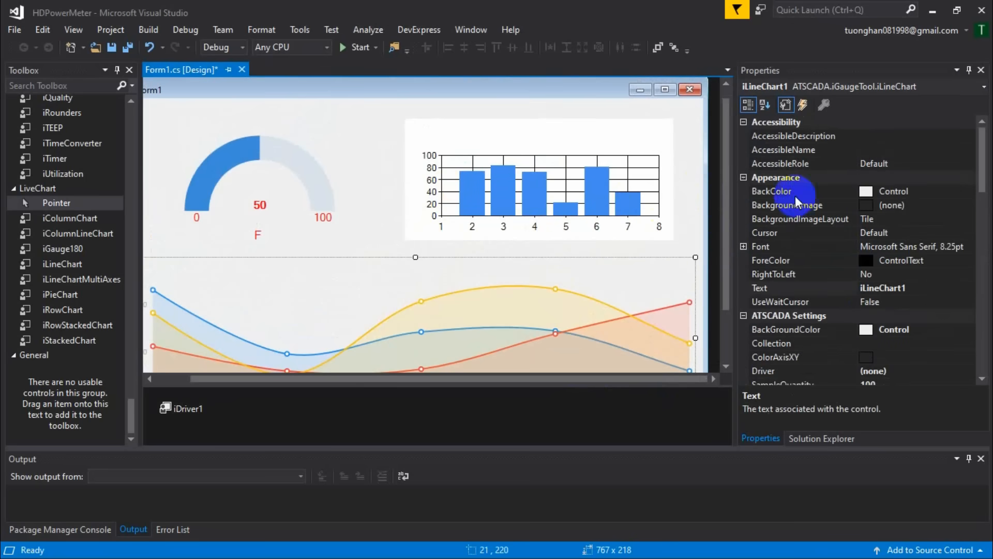
left_click_drag(723, 198, 724, 250)
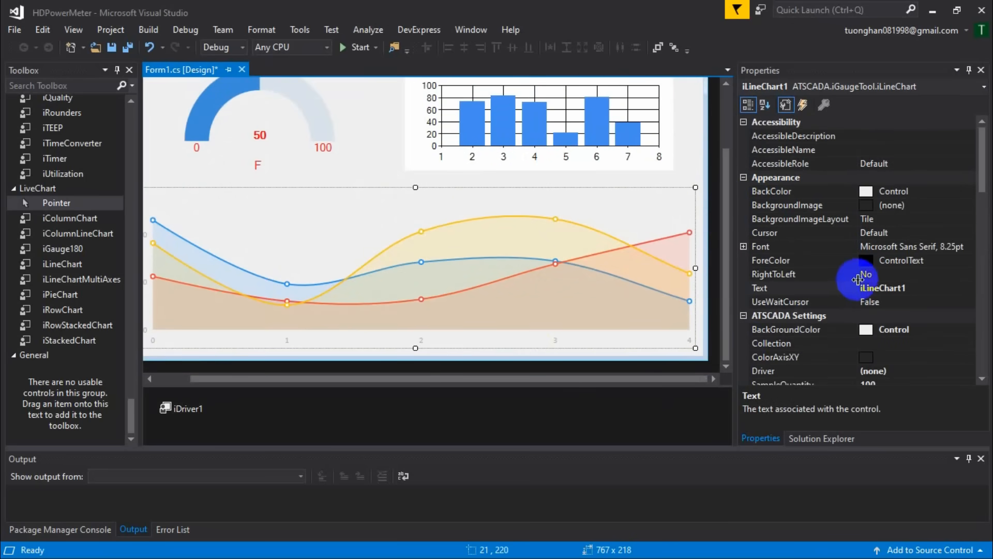
scroll(910, 296, "down", 2)
double_click(910, 290)
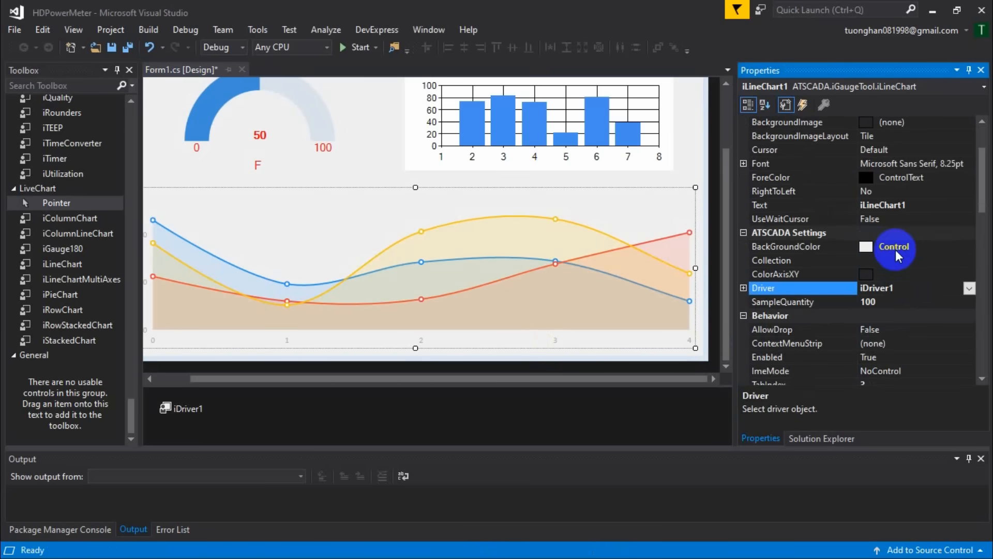
Step: Add PowerMeterKleamsan.U1 to the line chart's collection with alias U1 and fill color DarkOrange
left_click(894, 261)
left_click(970, 262)
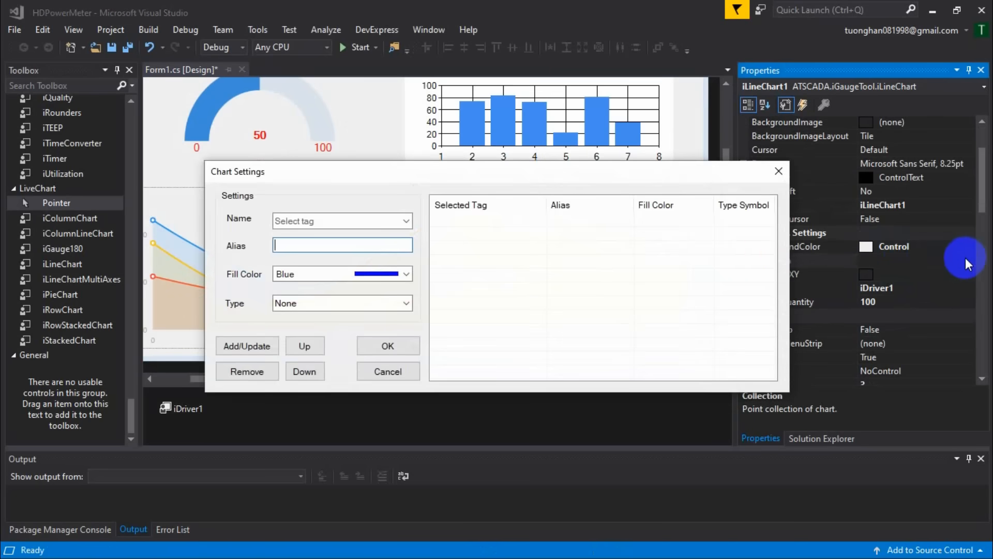
left_click(407, 221)
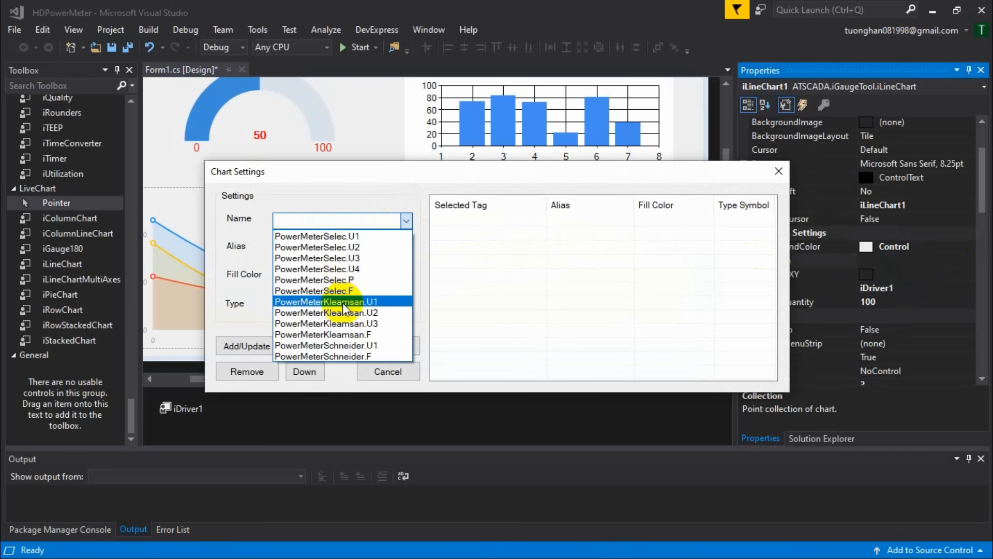
left_click(343, 302)
left_click(341, 246)
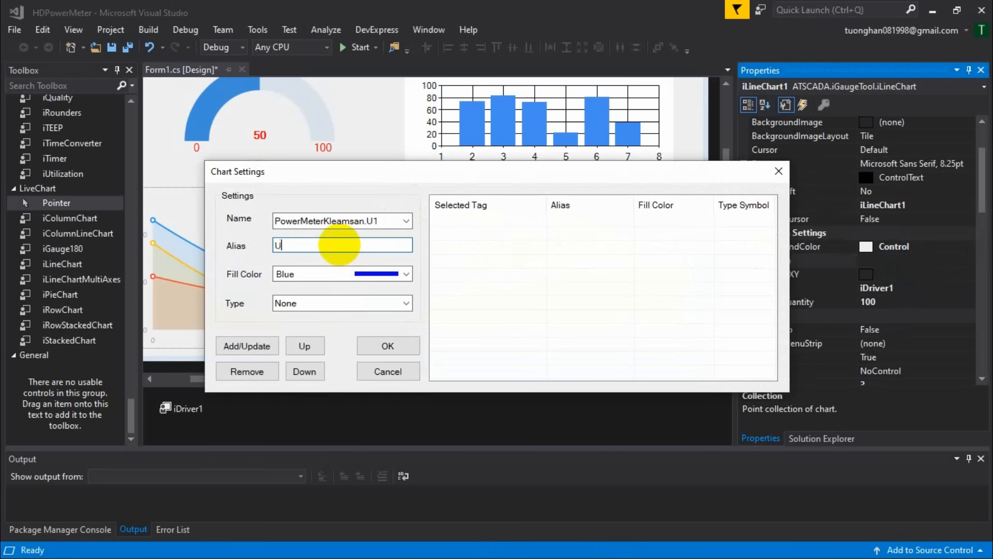
left_click(406, 273)
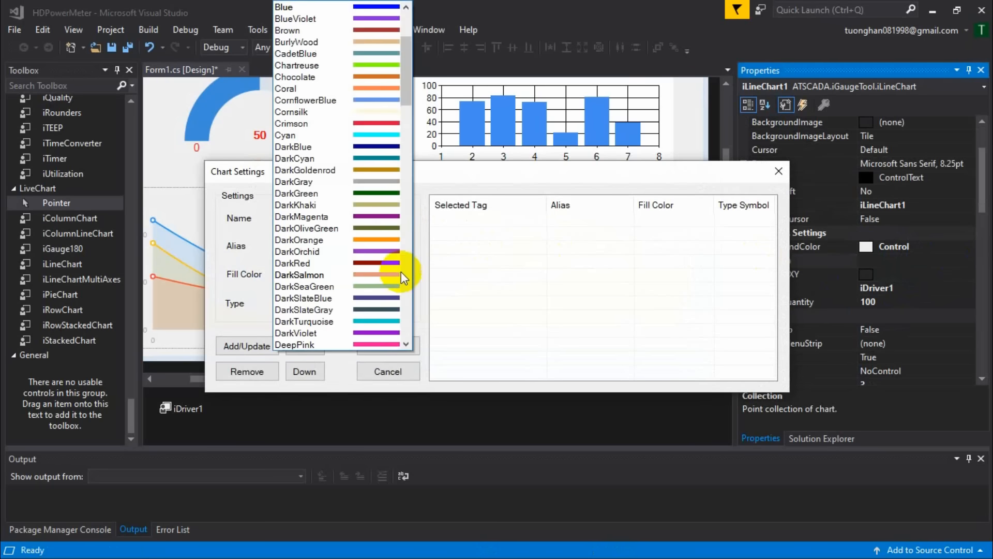
left_click(381, 239)
left_click(246, 345)
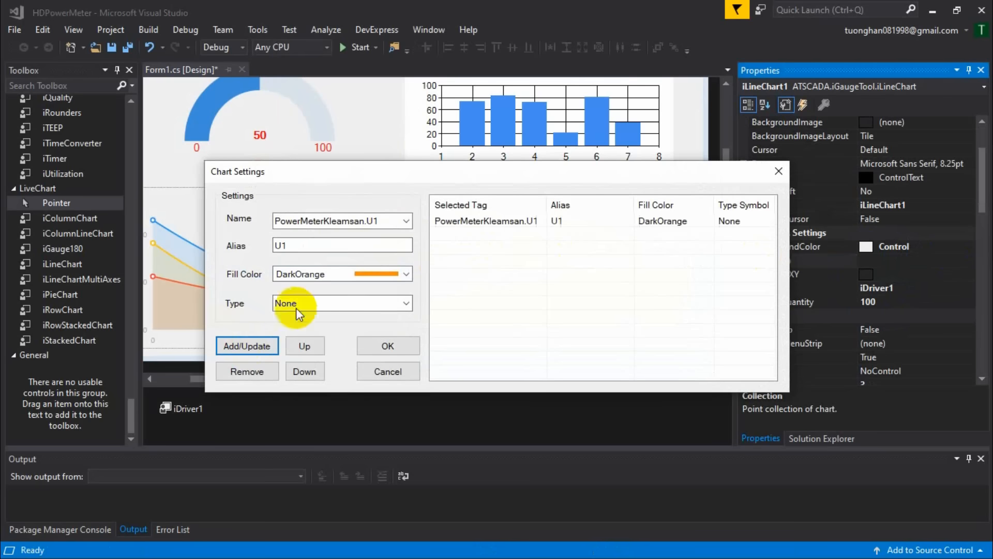
Step: Add PowerMeterKleamsan.U2 to the line chart's collection with alias U2 and fill color Gold
left_click(406, 221)
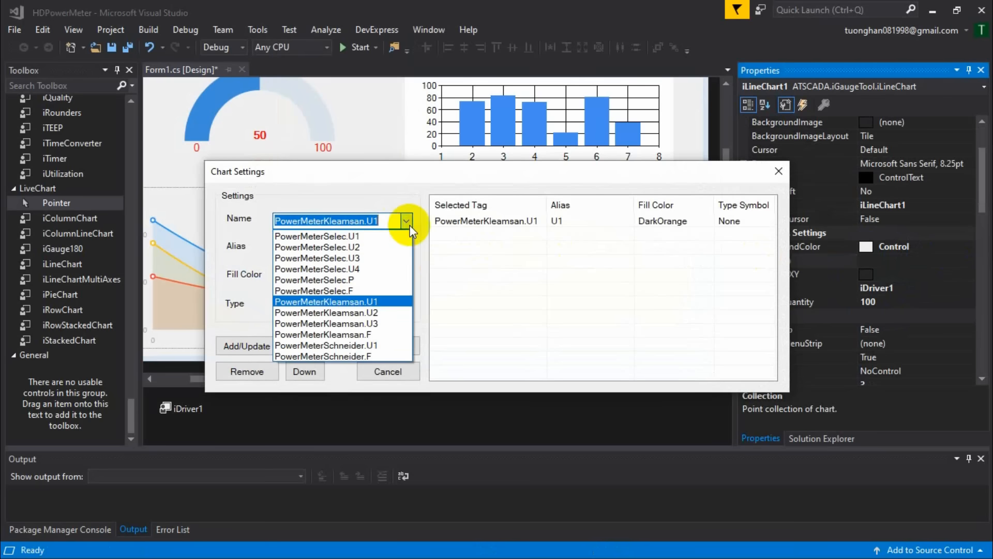
left_click(357, 313)
left_click(380, 246)
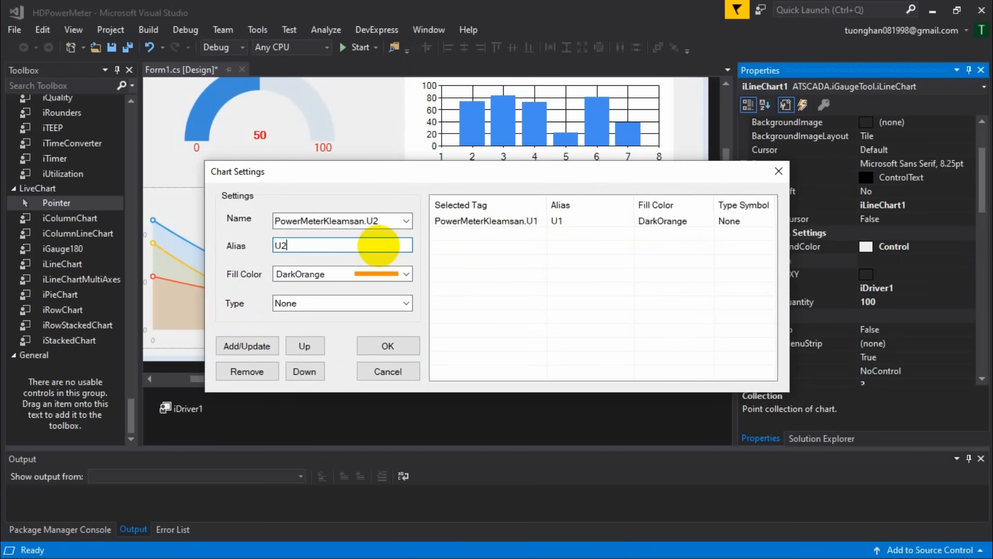
left_click(407, 275)
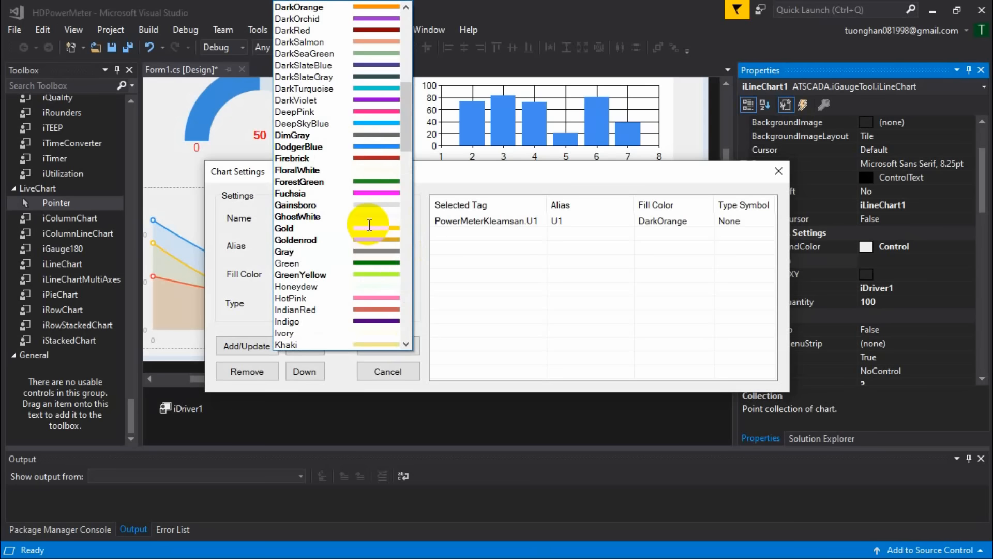
left_click(369, 225)
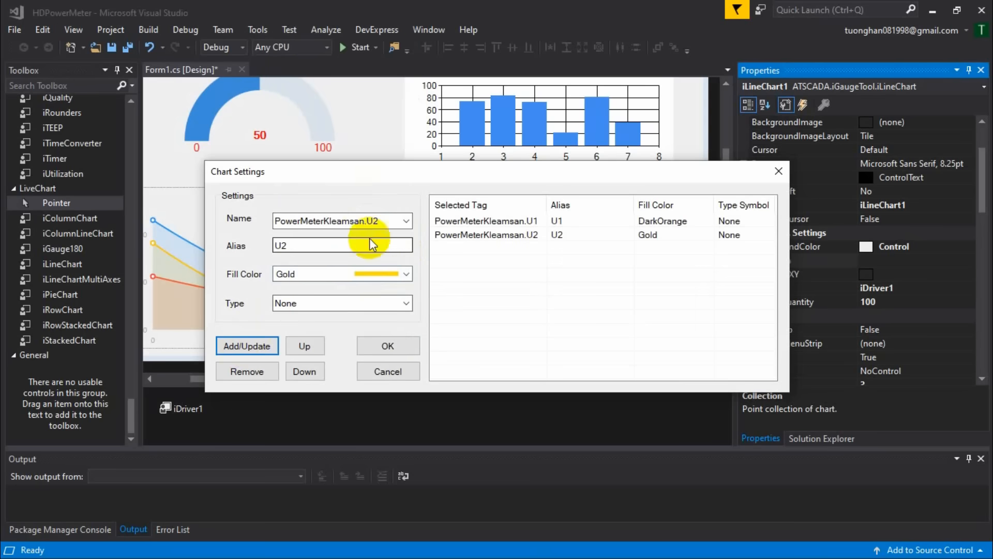
Step: Add PowerMeterSelec.U3 to the line chart's collection with alias U3, fill color Red and symbol type Diamond
left_click(404, 220)
left_click(354, 259)
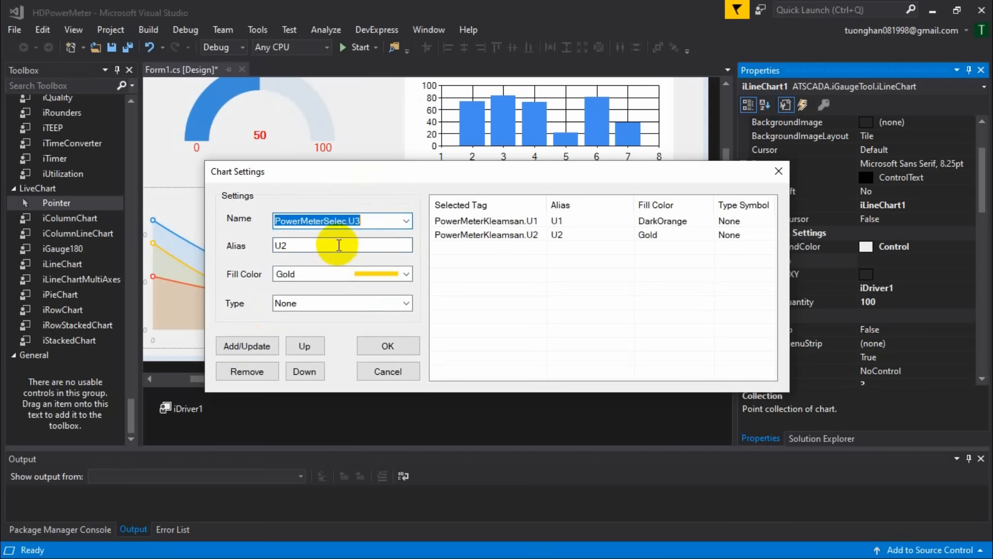
left_click(338, 245)
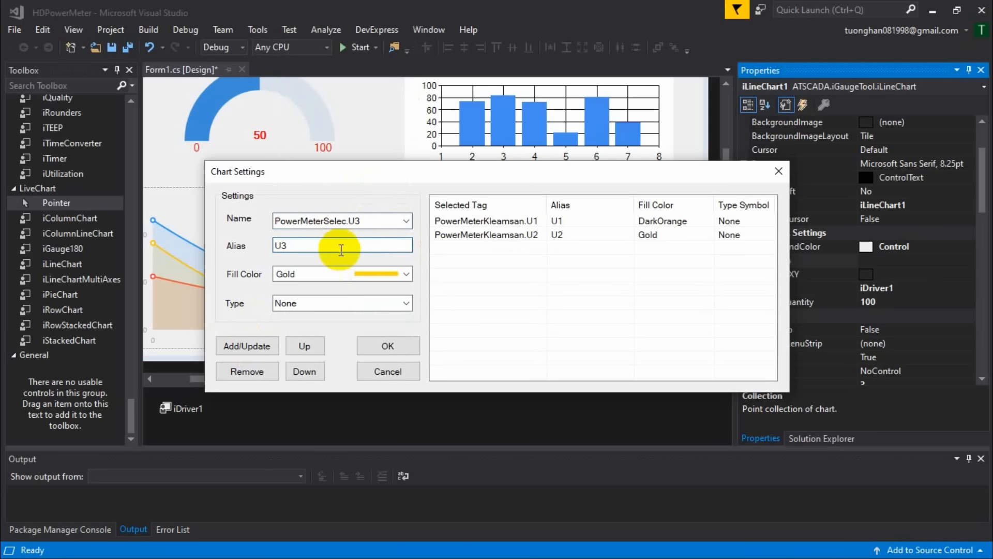
left_click(406, 305)
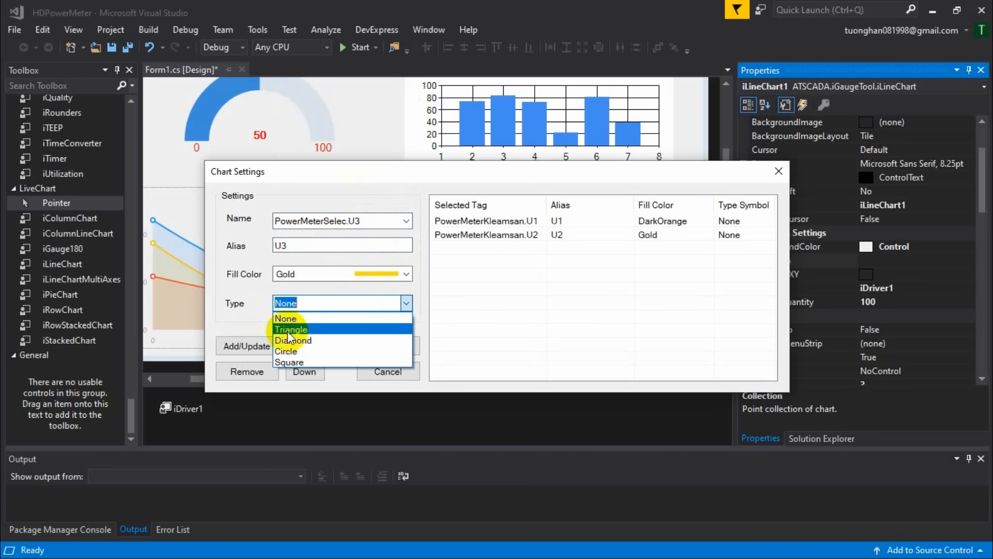
left_click(291, 340)
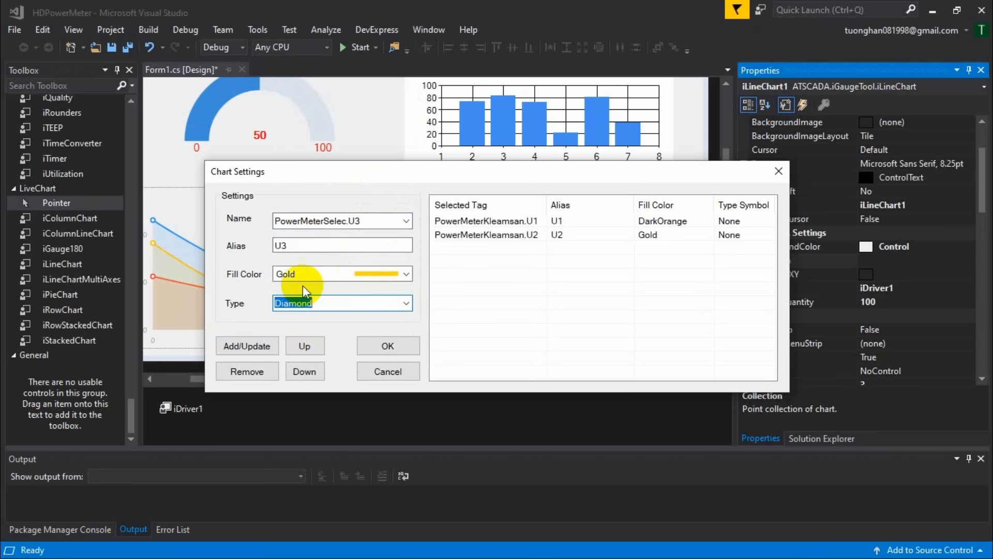
left_click(401, 273)
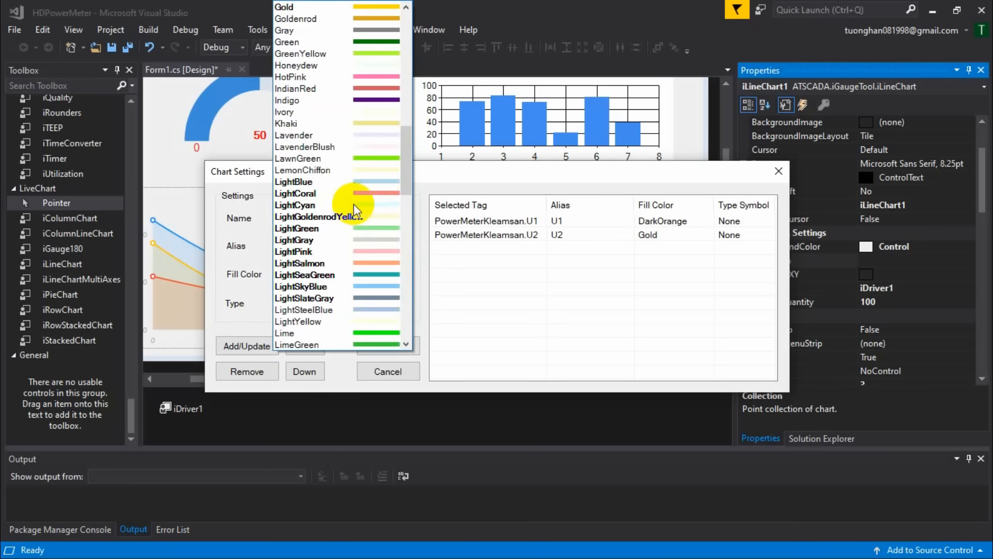
scroll(355, 200, "down", 12)
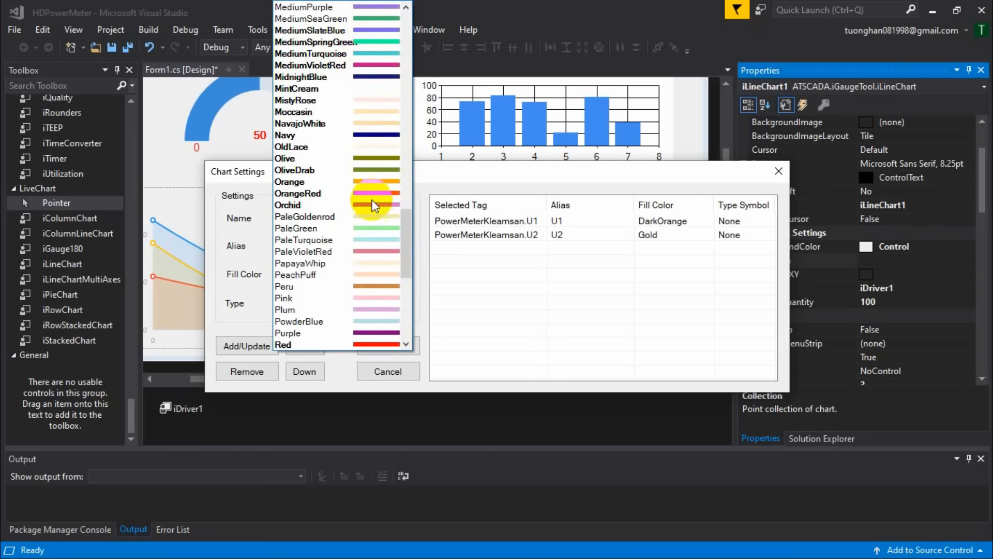
left_click(362, 345)
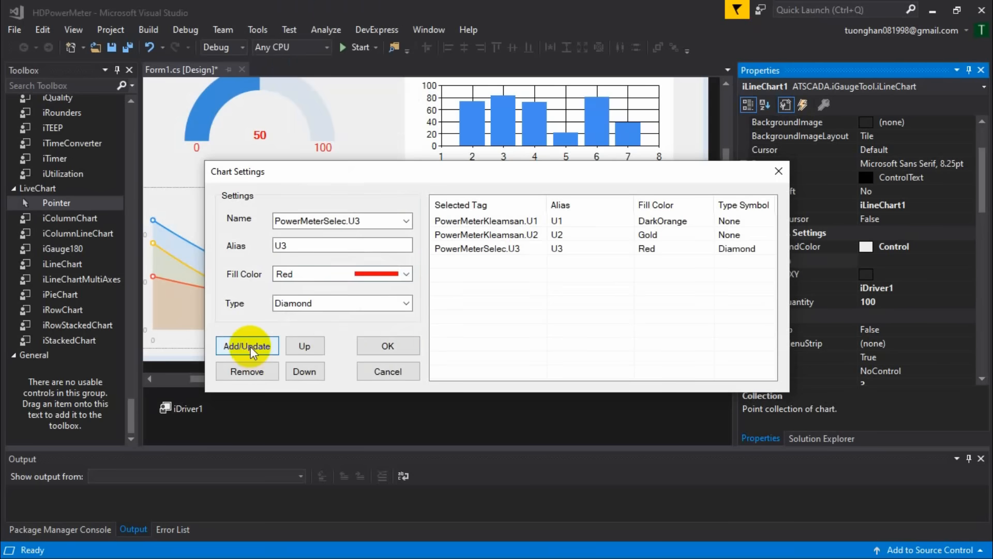
Step: Change the symbol type of the PowerMeterKleamsan.U2 entry to Square
left_click(556, 236)
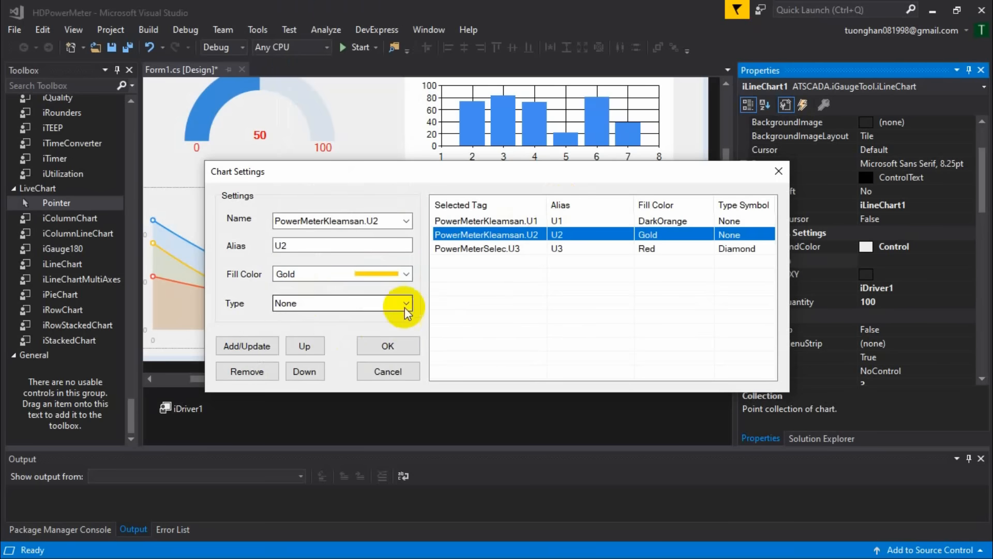
left_click(406, 303)
left_click(303, 364)
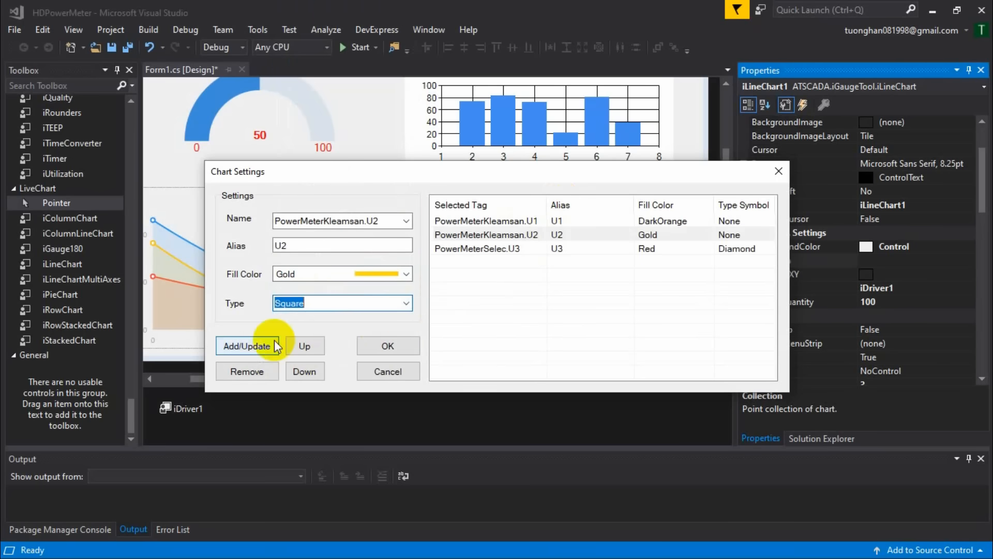
left_click(276, 346)
Step: Change the symbol type of the PowerMeterKleamsan.U1 entry to Circle and accept the line chart's collection
left_click(595, 221)
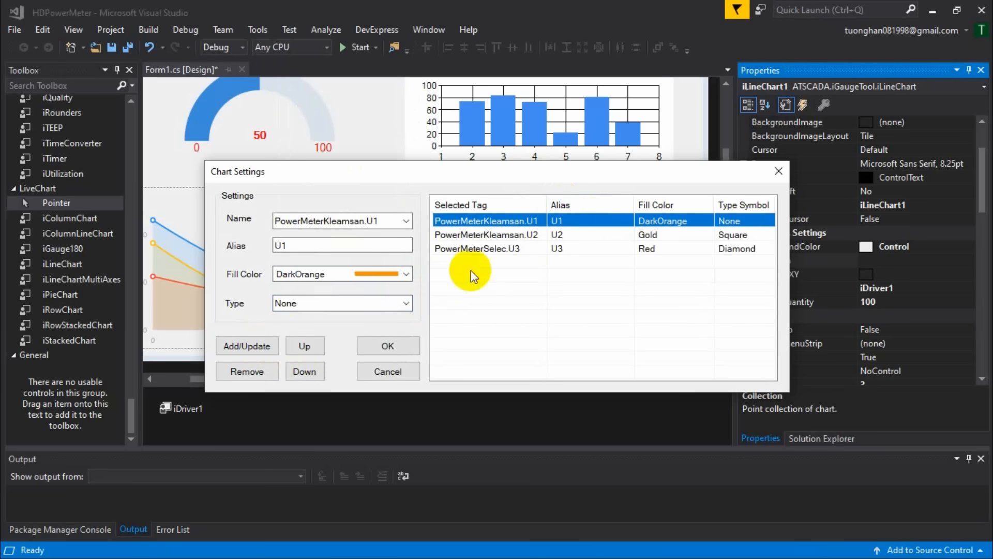
left_click(405, 303)
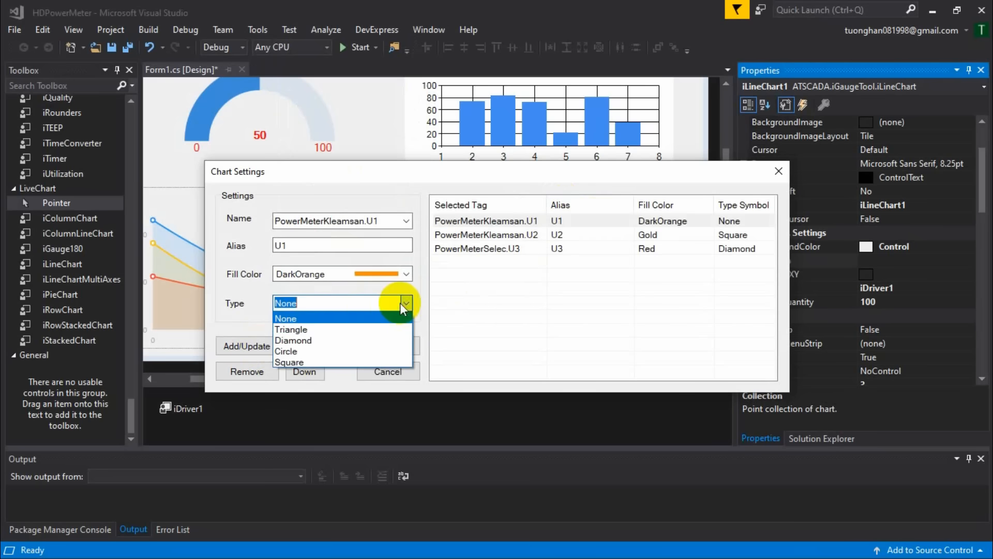
left_click(297, 353)
left_click(250, 346)
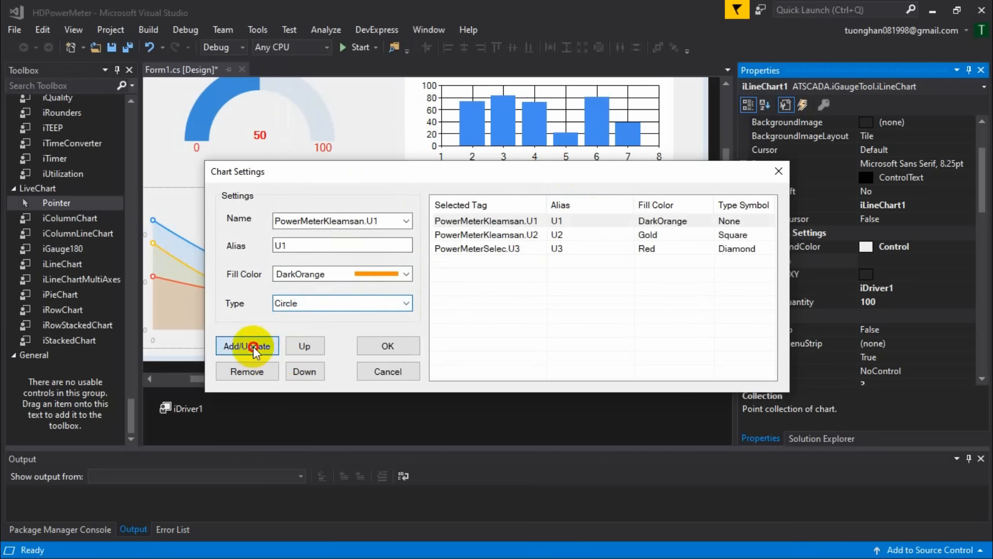
left_click(383, 351)
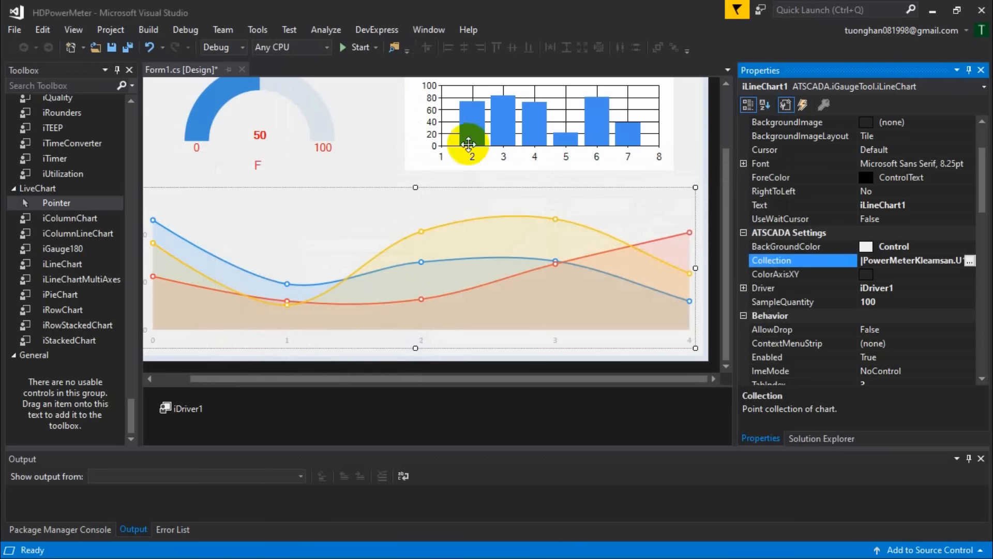
left_click(467, 135)
left_click(392, 134)
left_click(436, 128)
left_click(288, 123)
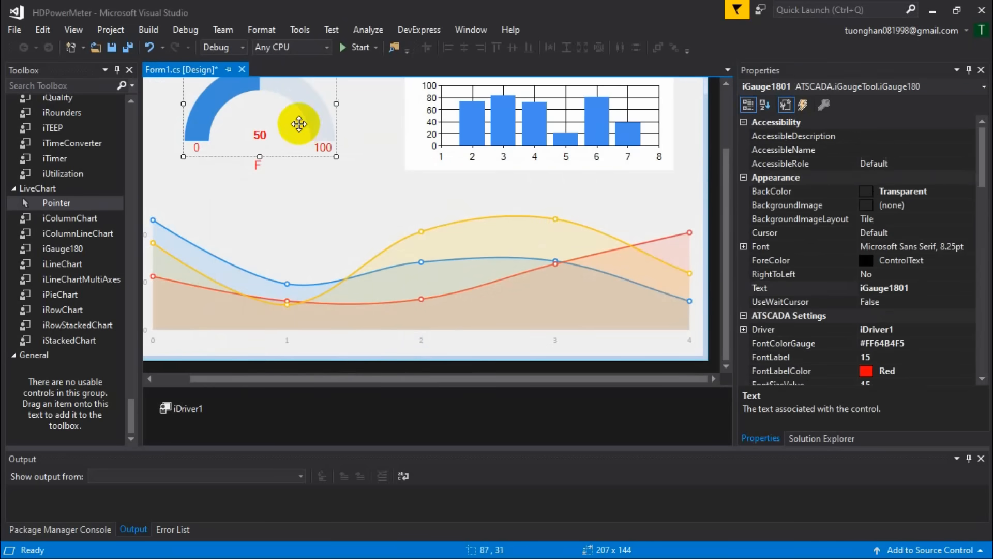
left_click(455, 137)
left_click(402, 204)
left_click(534, 118)
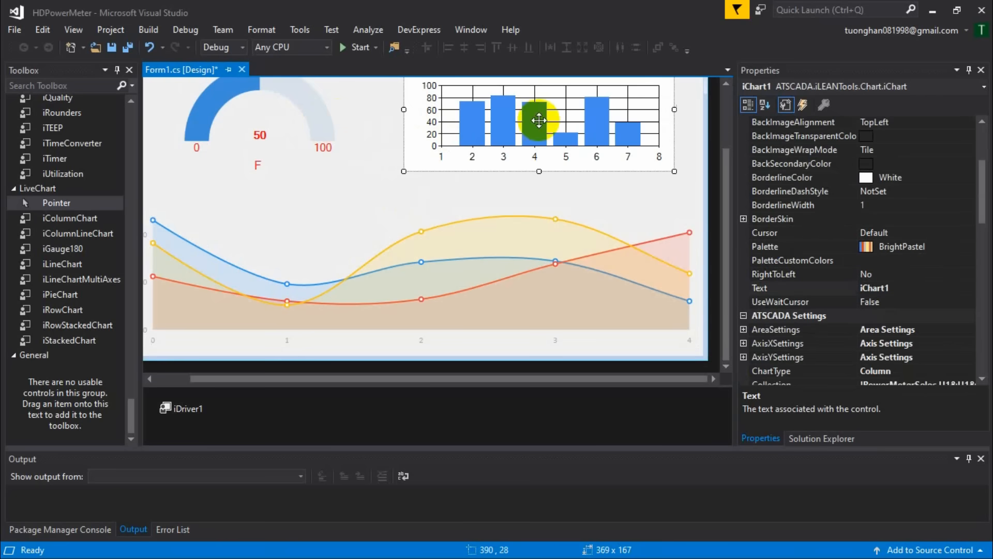
Step: Rebuild the HDPowerMeter project
left_click_drag(725, 210, 720, 132)
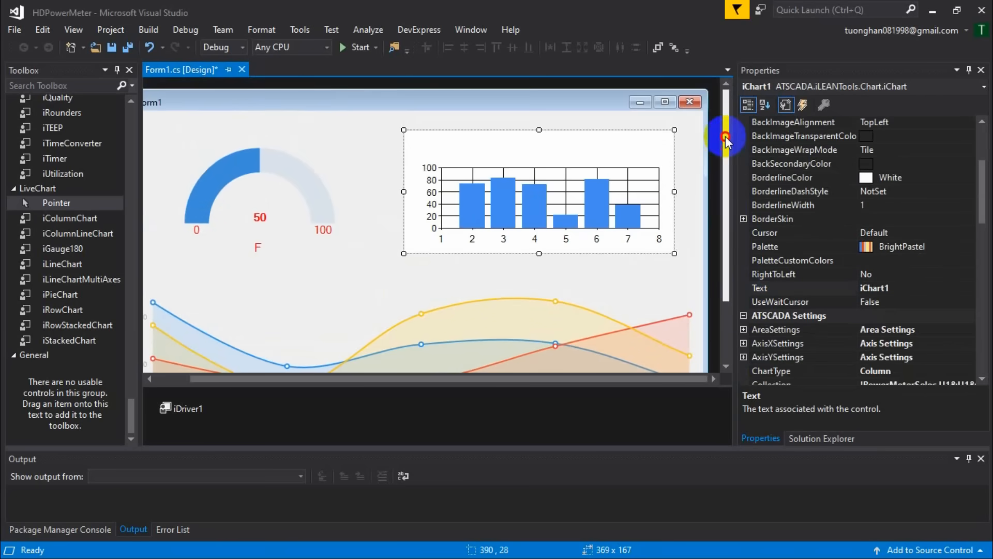
left_click(148, 30)
left_click(189, 127)
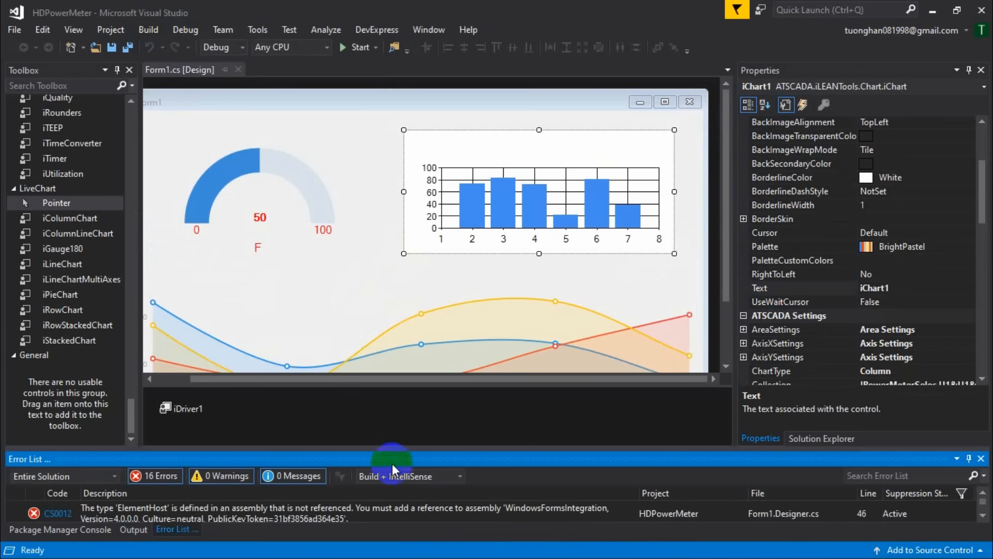
Step: Go to the missing-reference error in the form's designer code and add a reference to PresentationCore from the System.Windows.Media code line
double_click(403, 510)
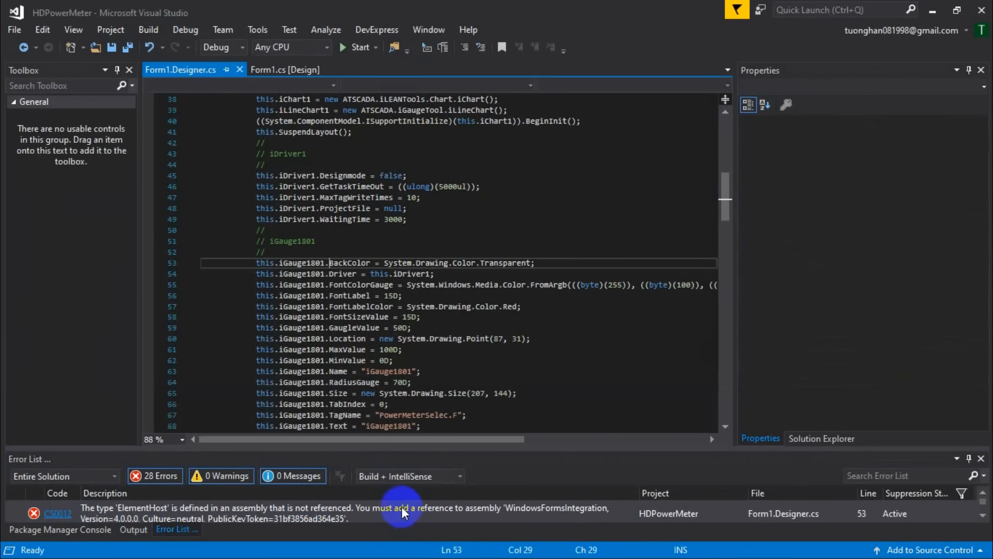
left_click(484, 285)
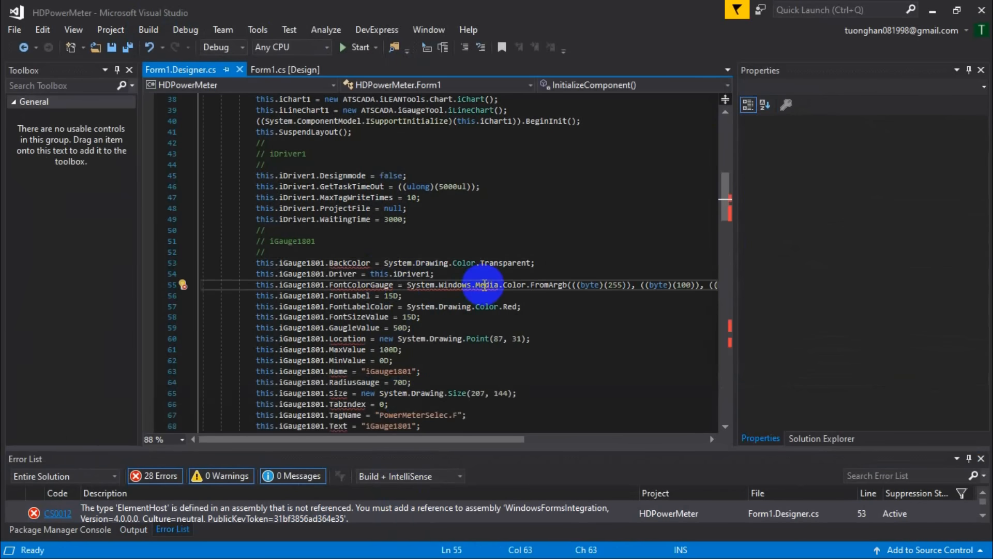
left_click(190, 284)
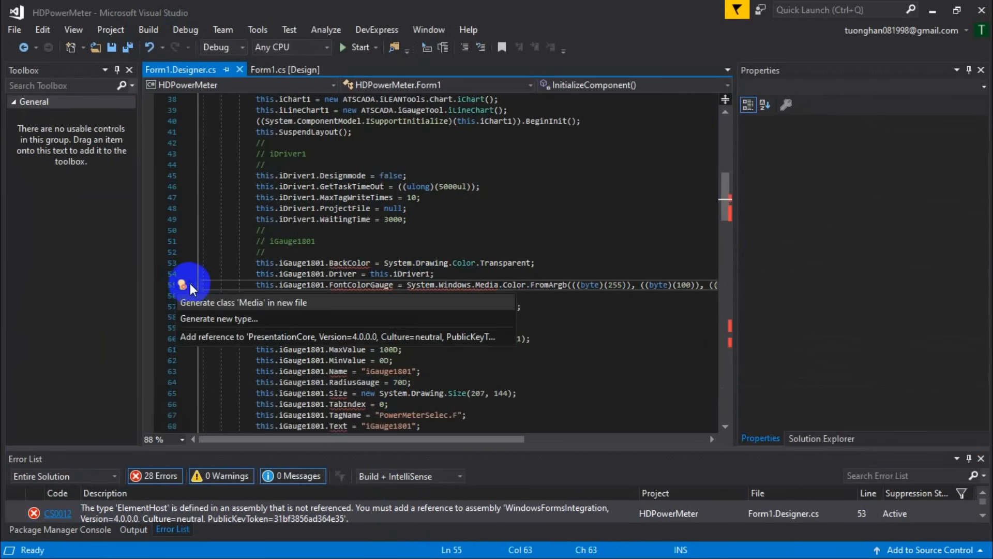
left_click(257, 337)
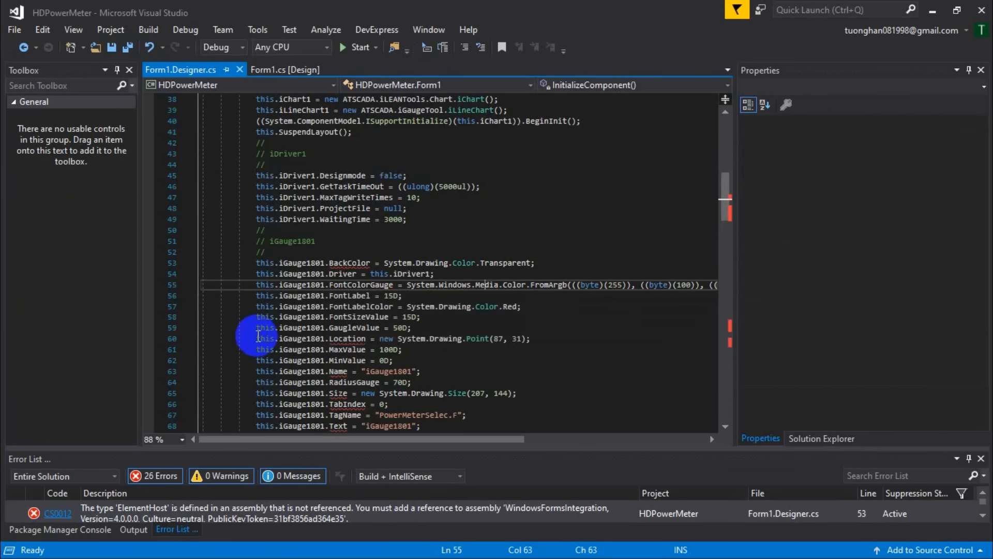
Step: Add a reference to WindowsFormsIntegration from the Controls.Add call for iLineChart1 in the designer code
scroll(258, 336, "down", 6)
scroll(262, 336, "up", 3)
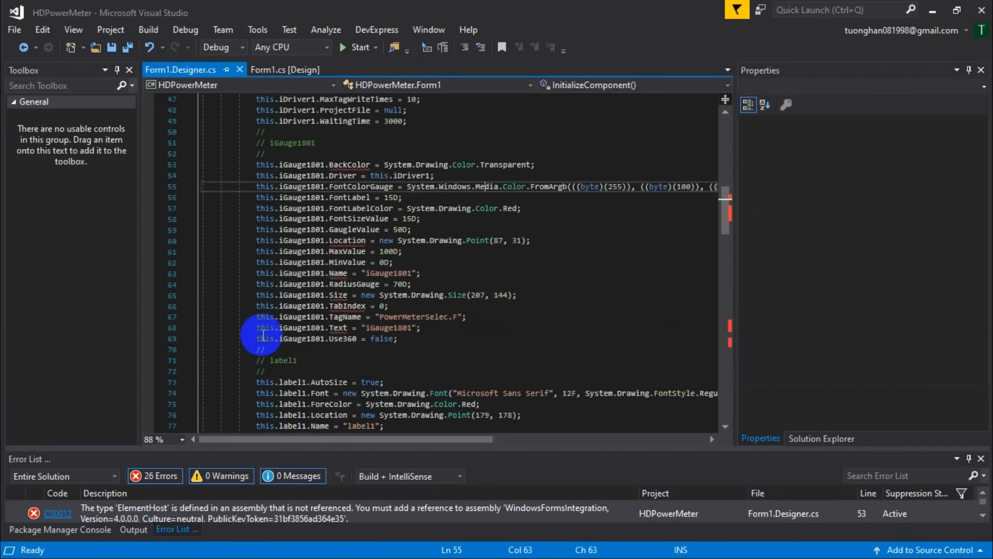
scroll(262, 336, "down", 20)
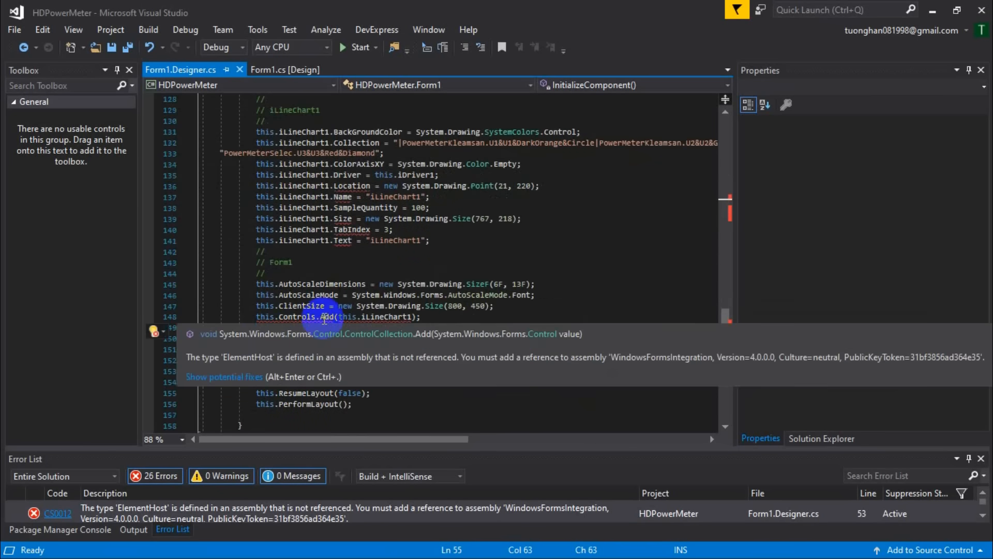
left_click(324, 317)
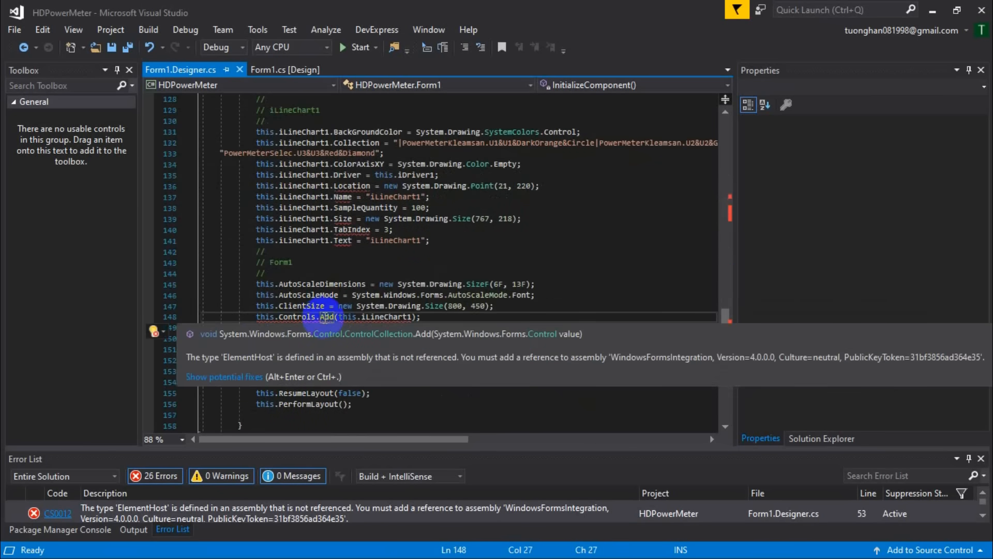
key("ctrl+period")
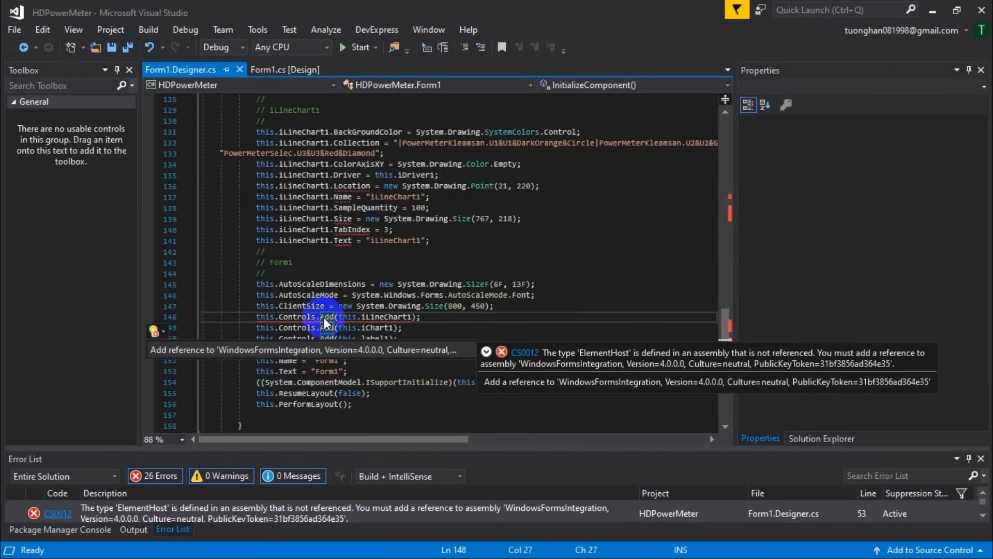
left_click(297, 350)
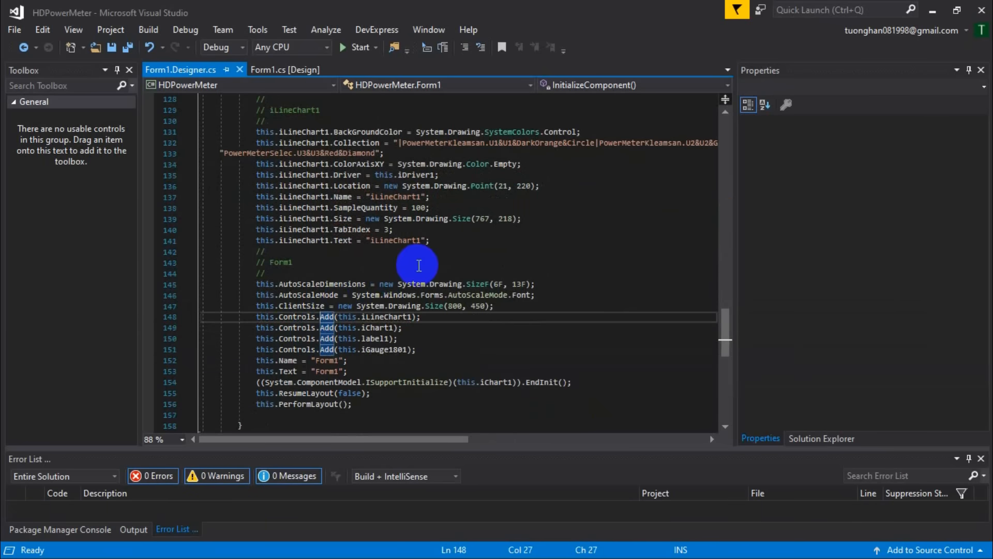
Step: Rebuild the HDPowerMeter project with the added references and review the designer code
scroll(419, 265, "down", 5)
scroll(419, 265, "up", 20)
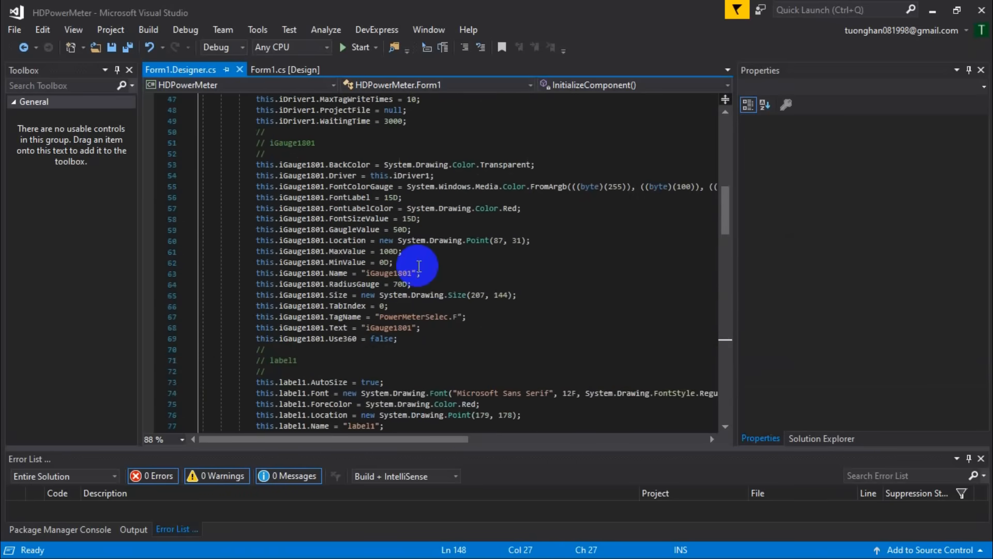
scroll(419, 265, "up", 6)
left_click(149, 29)
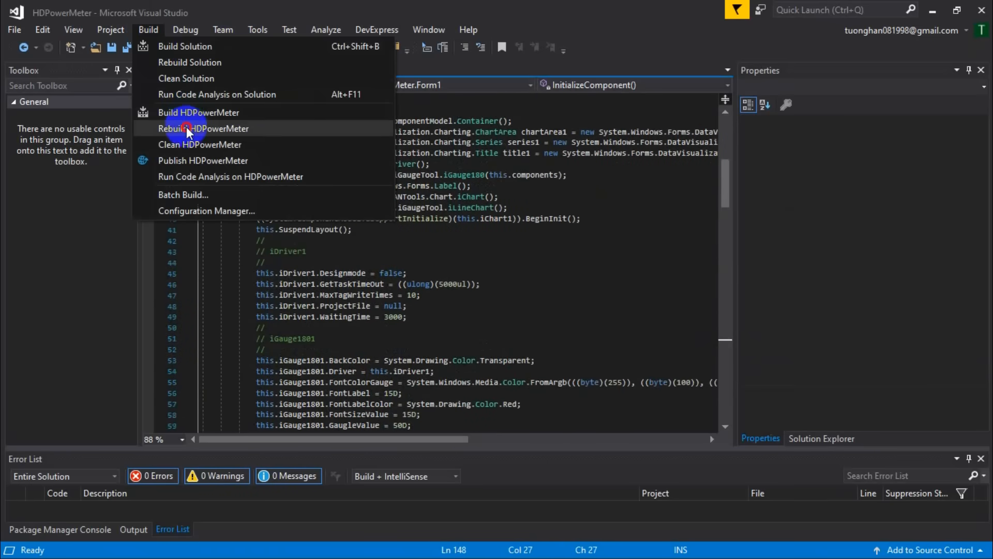
left_click(186, 131)
scroll(533, 256, "up", 5)
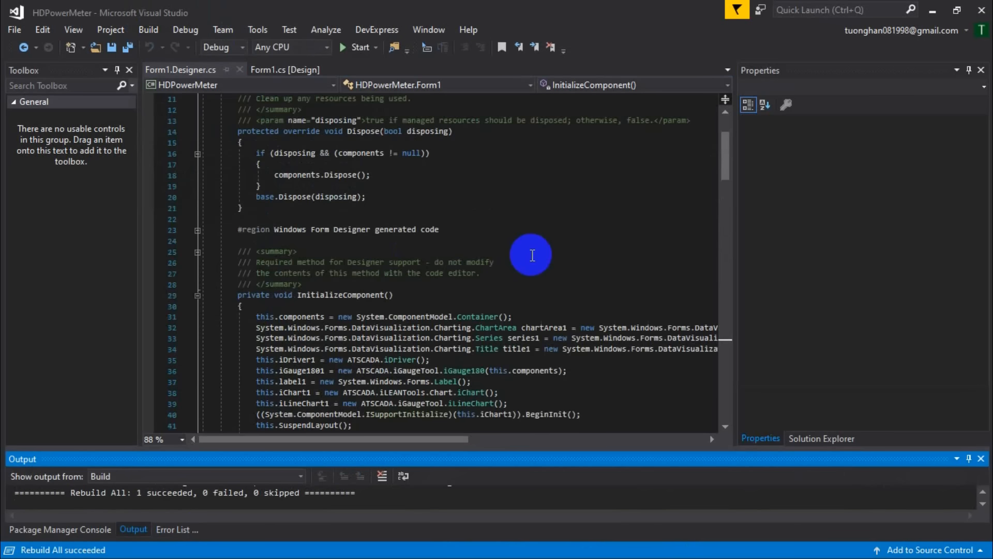
scroll(532, 256, "up", 4)
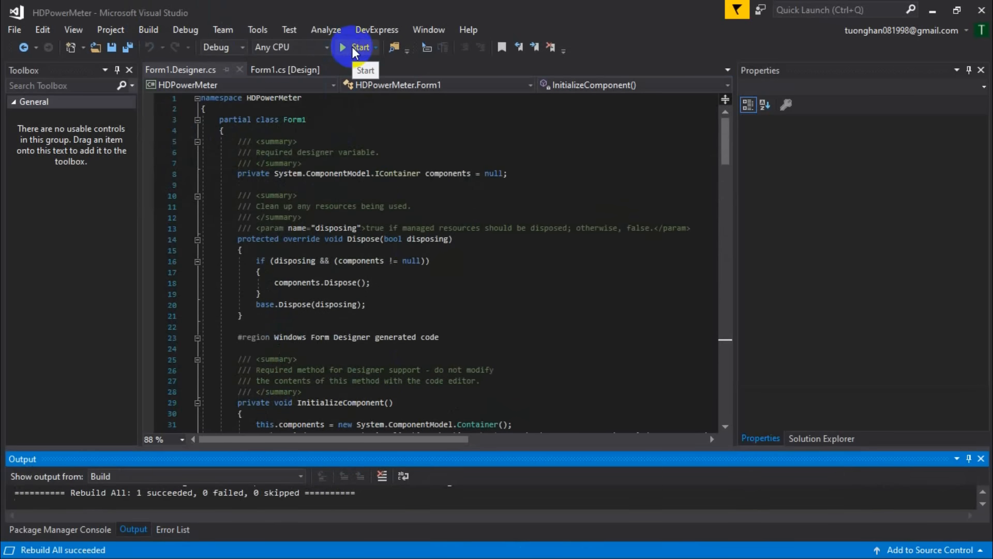
Step: Run the application, check the gauge and charts on the running form, and stop debugging
left_click(352, 46)
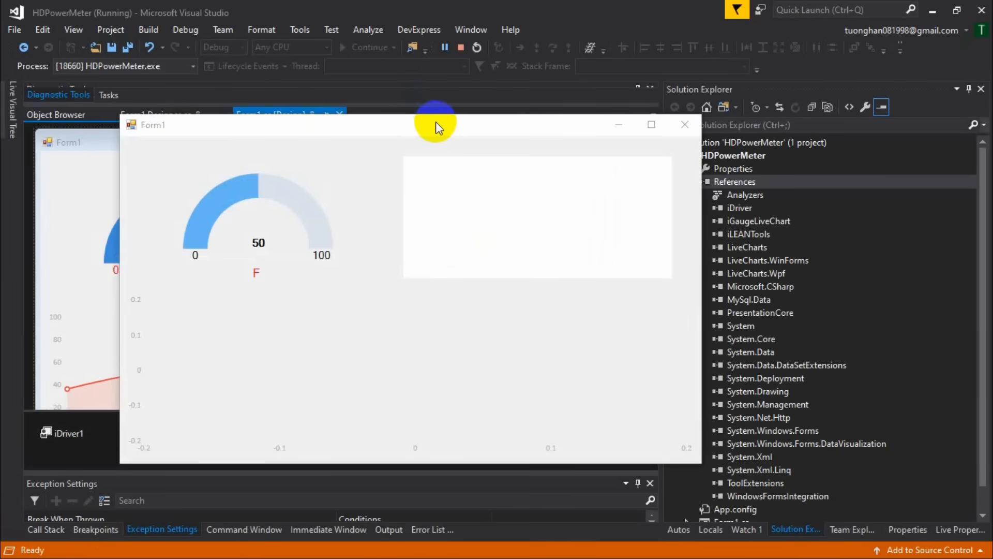
left_click_drag(437, 130, 516, 104)
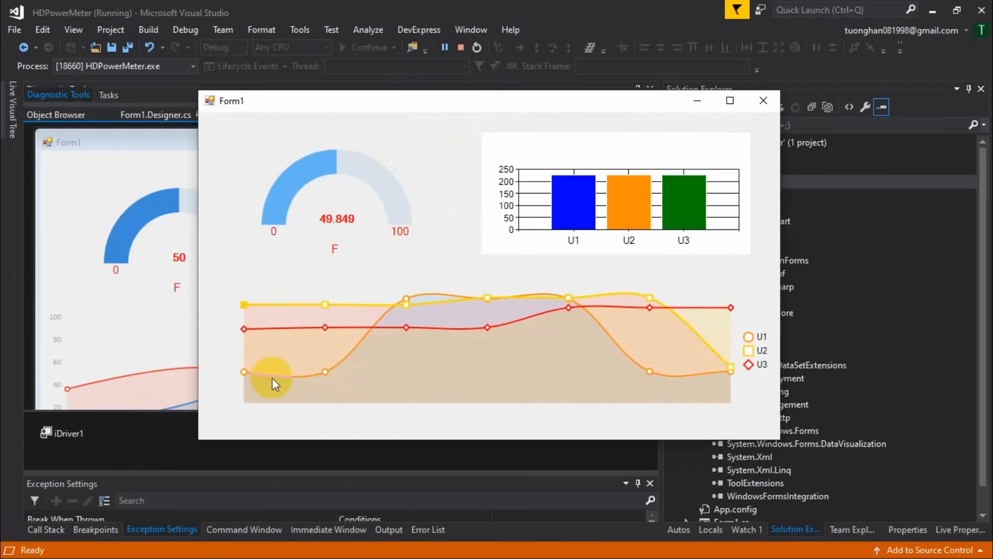
left_click(463, 48)
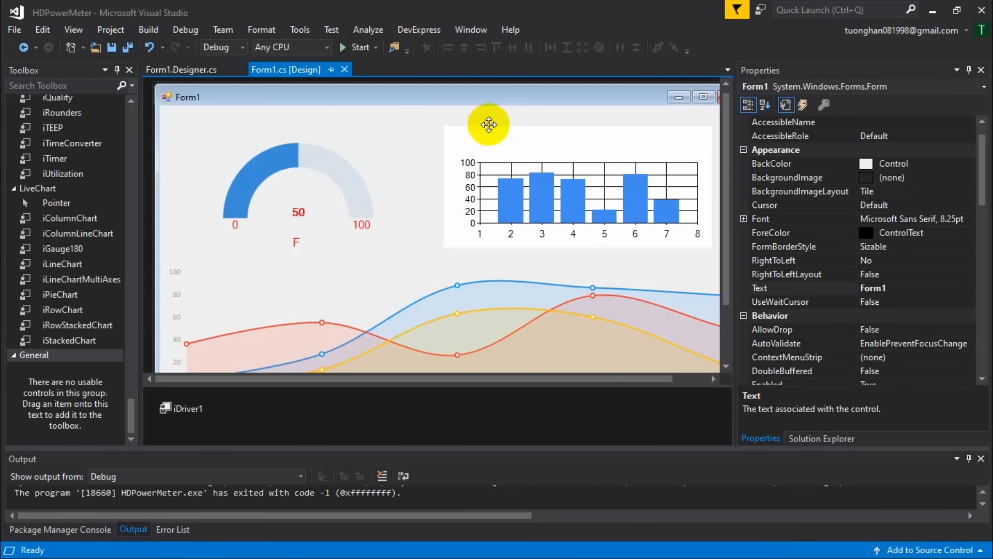
Step: Place a Windows Forms Label above the gauge on Form1 and set its AutoSize to False
left_click(495, 197)
left_click(321, 177)
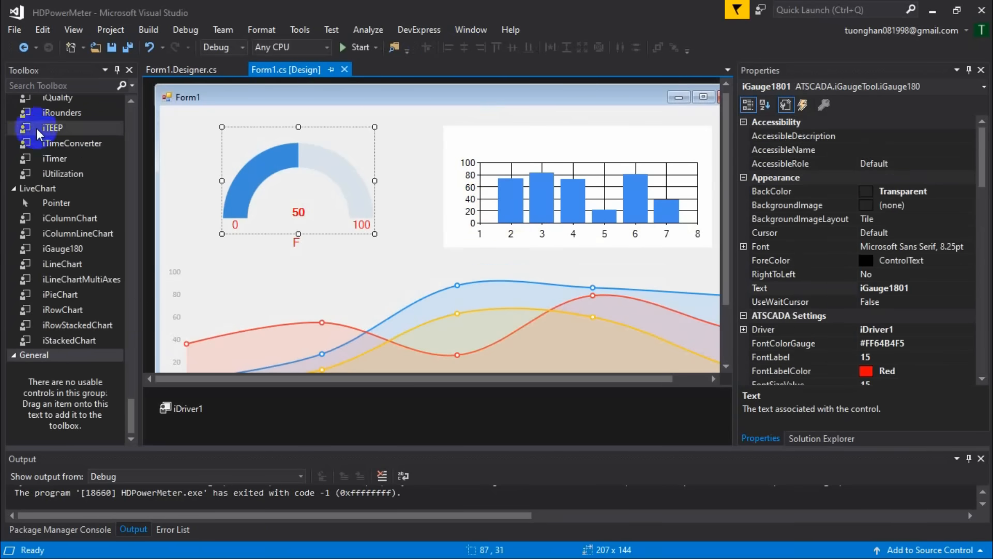
left_click(47, 86)
type("Label")
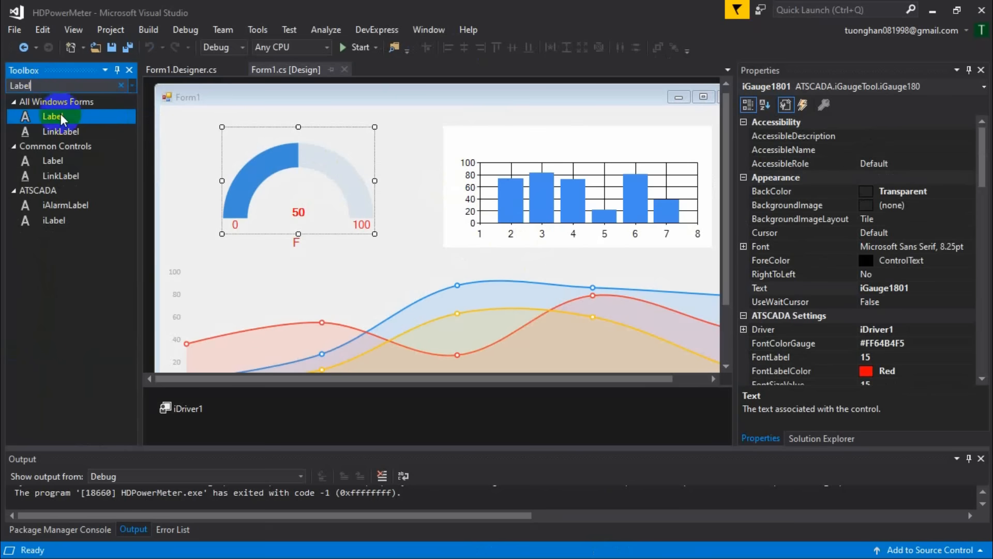
left_click_drag(61, 119, 277, 113)
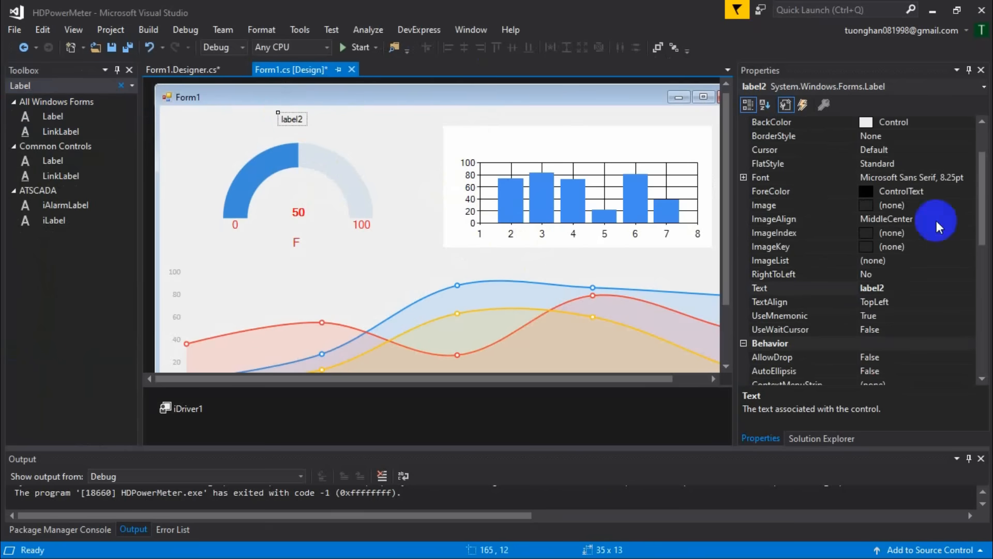
scroll(782, 203, "down", 9)
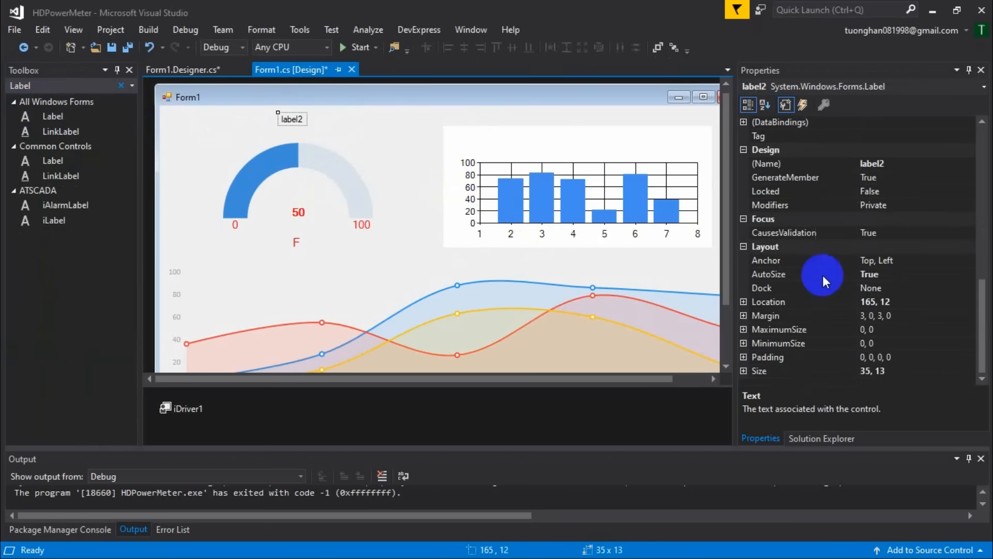
double_click(898, 274)
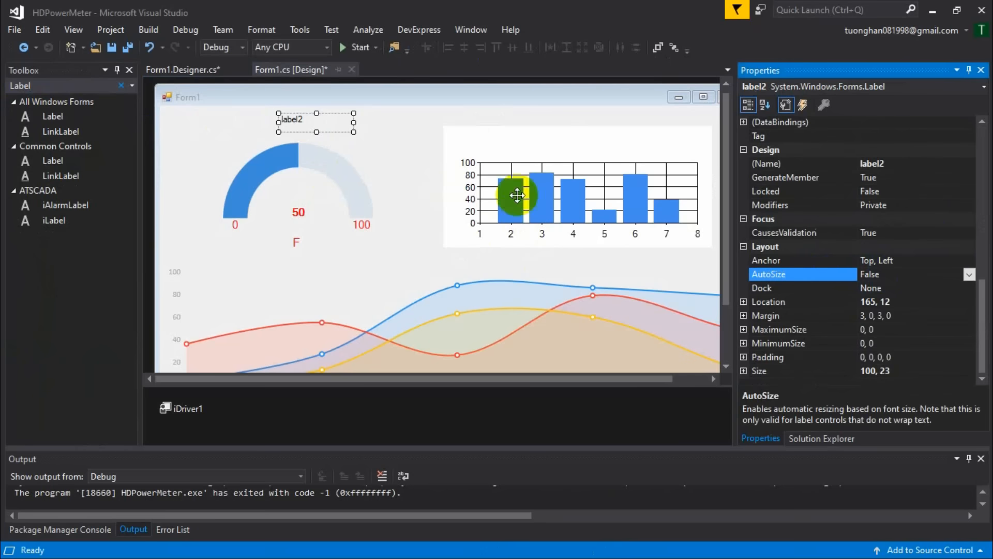
Step: Move the column chart and the gauge with its F label slightly down to make room for the new label
left_click(523, 156)
left_click_drag(523, 157, 540, 169)
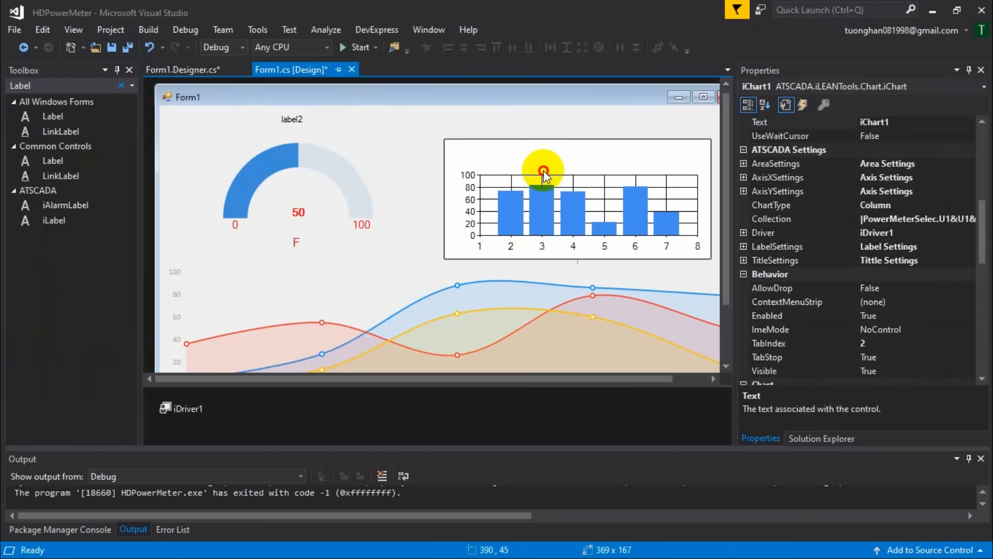
left_click(332, 167)
left_click(297, 240, "ctrl")
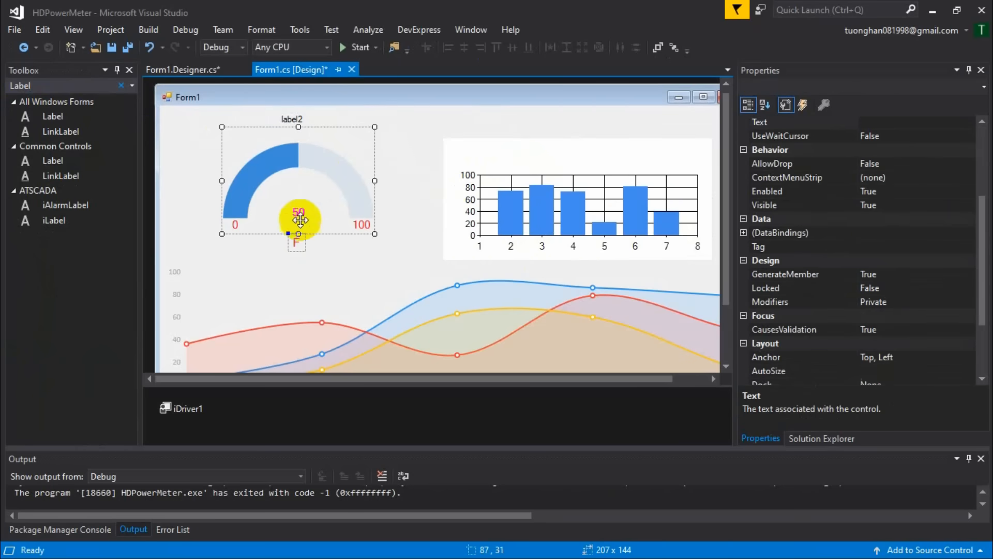
left_click_drag(300, 180, 294, 191)
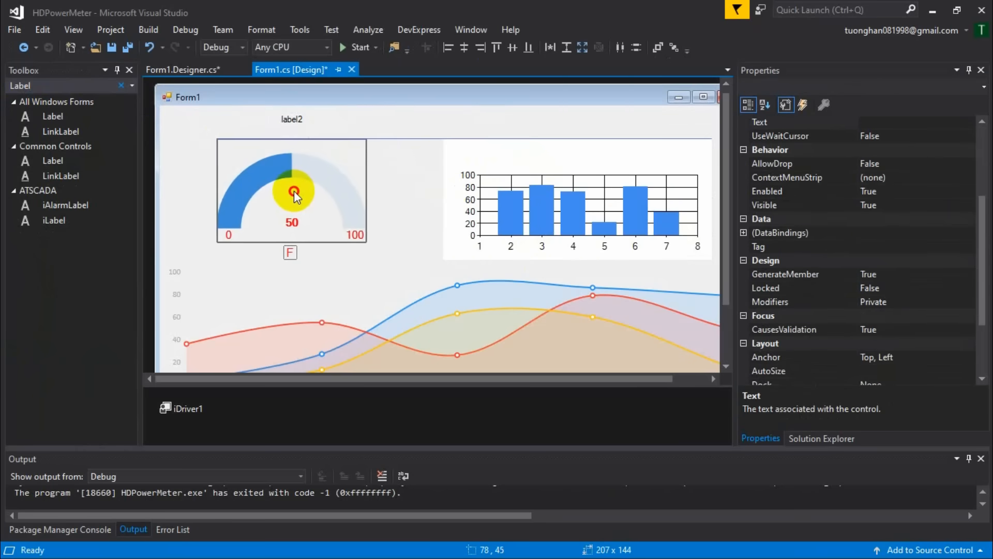
Step: Widen the new label above the gauge to about 492 px and set its font size to 12
left_click(289, 119)
left_click_drag(354, 122, 639, 126)
scroll(767, 193, "up", 4)
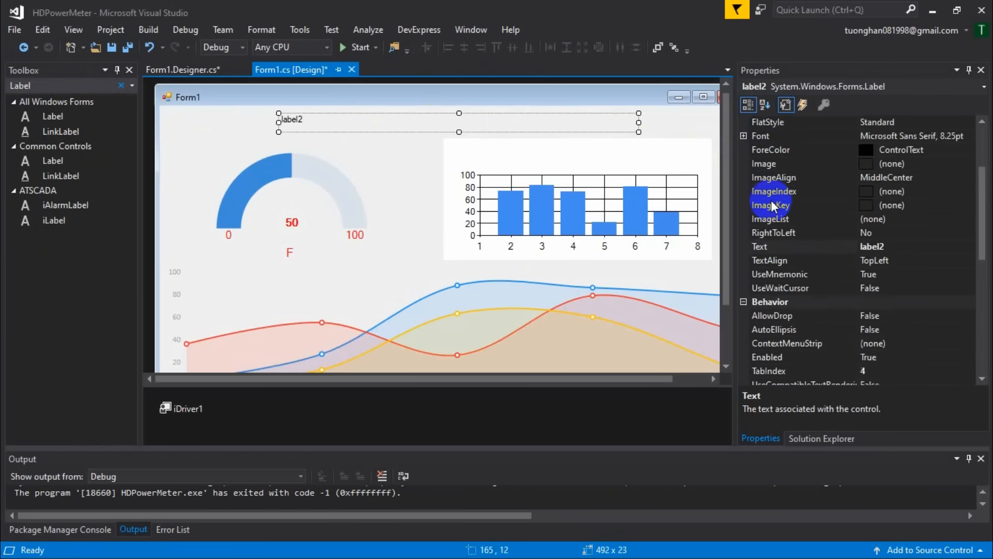
left_click(743, 178)
left_click(875, 205)
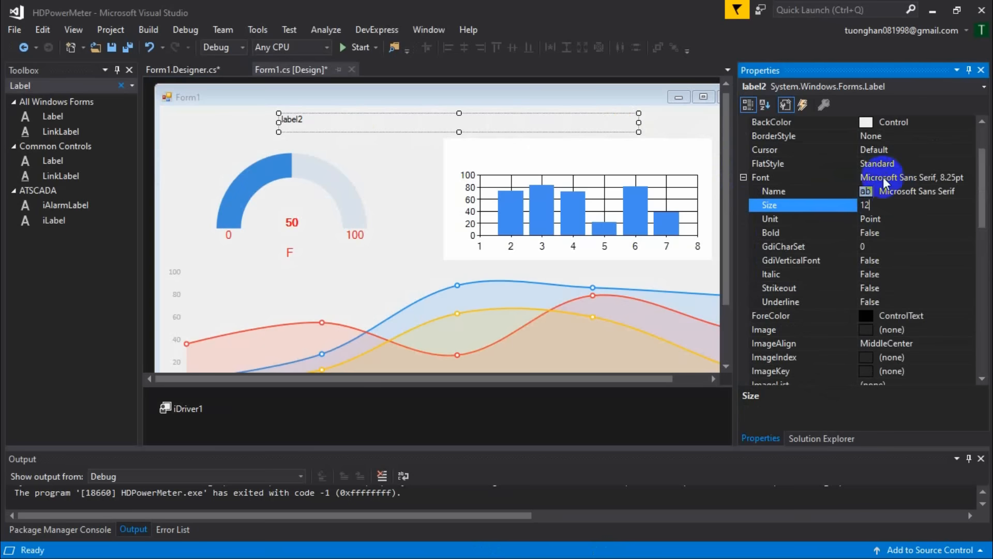
Step: Set the wide label's ForeColor to the custom blue 0, 0, 192 and make its font bold
left_click(951, 315)
left_click(968, 316)
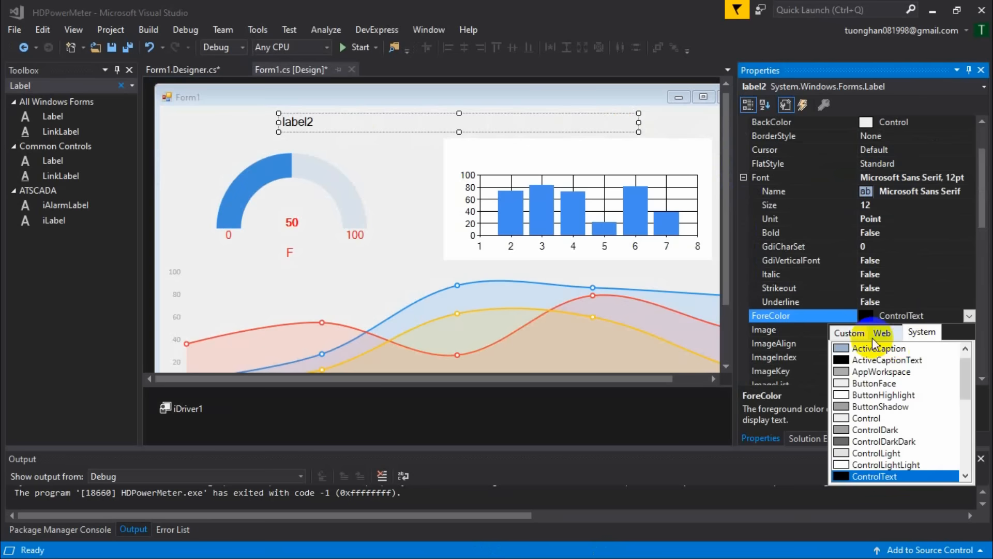
left_click(864, 335)
left_click(949, 408)
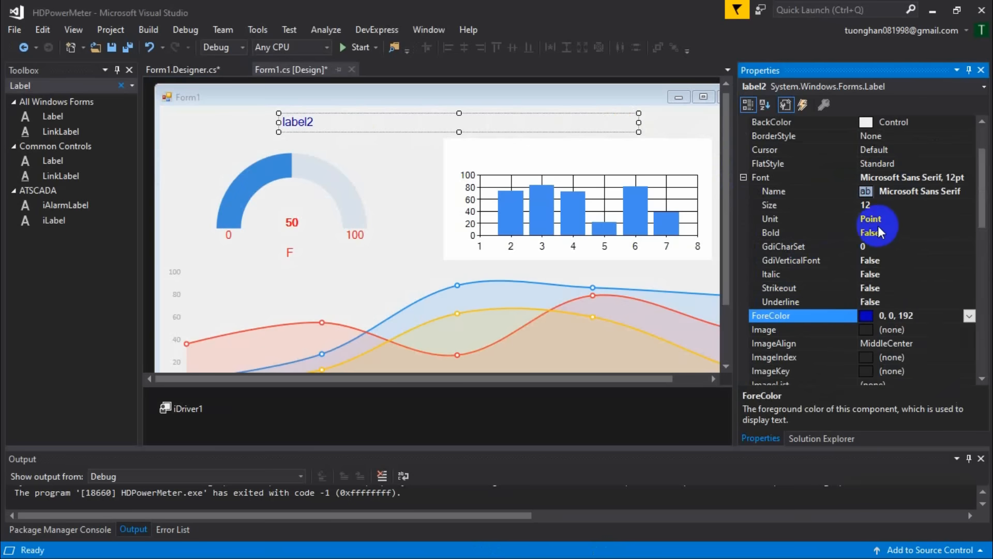
double_click(892, 231)
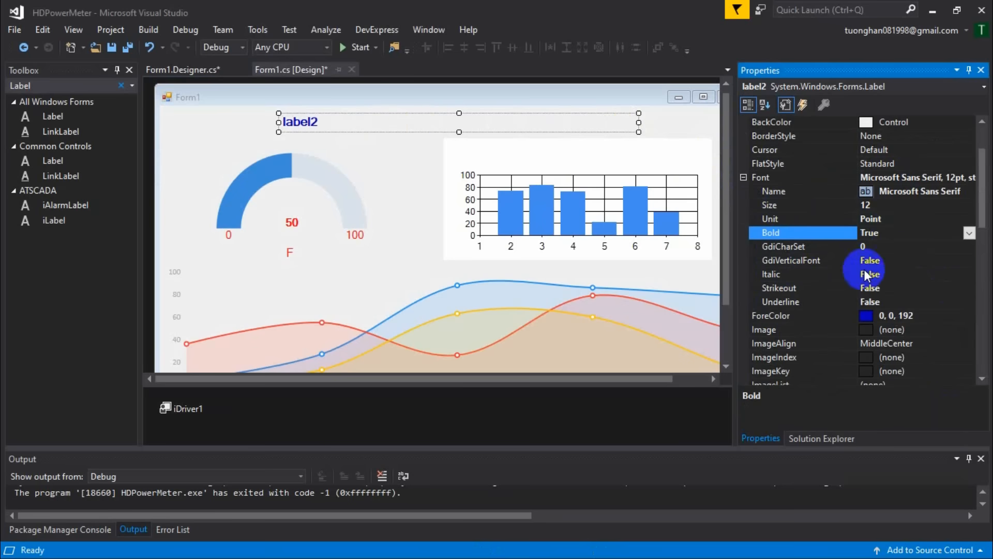
Step: Set the text of the wide blue label to Giam
left_click(817, 438)
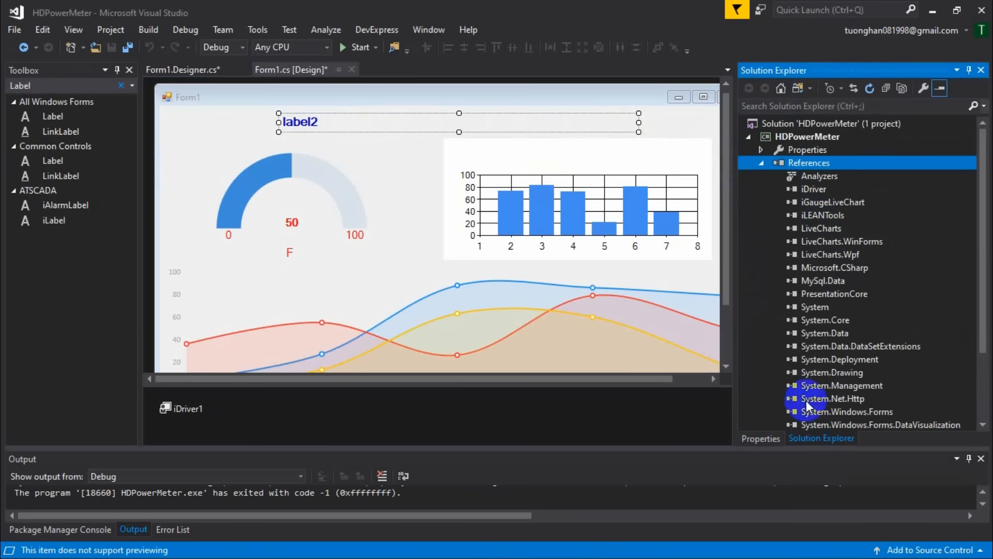
left_click(773, 441)
left_click(398, 119)
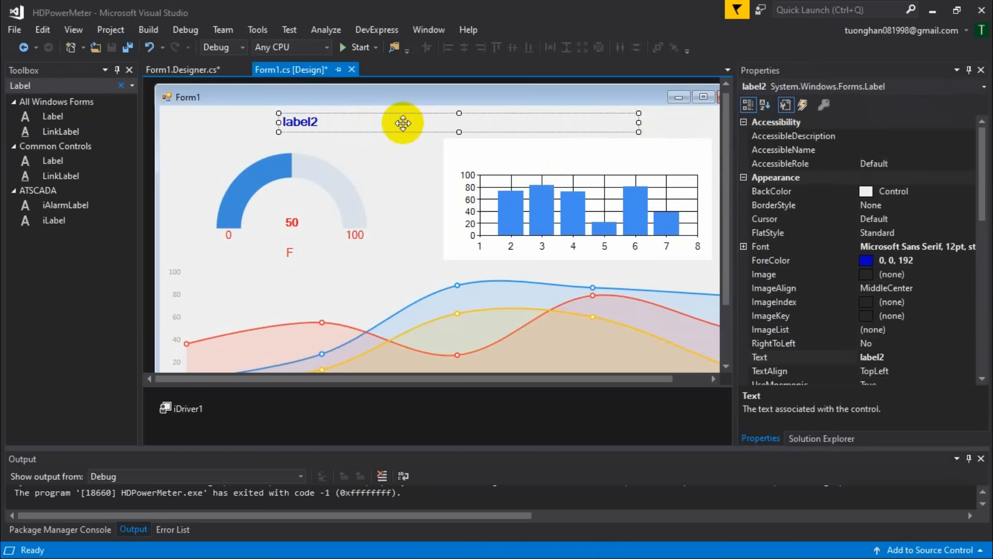
left_click(899, 352)
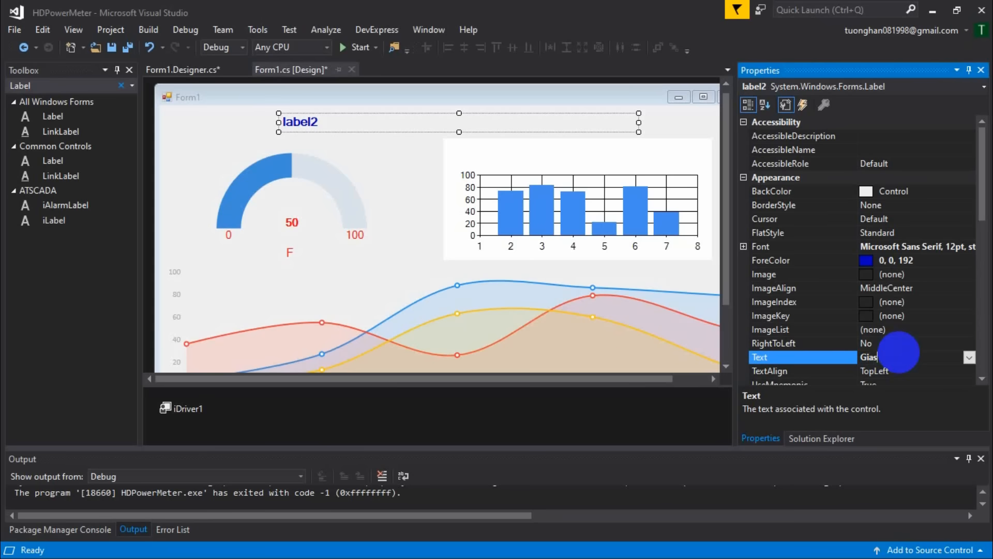
key("Return")
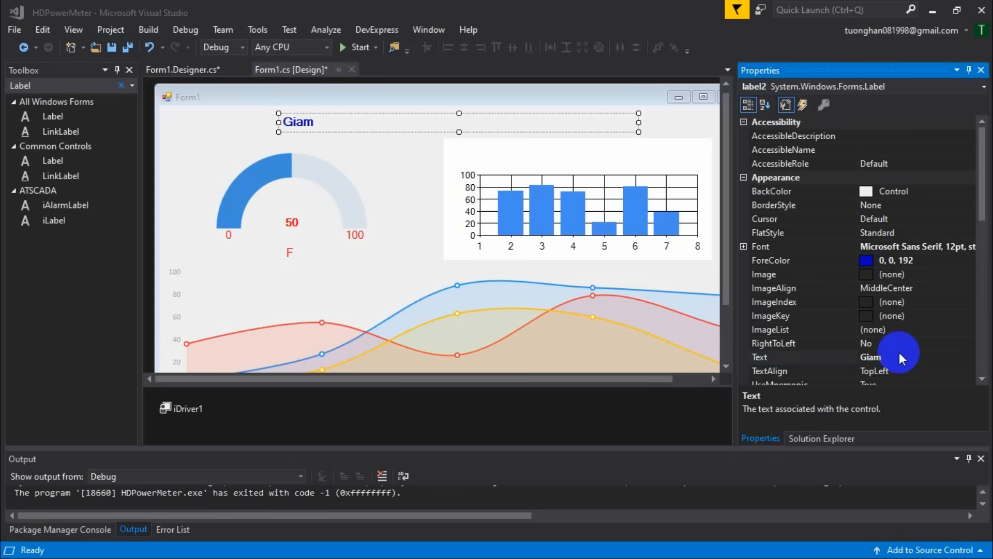
Step: Launch UniKey for Vietnamese Unicode Telex typing, and set the wide blue label's text to Giám Sát Điện Năng
key("super")
type("u")
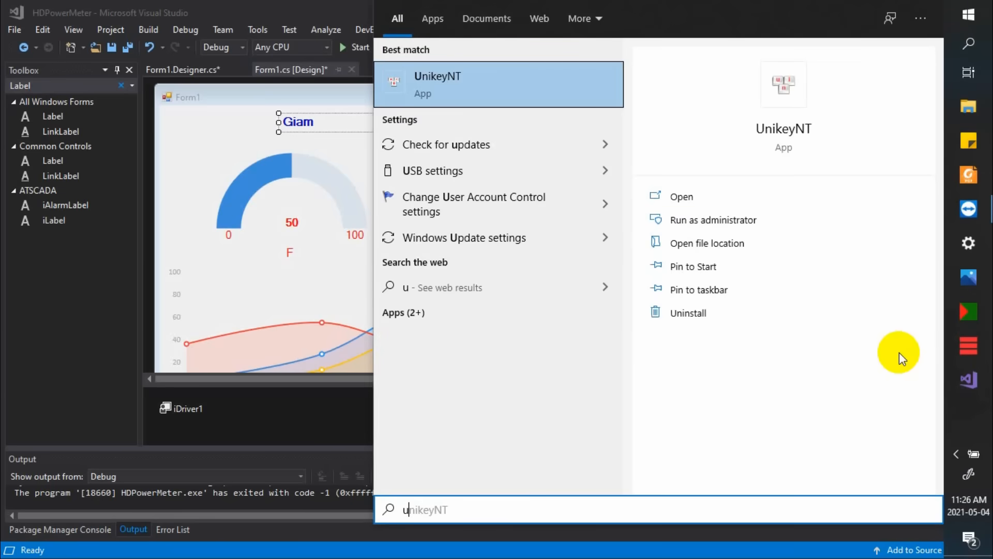
key("Return")
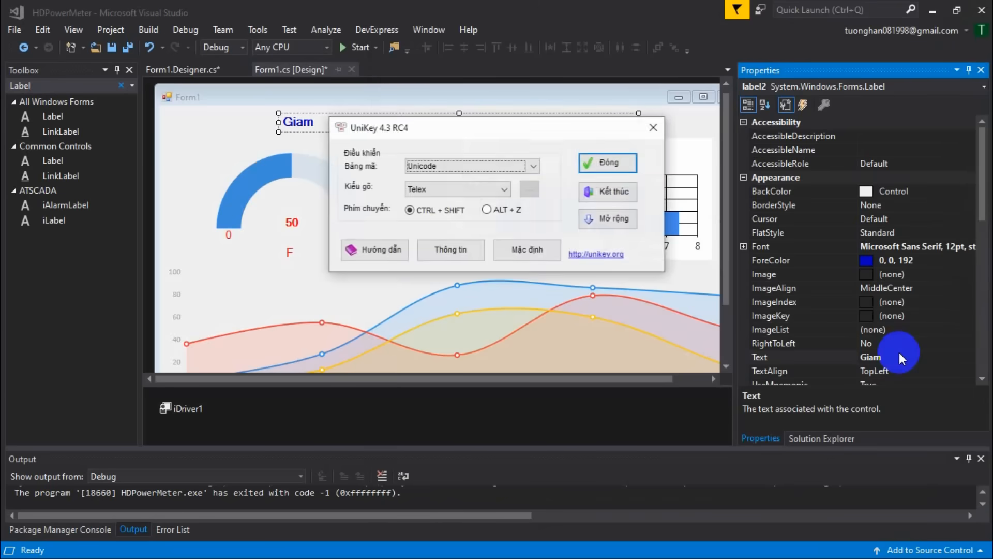
key("Return")
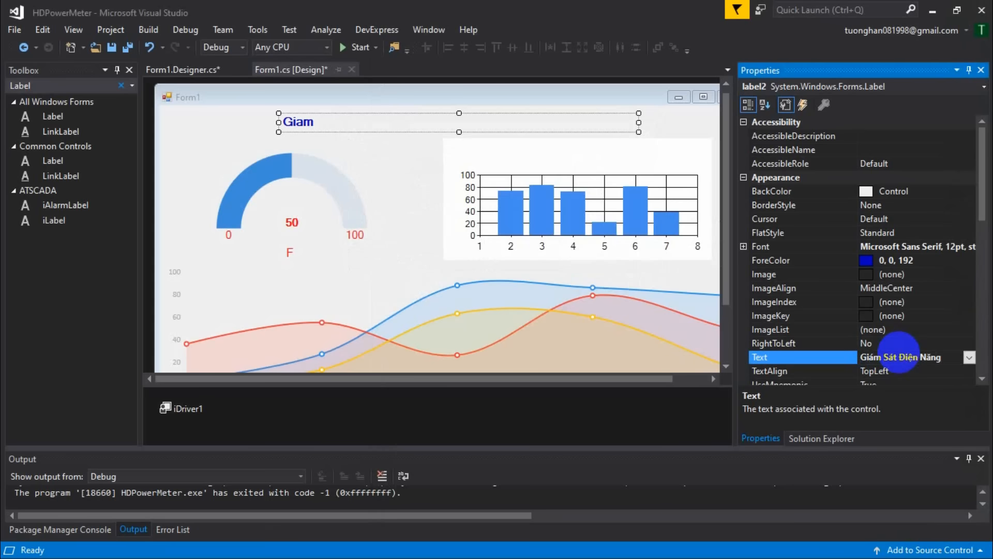
Step: Set the title label's font size to 18 and increase its height to about 30 px
left_click(744, 246)
left_click(887, 273)
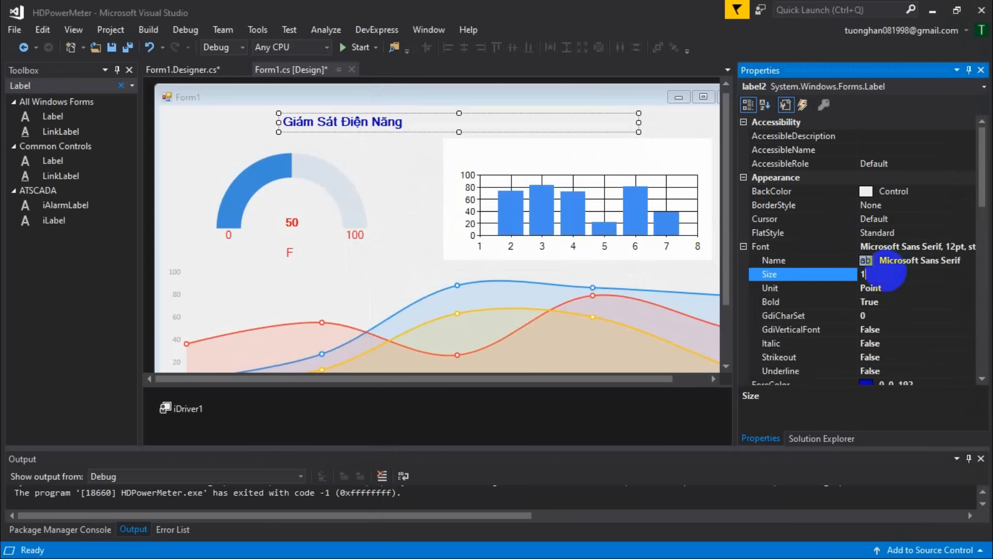
key("Return")
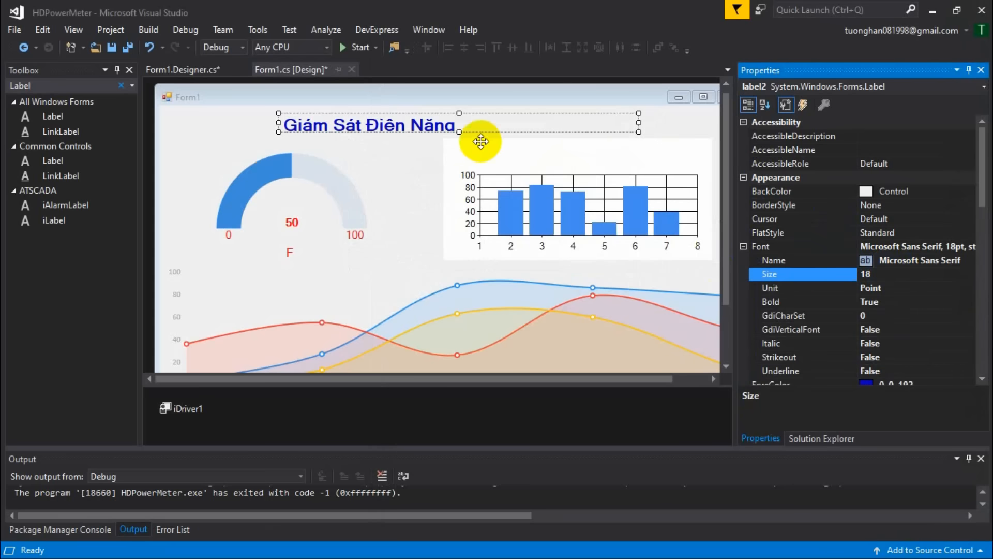
left_click_drag(458, 132, 459, 137)
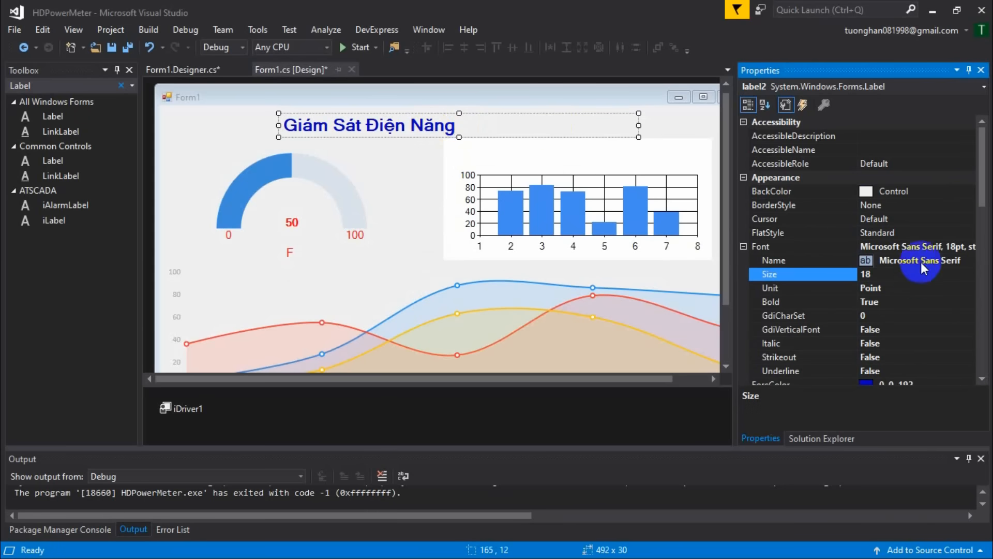
Step: Set the title label's TextAlign to MiddleCenter
scroll(855, 283, "down", 4)
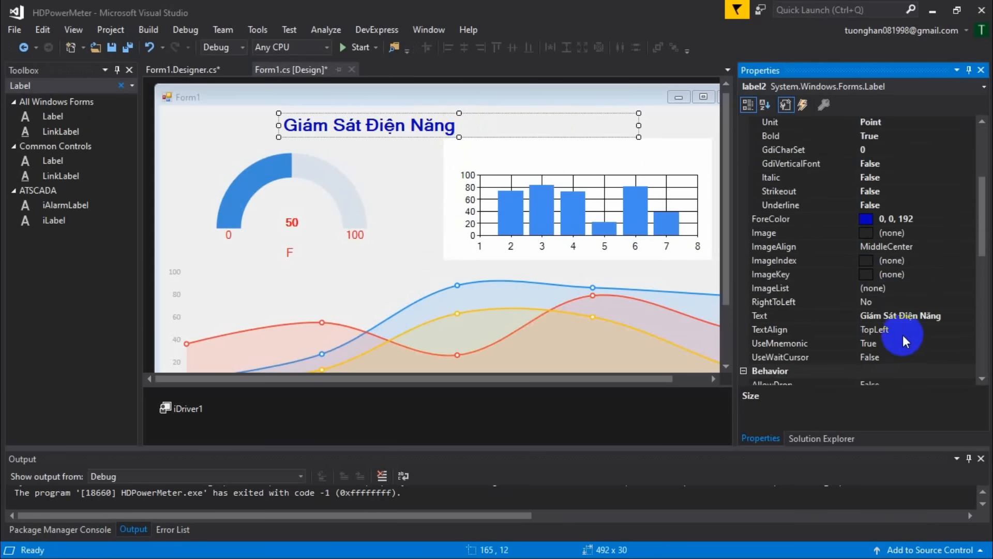
left_click(909, 331)
left_click(969, 329)
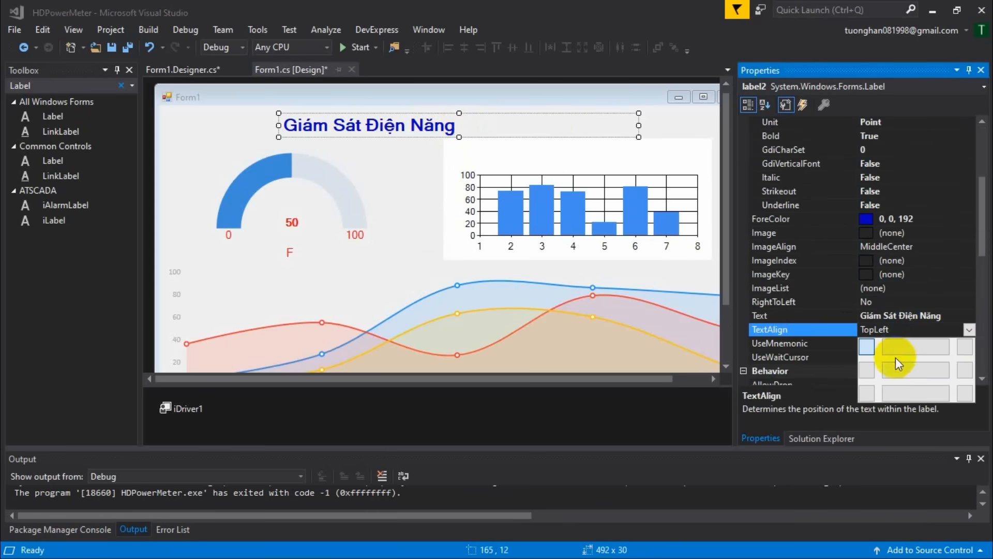
left_click(899, 364)
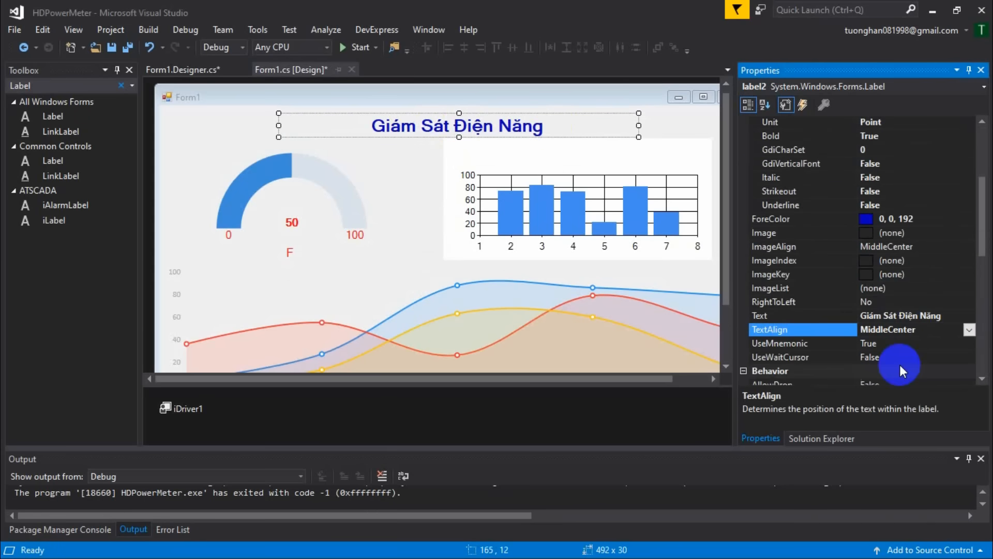
Step: Shift the title label slightly up and to the right on the form
left_click(655, 127)
left_click(492, 128)
left_click(377, 163)
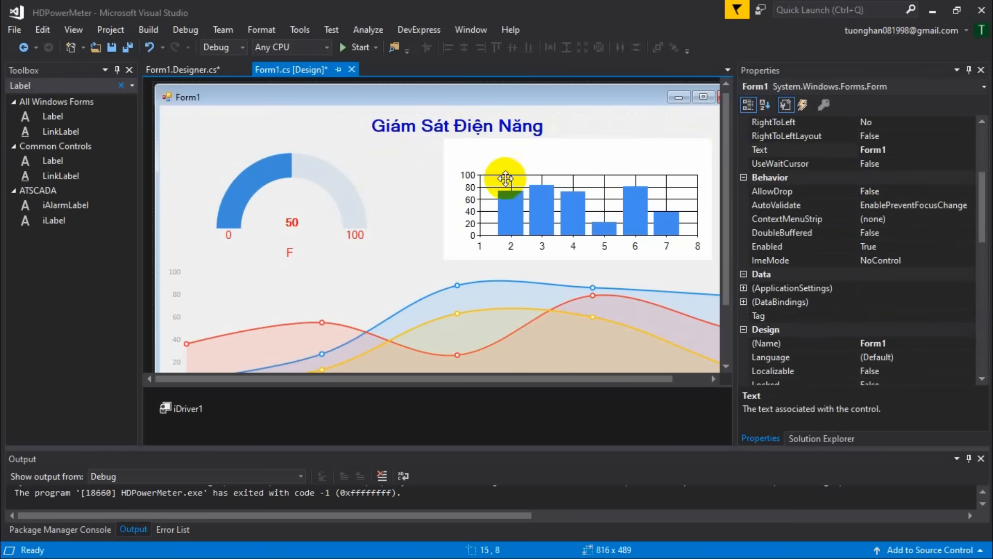
left_click(506, 179)
left_click(465, 129)
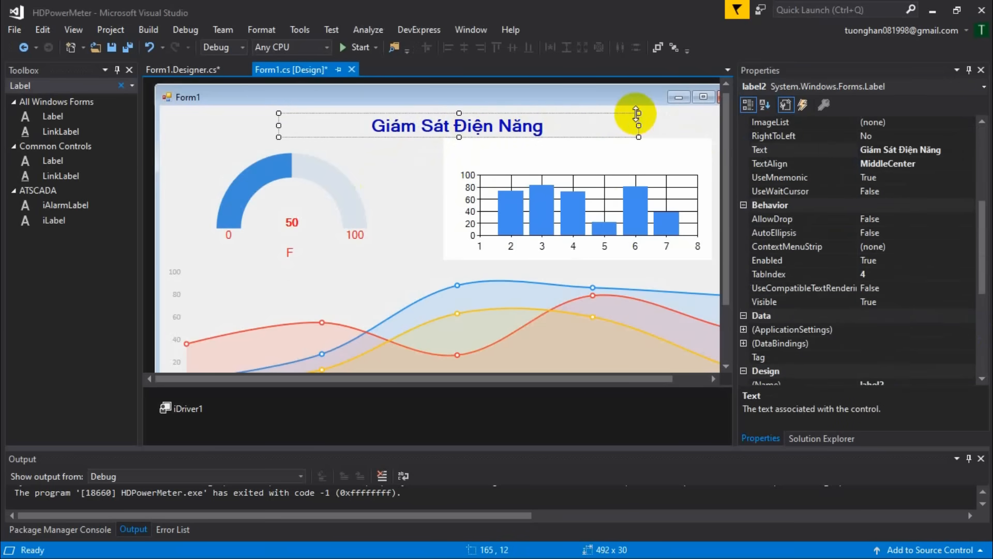
left_click_drag(638, 113, 645, 104)
left_click(508, 101)
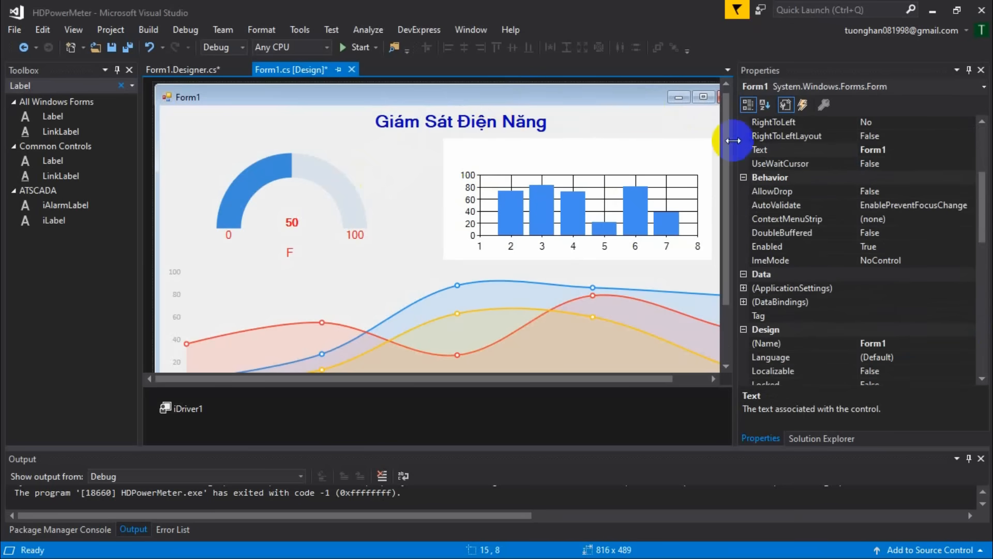
Step: Set the SampleQuantity of the line chart at the bottom of the form to 50
left_click_drag(726, 138, 725, 156)
left_click(538, 228)
left_click(869, 246)
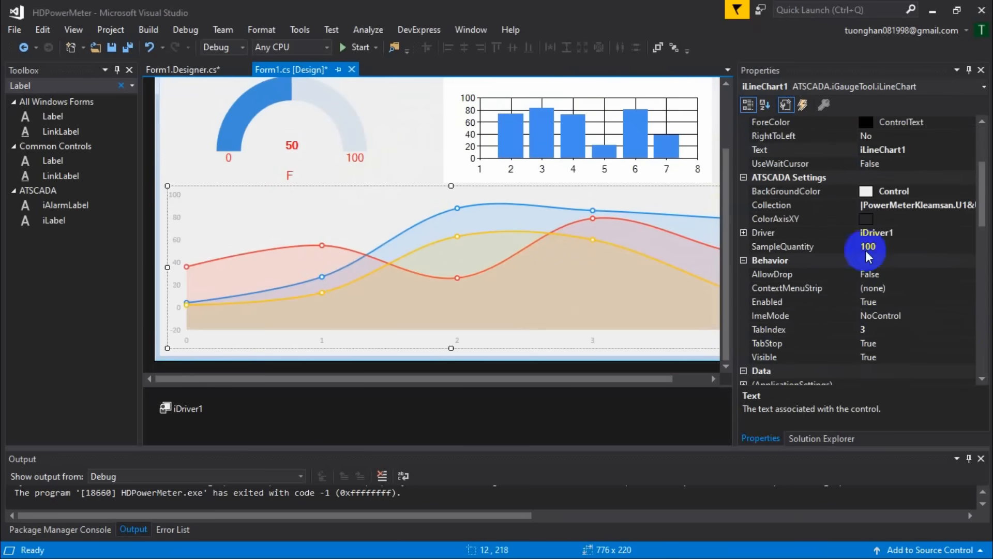
type("50")
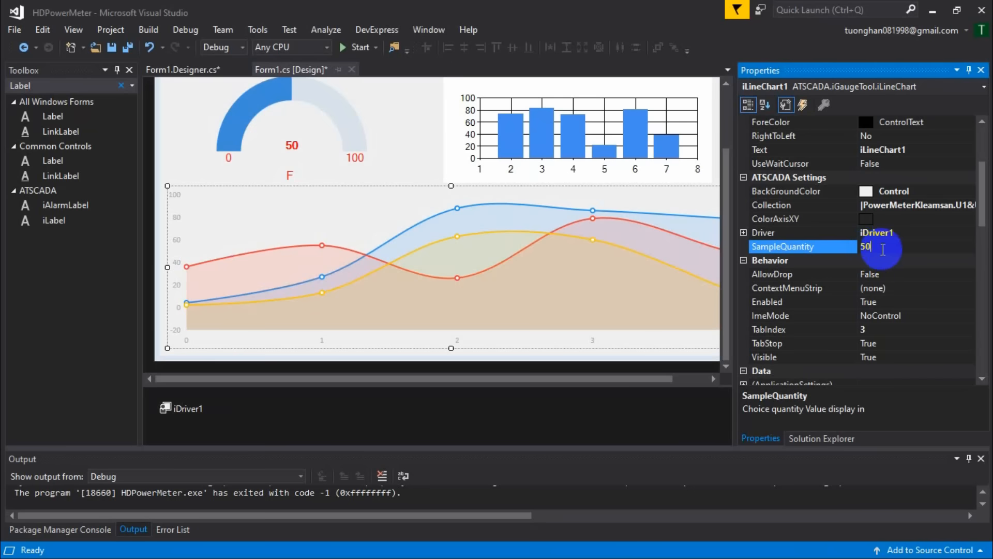
Step: Set the line chart's ColorAxisXY to Red and its BackGroundColor to ActiveCaption
left_click(898, 219)
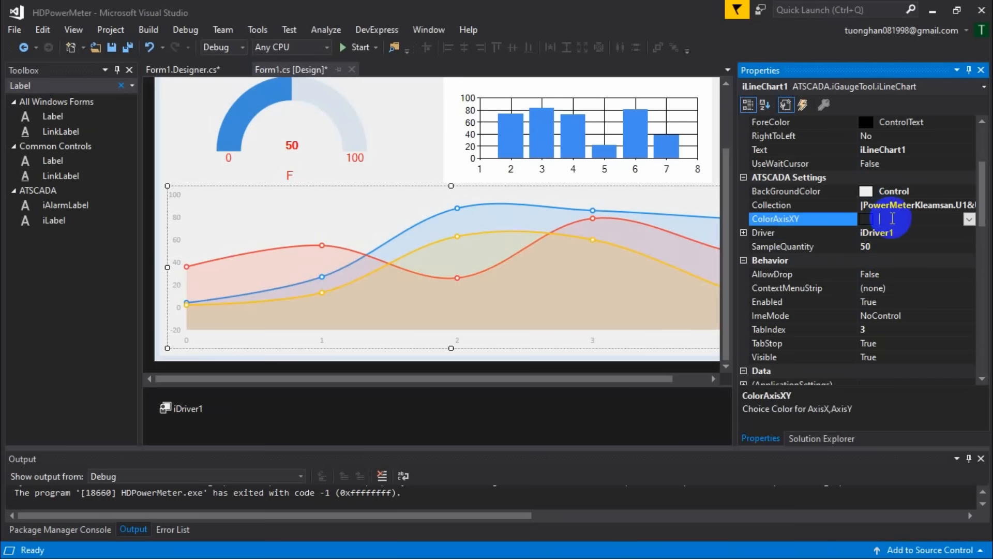
left_click(969, 220)
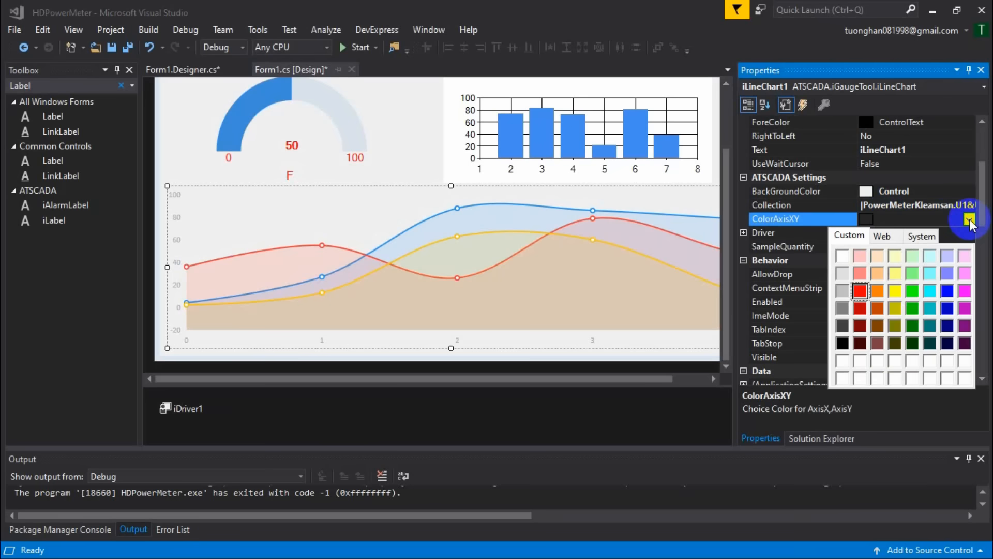
left_click(860, 291)
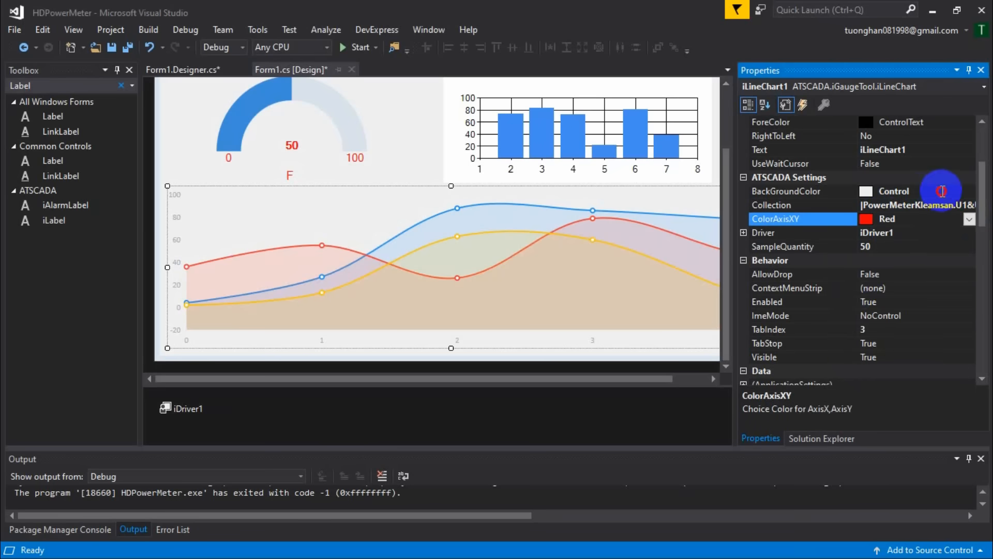
left_click(941, 192)
left_click(970, 191)
left_click(856, 241)
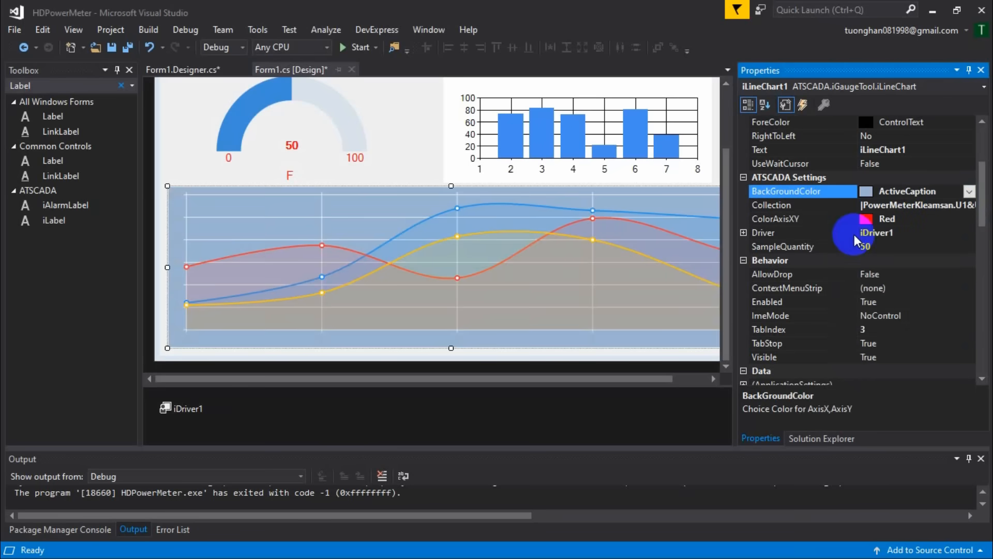
left_click(559, 147)
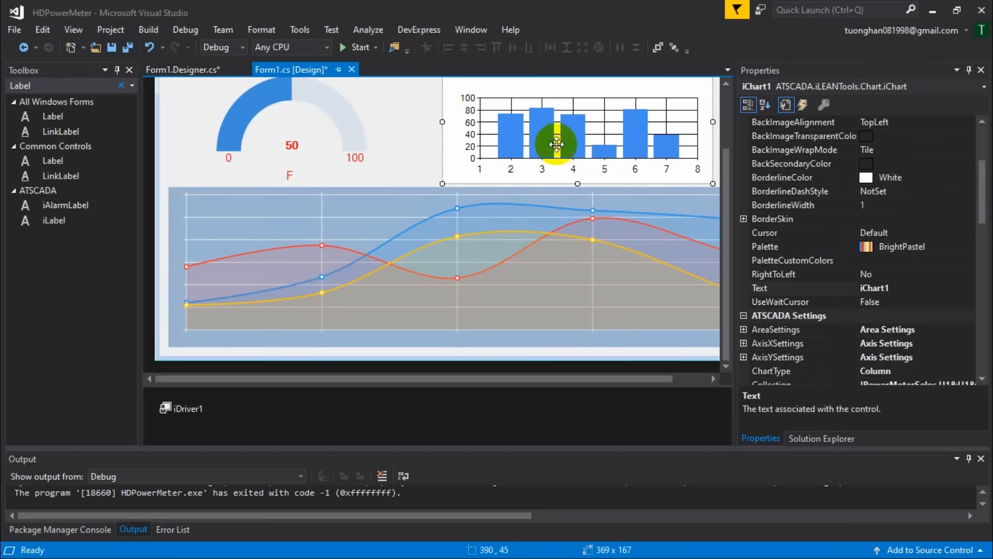
left_click(515, 211)
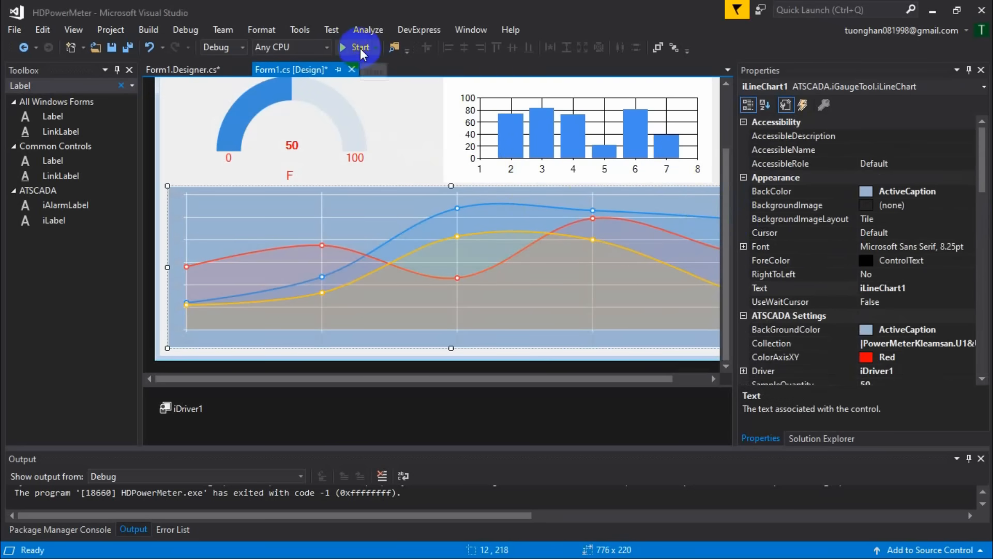
Step: Run the application and check the live U1, U2 and U3 values in the column chart and line chart
left_click(361, 48)
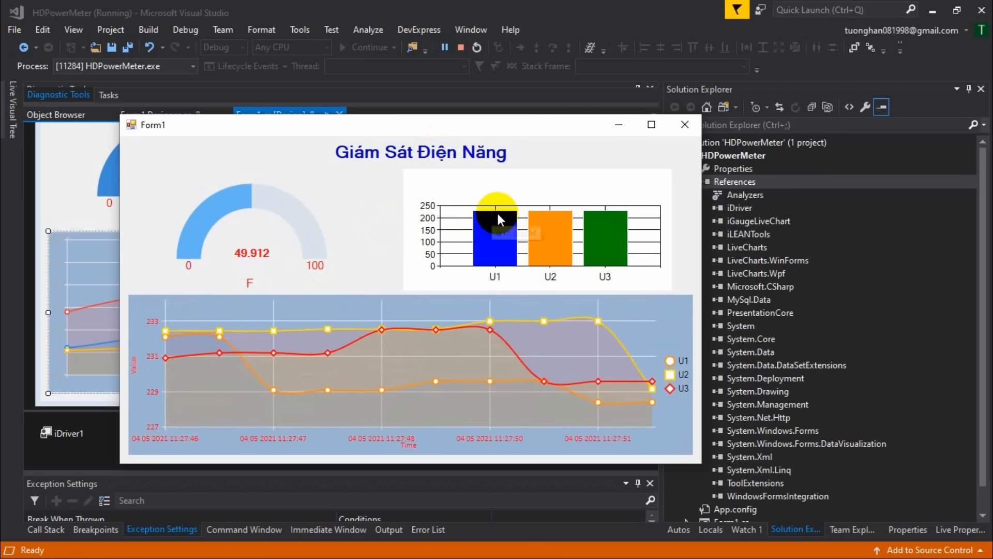
mouse_move(499, 218)
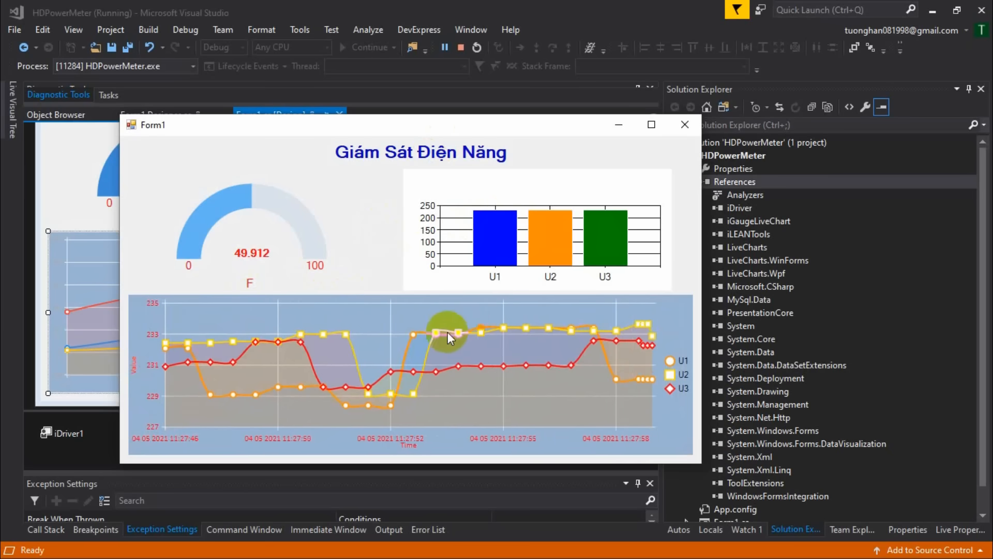
mouse_move(441, 332)
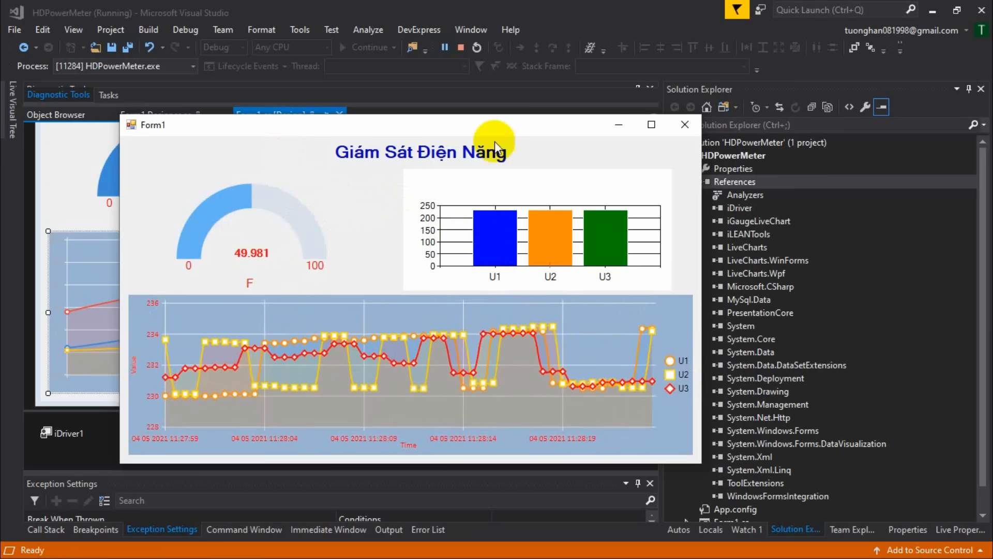
Step: Place the running form and the ATDriver Server window side by side to compare the chart and gauge values with the Selec tags
left_click_drag(489, 125, 386, 32)
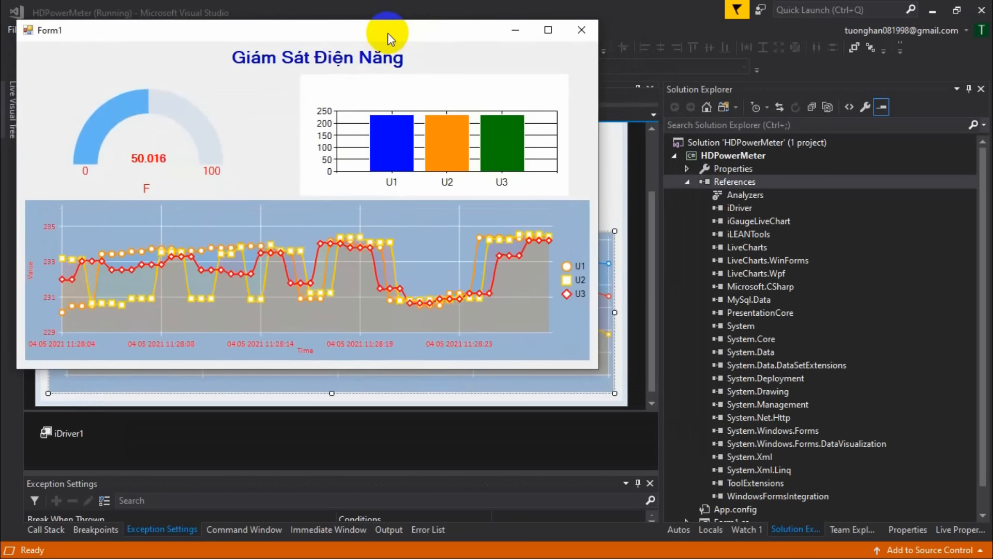
key("super")
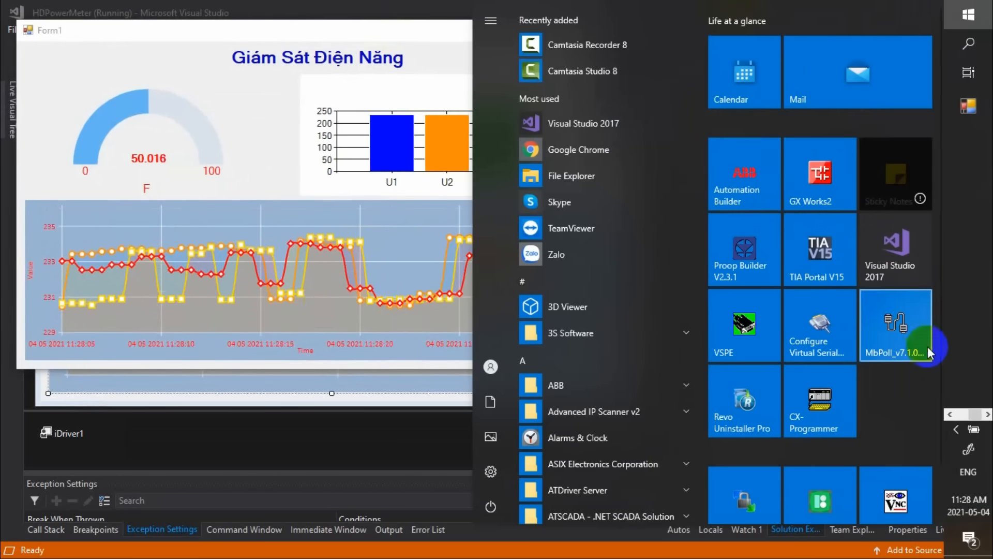
left_click(956, 429)
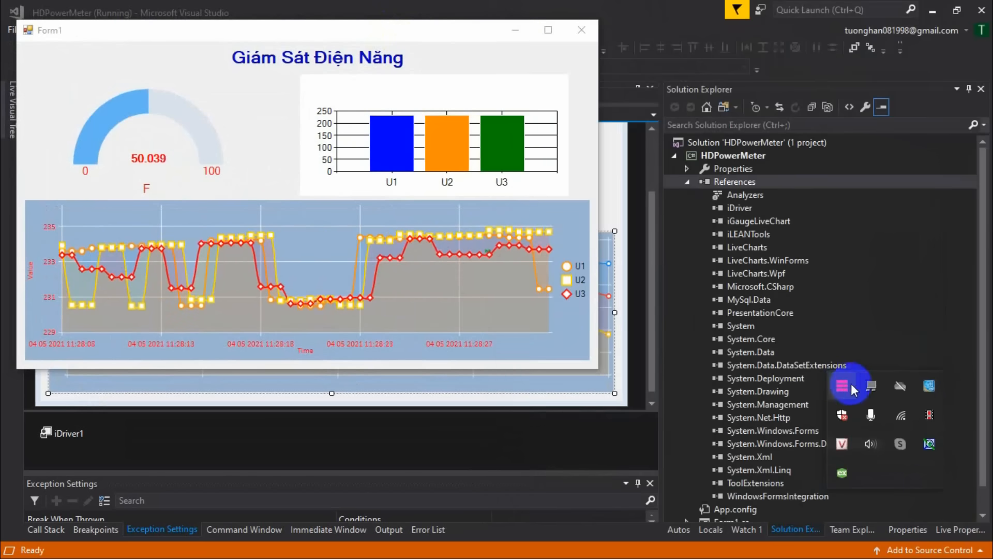
key("super")
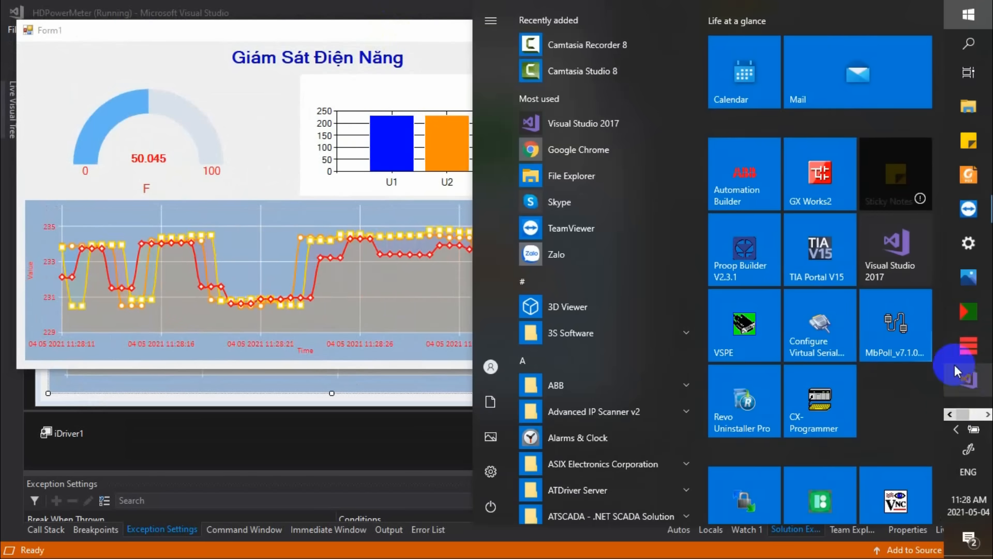
left_click(960, 345)
left_click_drag(482, 126, 787, 216)
left_click(462, 38)
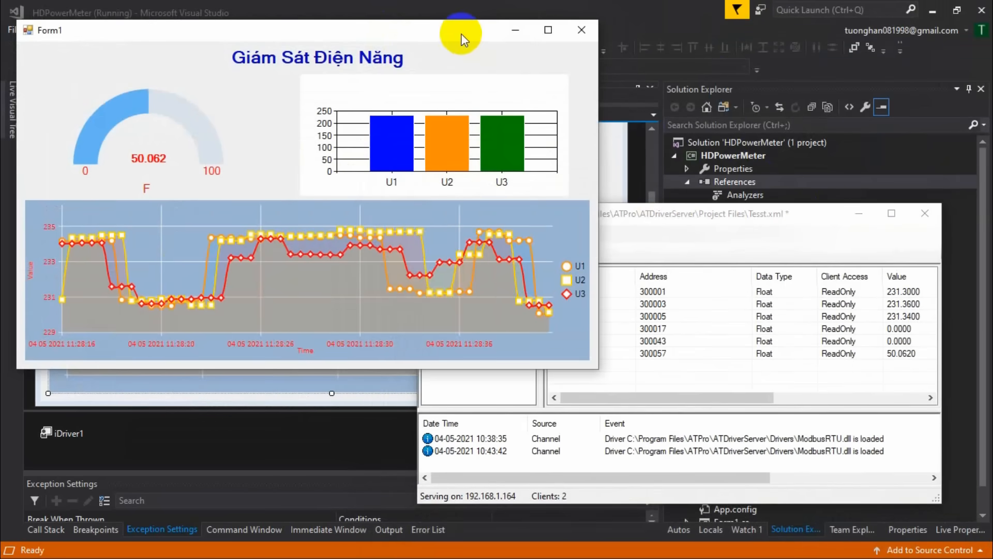
left_click_drag(657, 210, 732, 230)
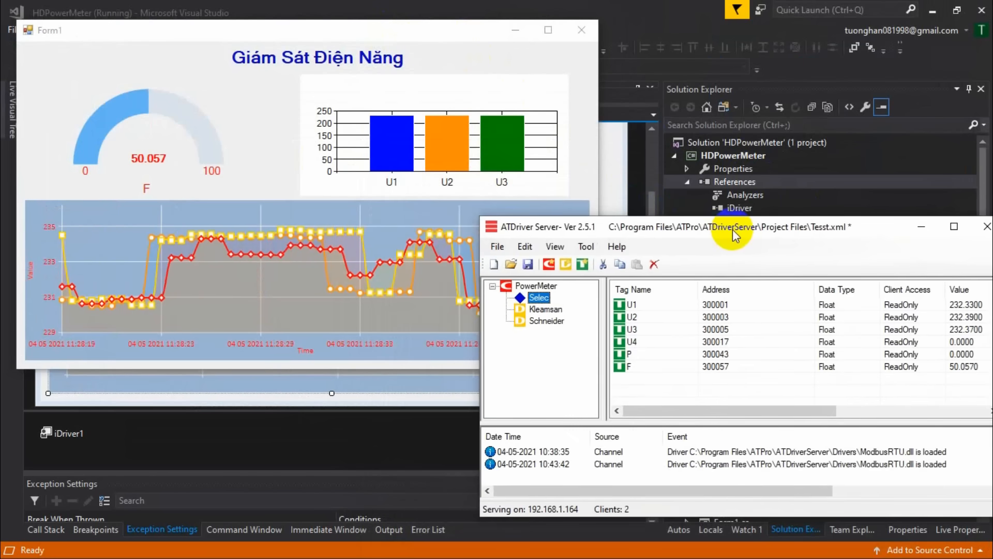
left_click(458, 38)
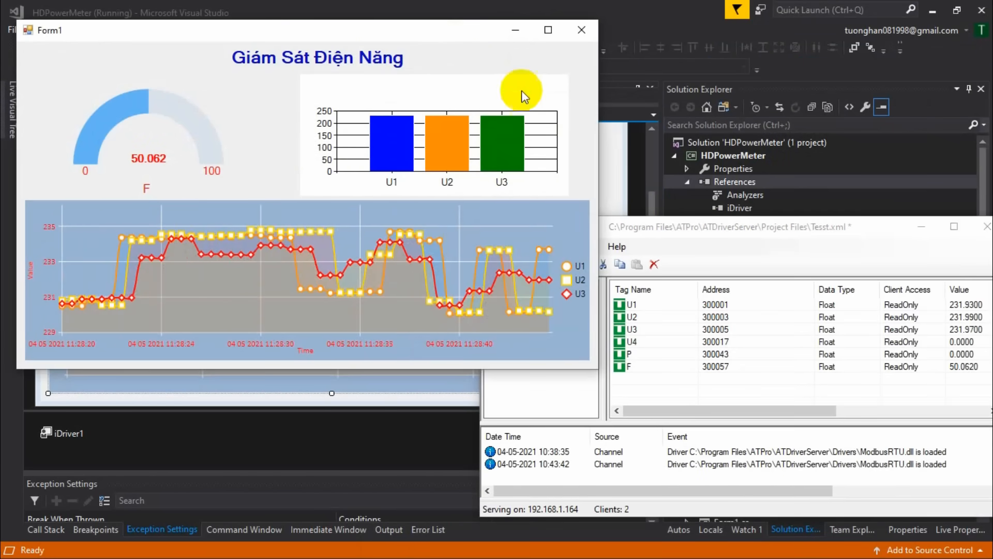